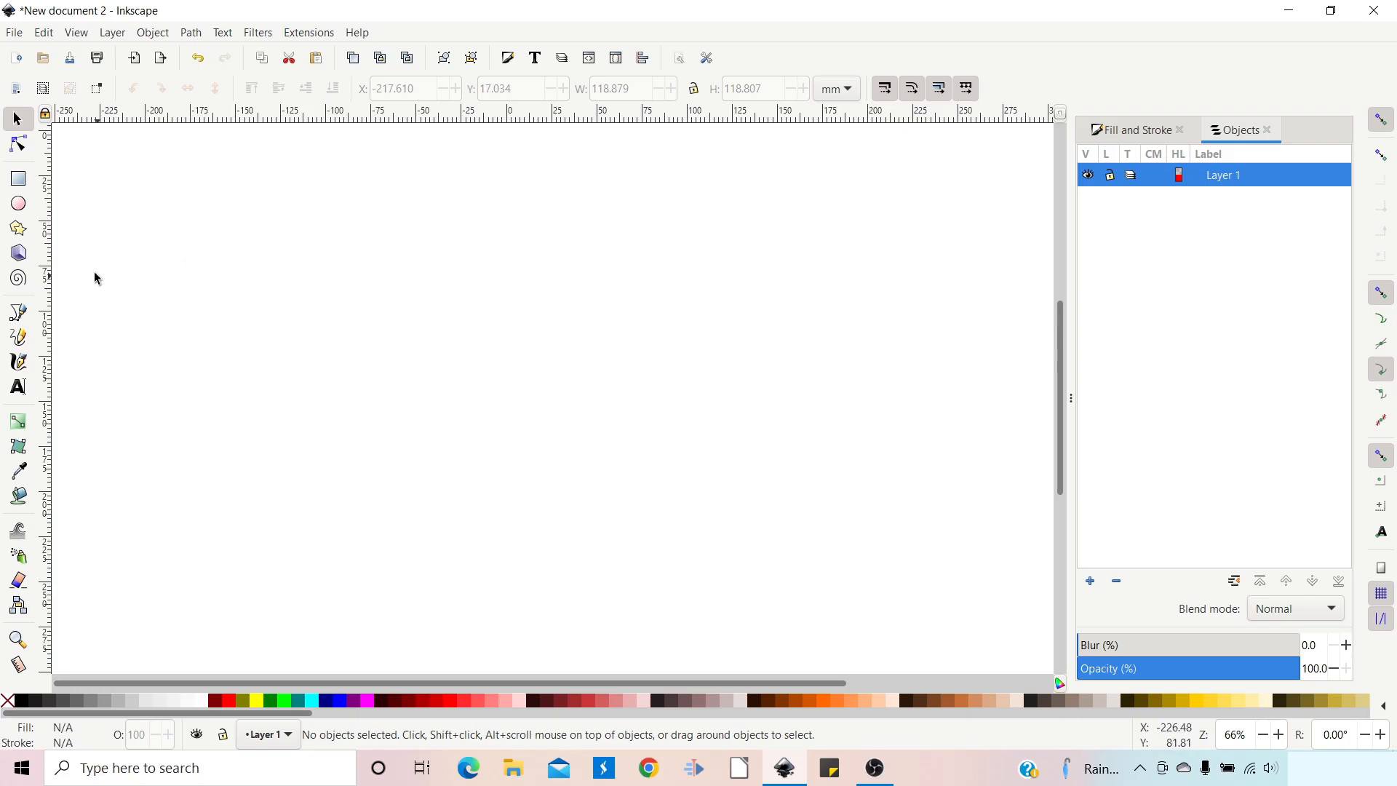
Step: Draw a yellow star on the canvas, switch it to a regular polygon and set its corners to 3
click(18, 230)
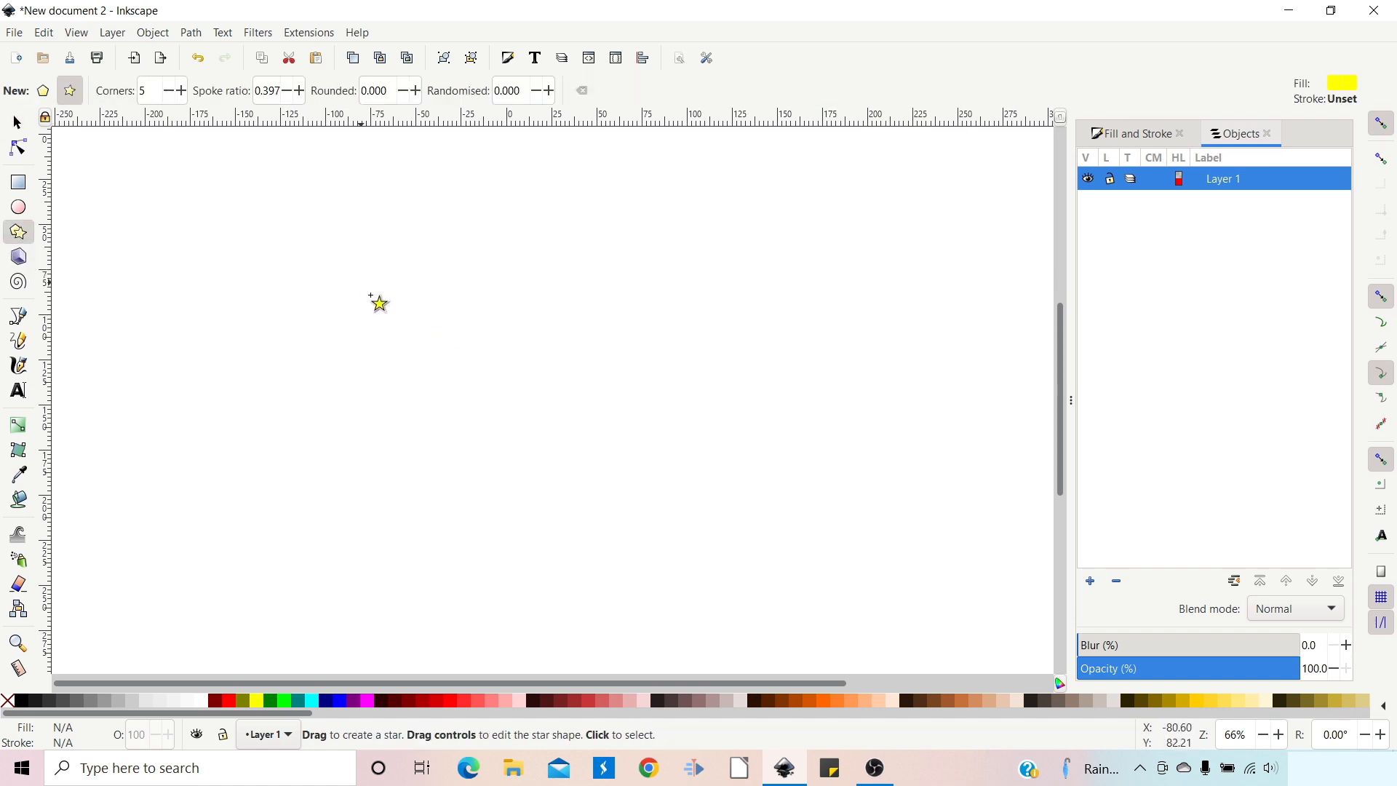
drag(360, 279, 434, 350)
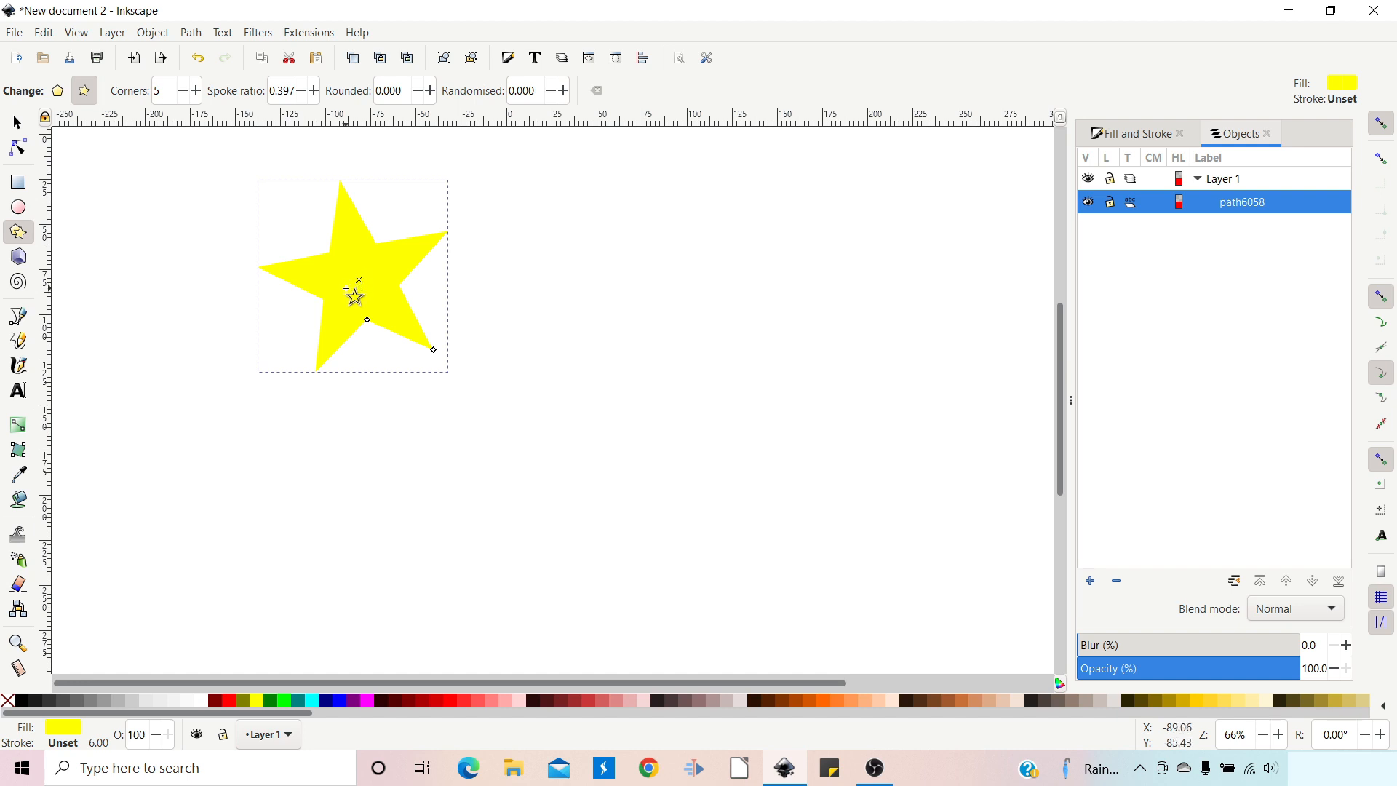
click(58, 93)
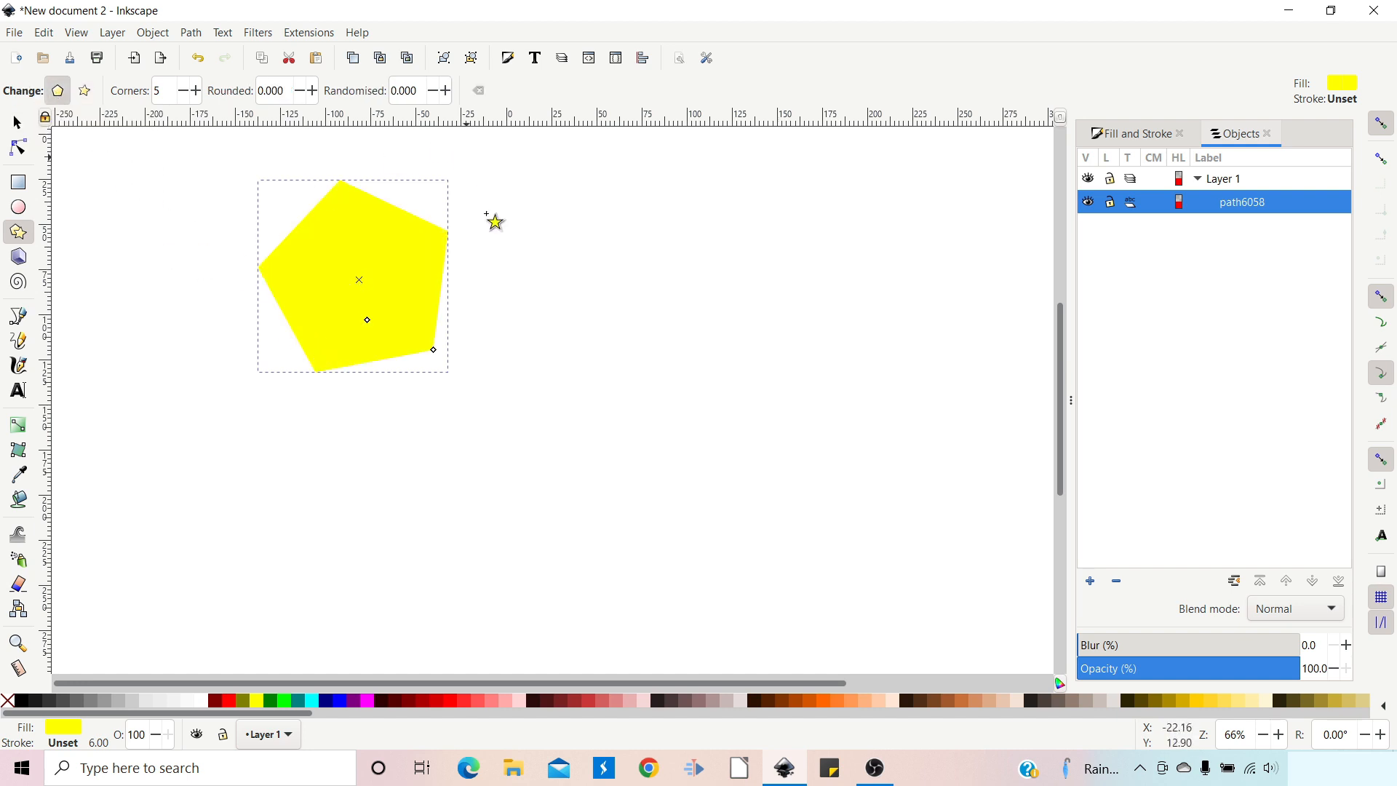
click(185, 93)
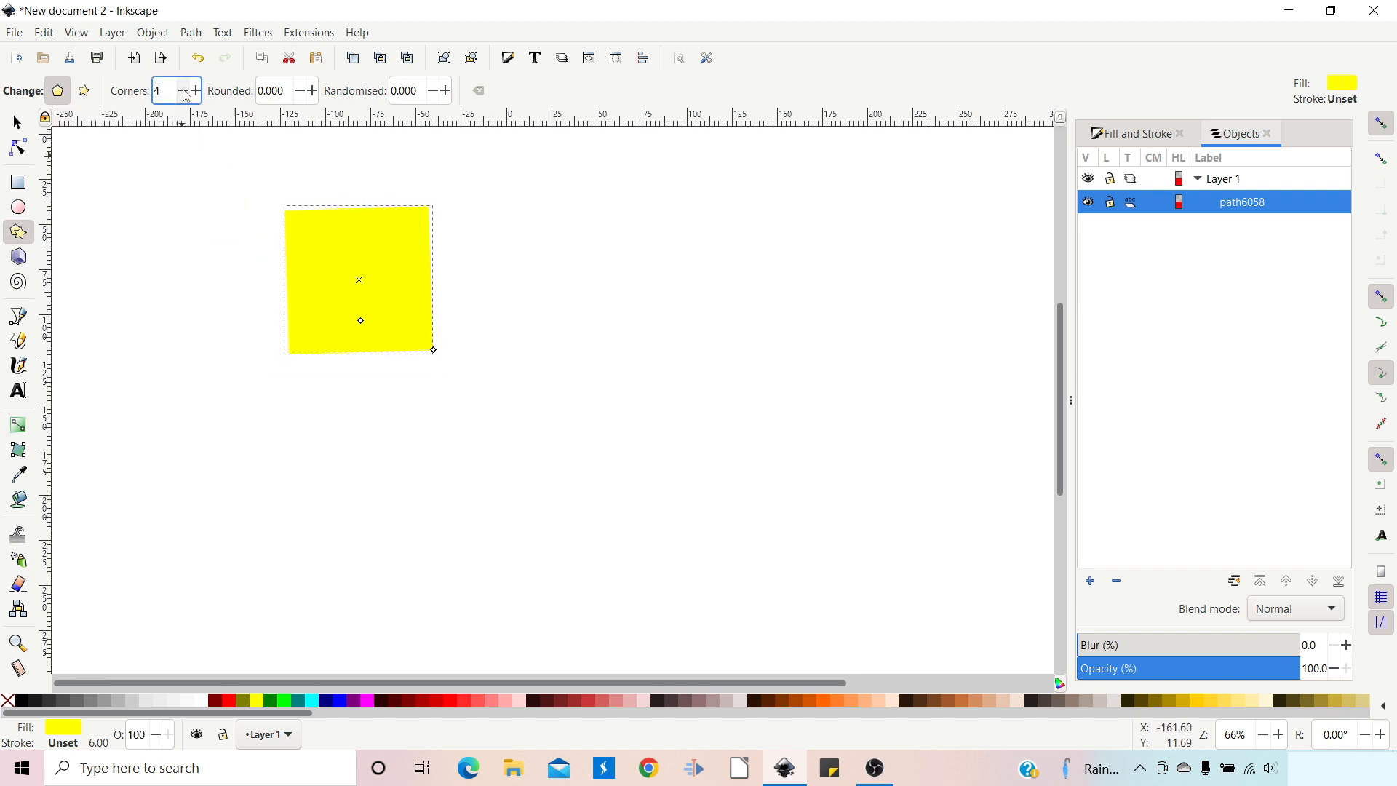
click(185, 93)
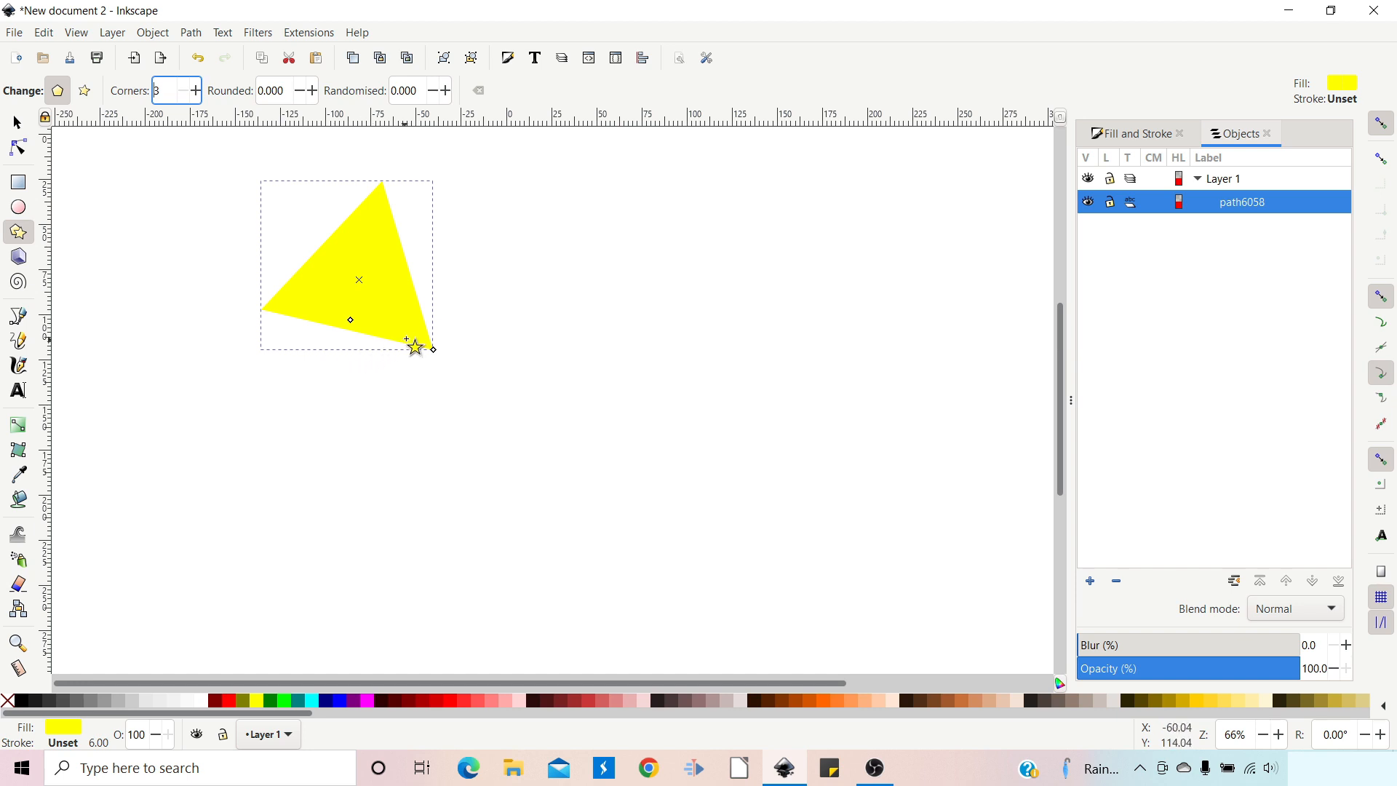
Step: Increase the triangle's corner rounding to 0.310
click(315, 91)
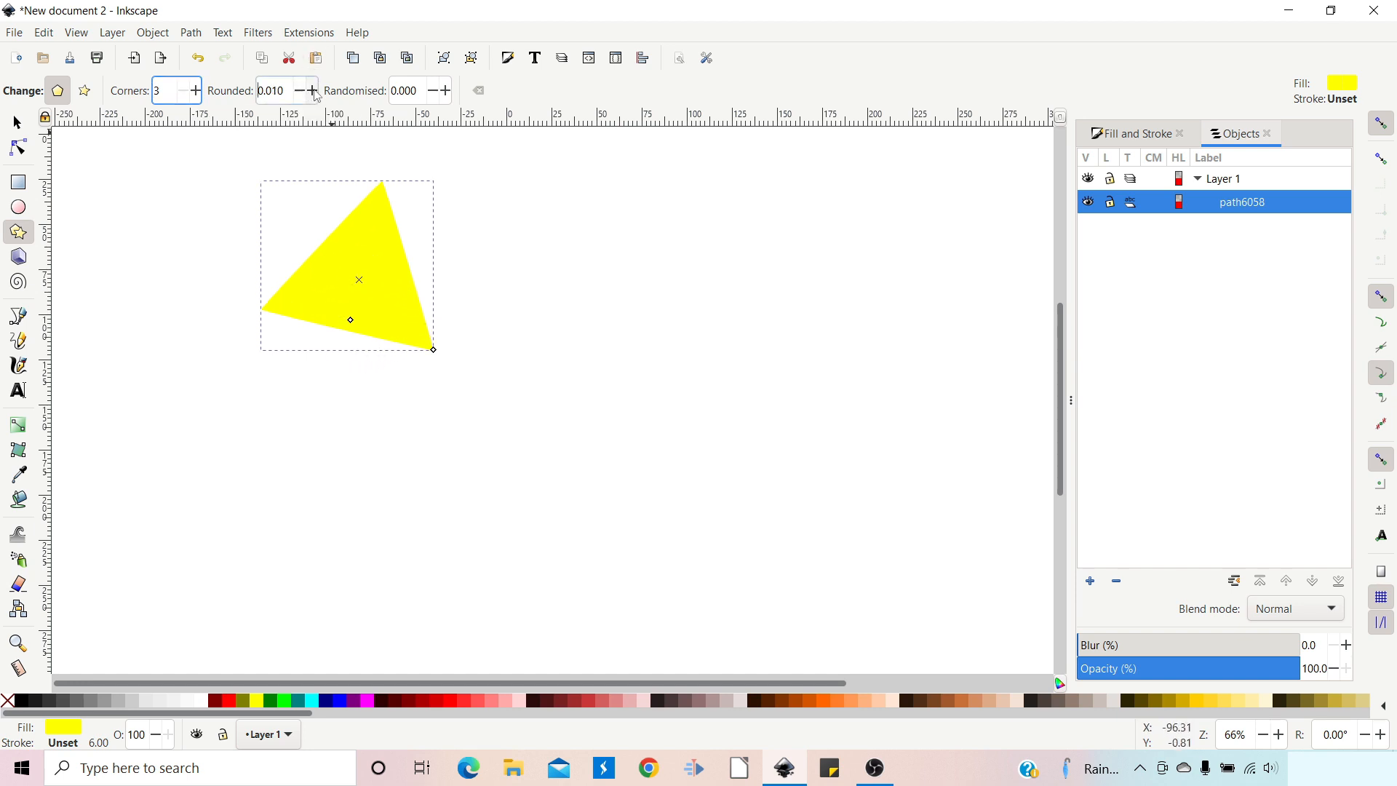
click(314, 91)
click(314, 91)
click(314, 91)
click(313, 91)
click(312, 91)
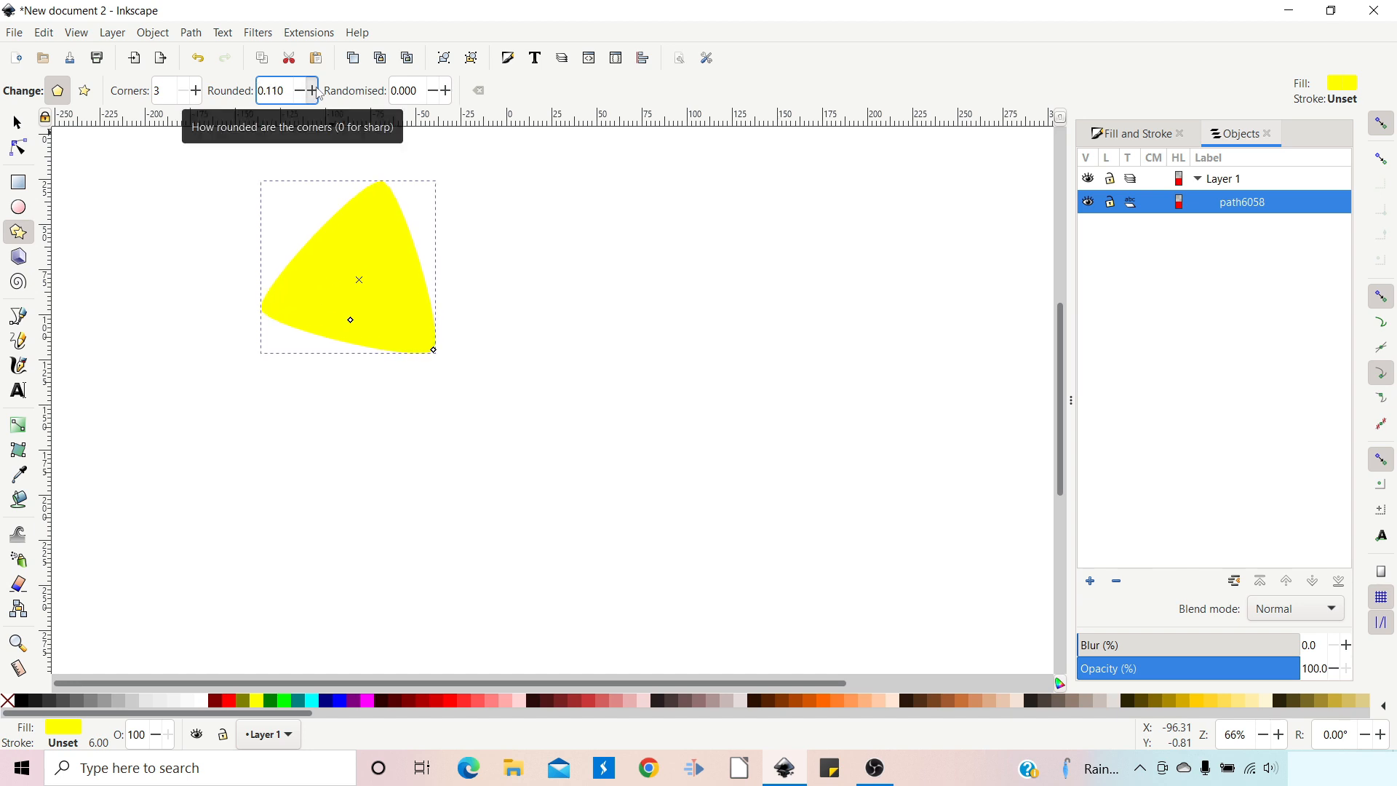
click(313, 91)
click(312, 91)
click(313, 91)
click(313, 91)
click(313, 90)
click(313, 91)
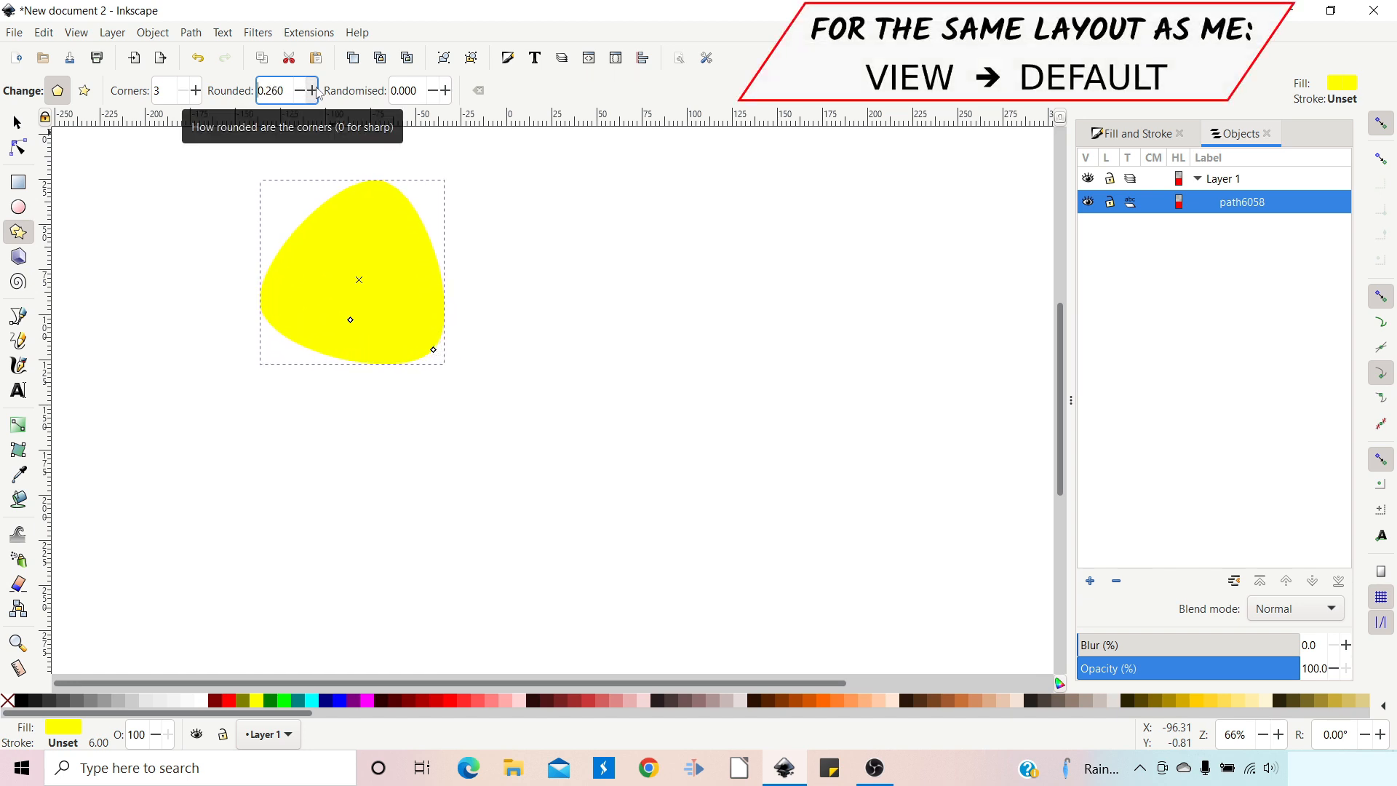
click(312, 91)
click(313, 91)
click(313, 91)
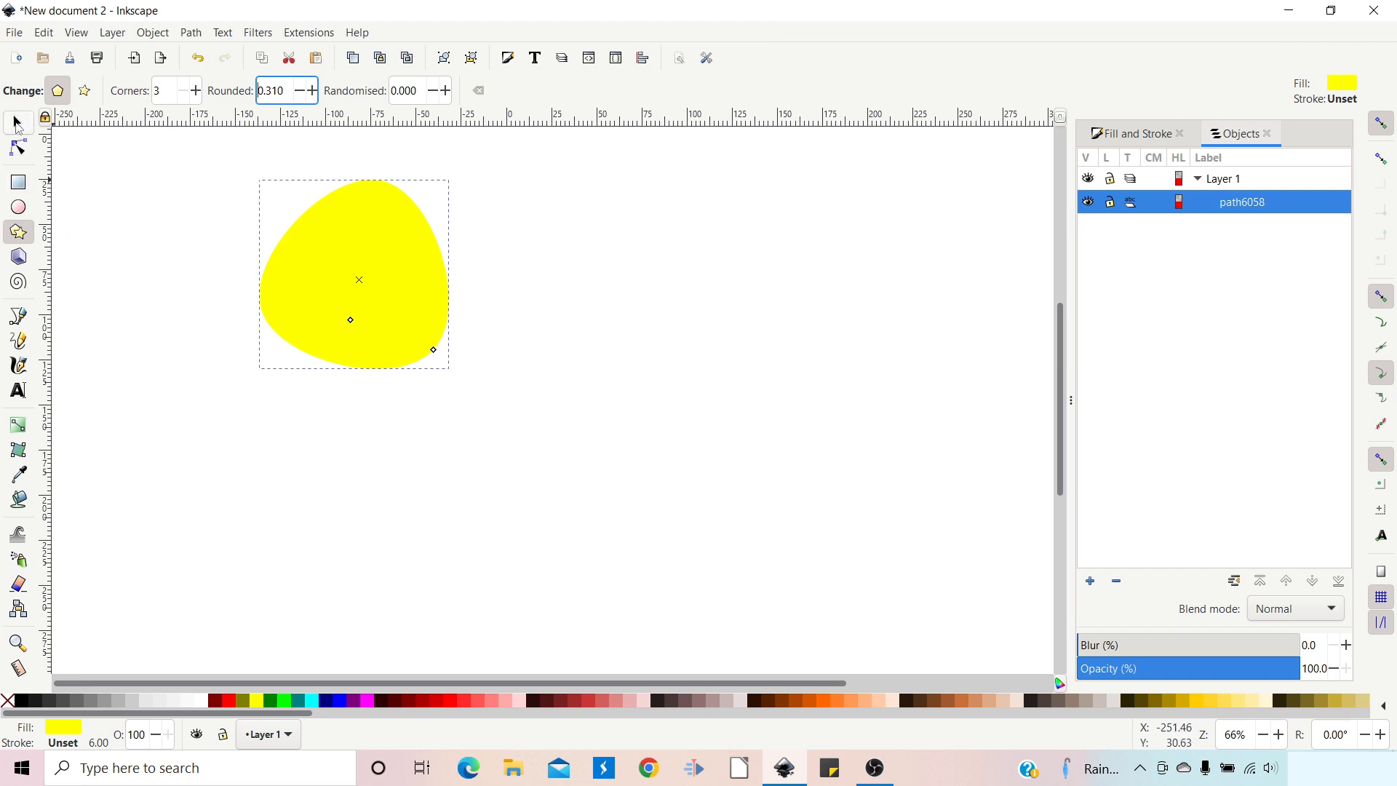
Step: Replace the tilted rounded triangle with a new one pointing straight down, converted to a path
click(17, 121)
key(Delete)
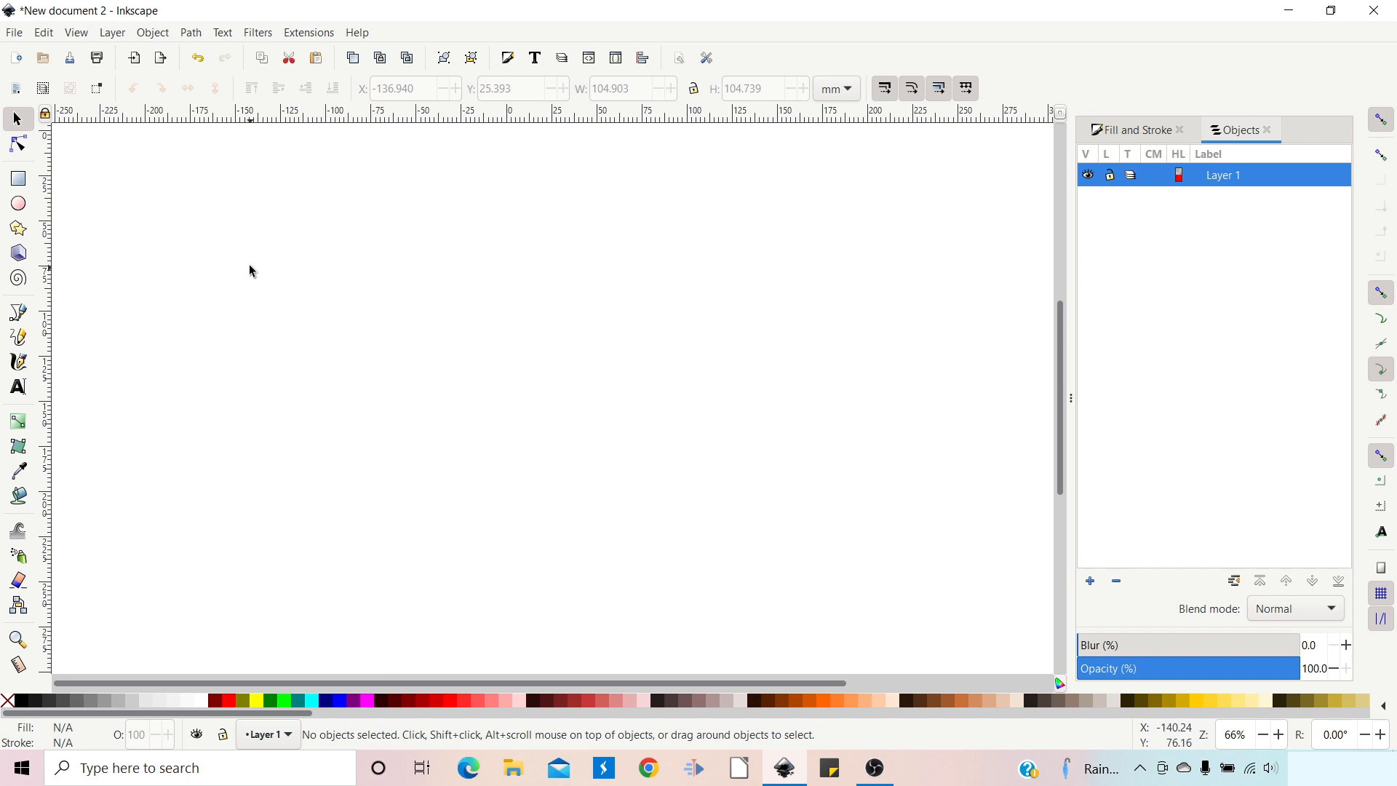
click(18, 229)
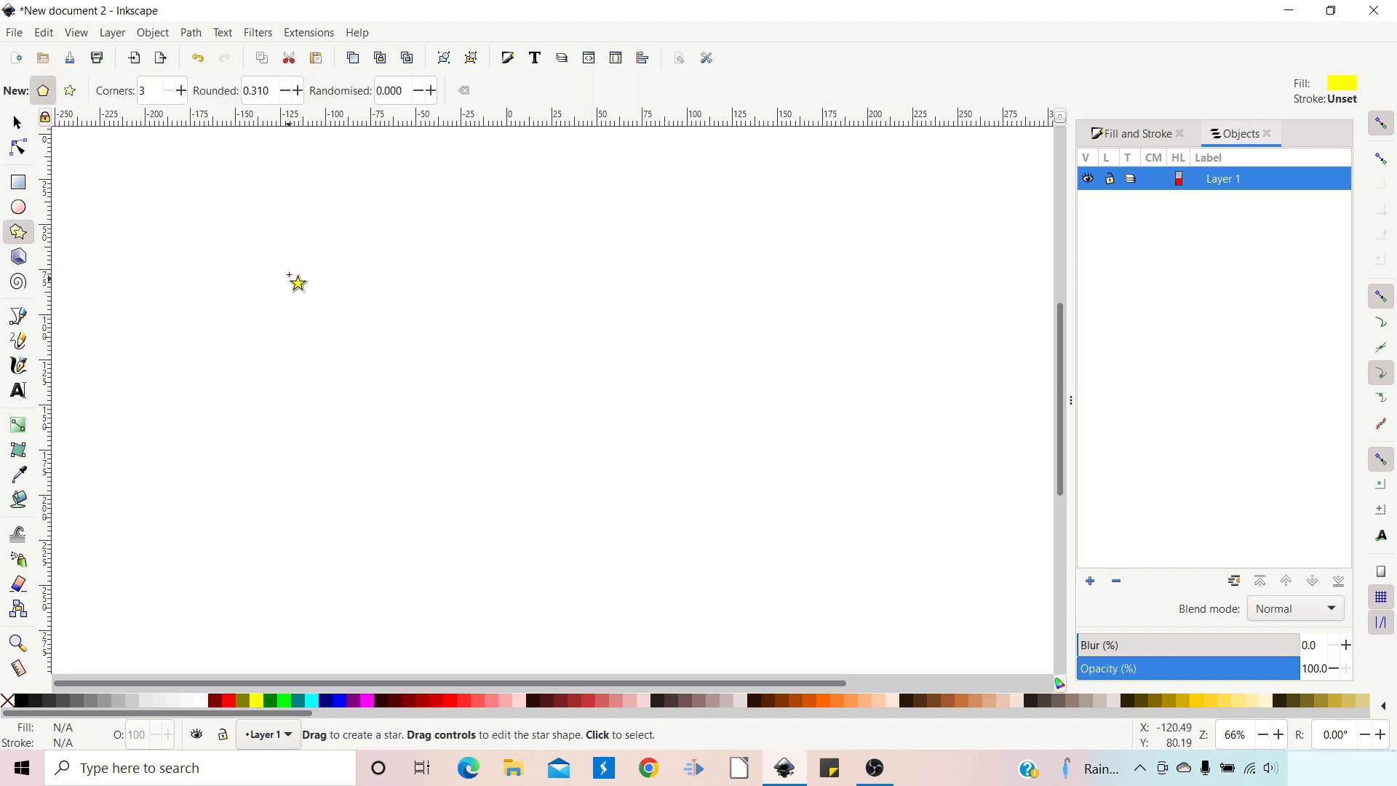
drag(294, 252, 289, 359)
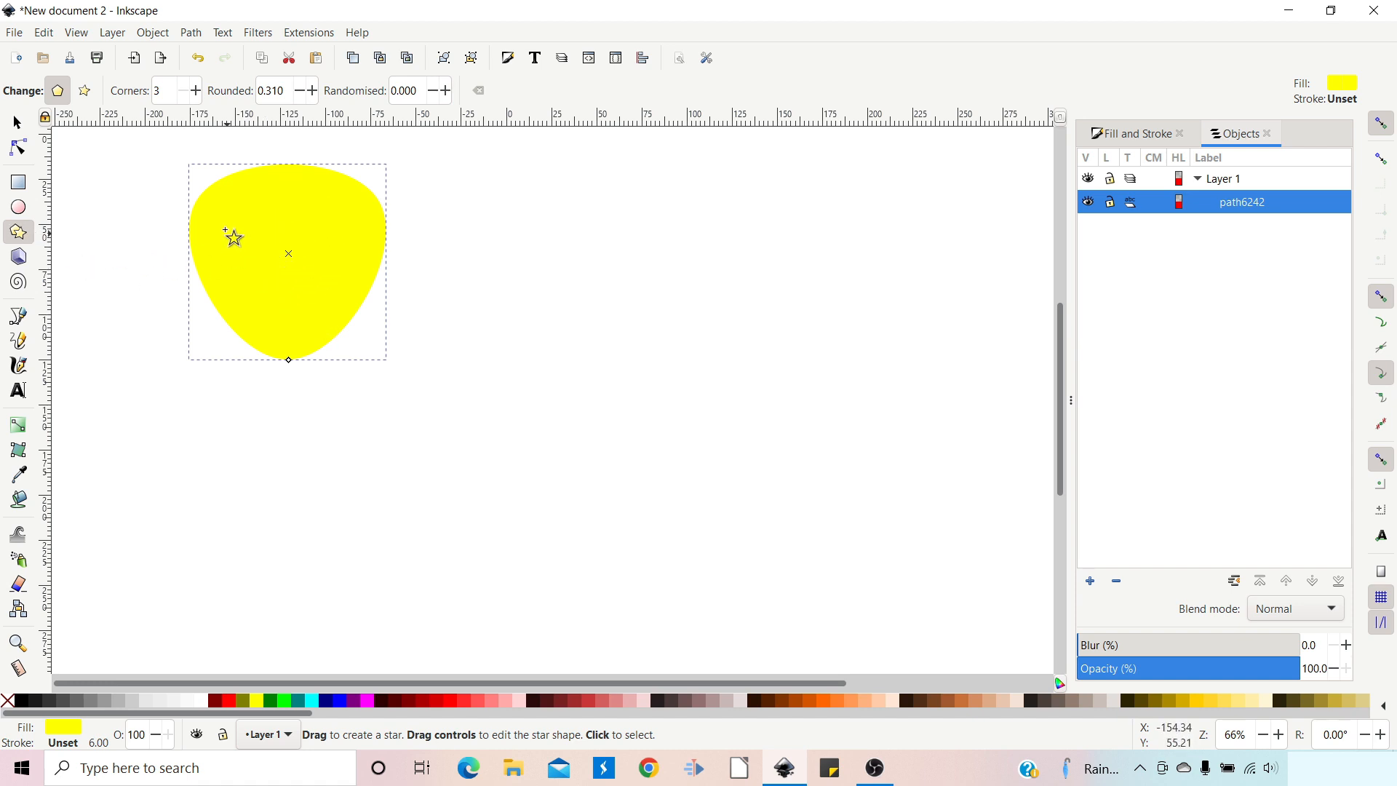
click(192, 34)
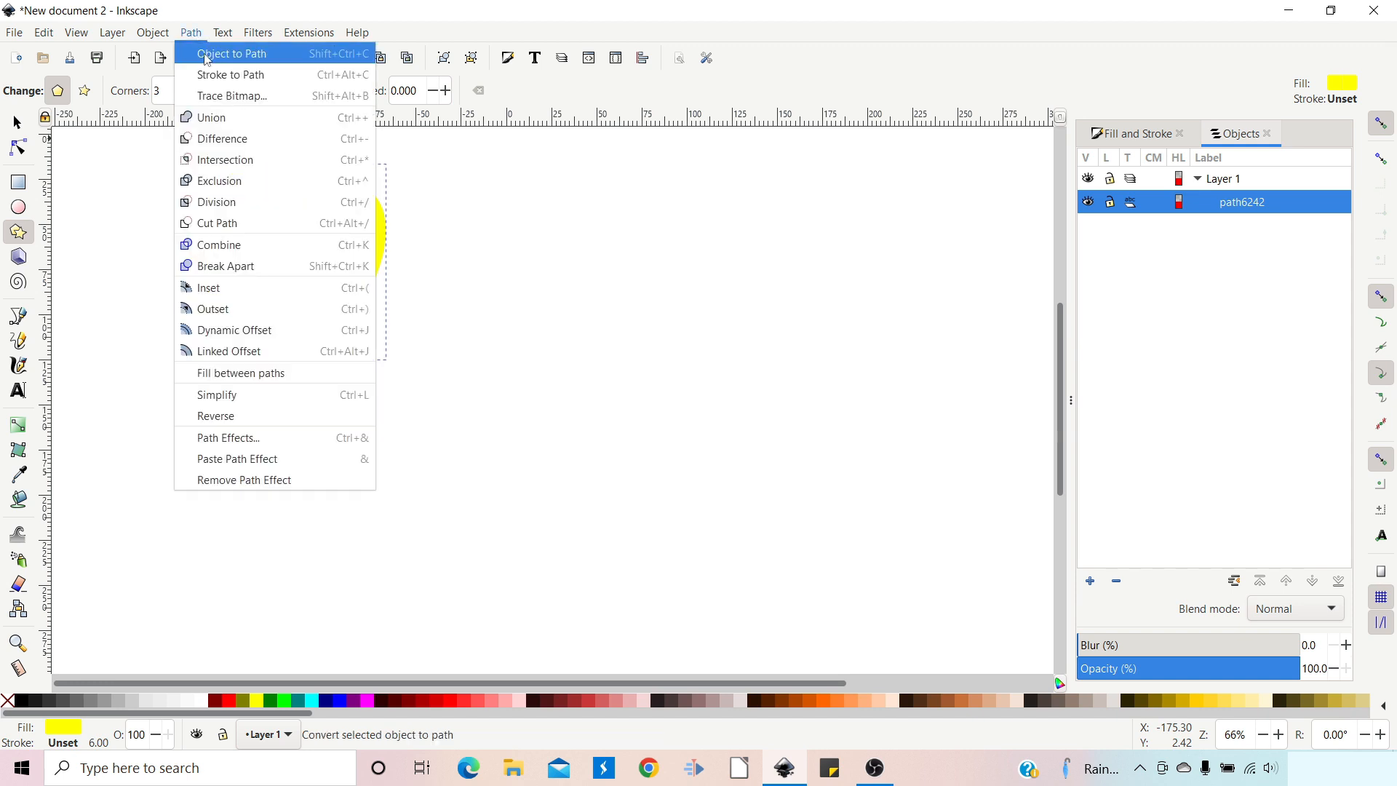
click(215, 60)
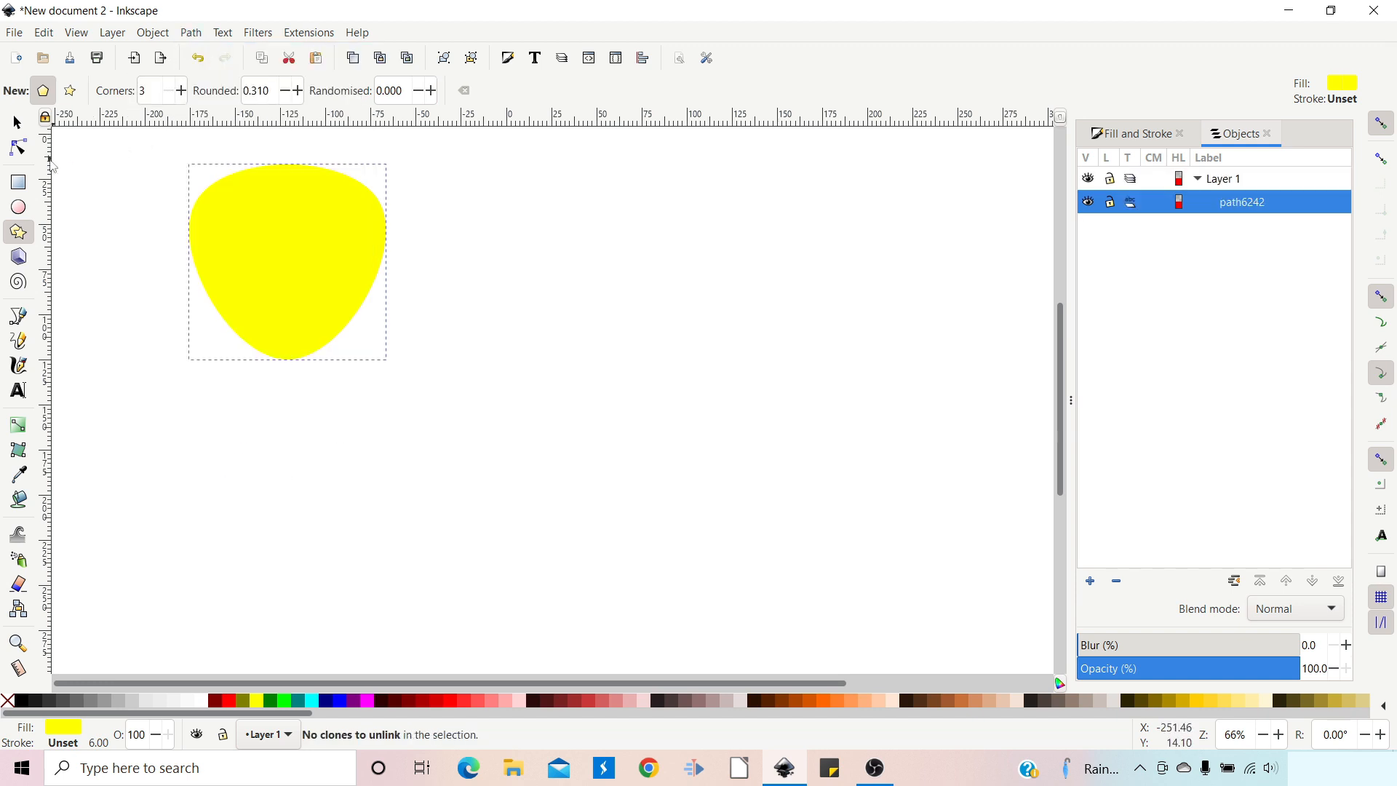
Step: Add three nodes along the path's top edge and pull the middle one slightly down to Y about 20.5 mm
click(19, 150)
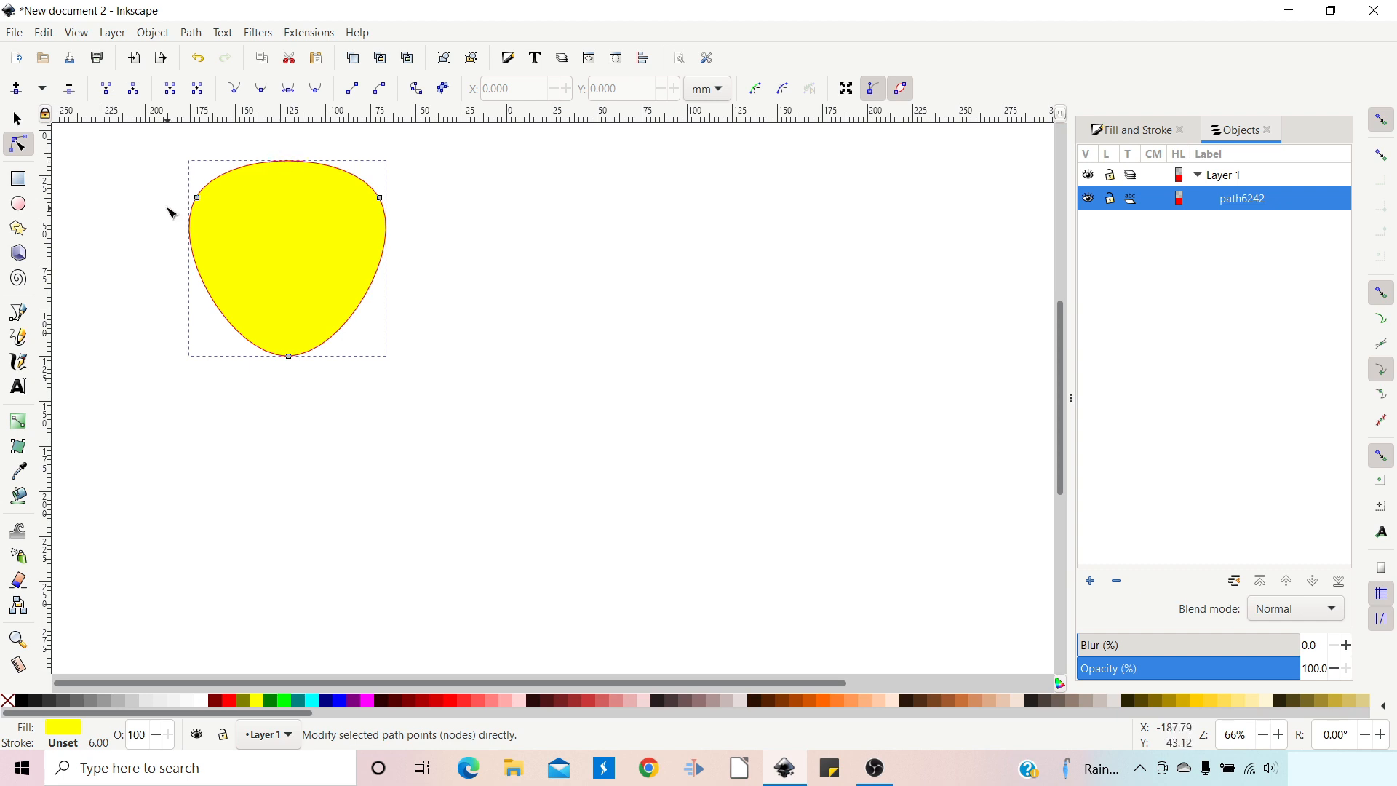
drag(149, 154, 430, 221)
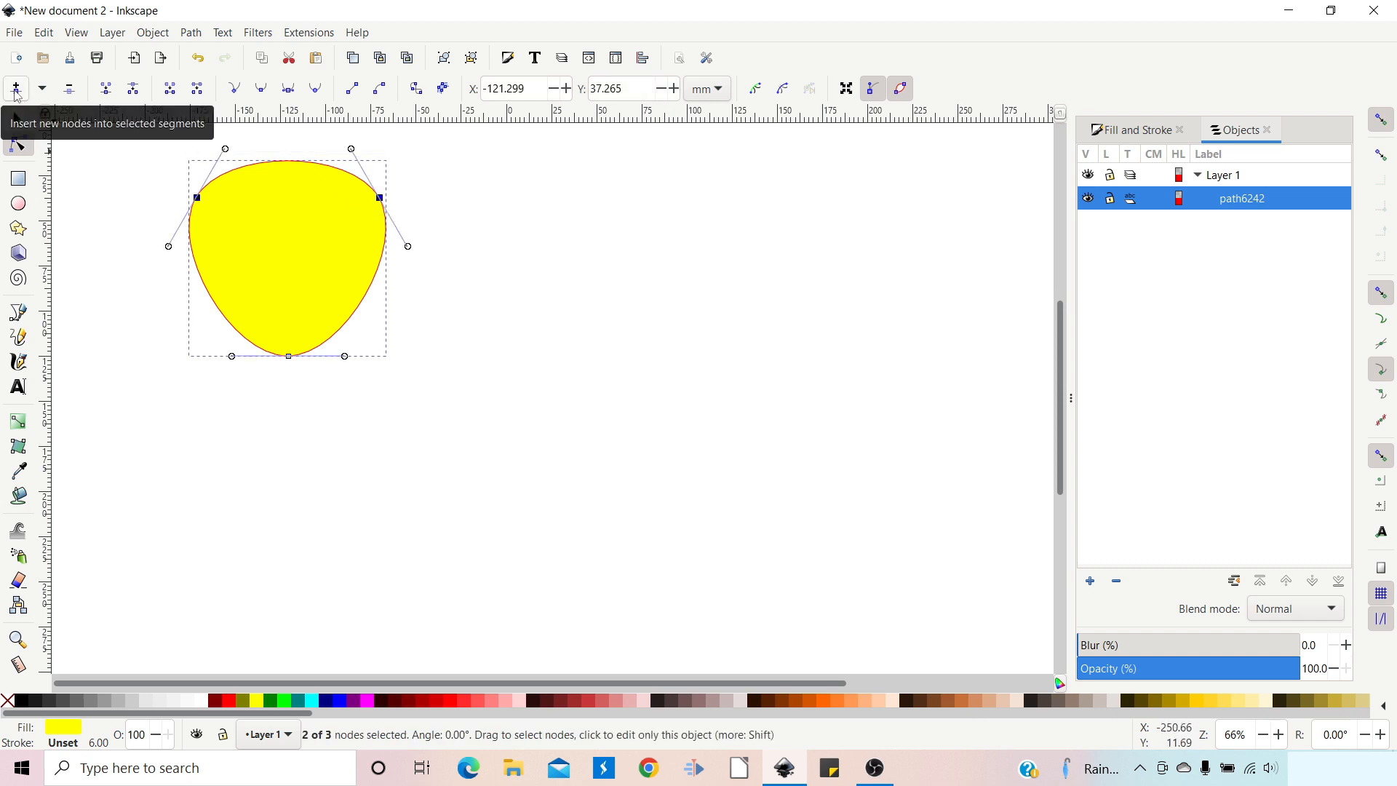
click(16, 88)
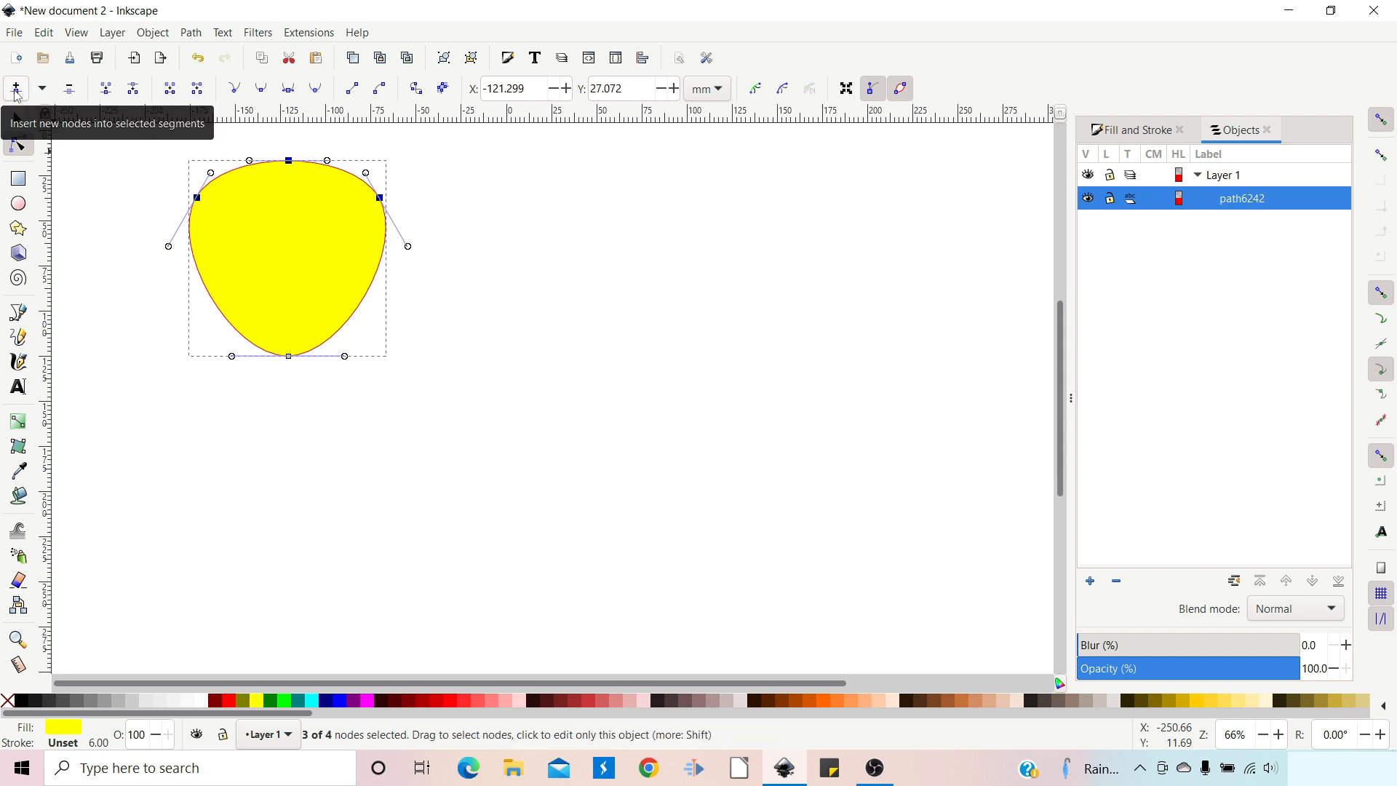
click(16, 92)
click(479, 160)
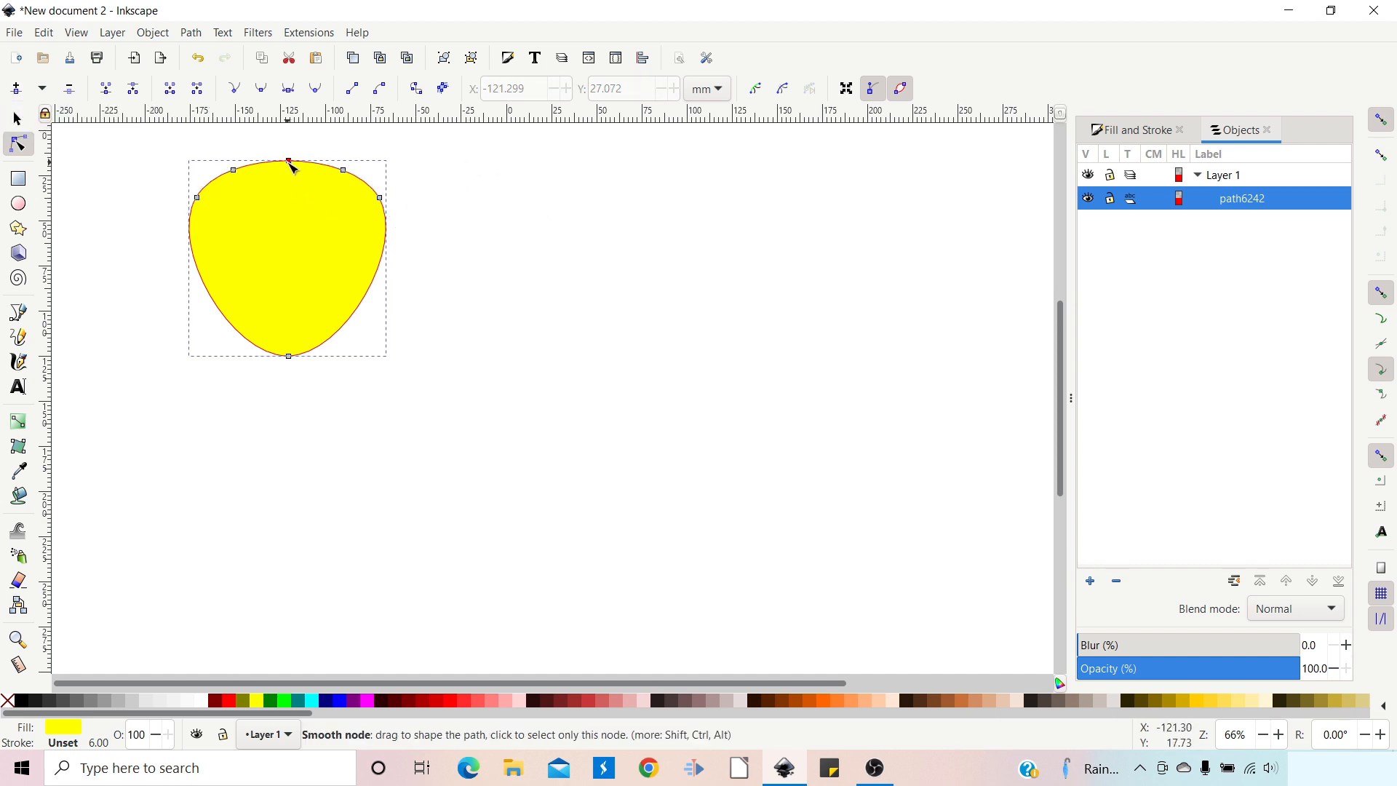
drag(290, 167, 294, 173)
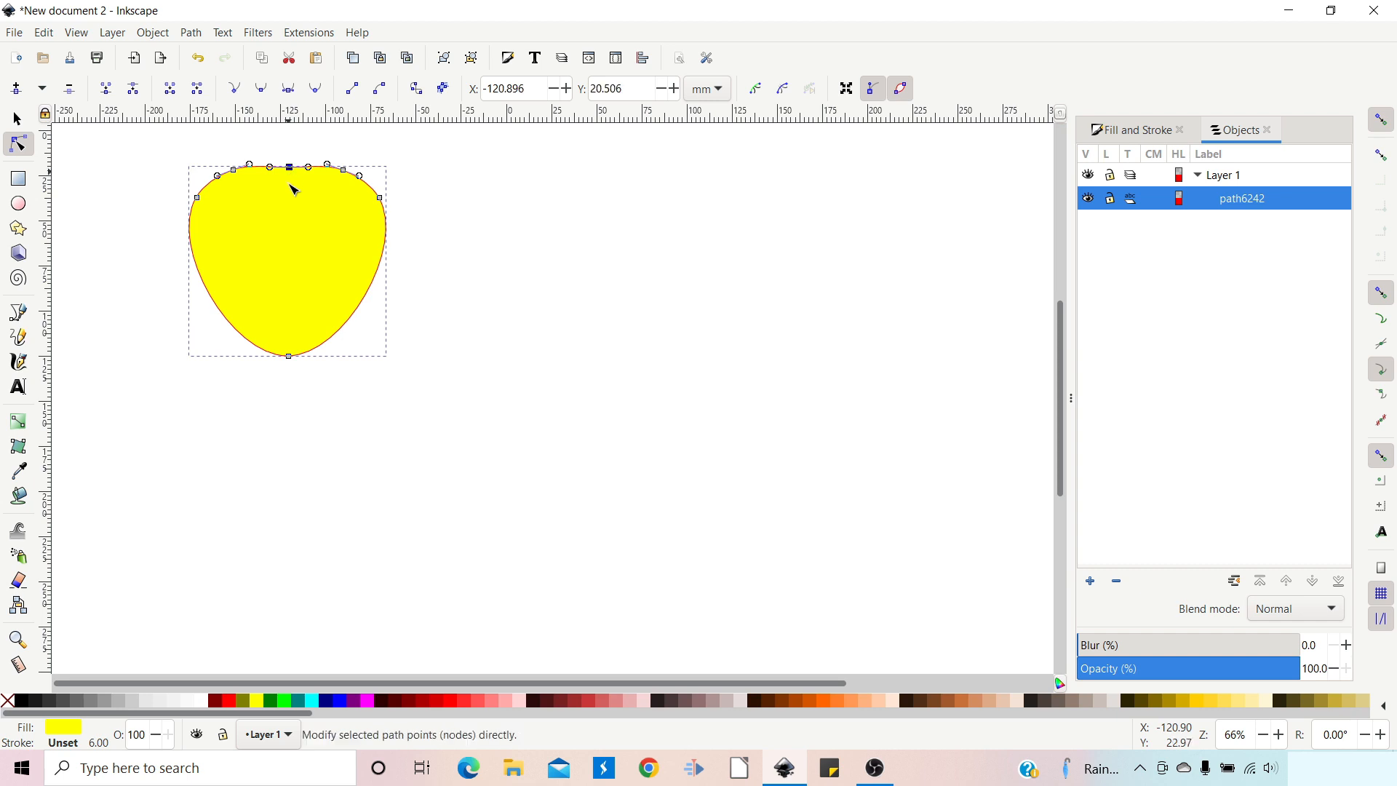
Step: Make the path's bottom node a sharp corner and pull it down to Y about 157 mm
click(291, 358)
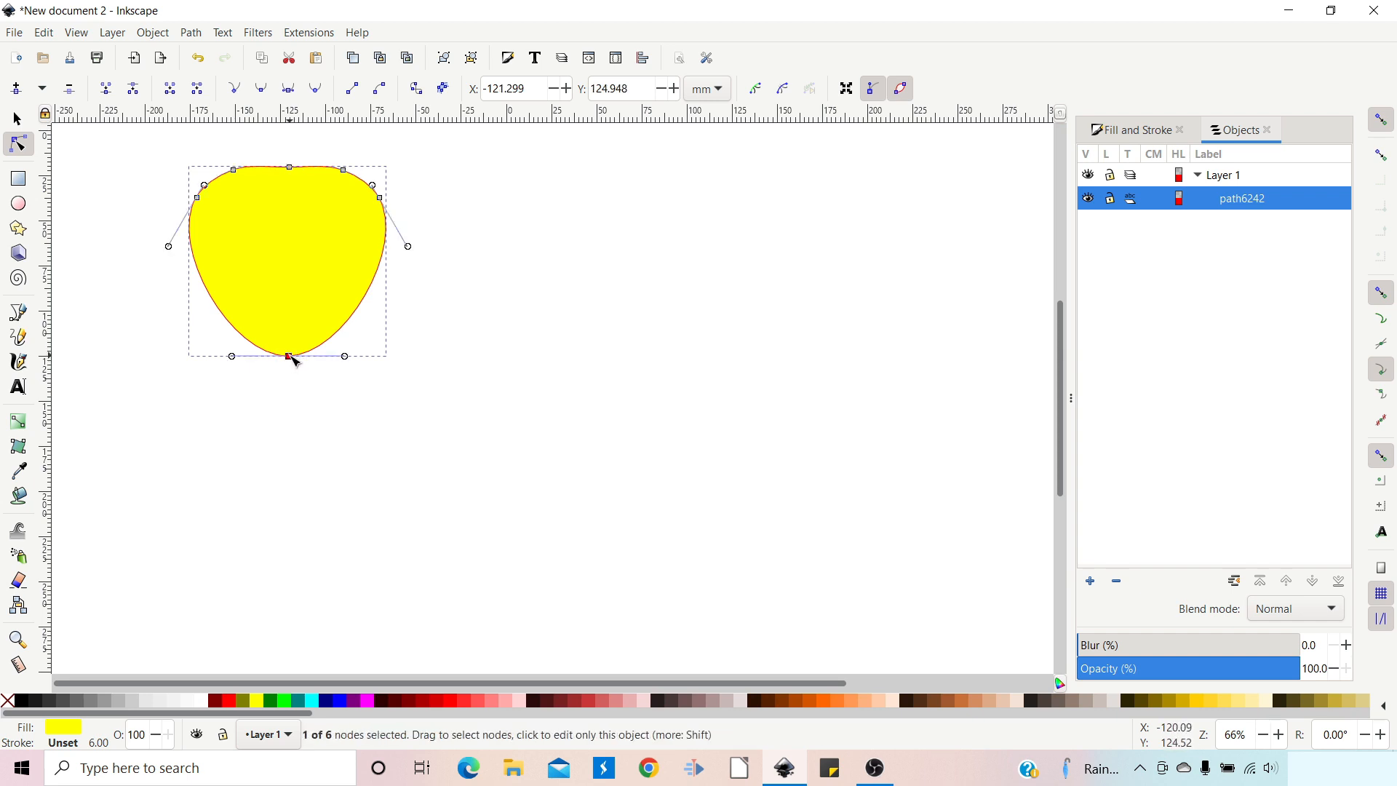
click(235, 92)
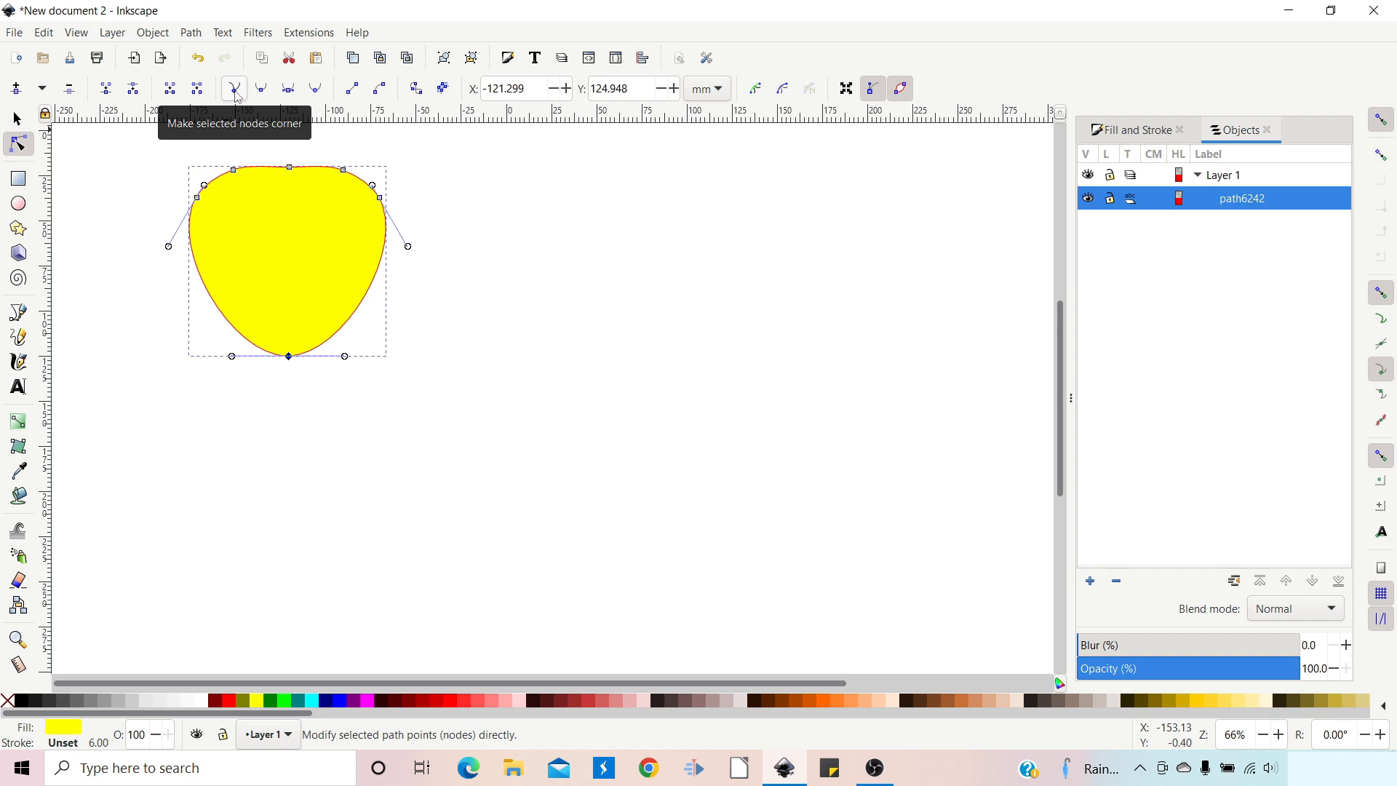
click(236, 94)
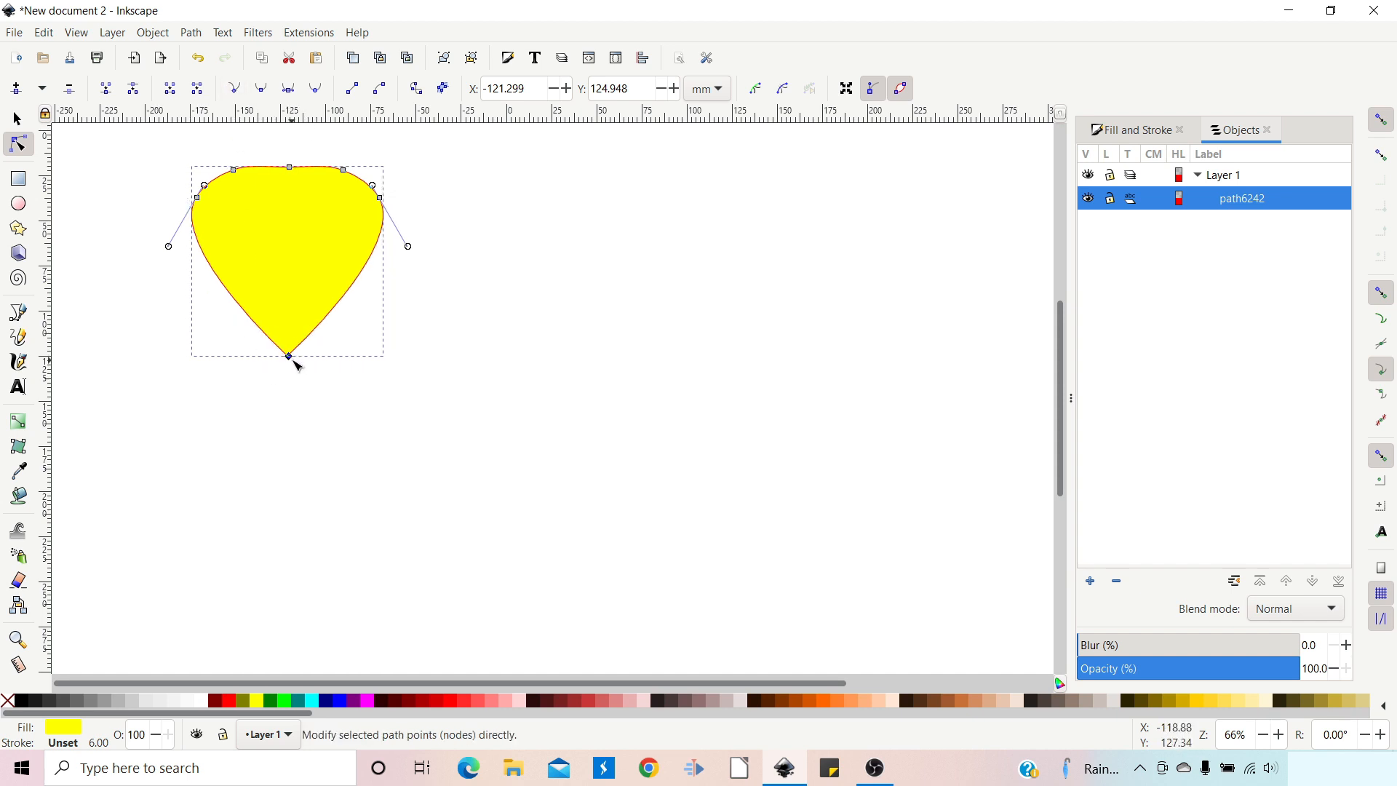
drag(291, 362, 293, 415)
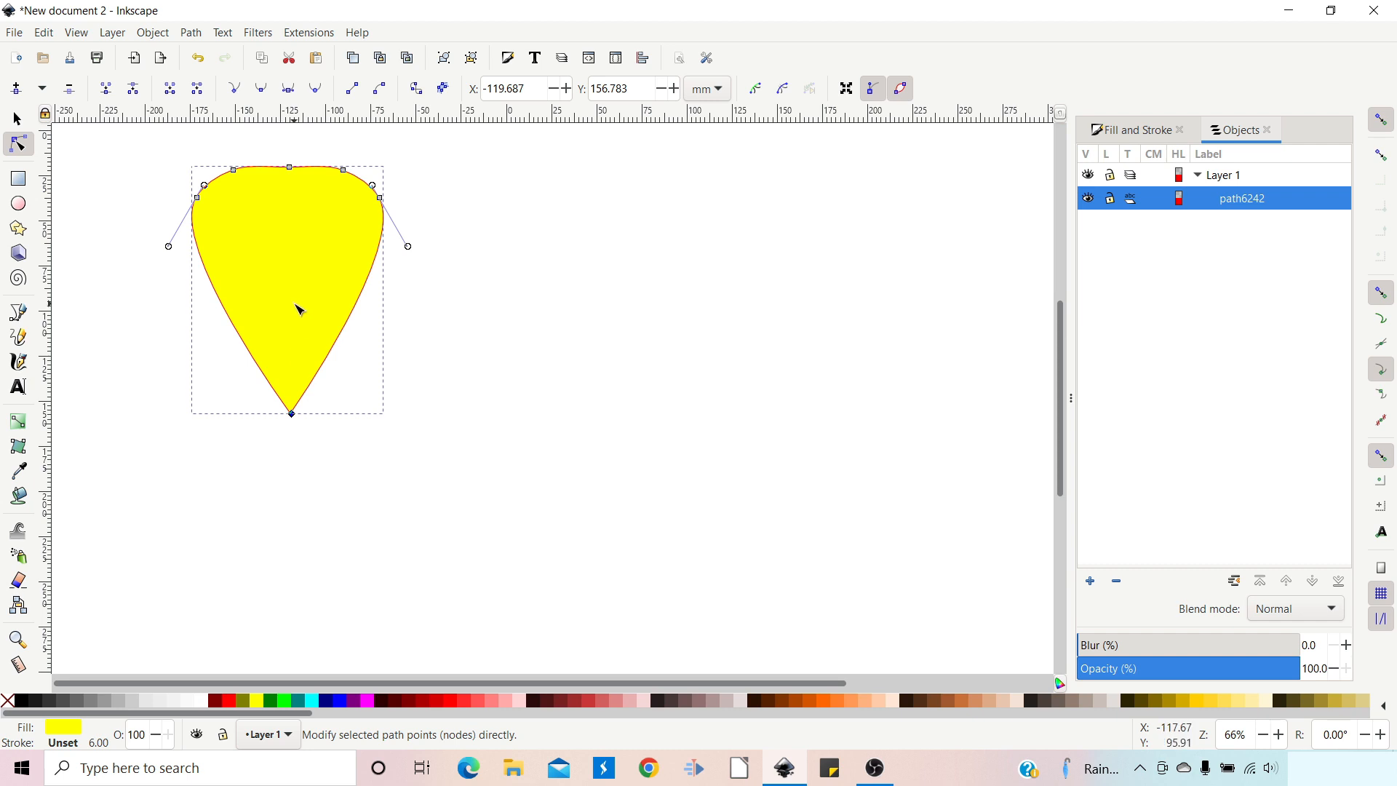
Step: Fill the petal shape with white and give it a light red stroke 4 mm wide
click(17, 118)
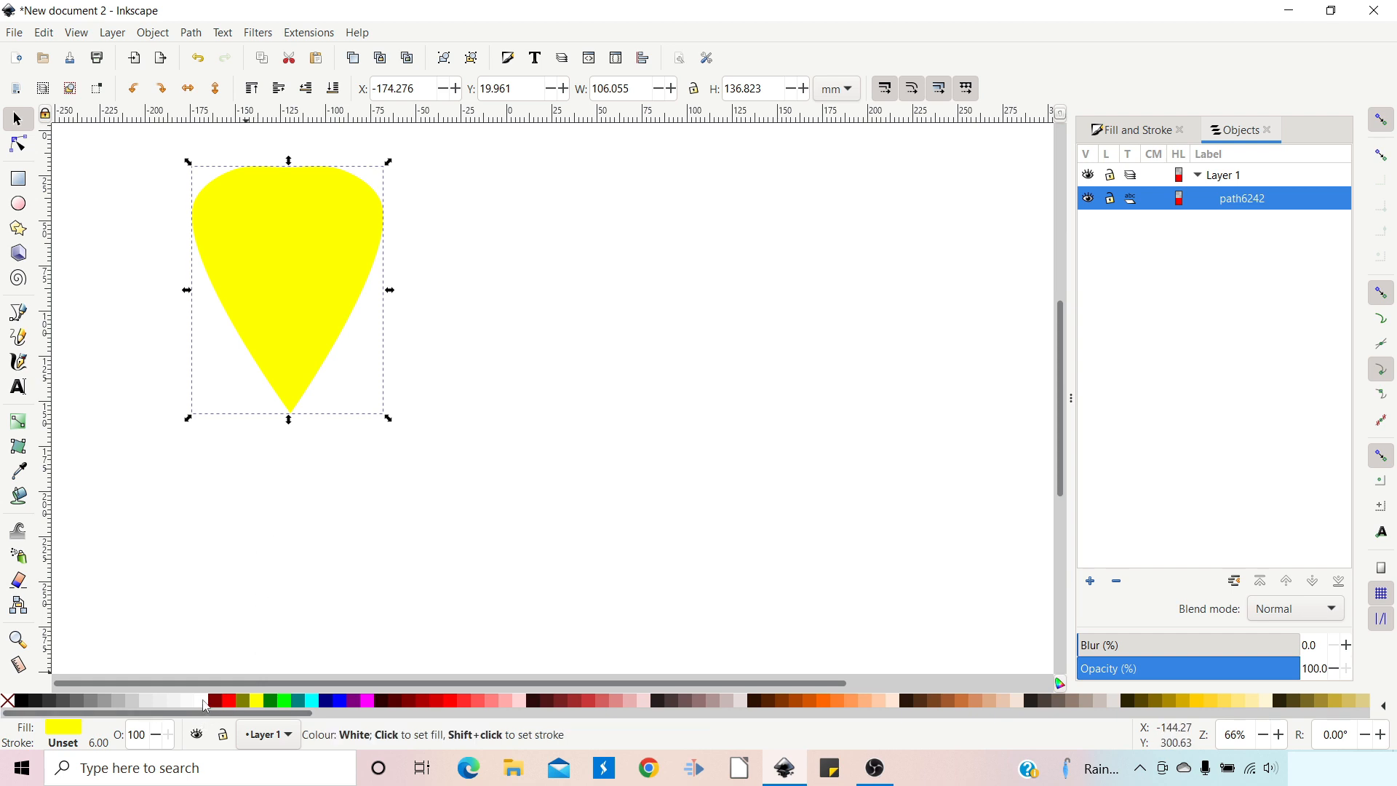
click(203, 706)
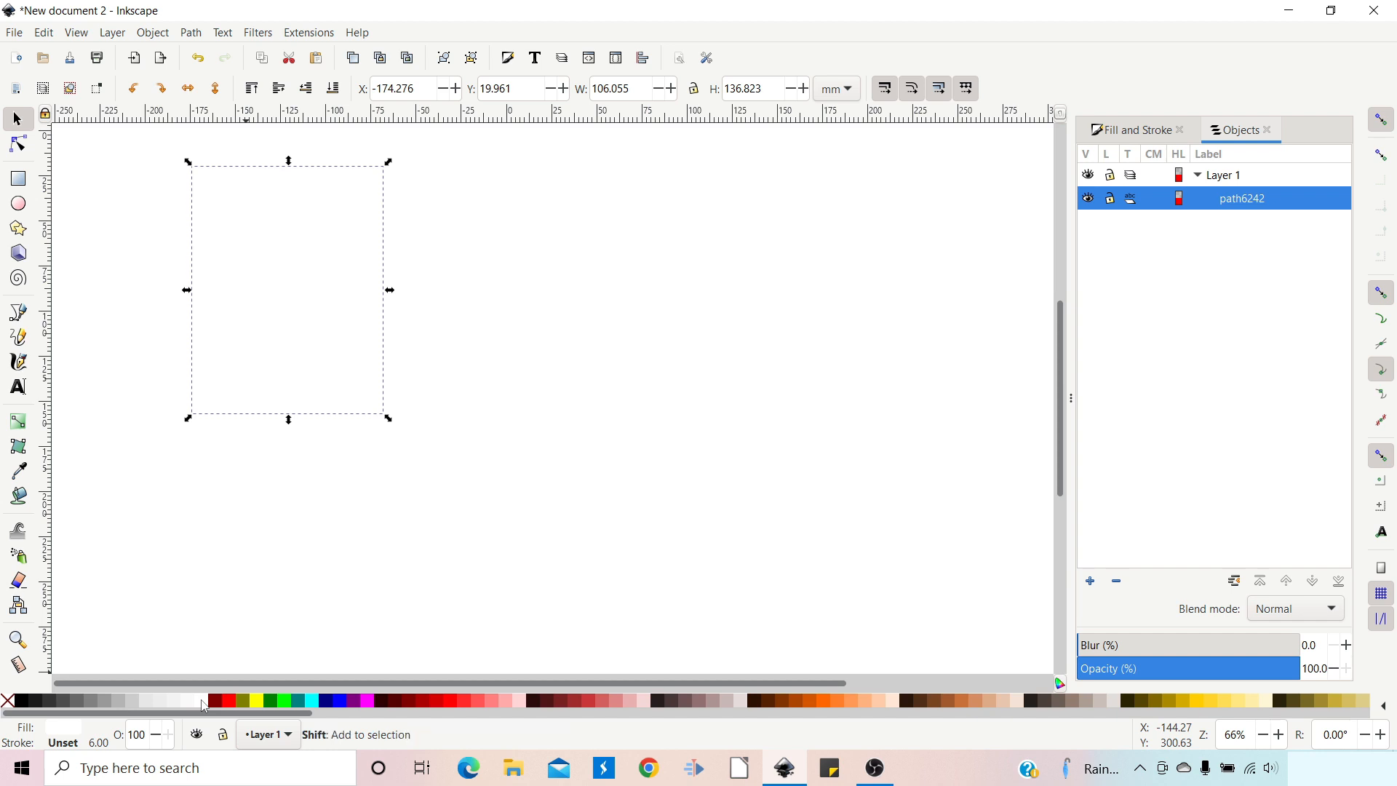
shift+click(481, 706)
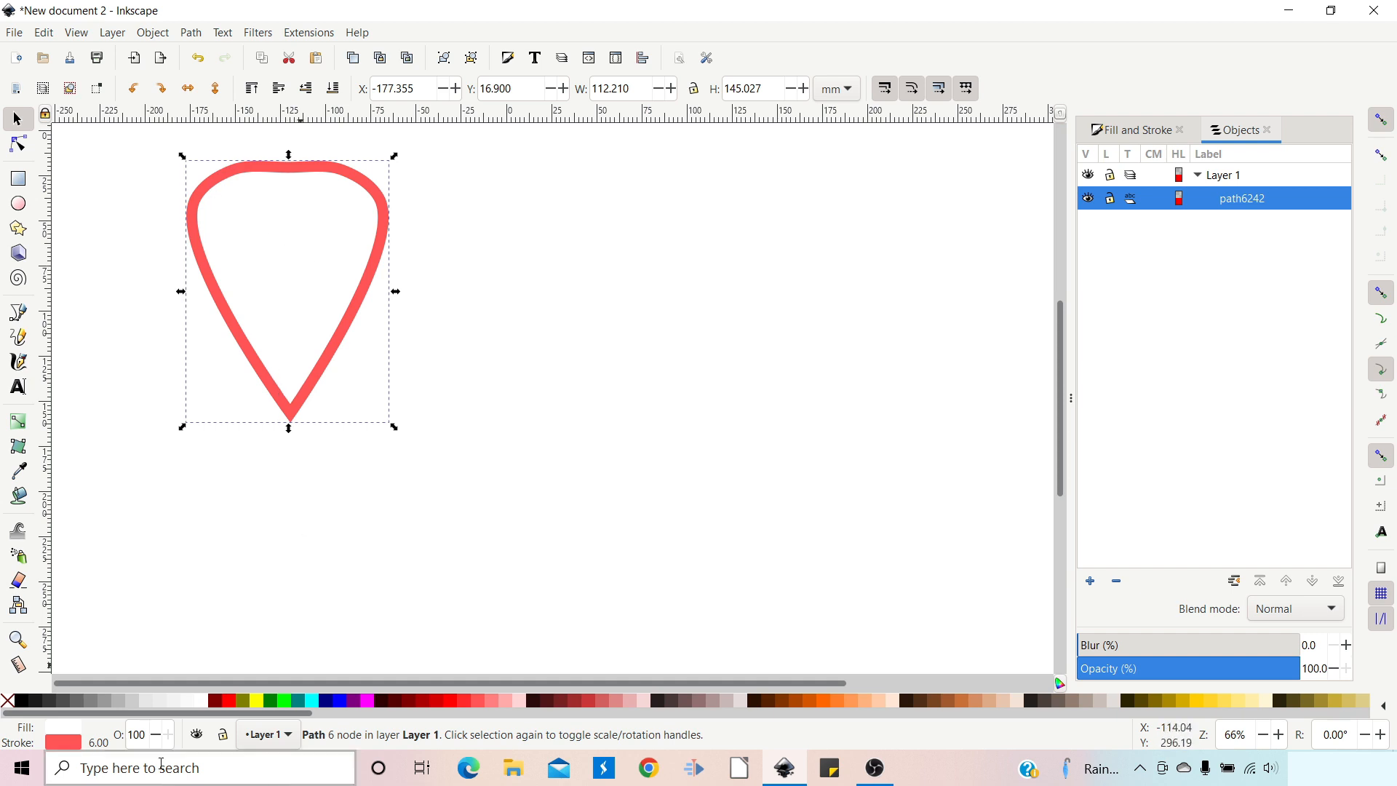
right_click(101, 745)
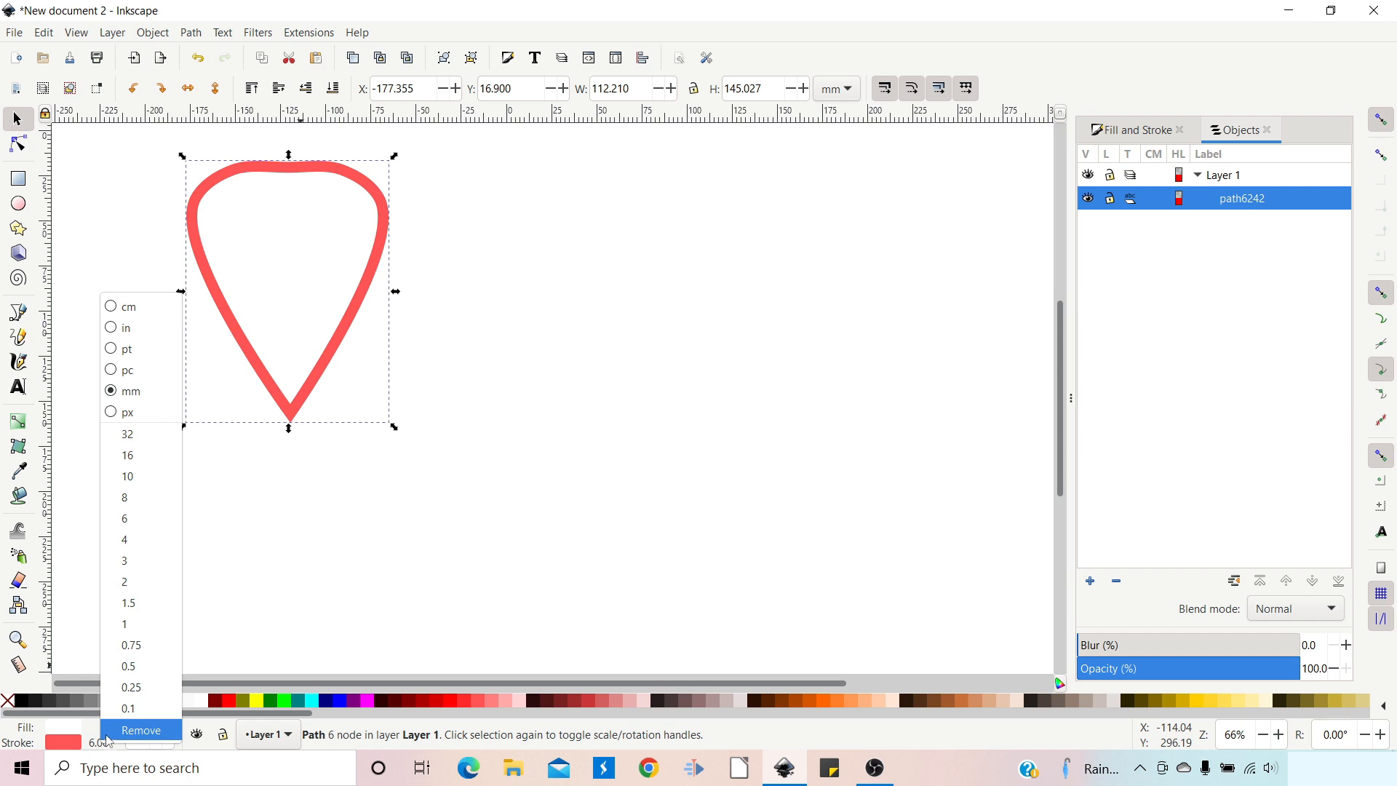
click(149, 540)
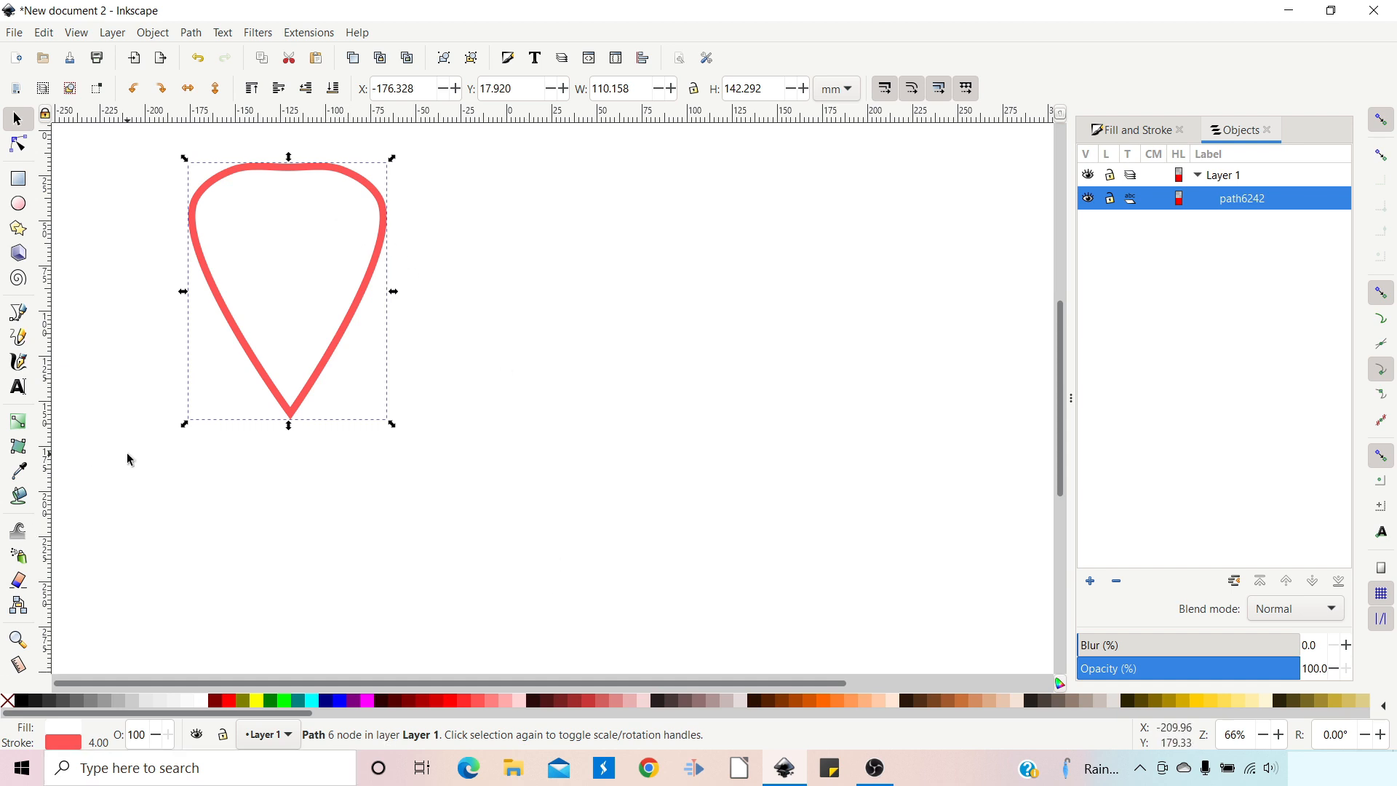
Step: Apply the Rotate copies path effect to the petal, finding it in the effects selector with "rot"
drag(389, 469, 603, 453)
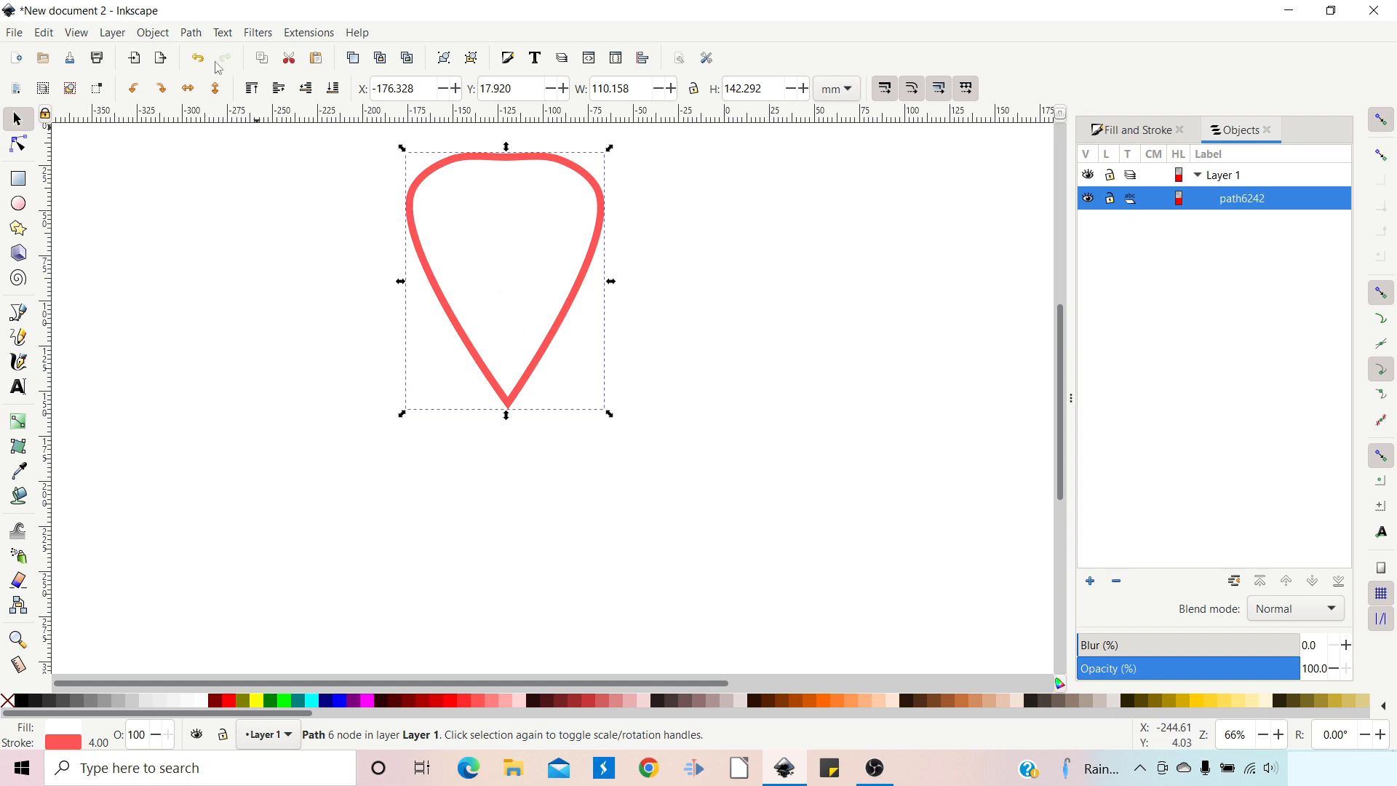
click(196, 36)
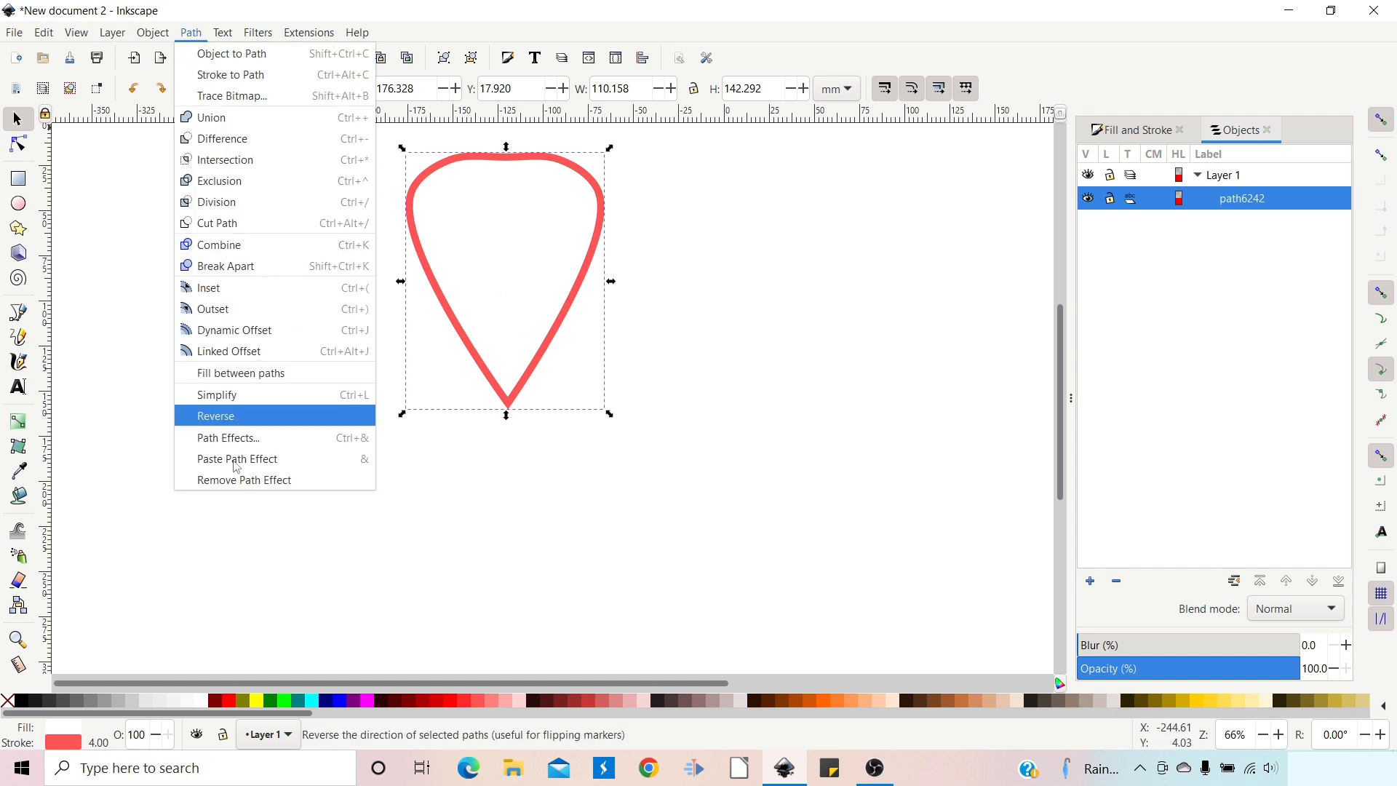
click(238, 438)
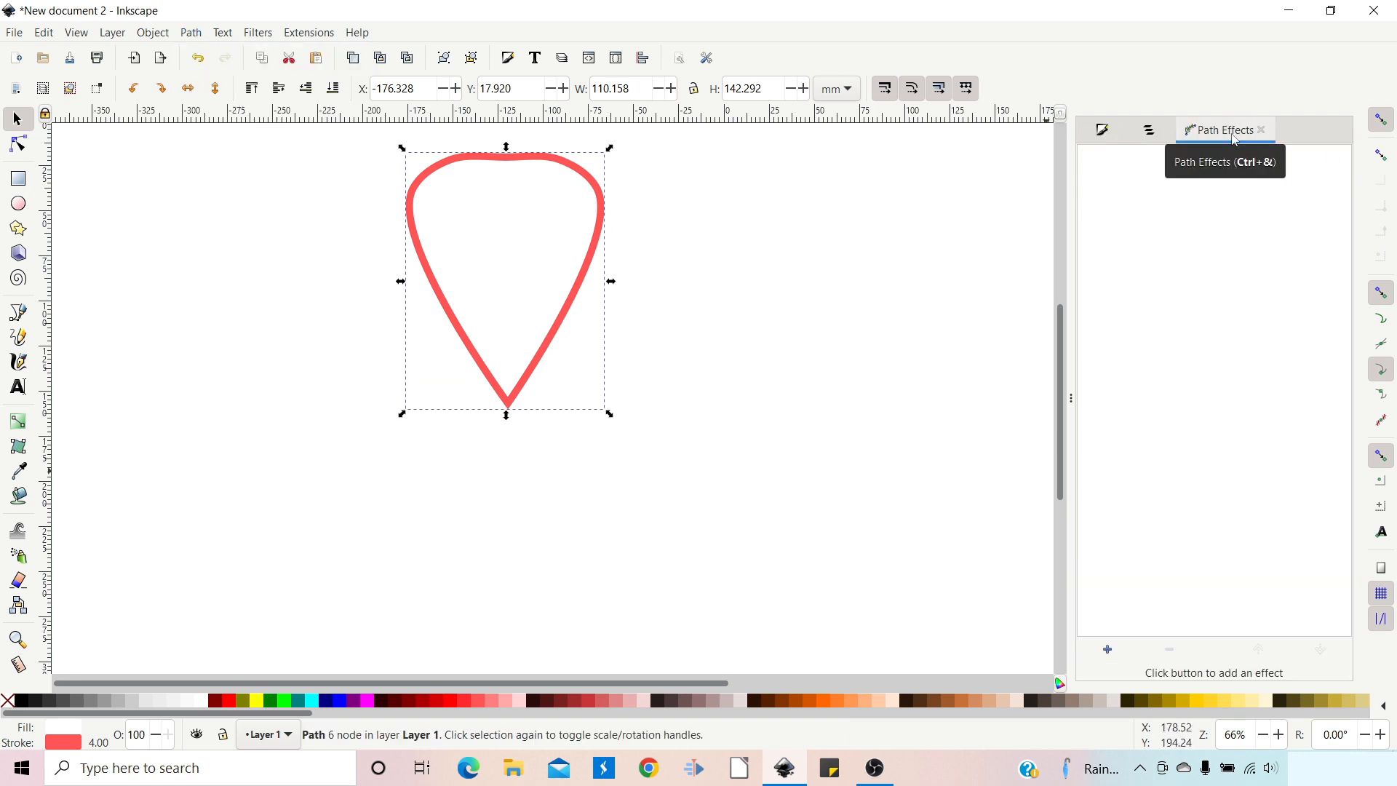
click(1108, 657)
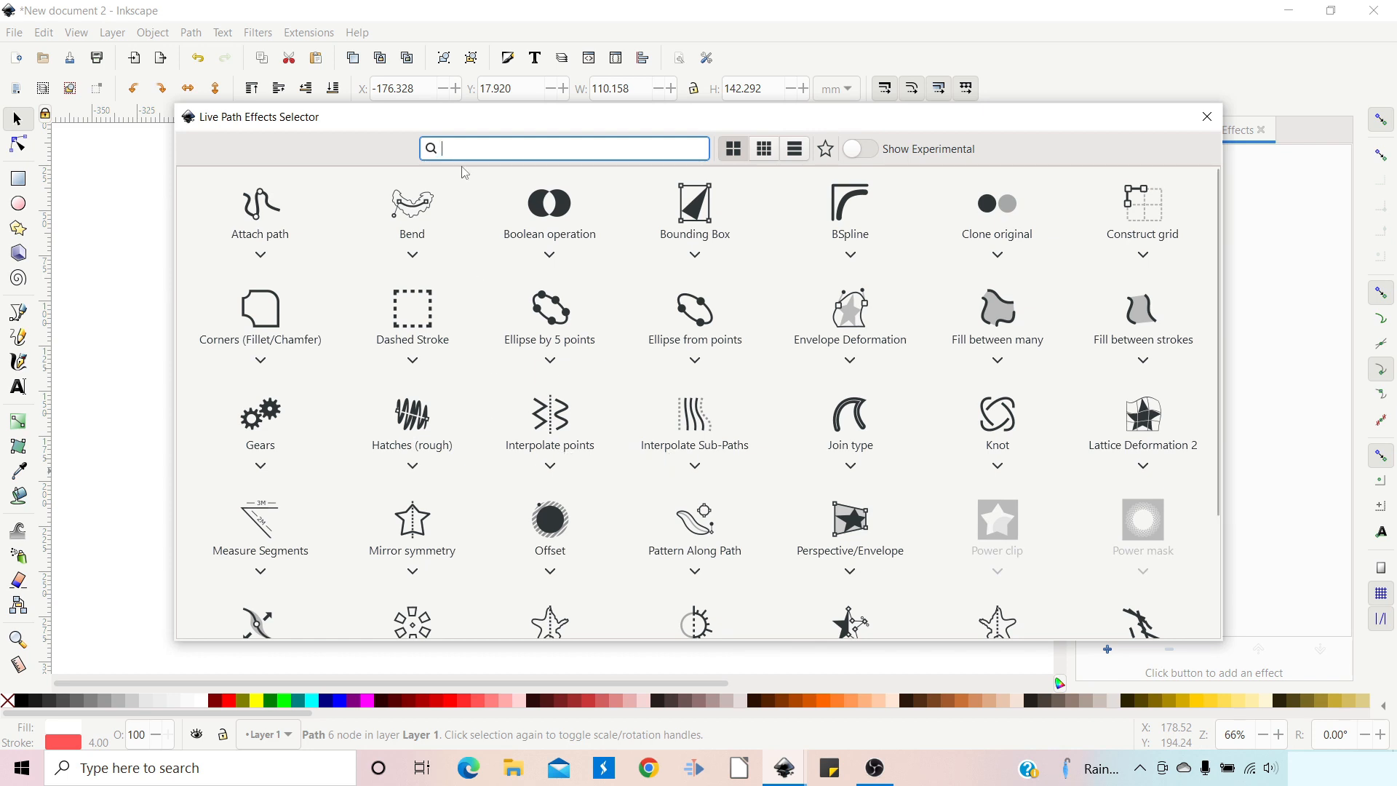
text(ot)
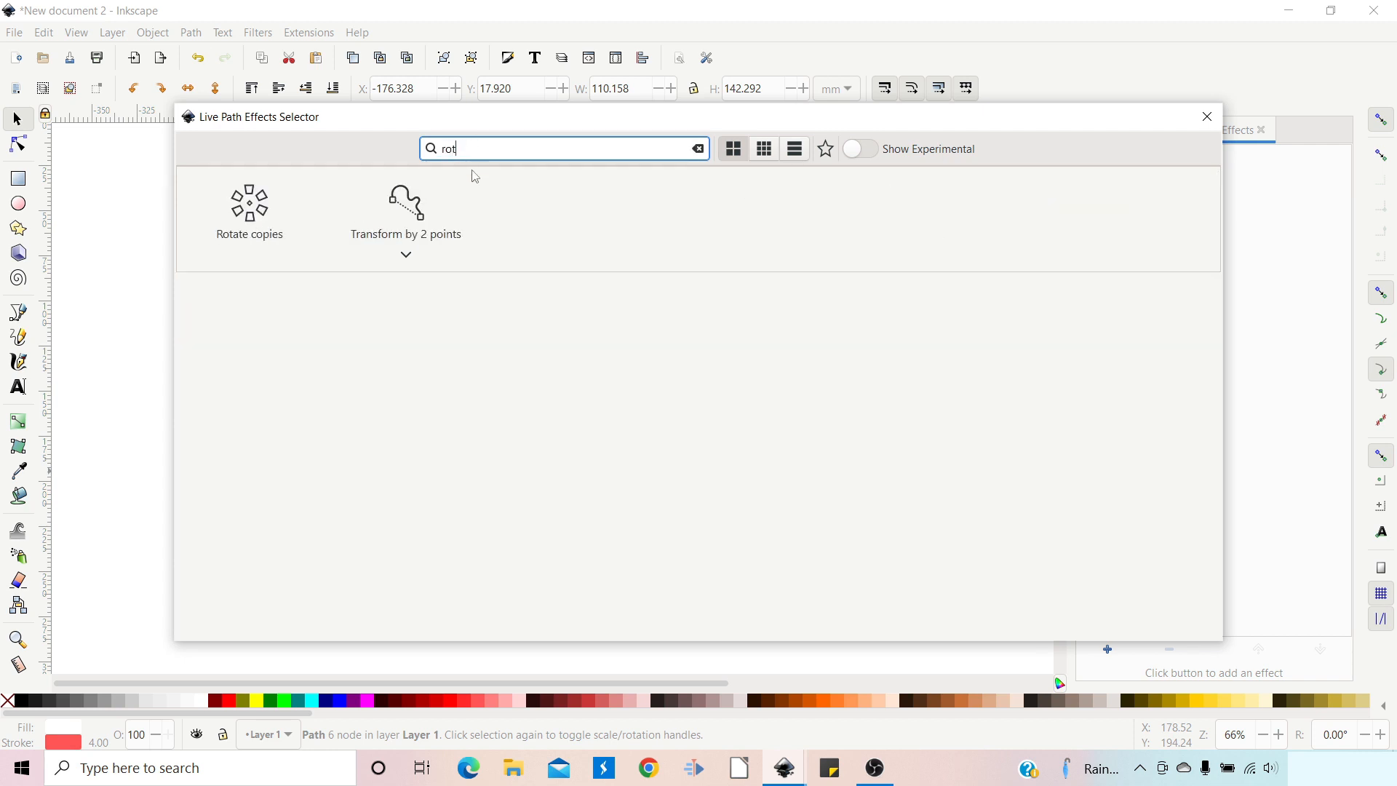
key(Escape)
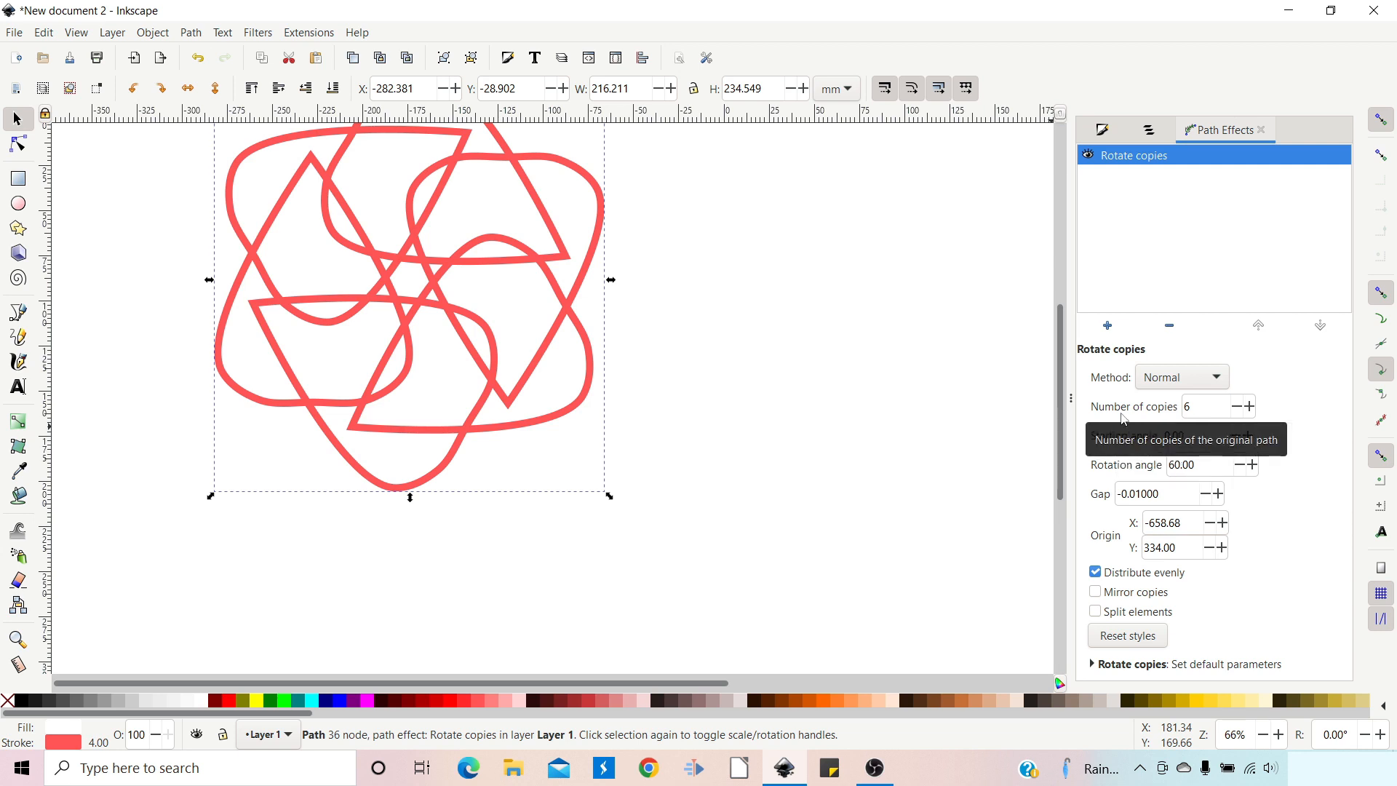
Step: Move the petal's rotation centre just below its pointed bottom tip and convert the rotated copies to a plain path
click(20, 144)
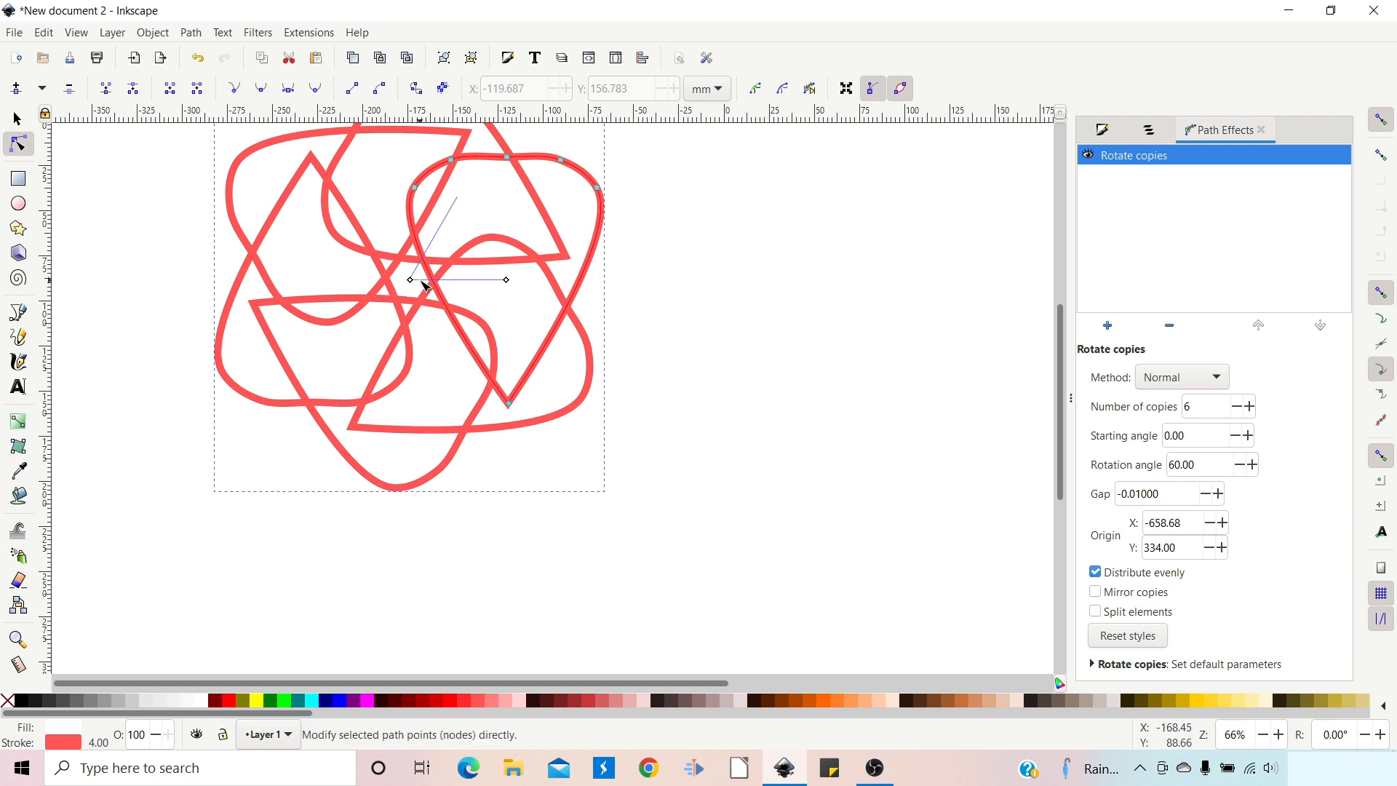
drag(414, 284, 510, 418)
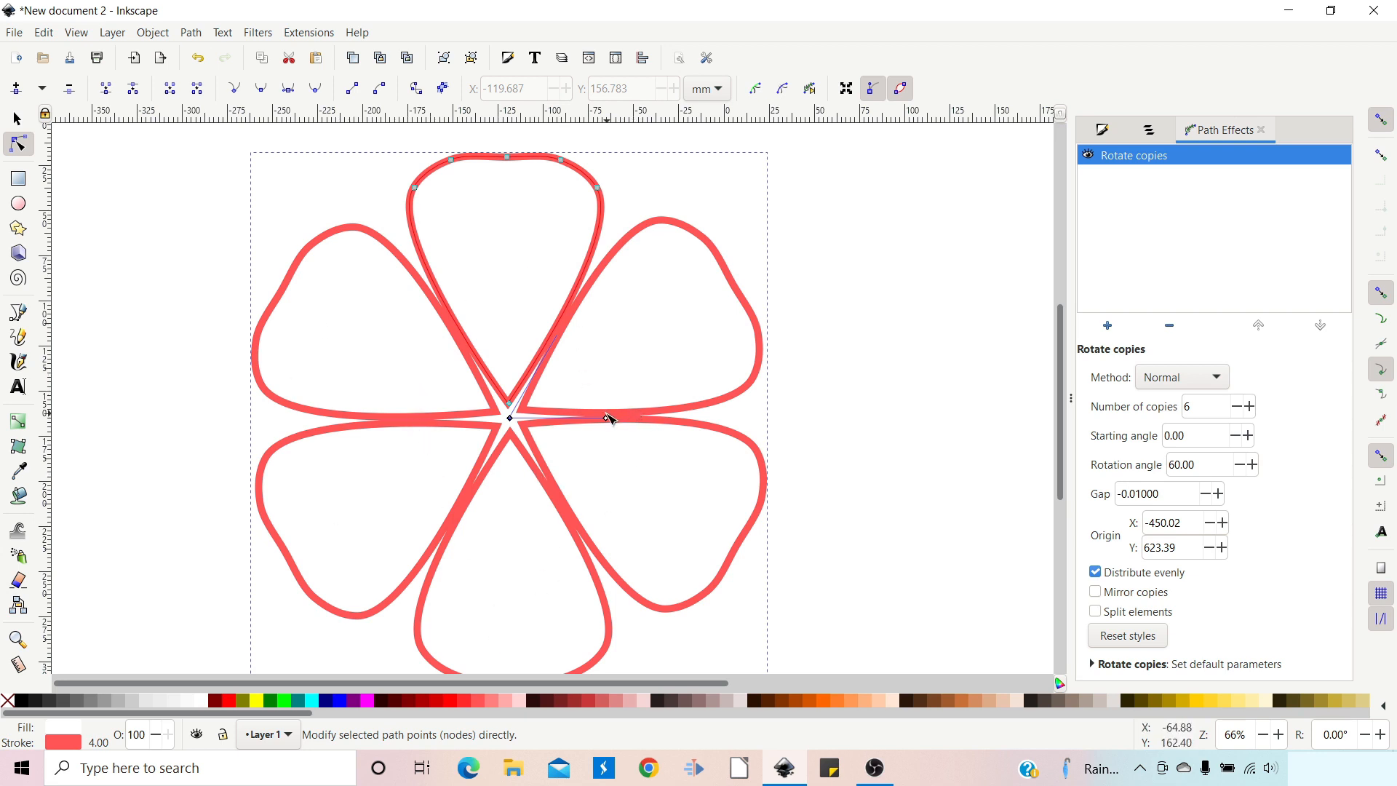
click(190, 32)
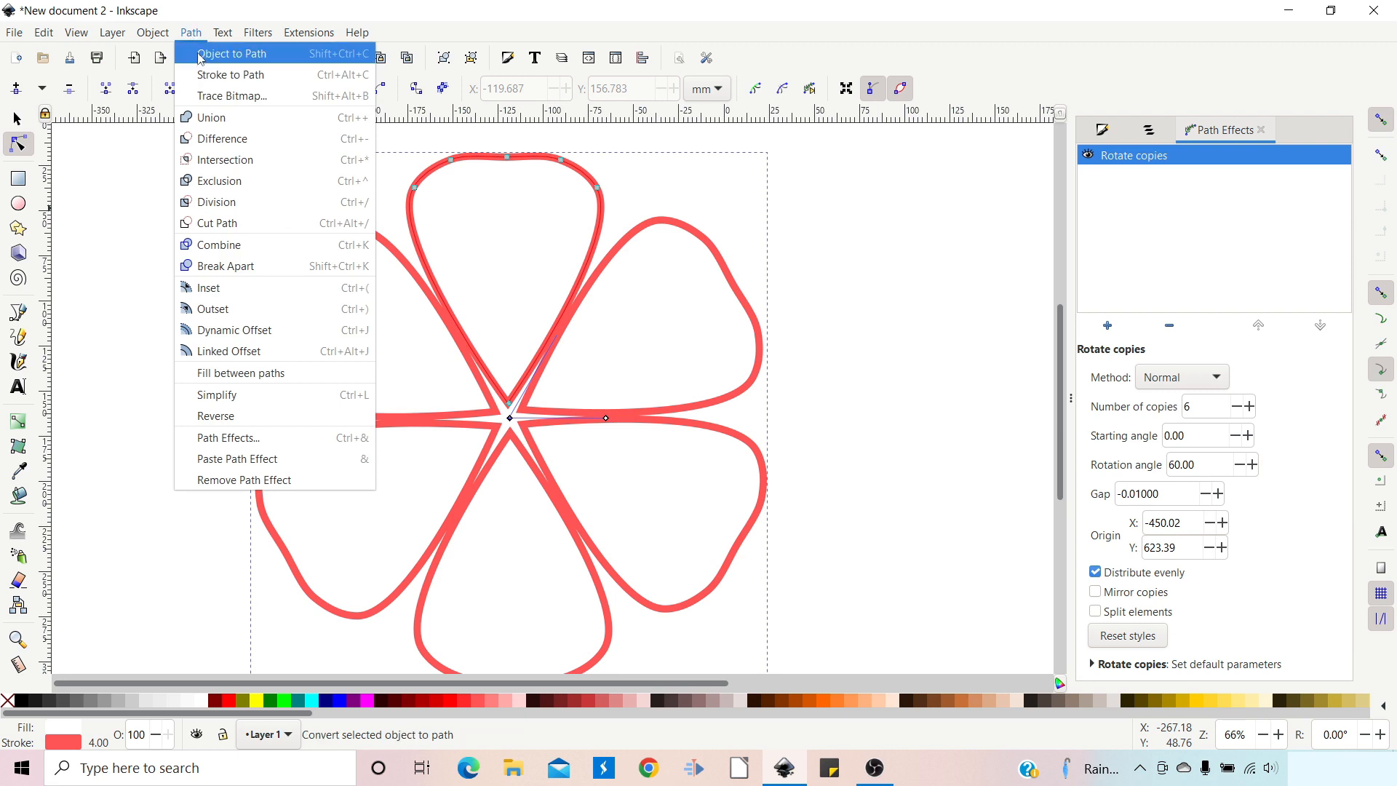
click(203, 60)
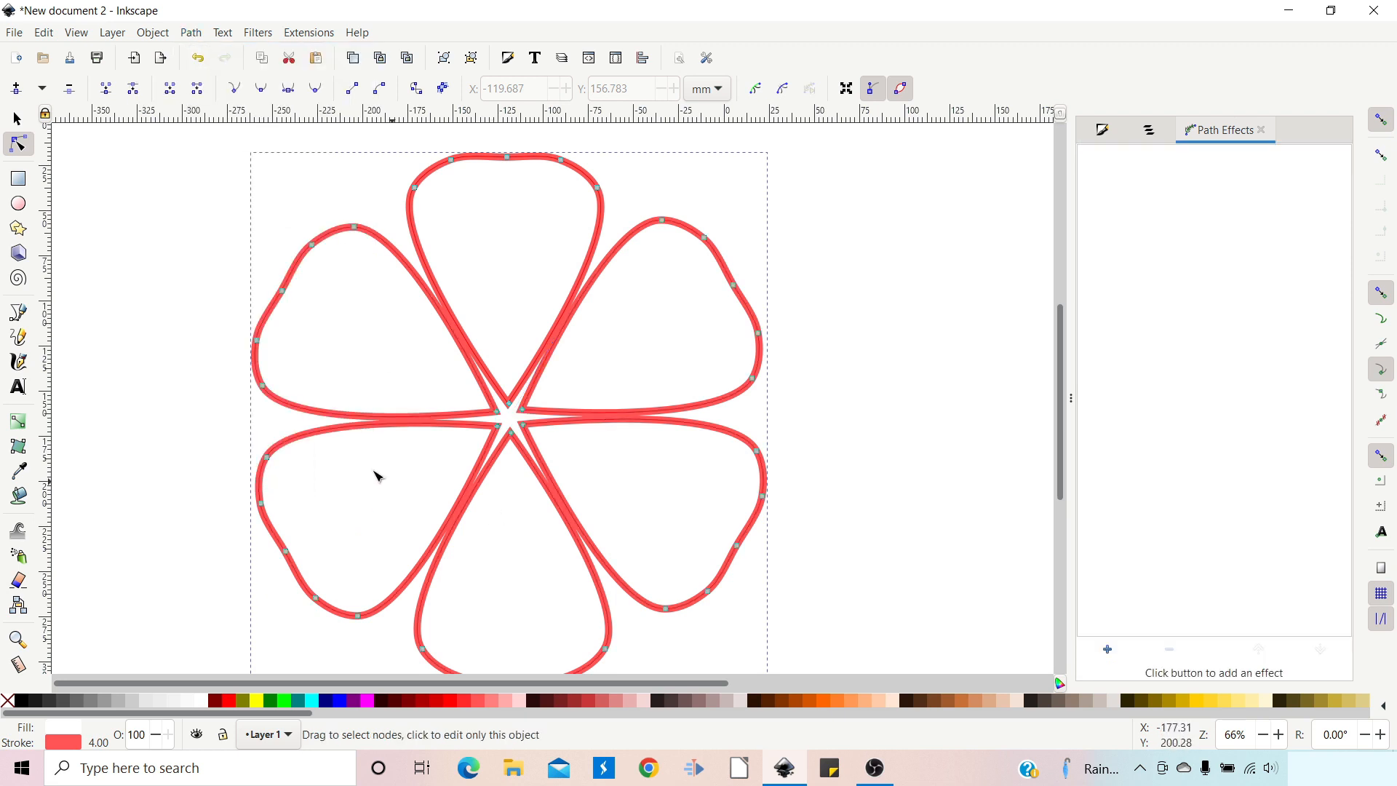
key(shift+alt+d)
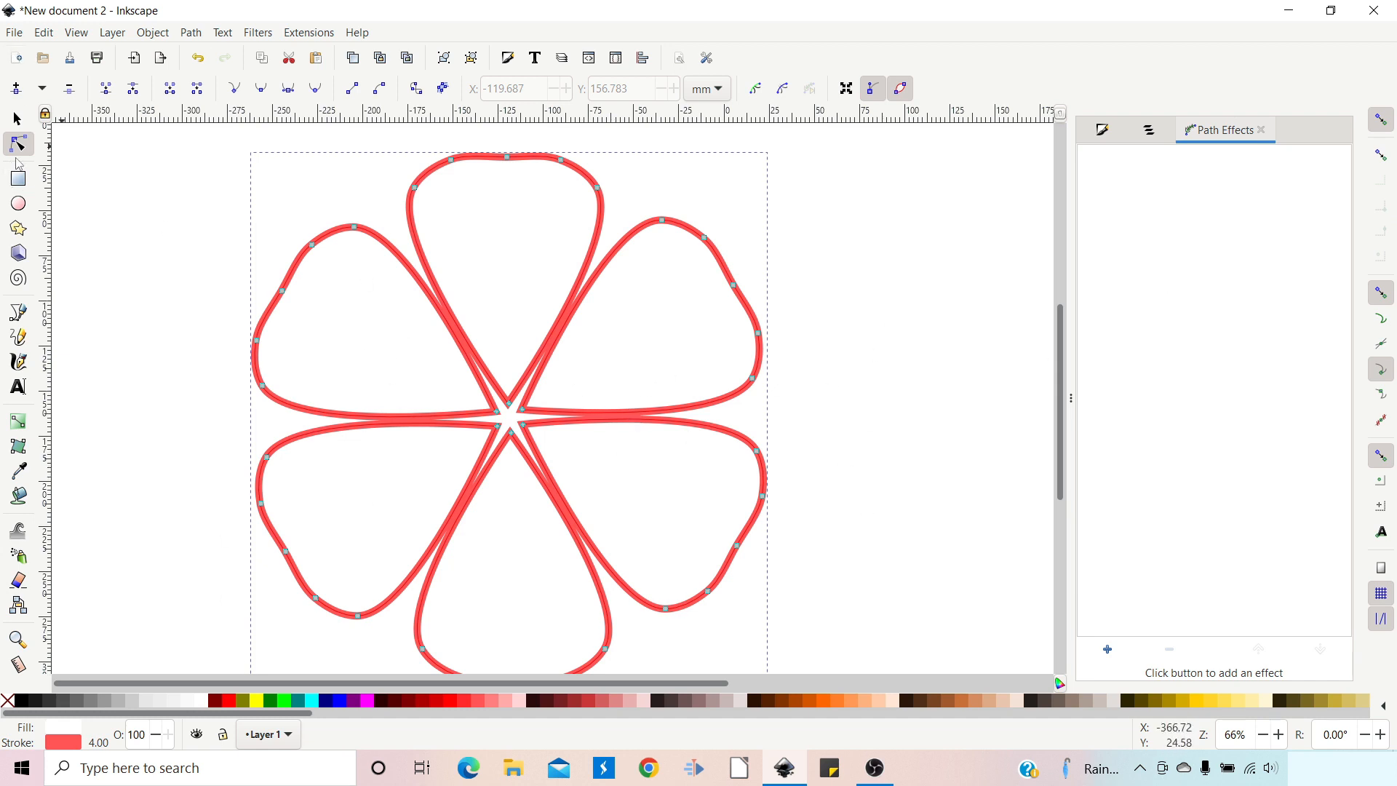
Step: Shrink the flower to about 107 by 110 mm and move it to about X -57, Y 38 mm
click(17, 120)
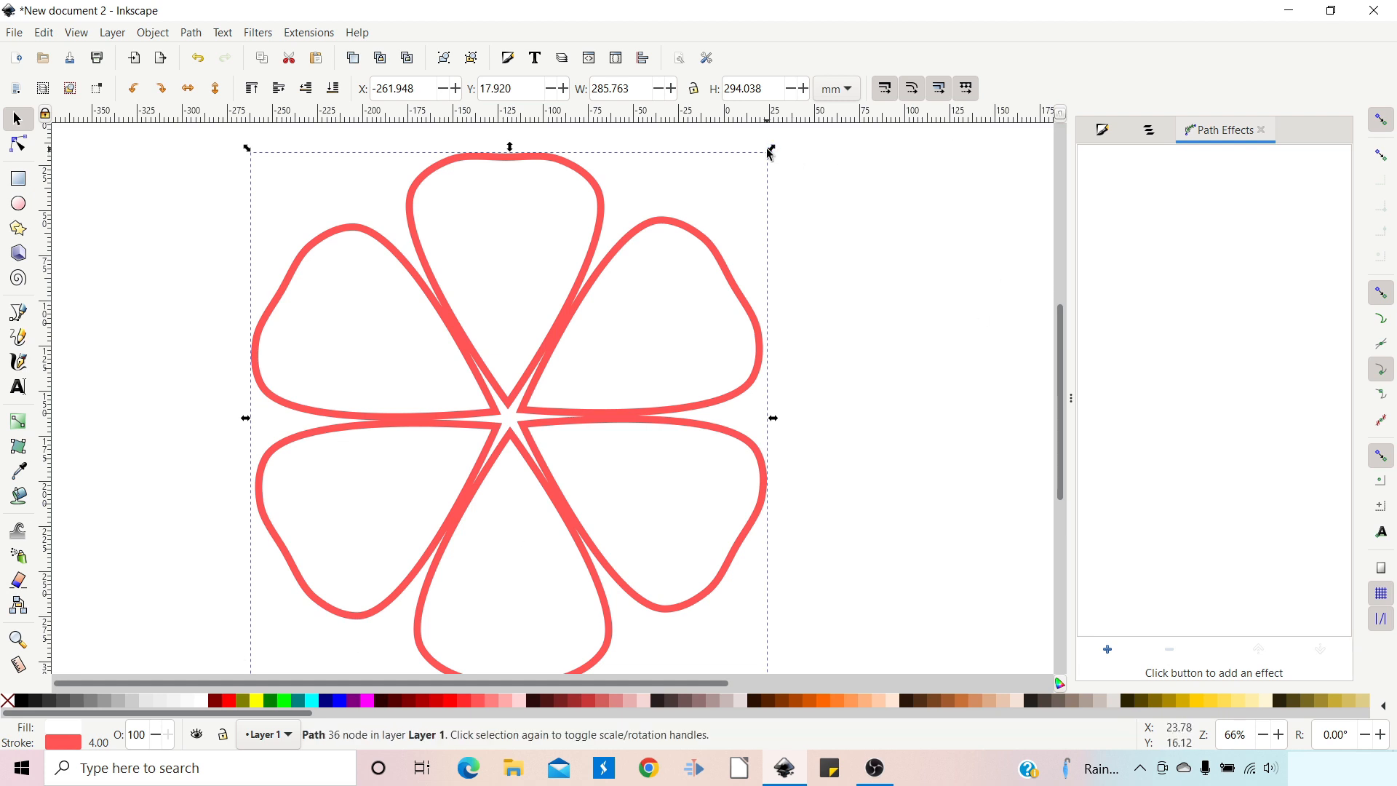
drag(773, 152, 449, 443)
drag(428, 566, 798, 270)
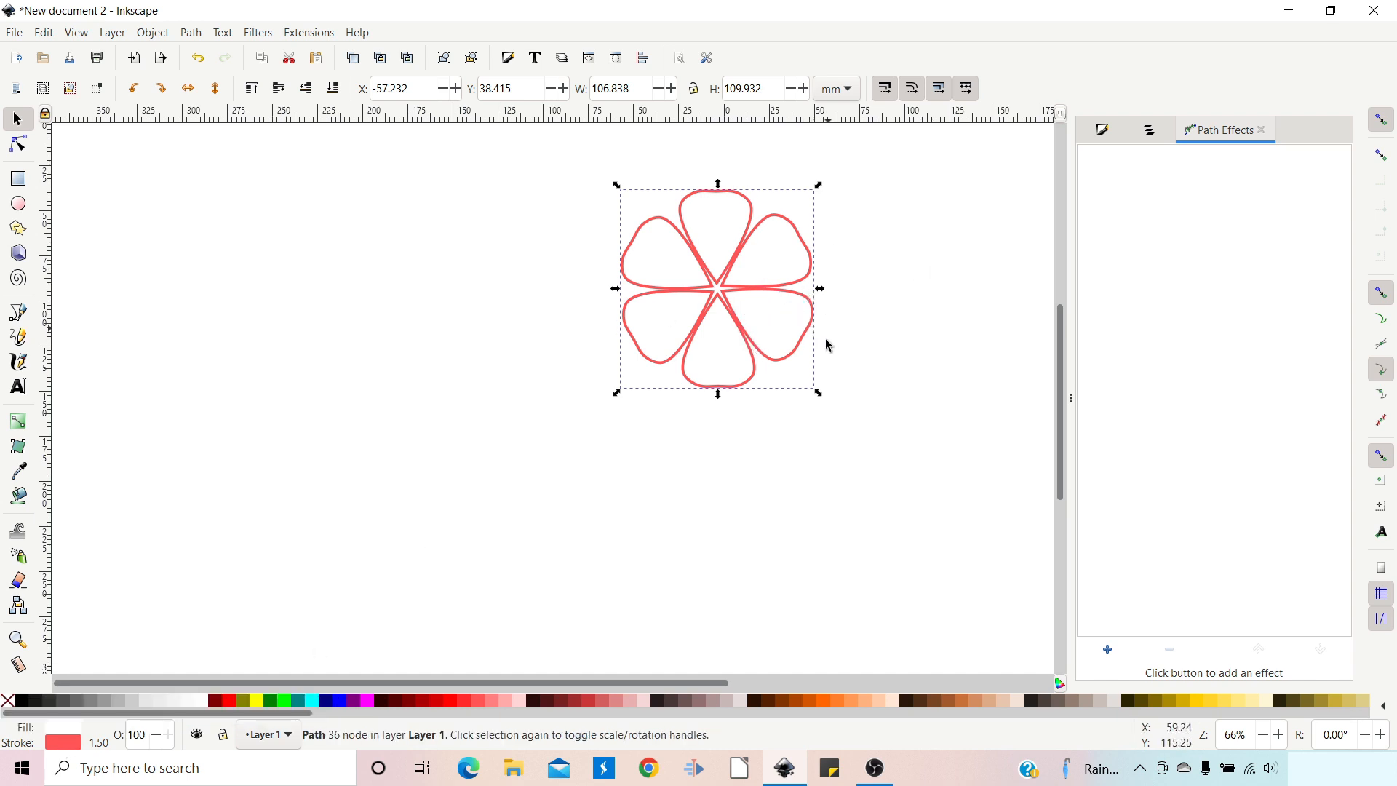
Step: Turn the duplicate flower into a shadow with black fill, no stroke and a slight blur, and lower it to the bottom
click(22, 703)
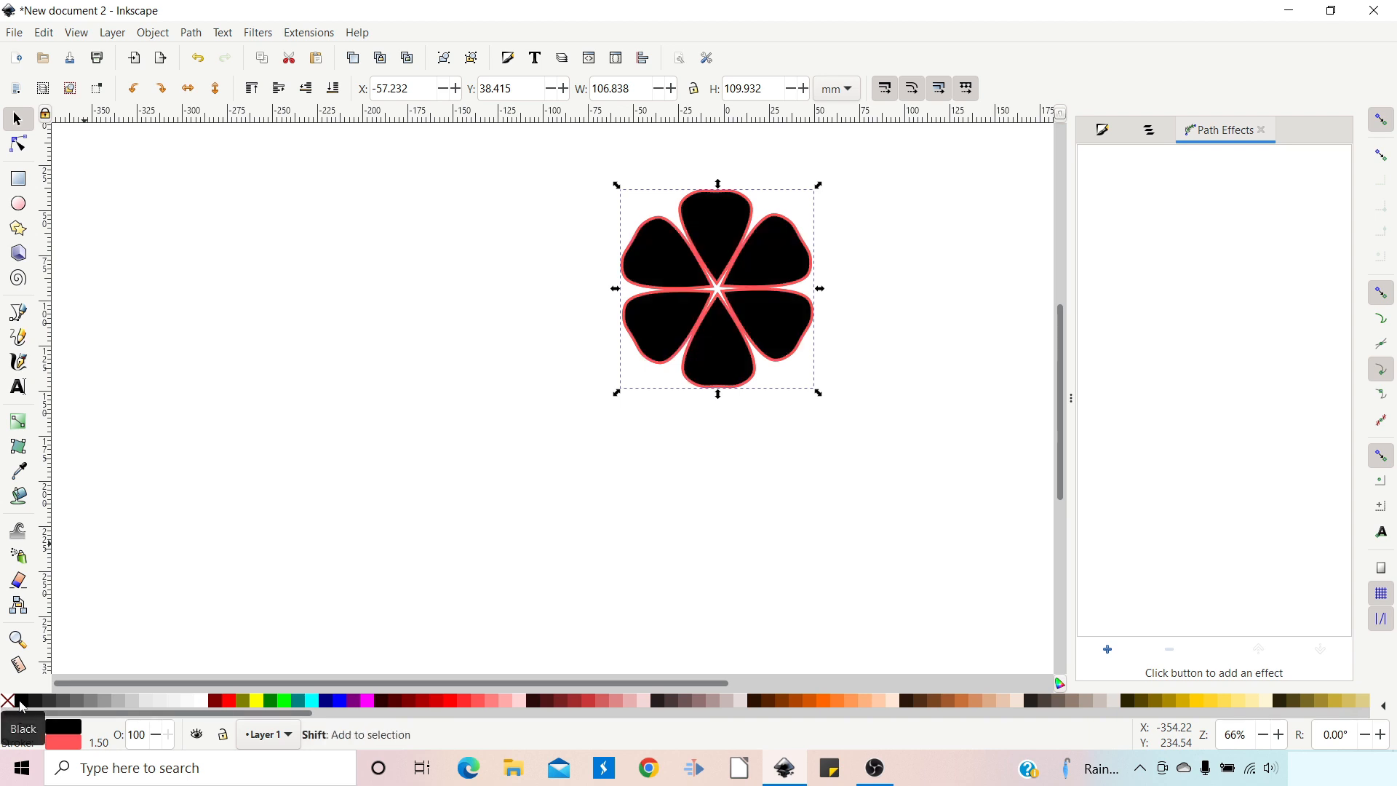
shift+click(8, 704)
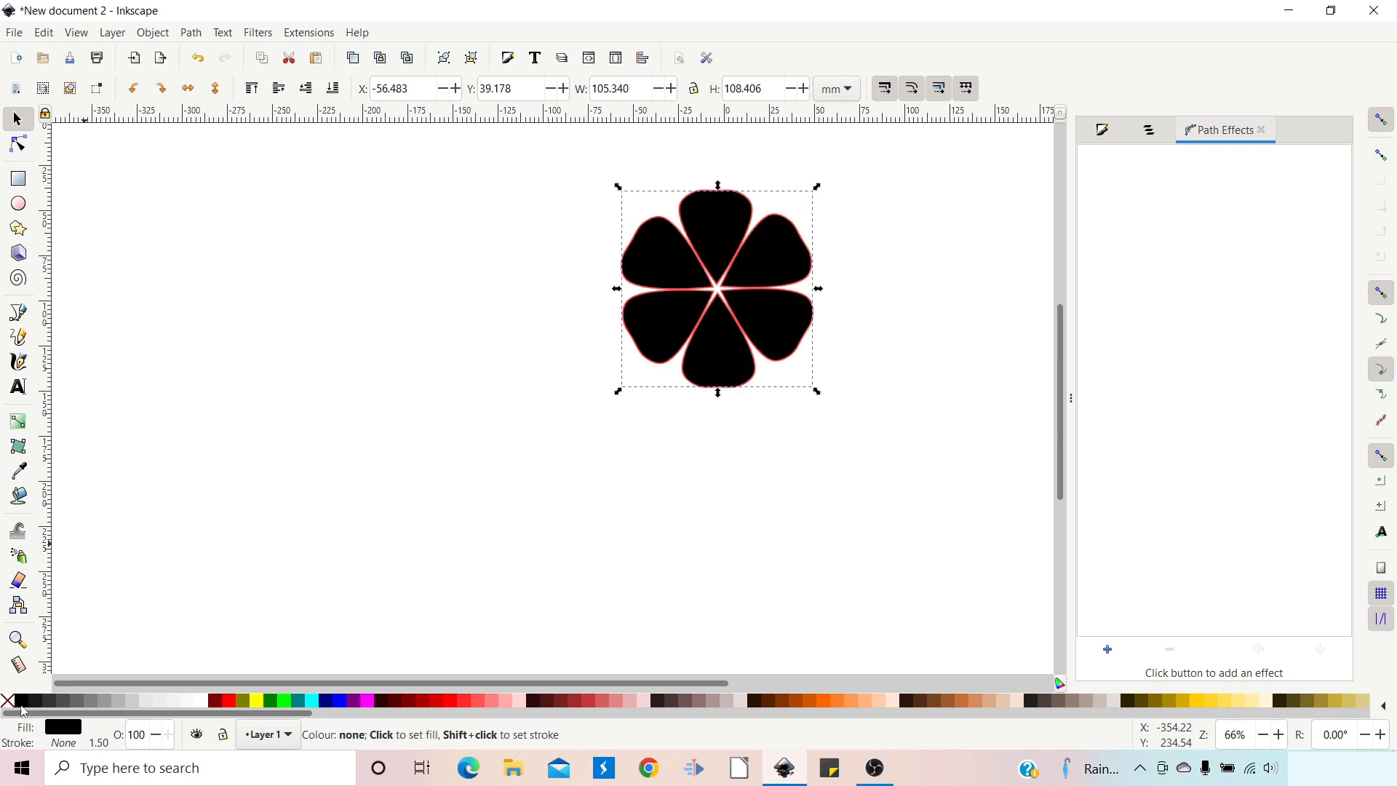
click(1103, 136)
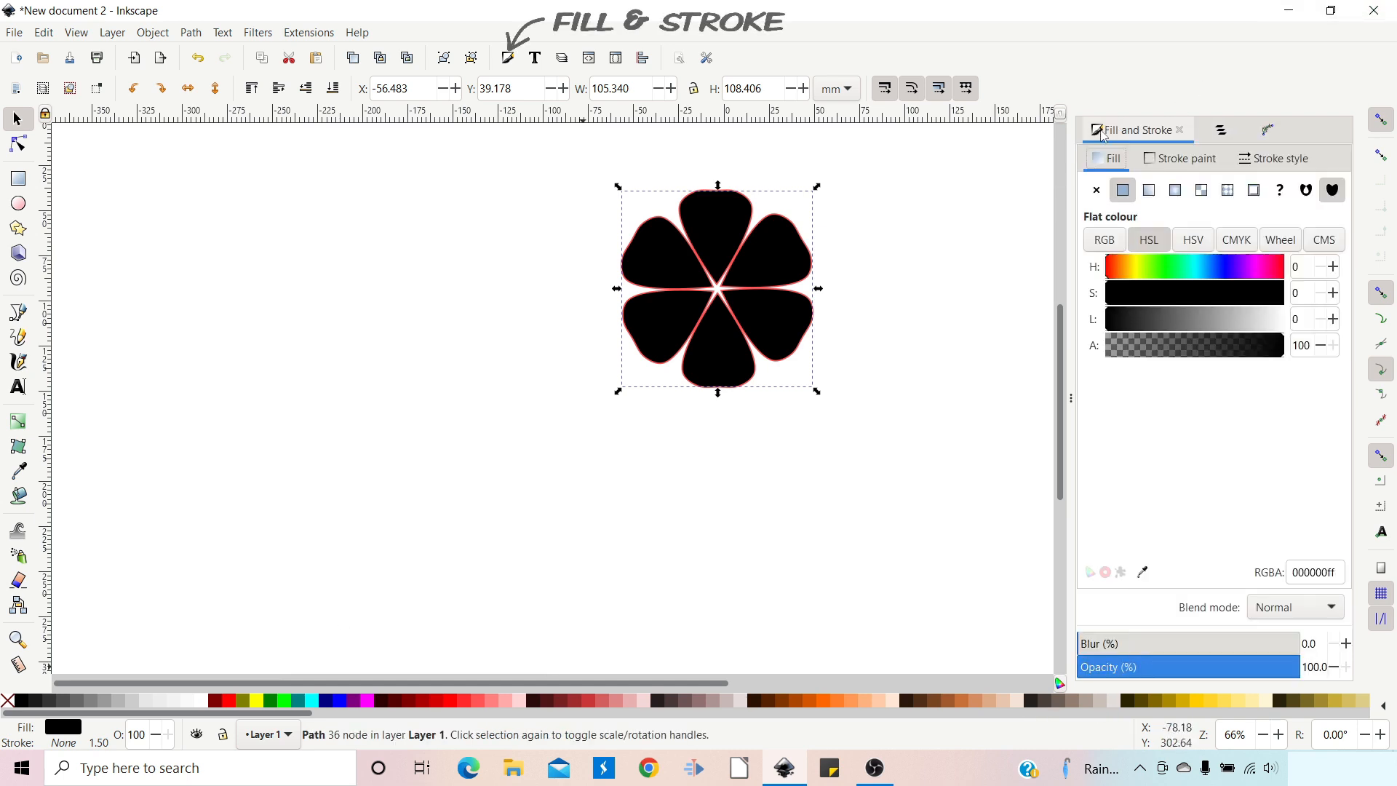
click(1084, 650)
drag(1082, 645, 1092, 651)
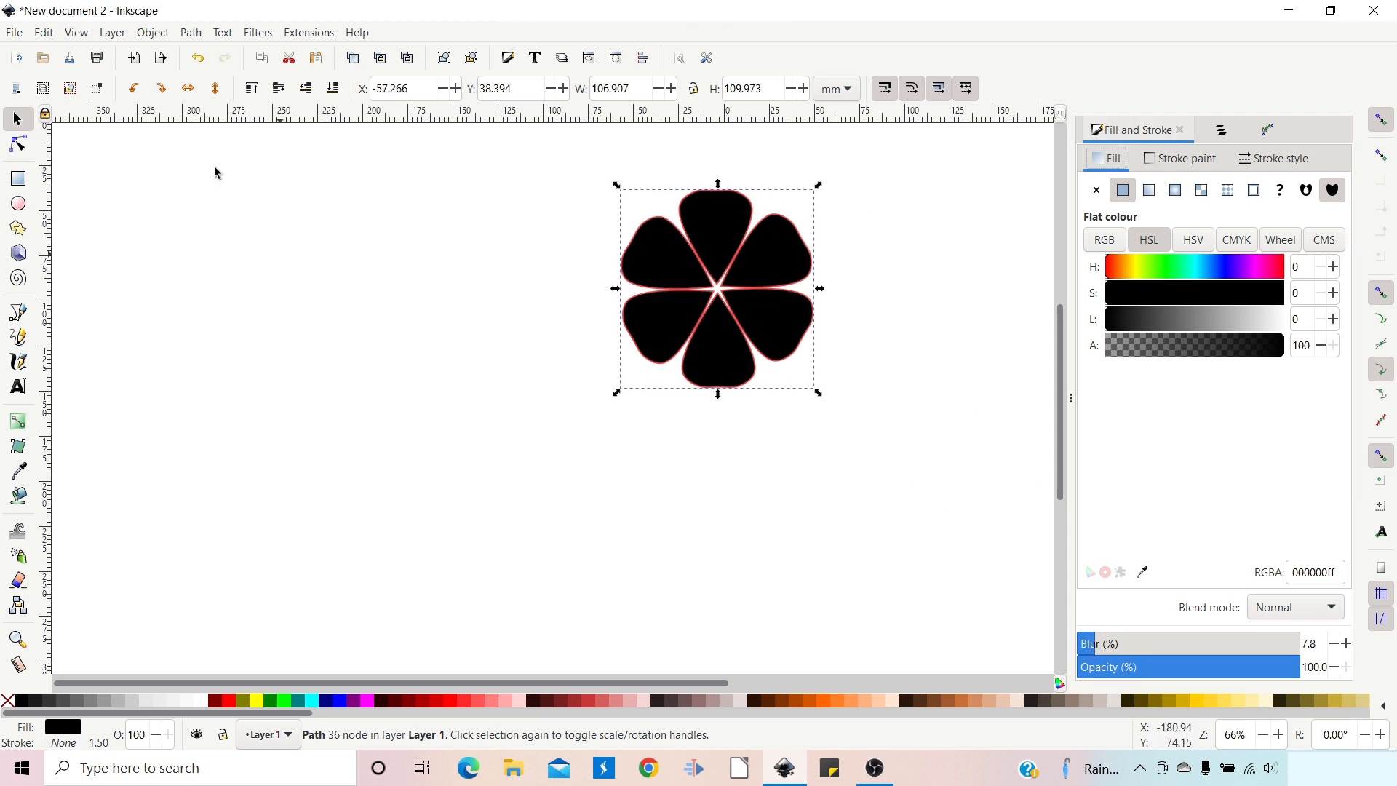
click(334, 90)
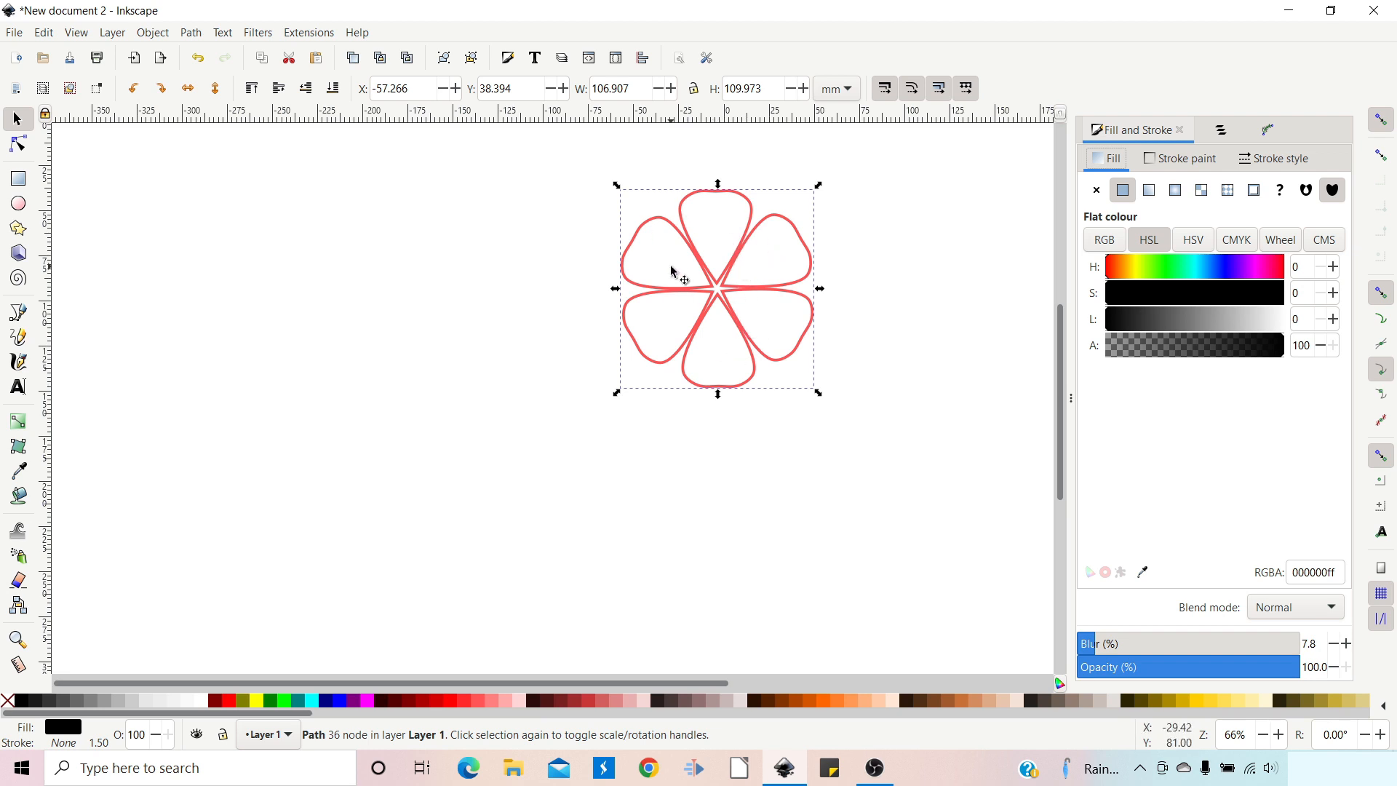
Step: Create a clip group from the white flower with the red outline
click(715, 233)
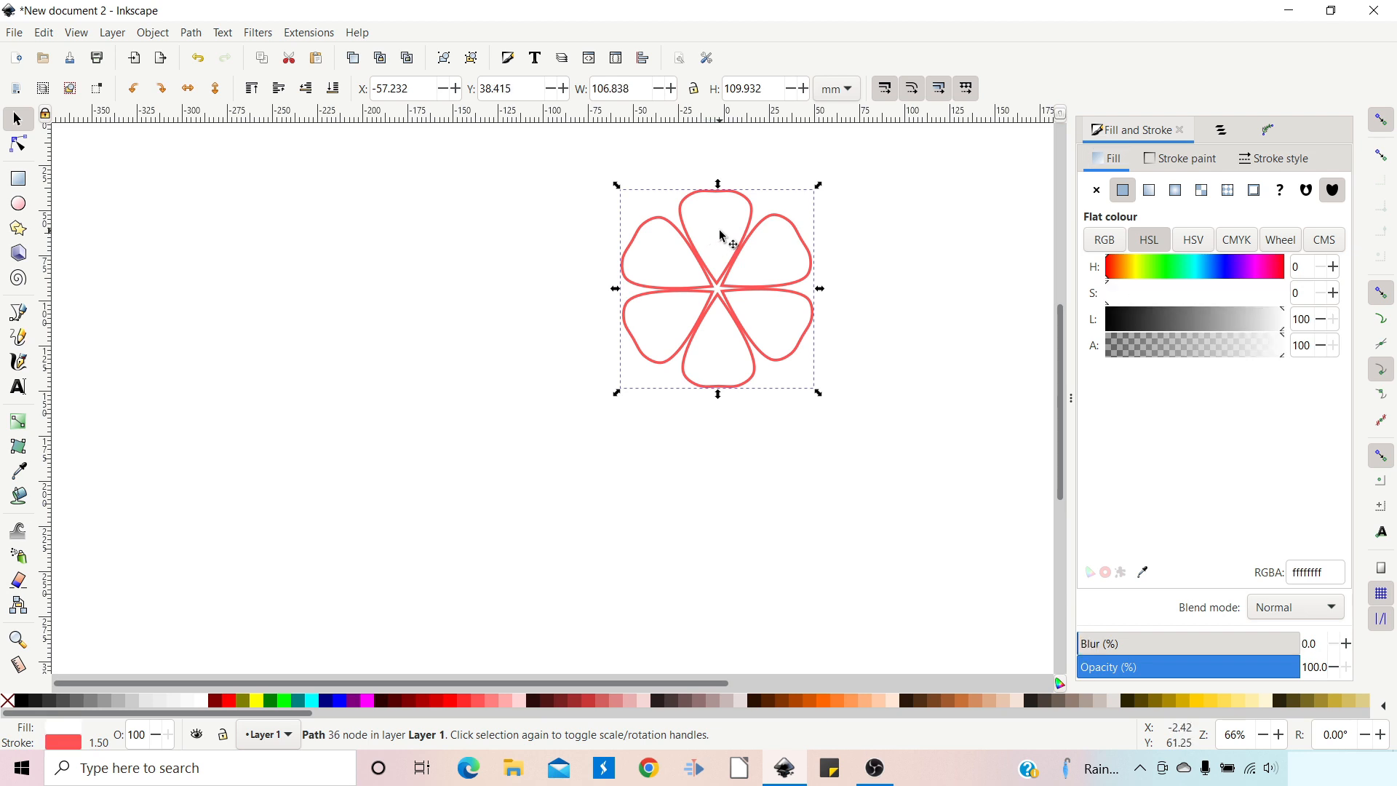
right_click(720, 235)
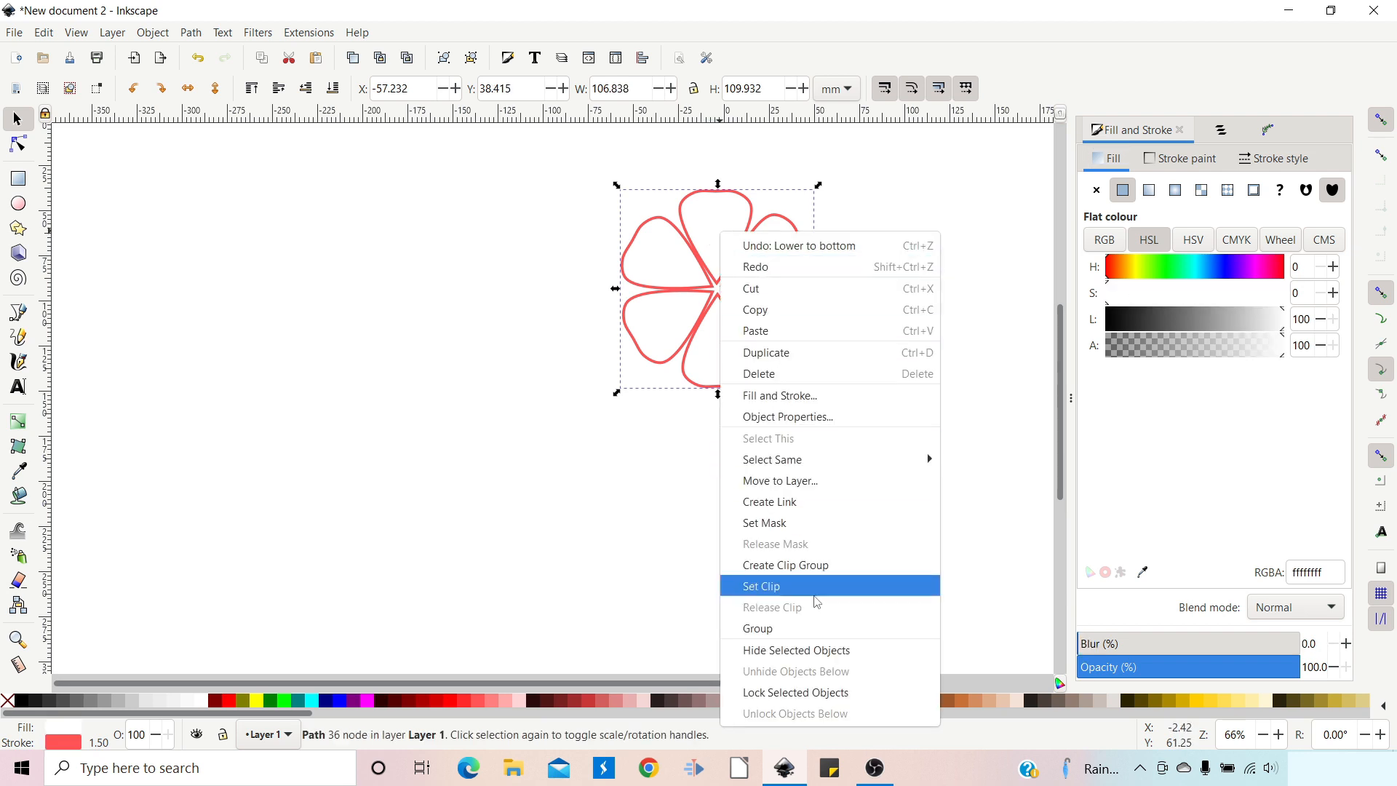
click(793, 575)
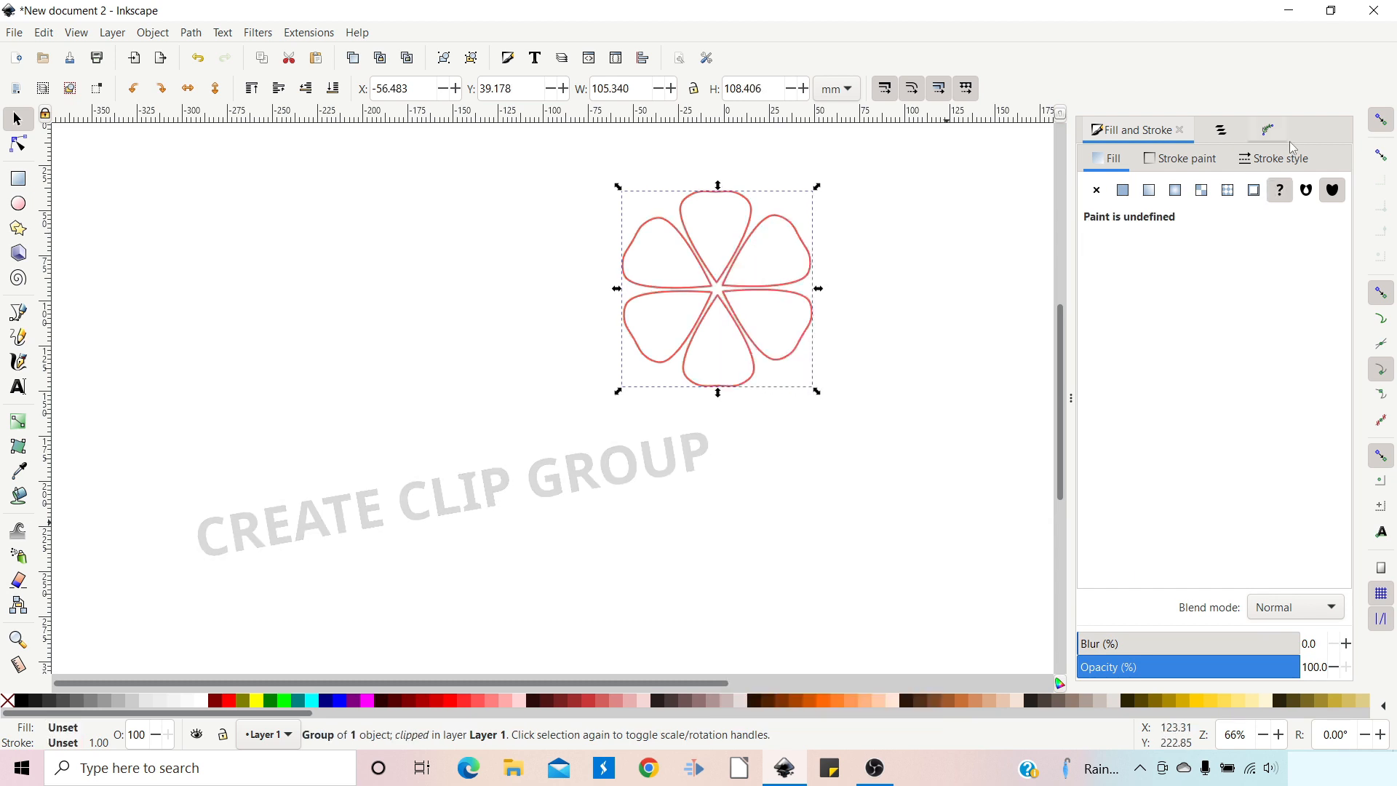
Step: Rename the blurred black flower path as "shadow" in the object list
click(1219, 131)
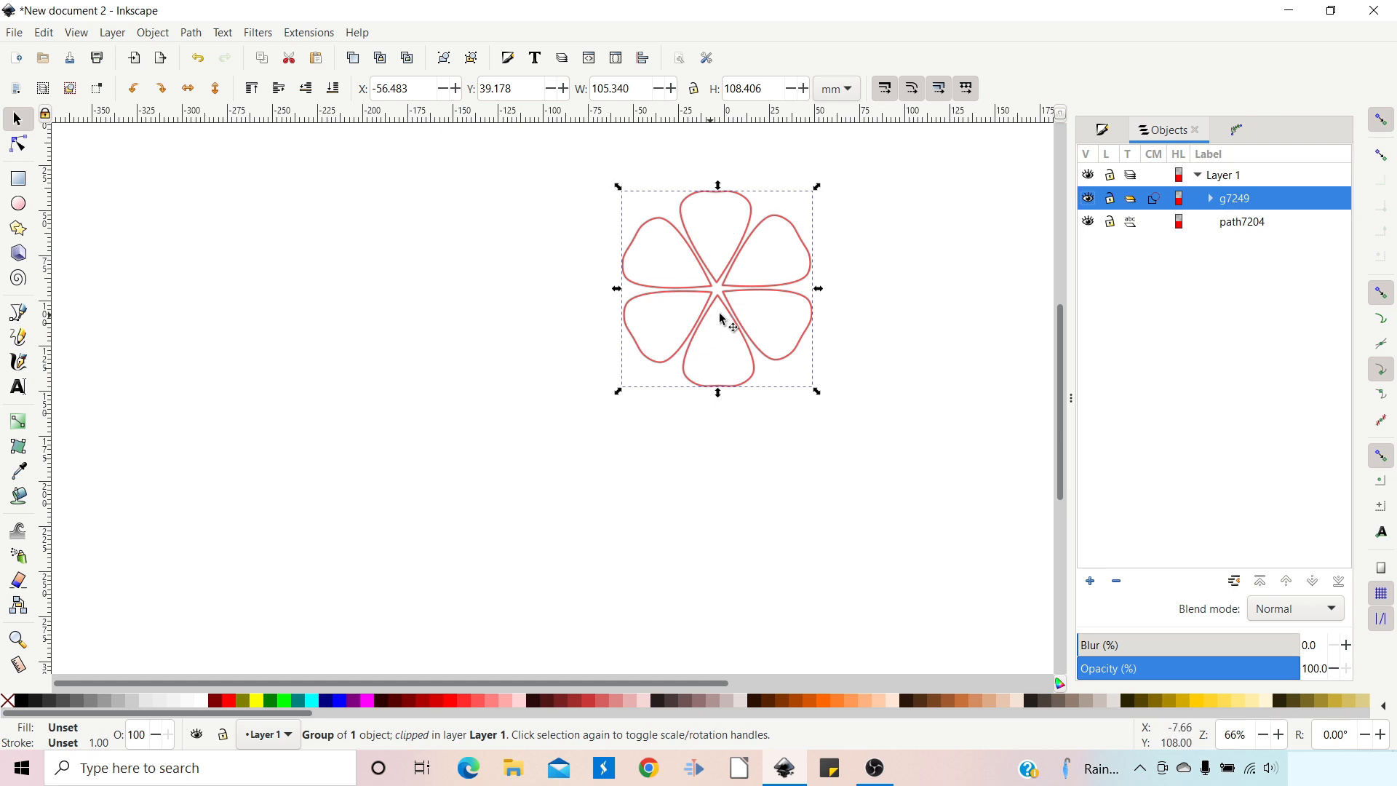
double_click(1235, 222)
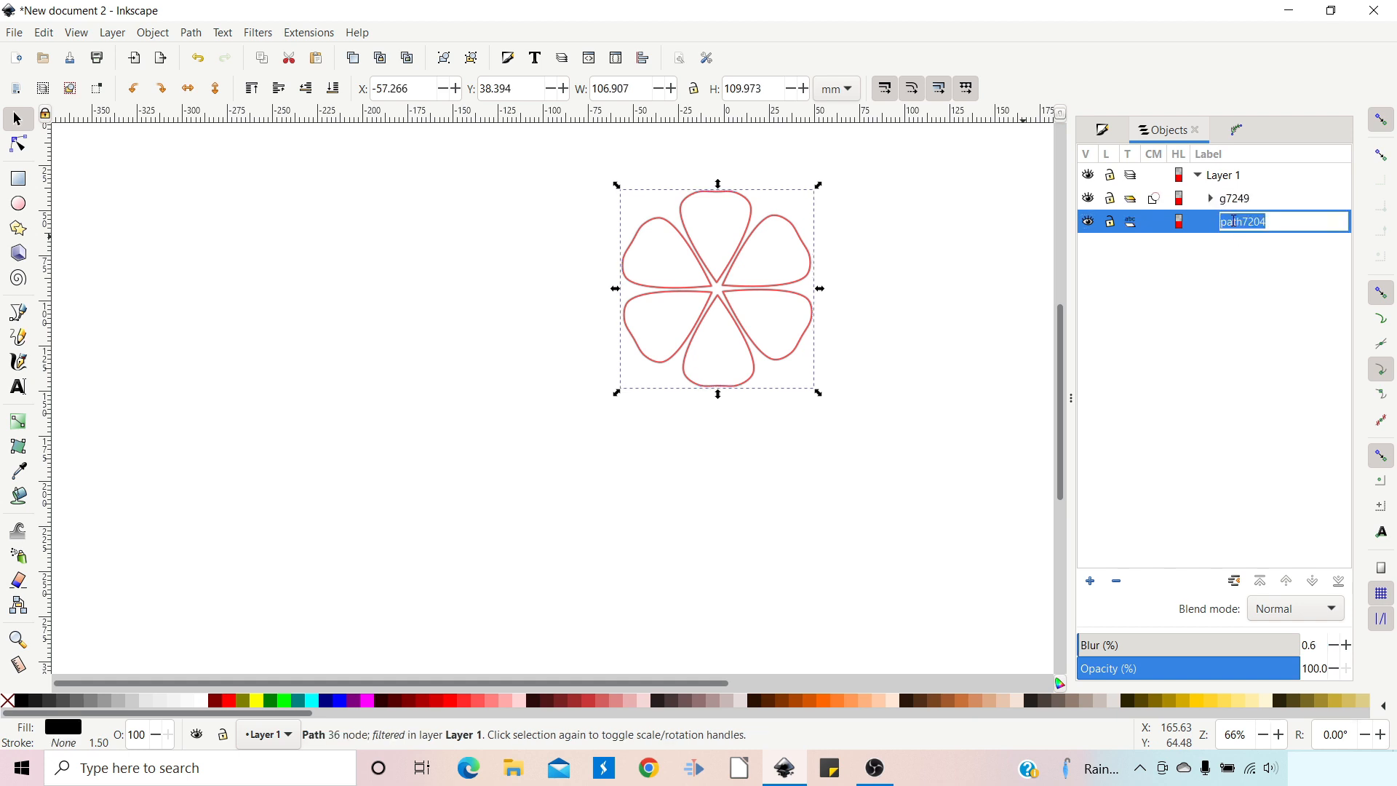
text(shadow)
Step: Rename the clipped group as "flower clip group"
click(1240, 203)
click(1239, 203)
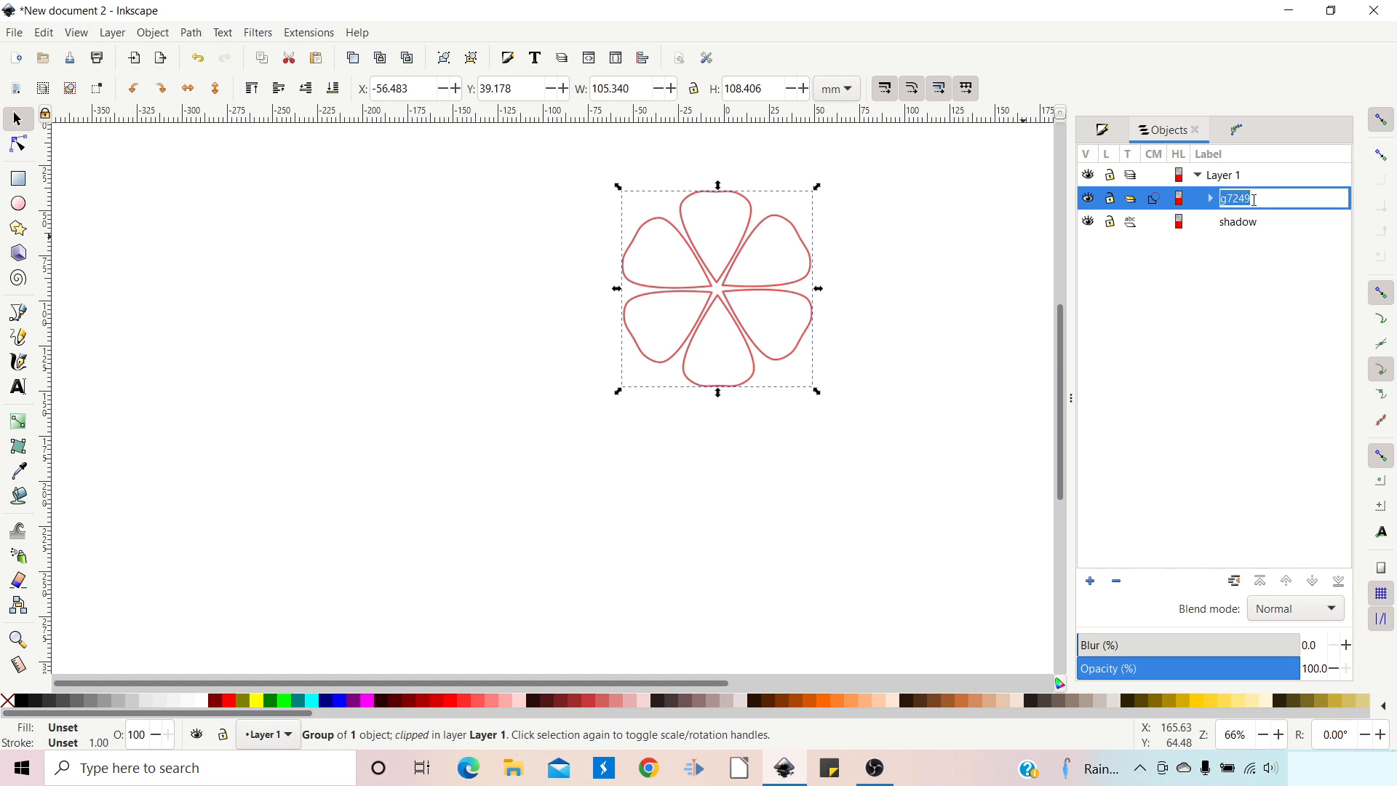
text(flower)
key(BackSpace)
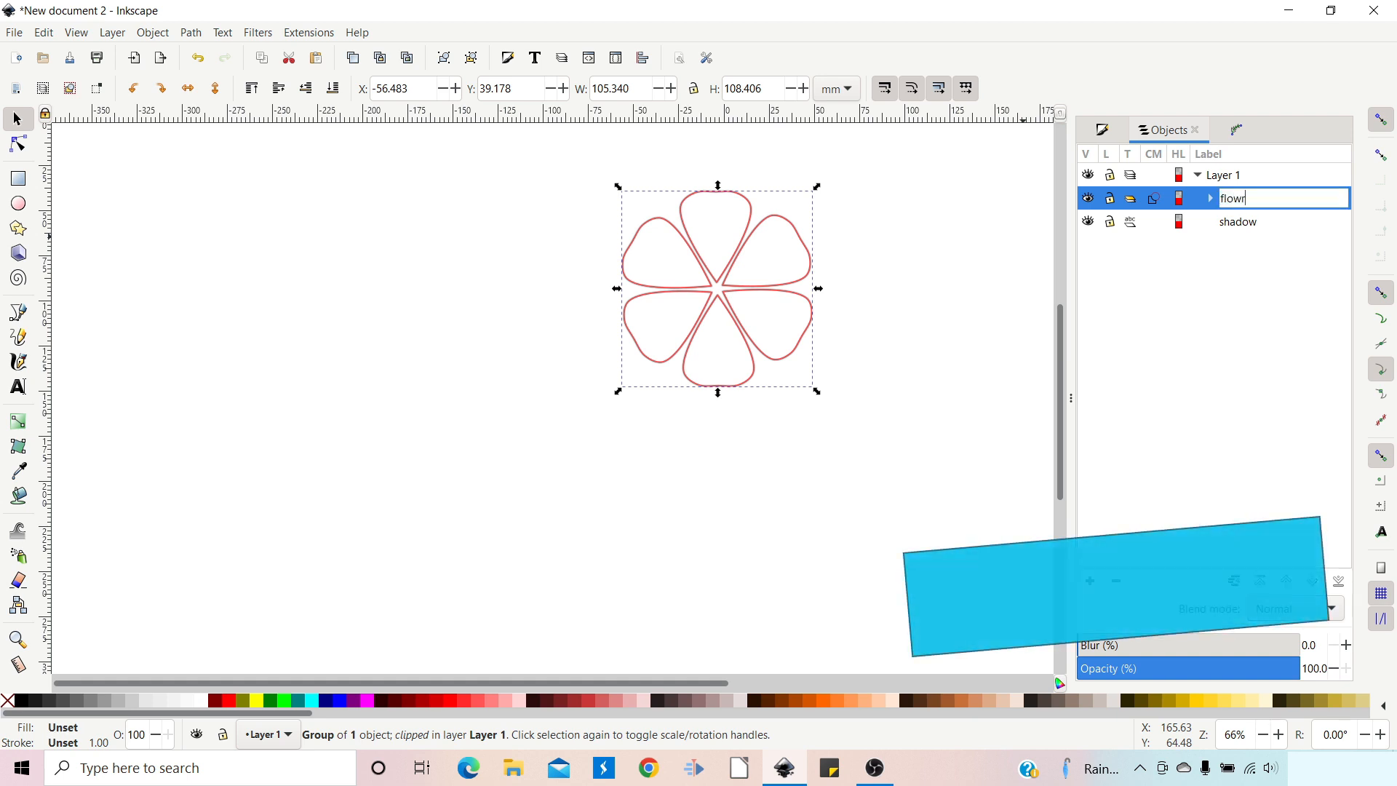
text(er clip )
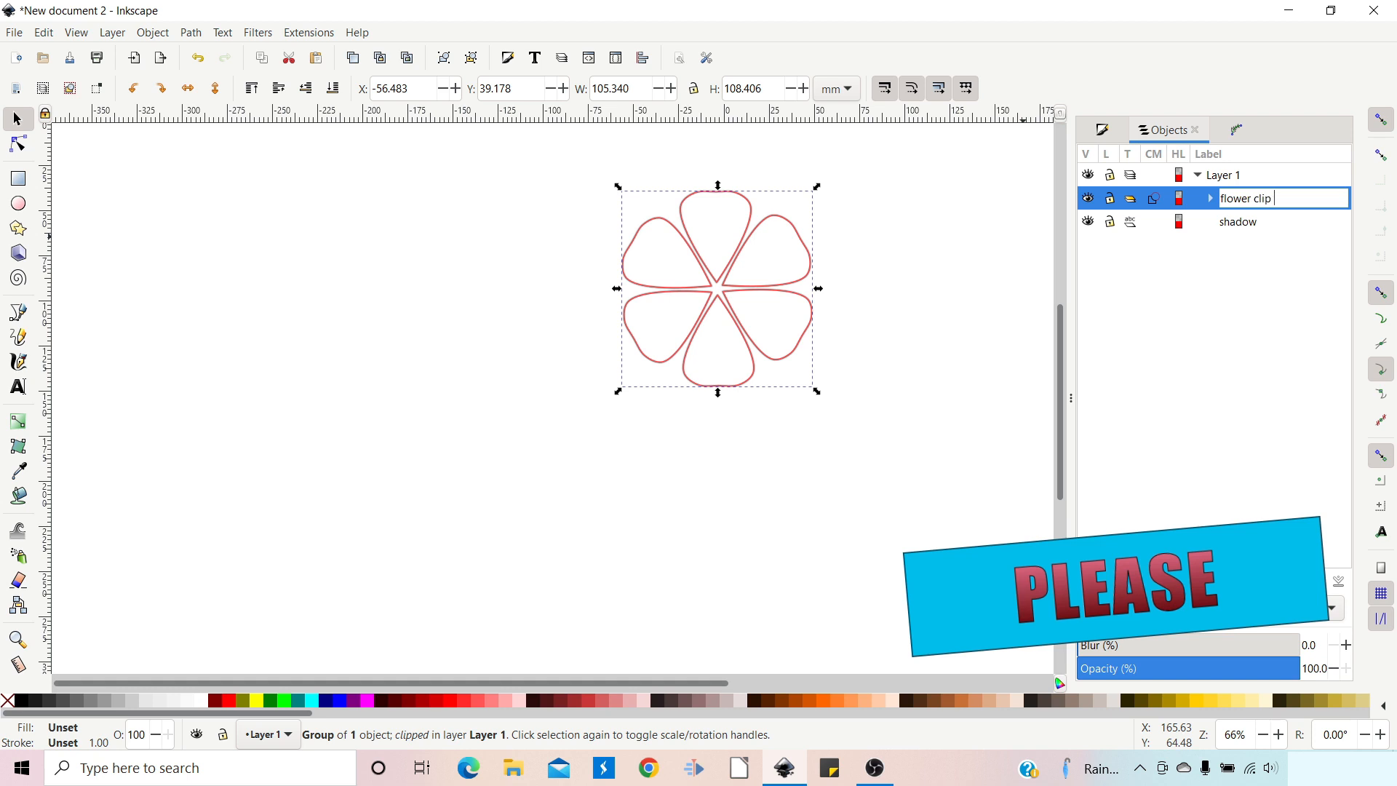
text(gro)
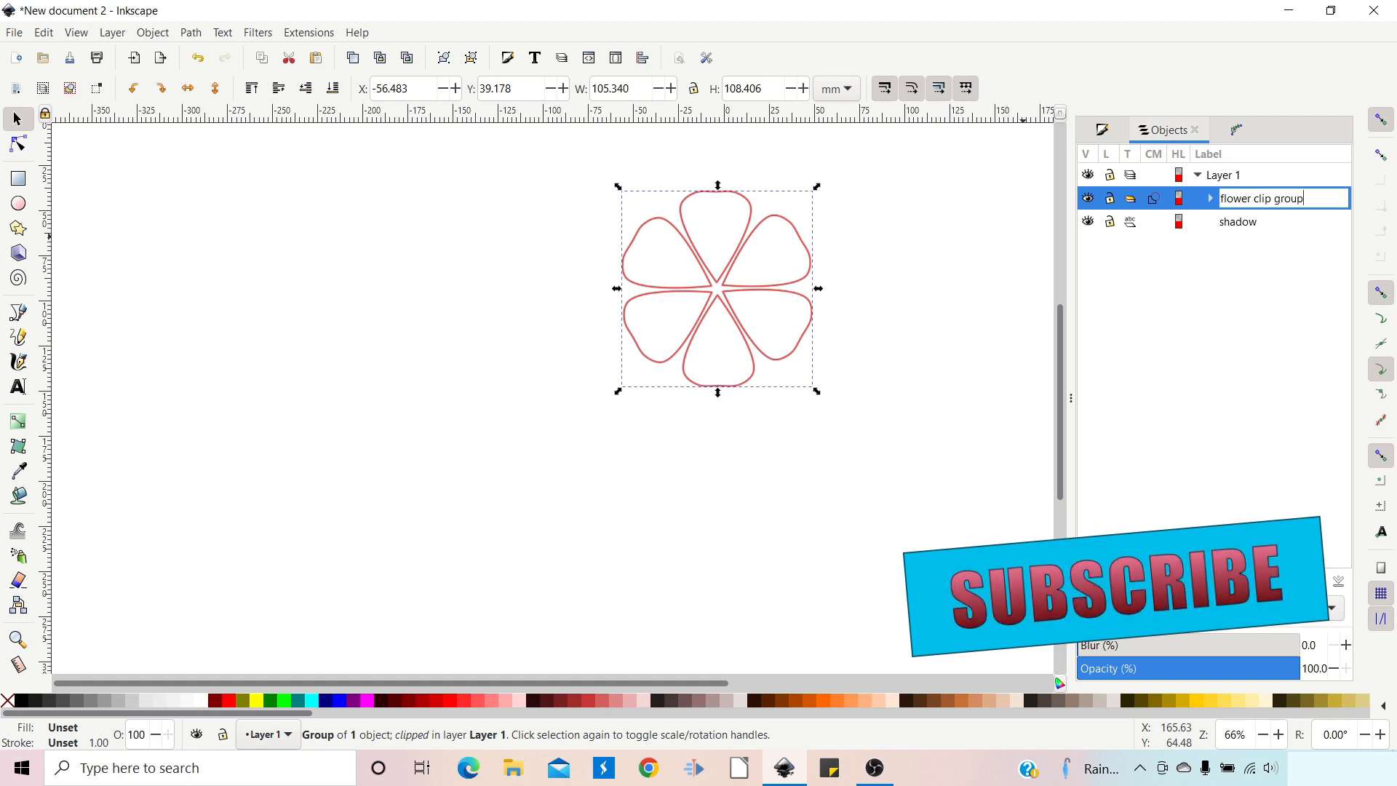
text(up)
key(Return)
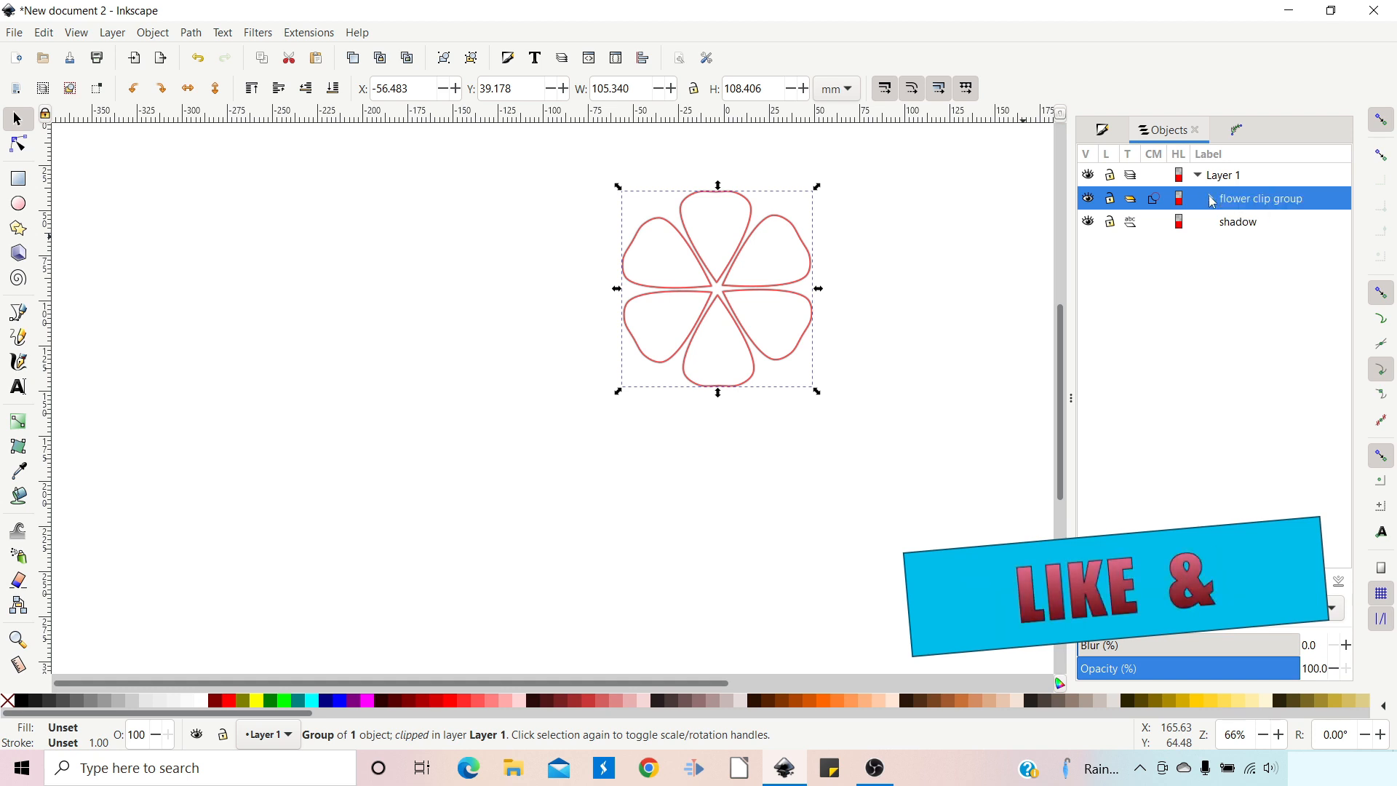
Step: Rename the Clip group inside the flower clip group as "outline"
click(1211, 199)
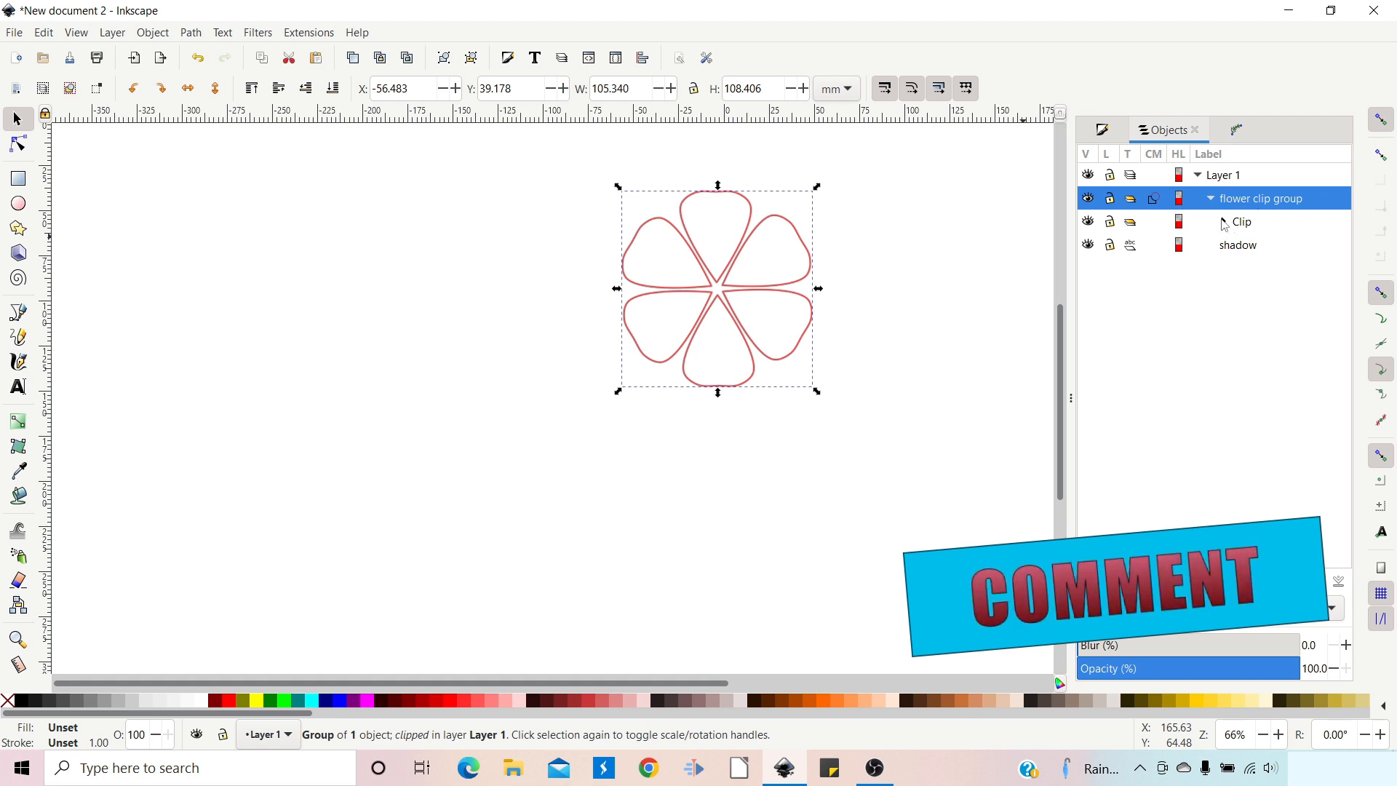
click(1226, 222)
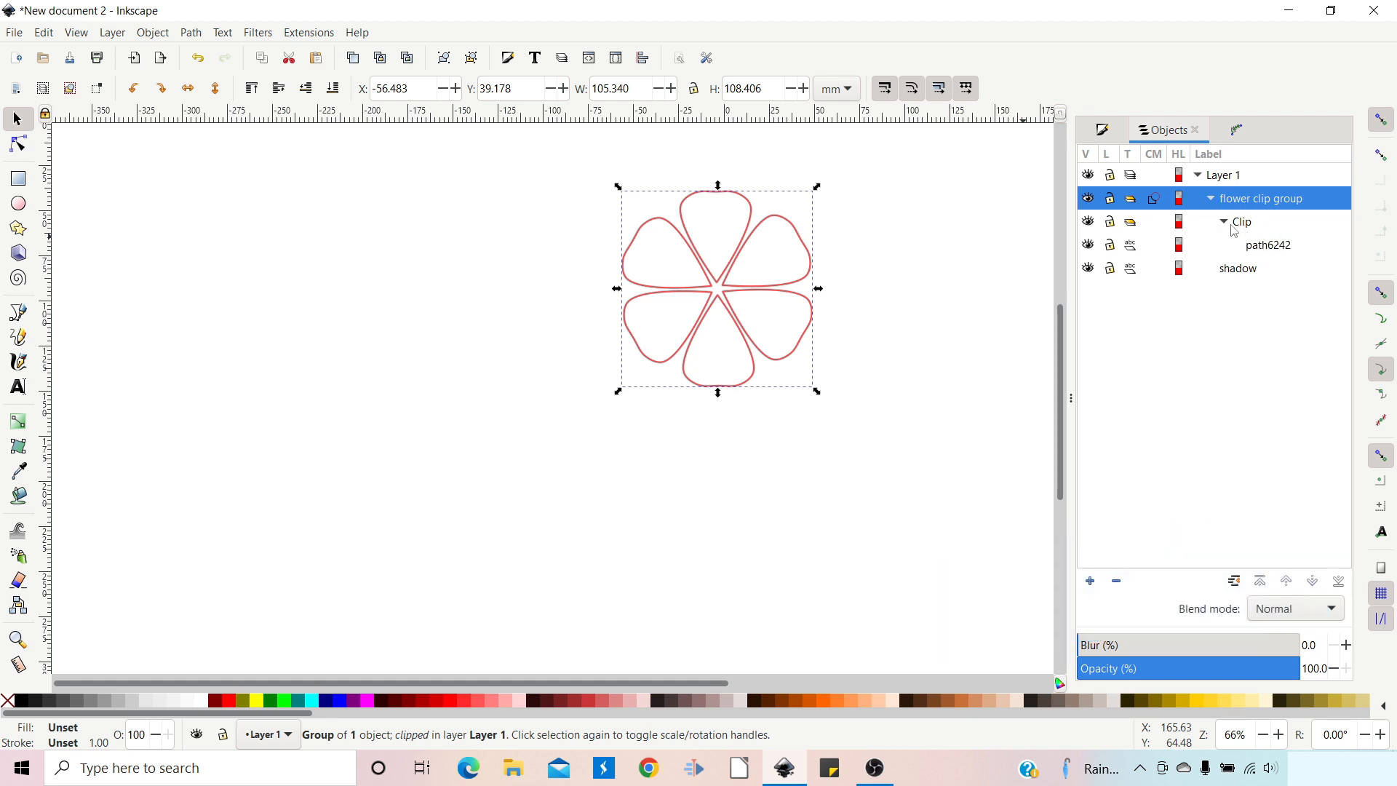
click(1225, 222)
click(1244, 228)
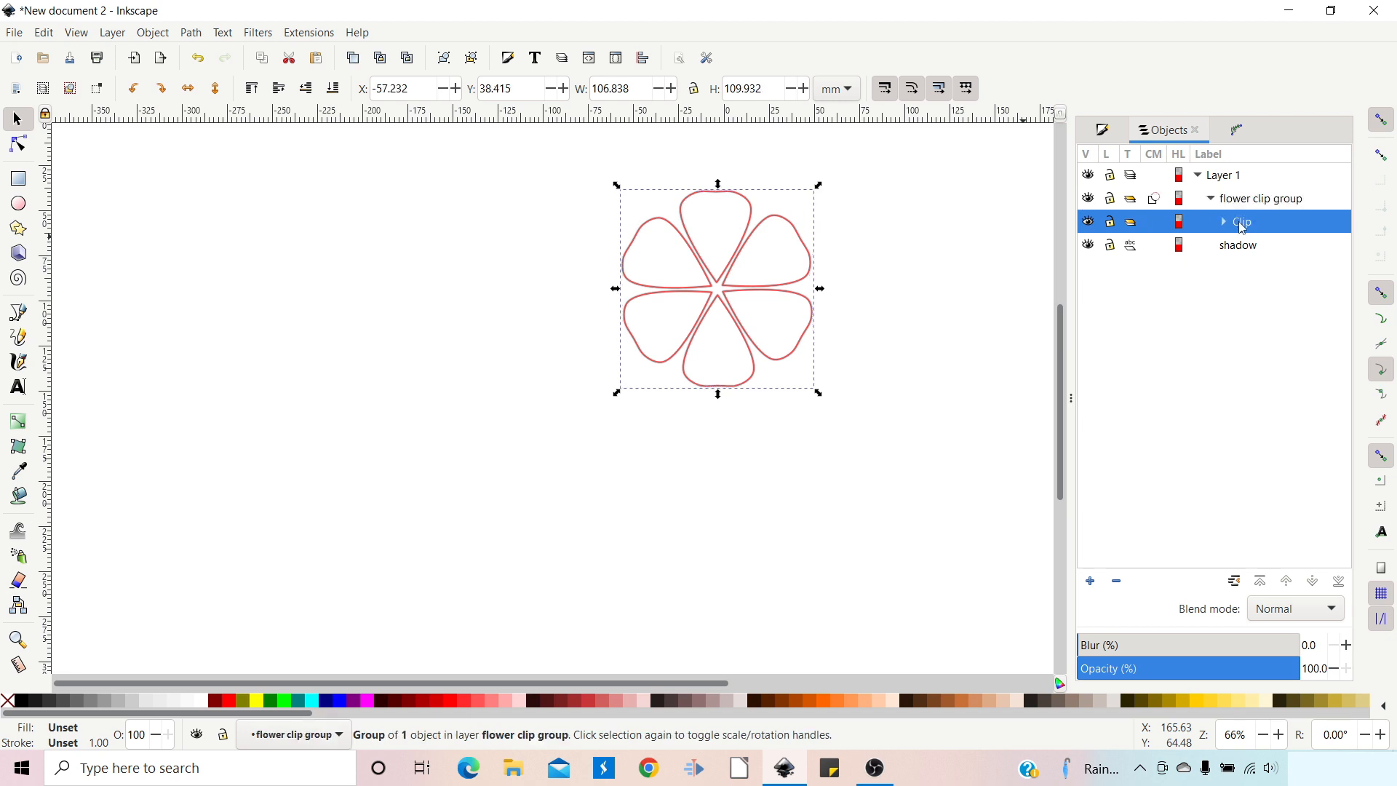
click(1243, 228)
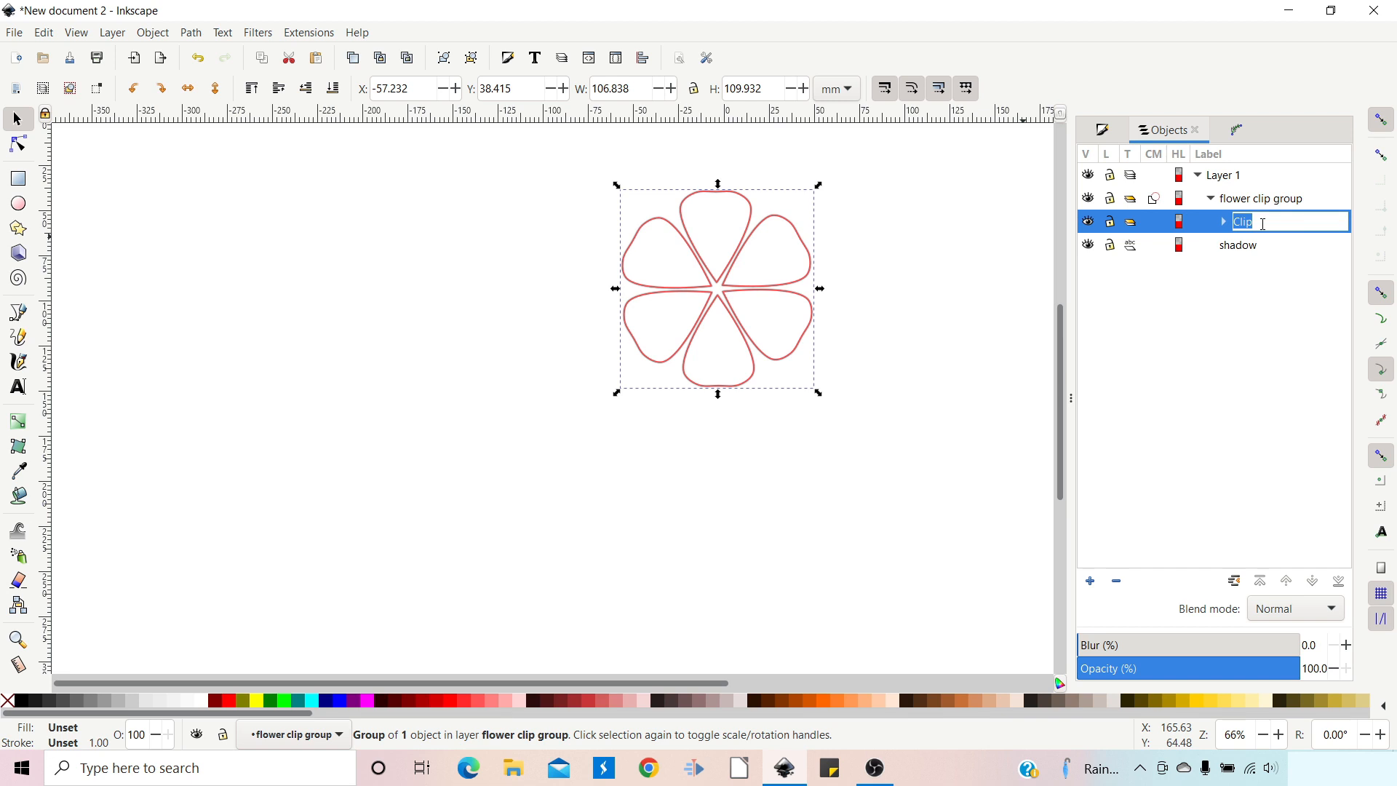
text(outline)
key(Return)
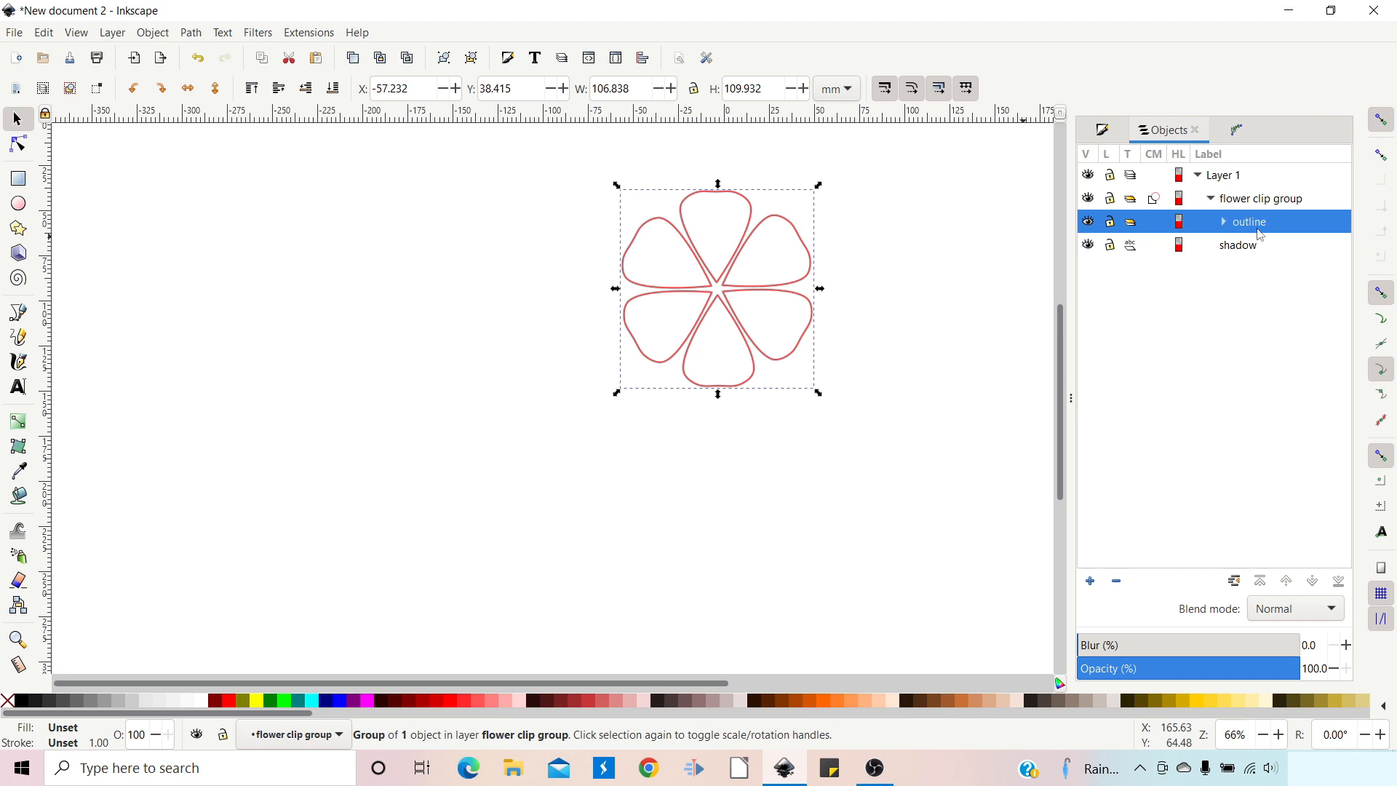
Step: Blur the outline group by 2.3%
click(1082, 644)
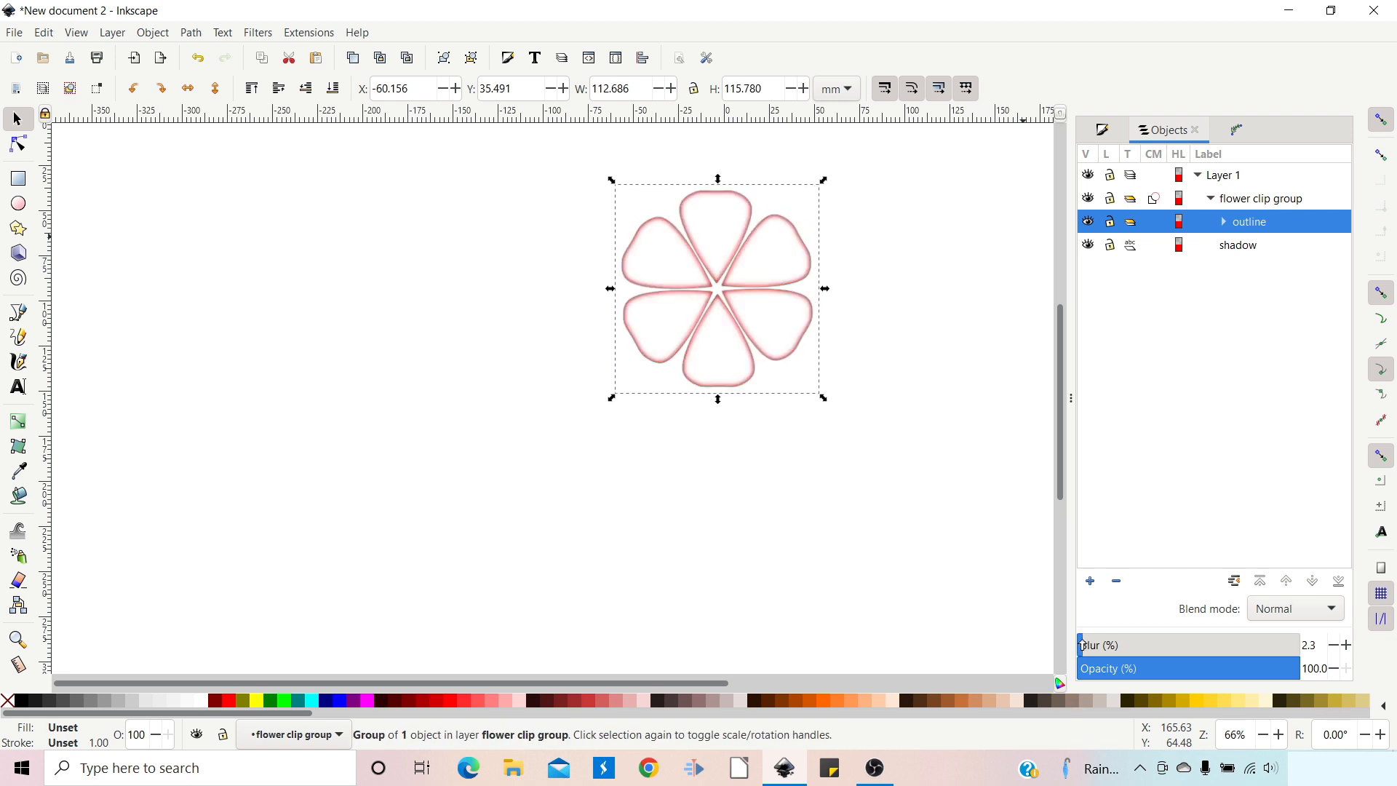
click(820, 504)
key(plus)
key(plus)
drag(949, 247, 681, 547)
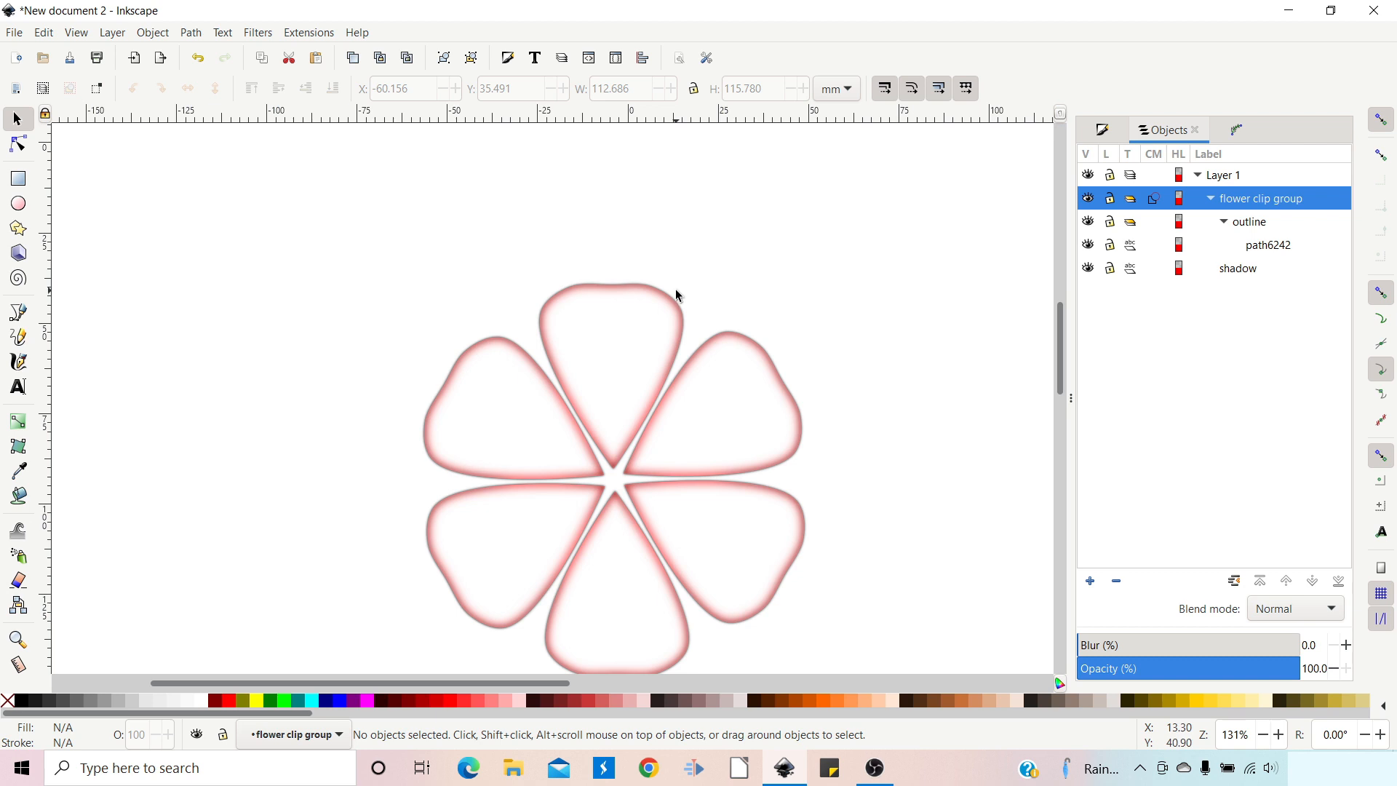
Step: Duplicate the path inside the outline group and place the copy above that group, directly within the flower clip group
click(1268, 246)
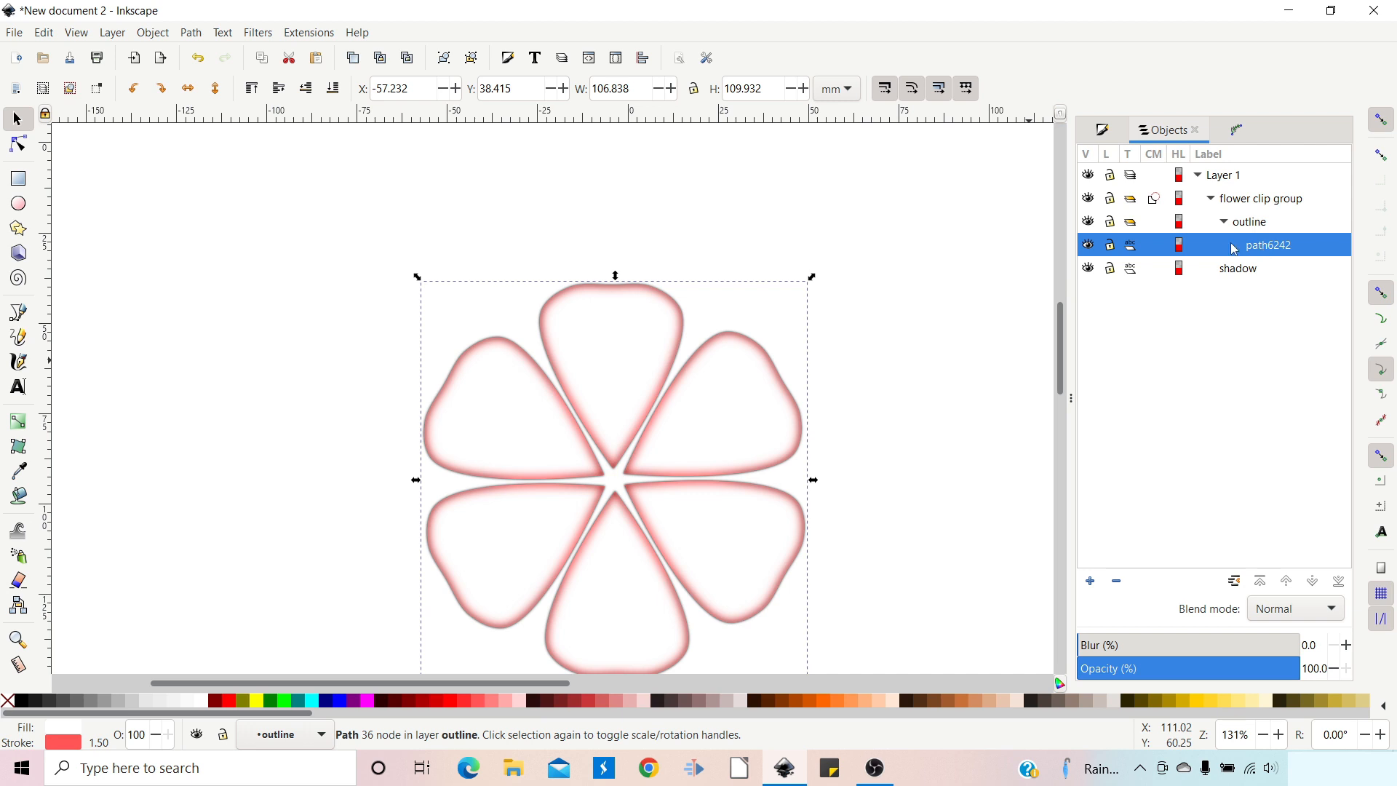
key(ctrl+d)
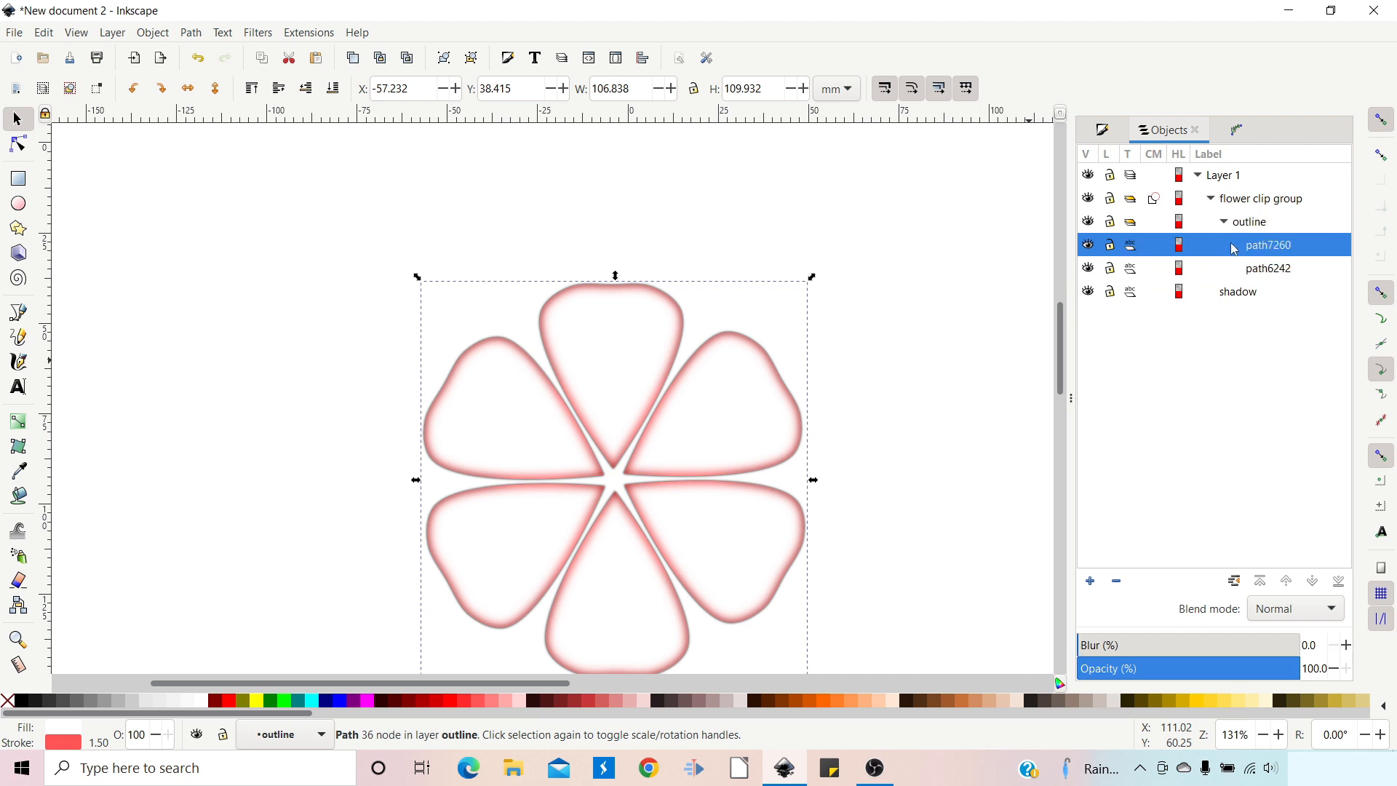
drag(1266, 256, 1267, 211)
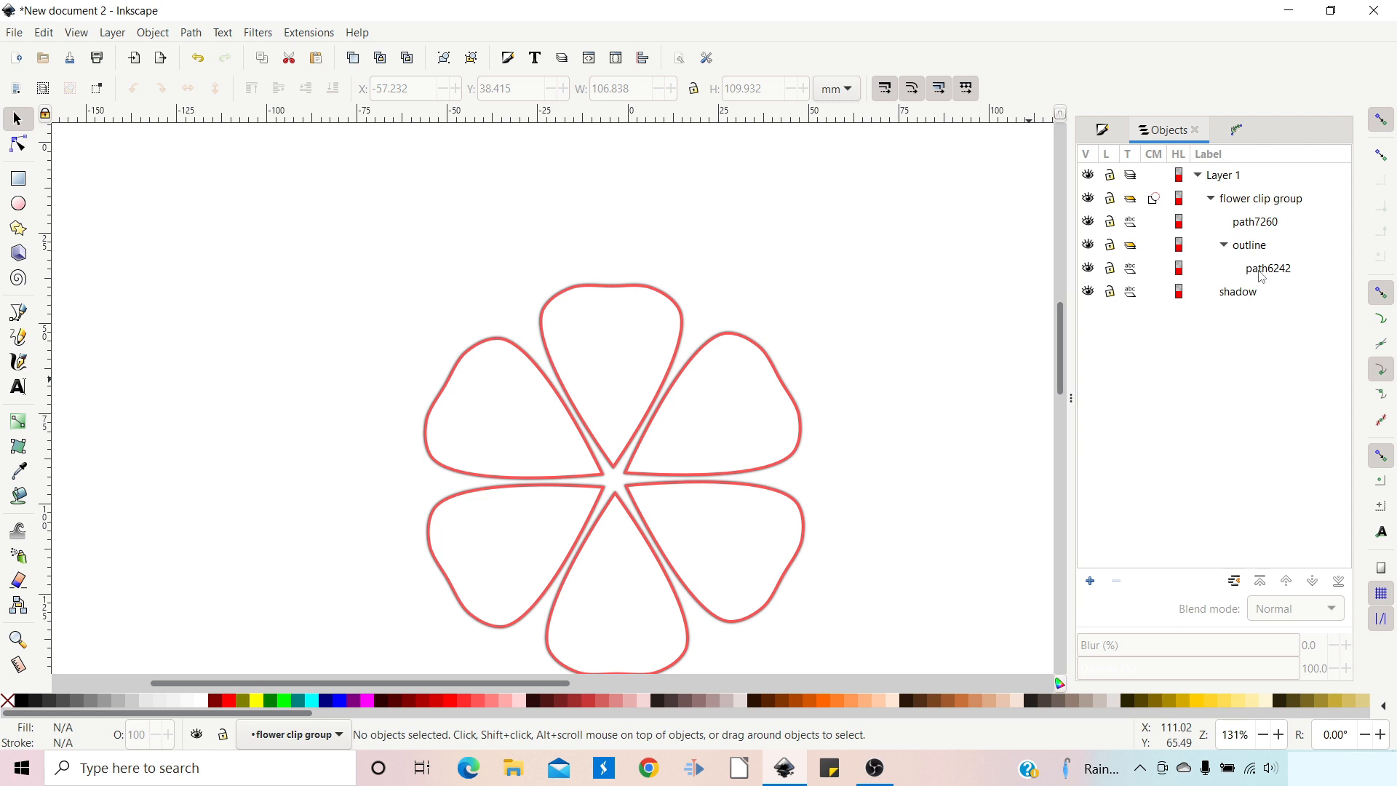
Step: Remove the fill from the original path inside the outline group
click(1261, 274)
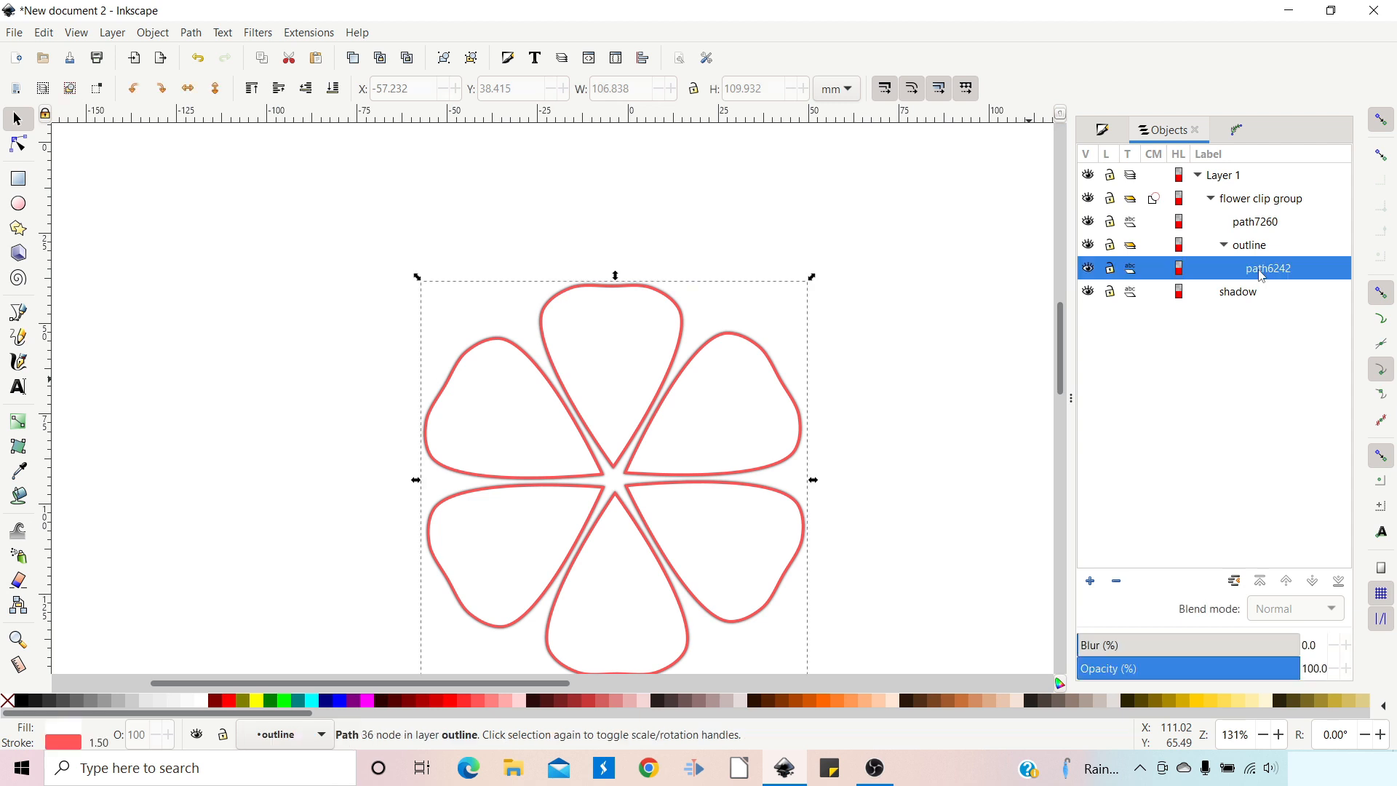
click(6, 703)
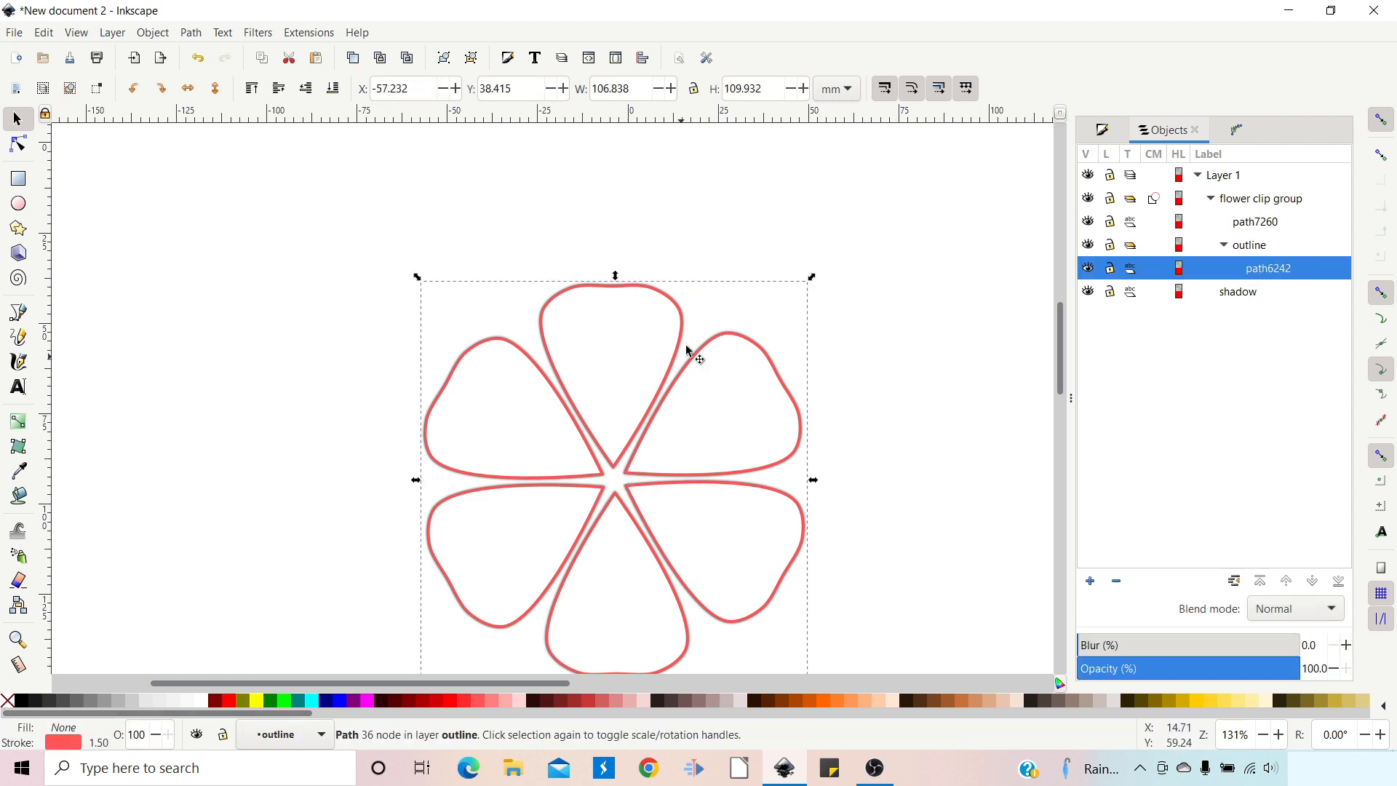
Step: Remove the stroke from the flower path above the outline group and rename the path as "white background"
click(1253, 228)
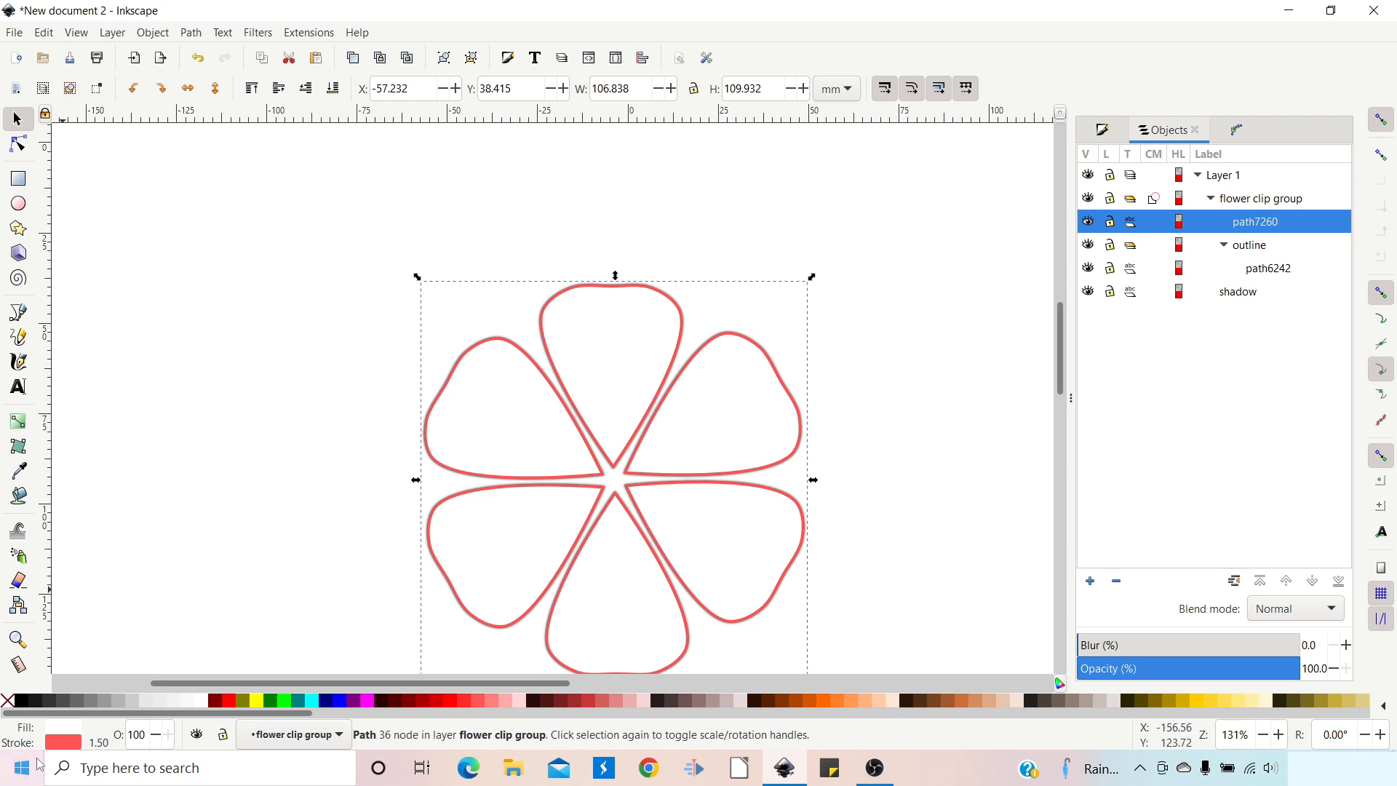
shift+click(6, 703)
double_click(1250, 222)
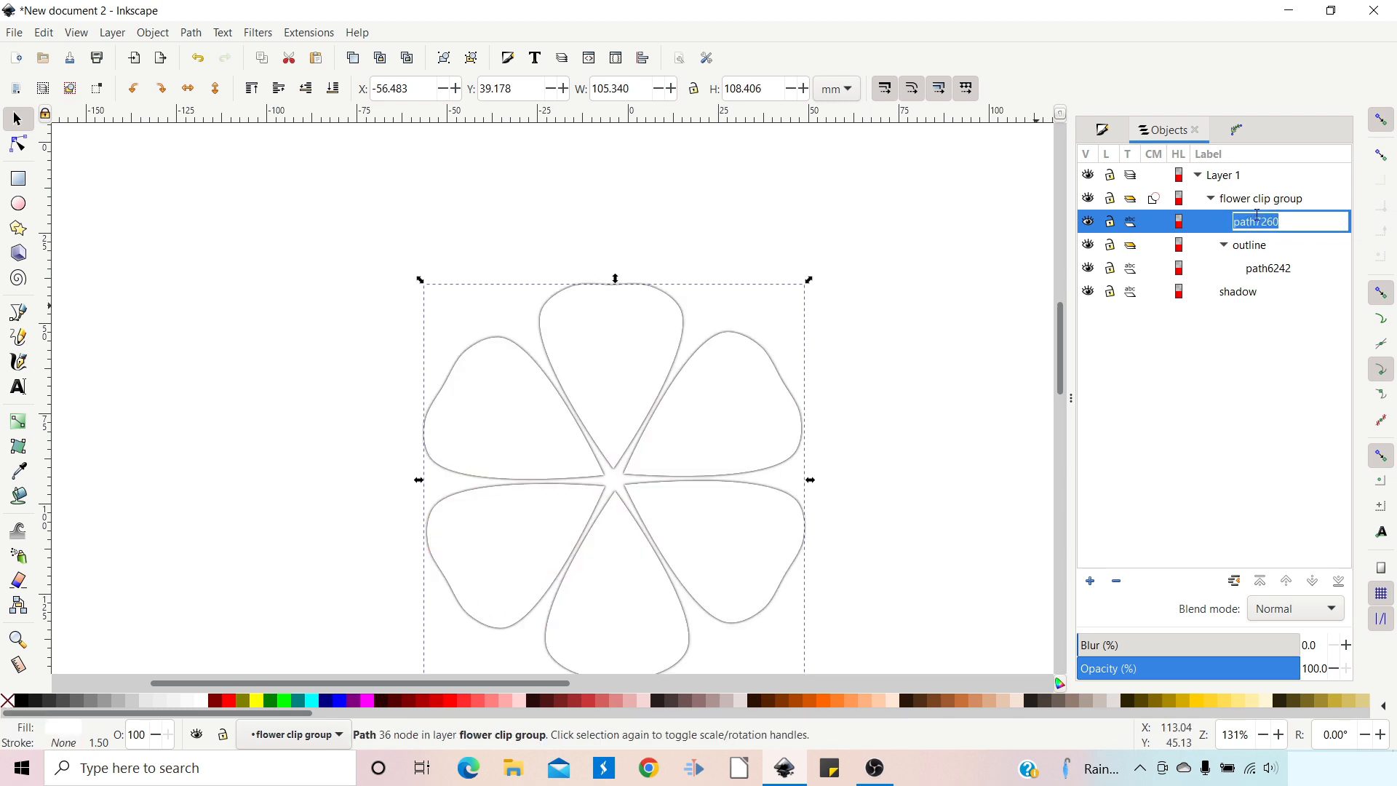
text(white background)
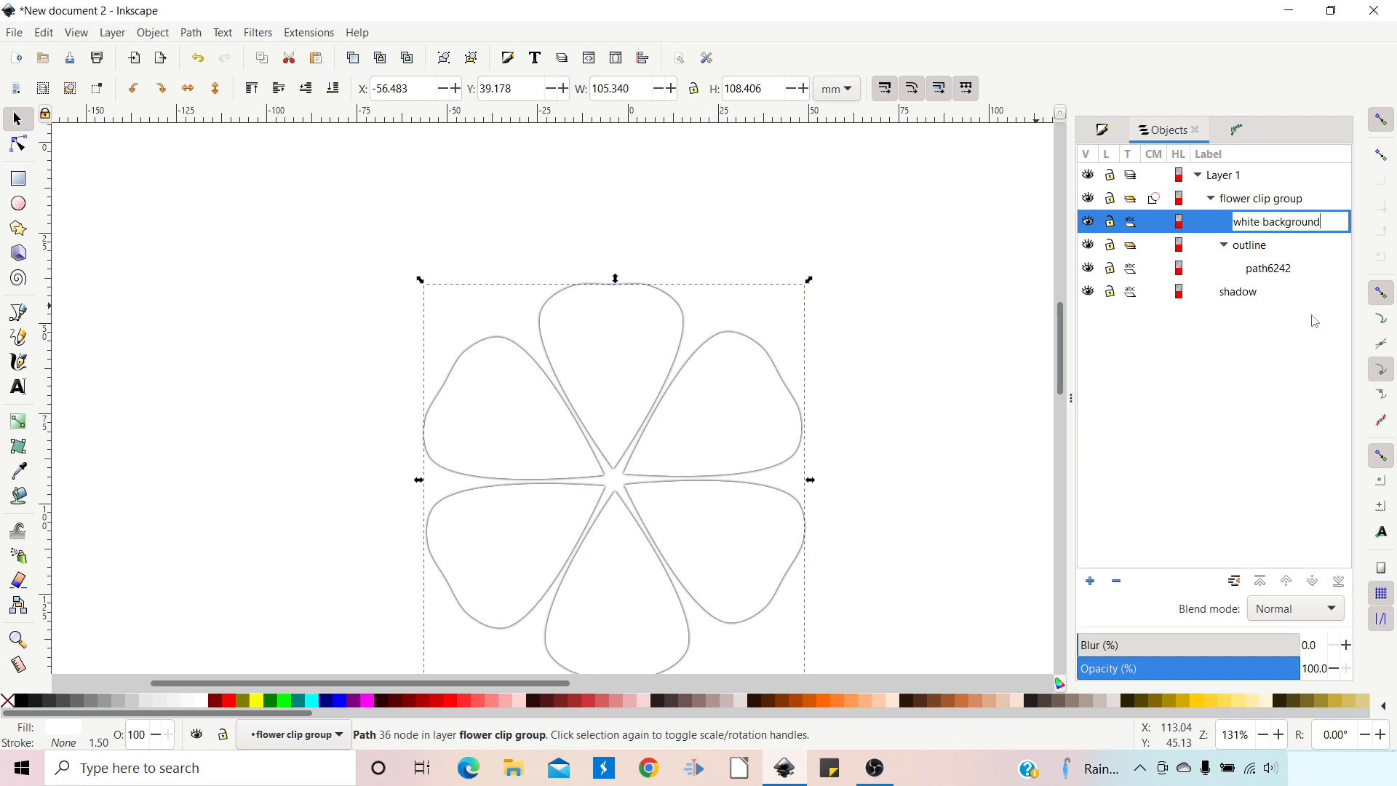
click(1312, 318)
Step: Move the white background path below the outline group within the flower clip group
click(1224, 245)
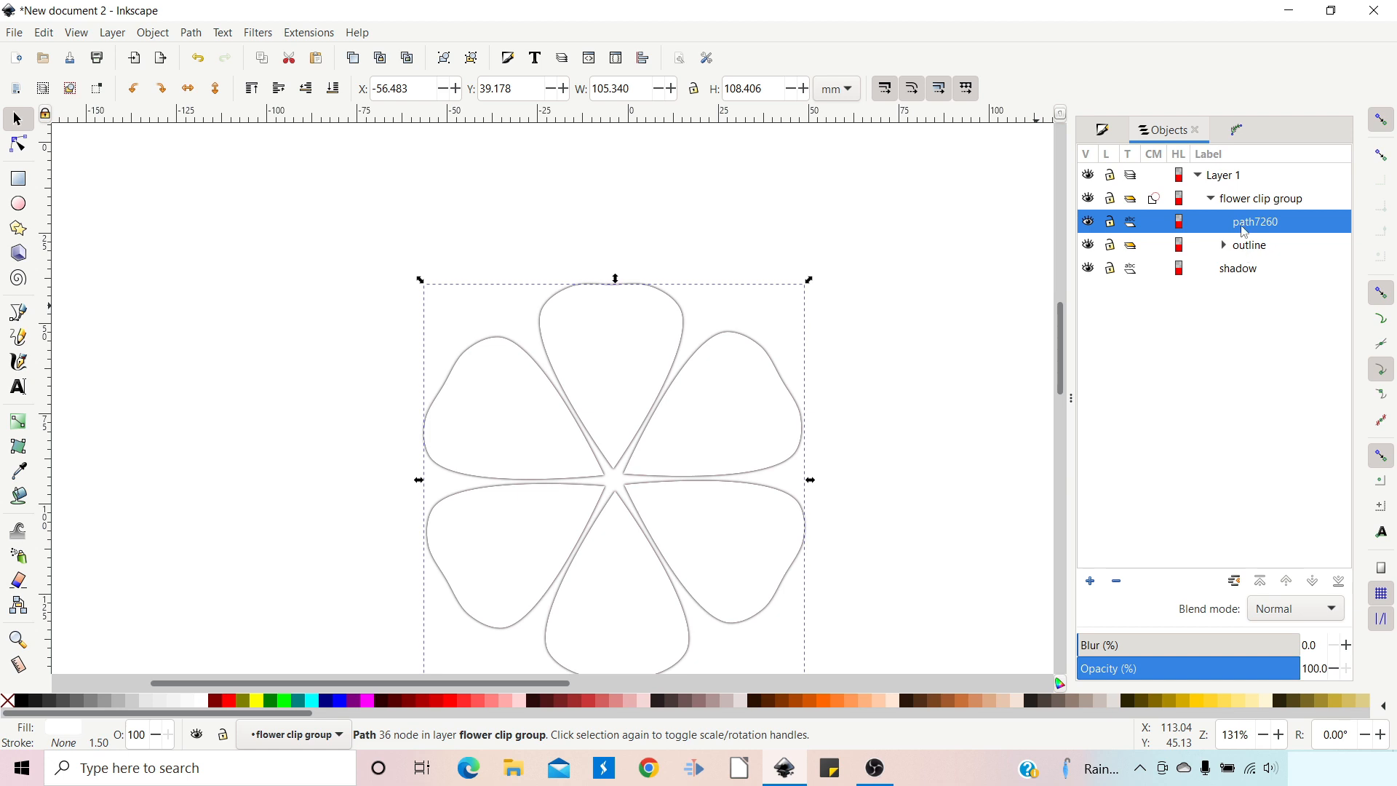
drag(1248, 224, 1246, 262)
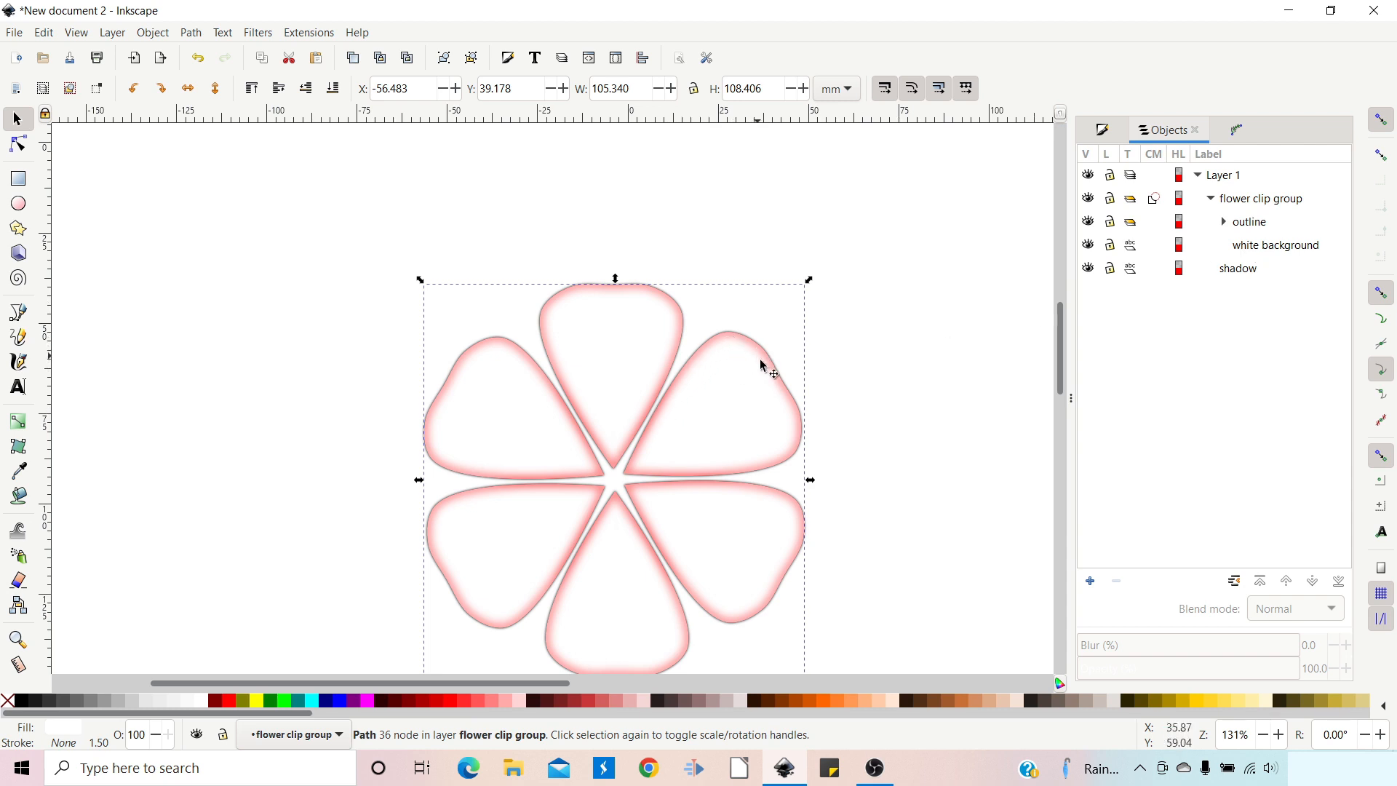
scroll(761, 365, down, 2)
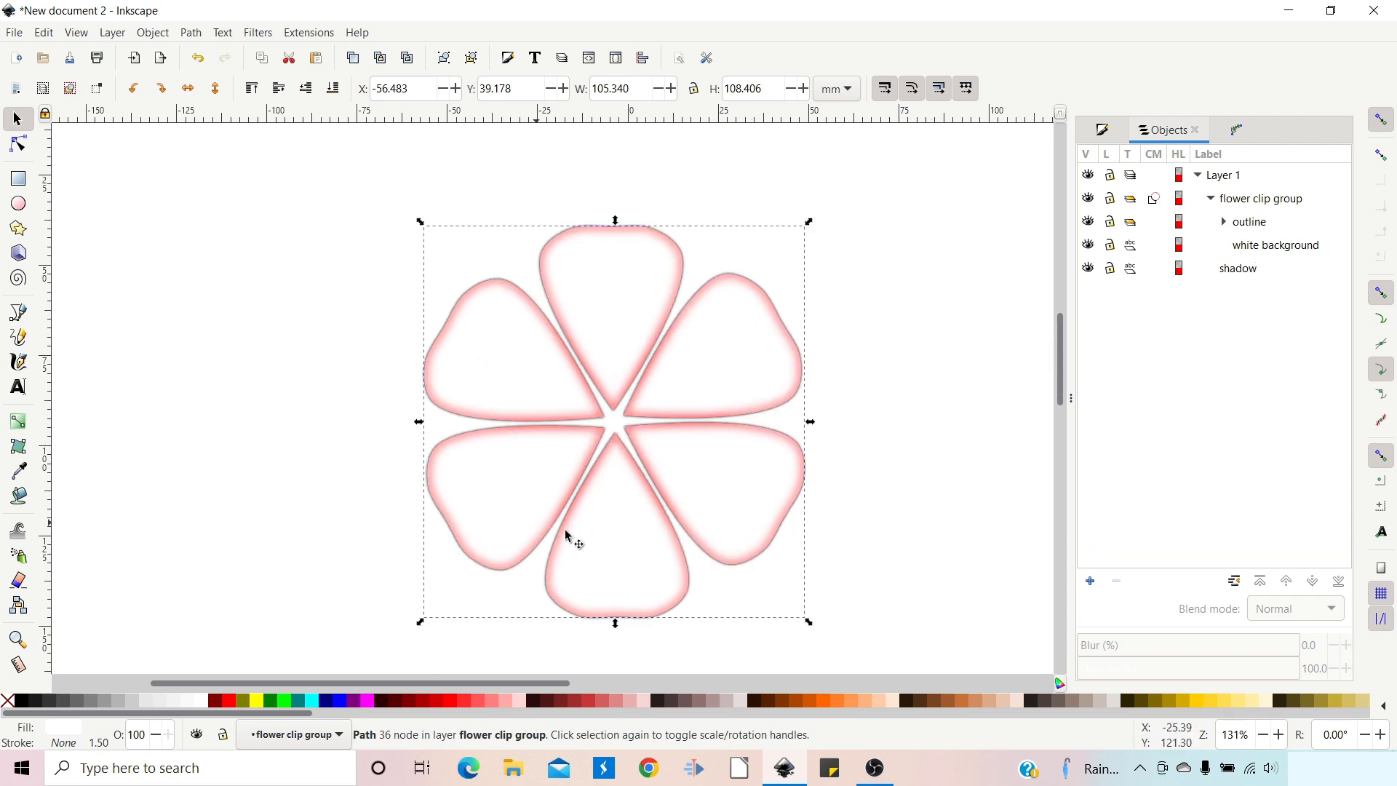
click(259, 364)
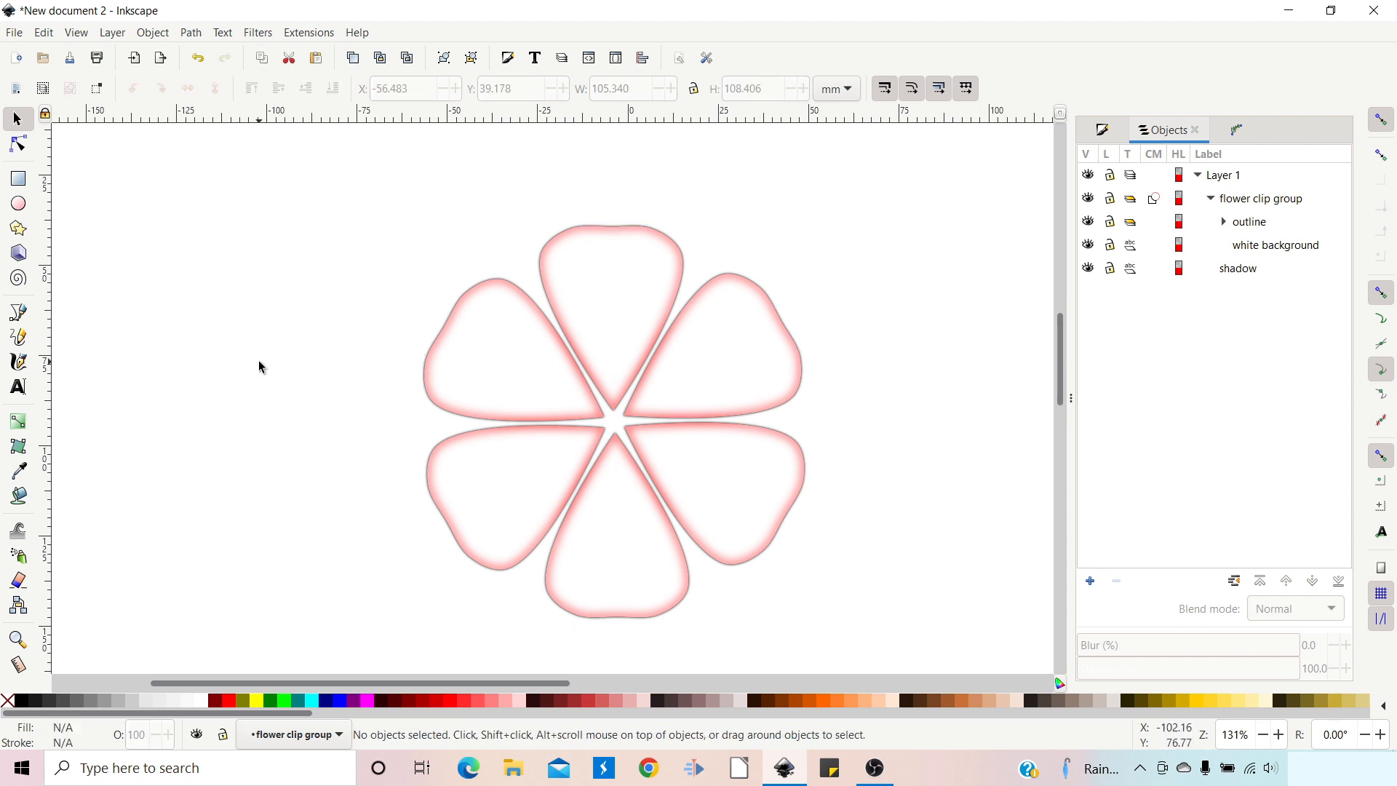
Step: Draw a circle about 58 mm in radius covering the whole flower in Layer 1 and fill it with #FF5555
click(1229, 182)
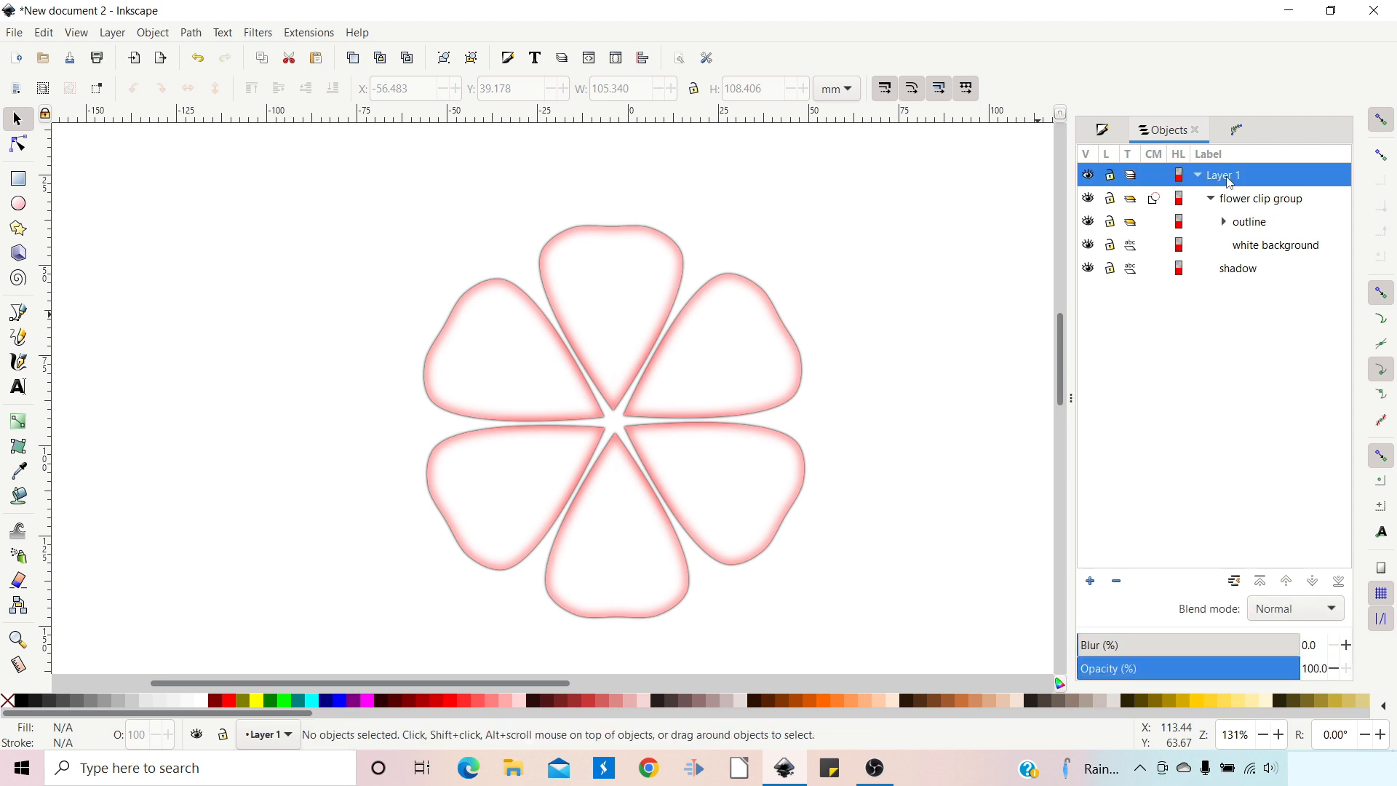
click(20, 205)
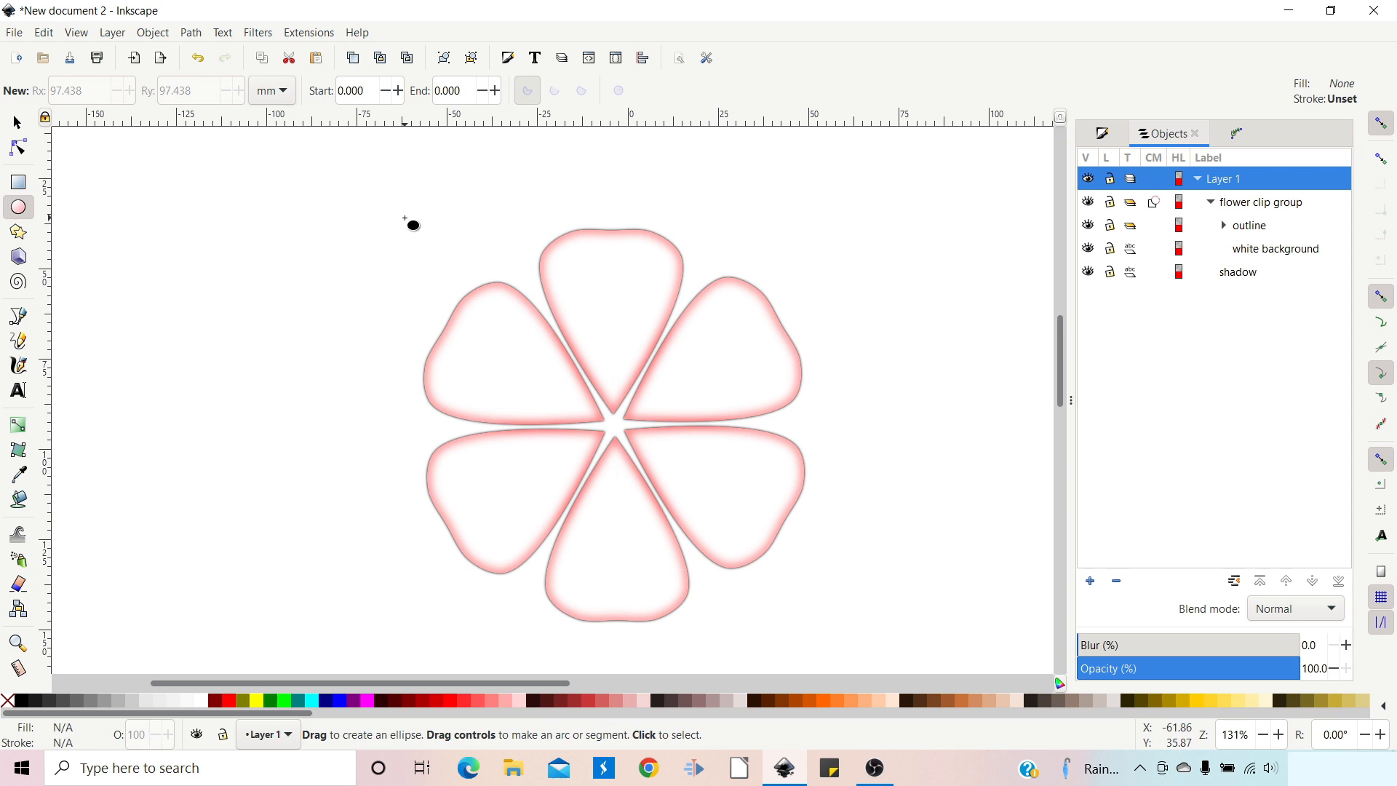
drag(615, 435, 834, 641)
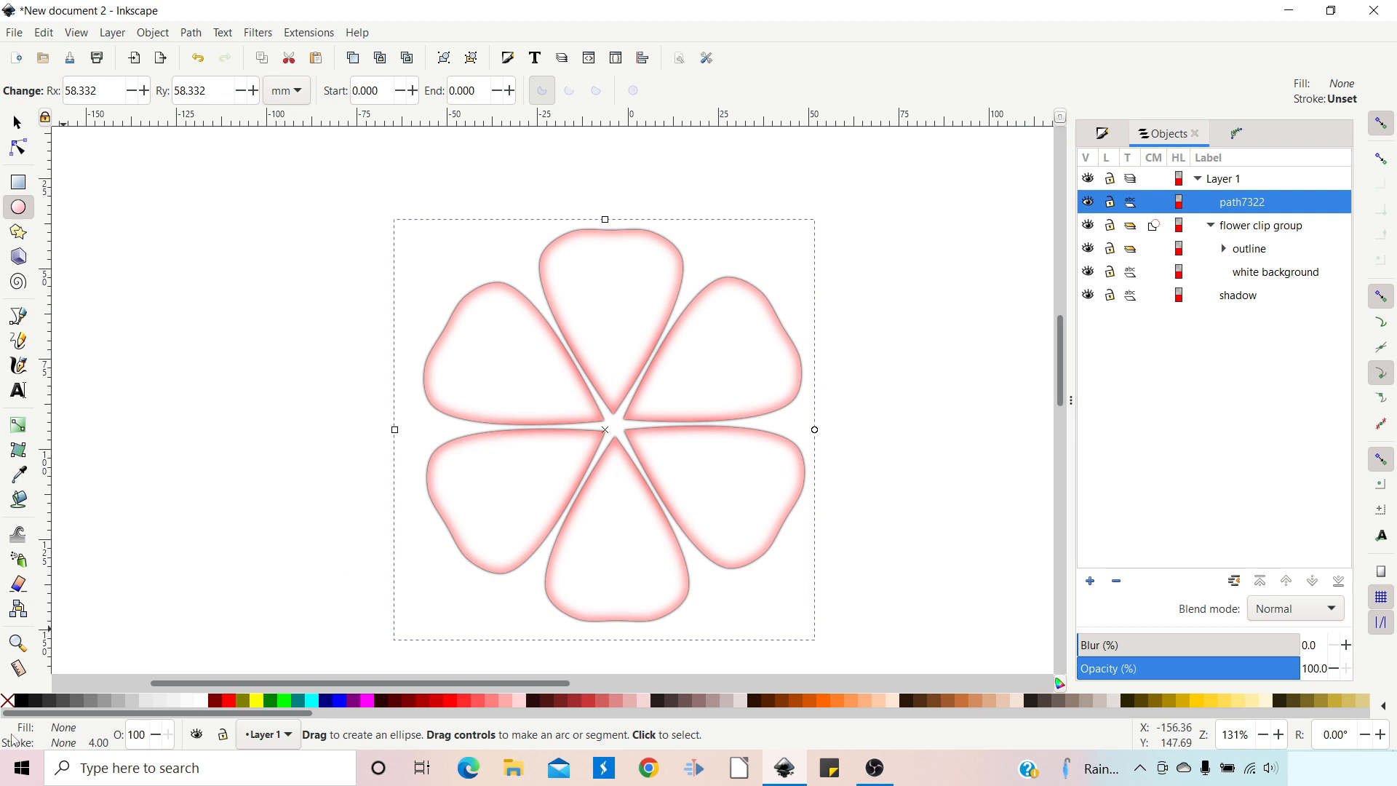
click(463, 700)
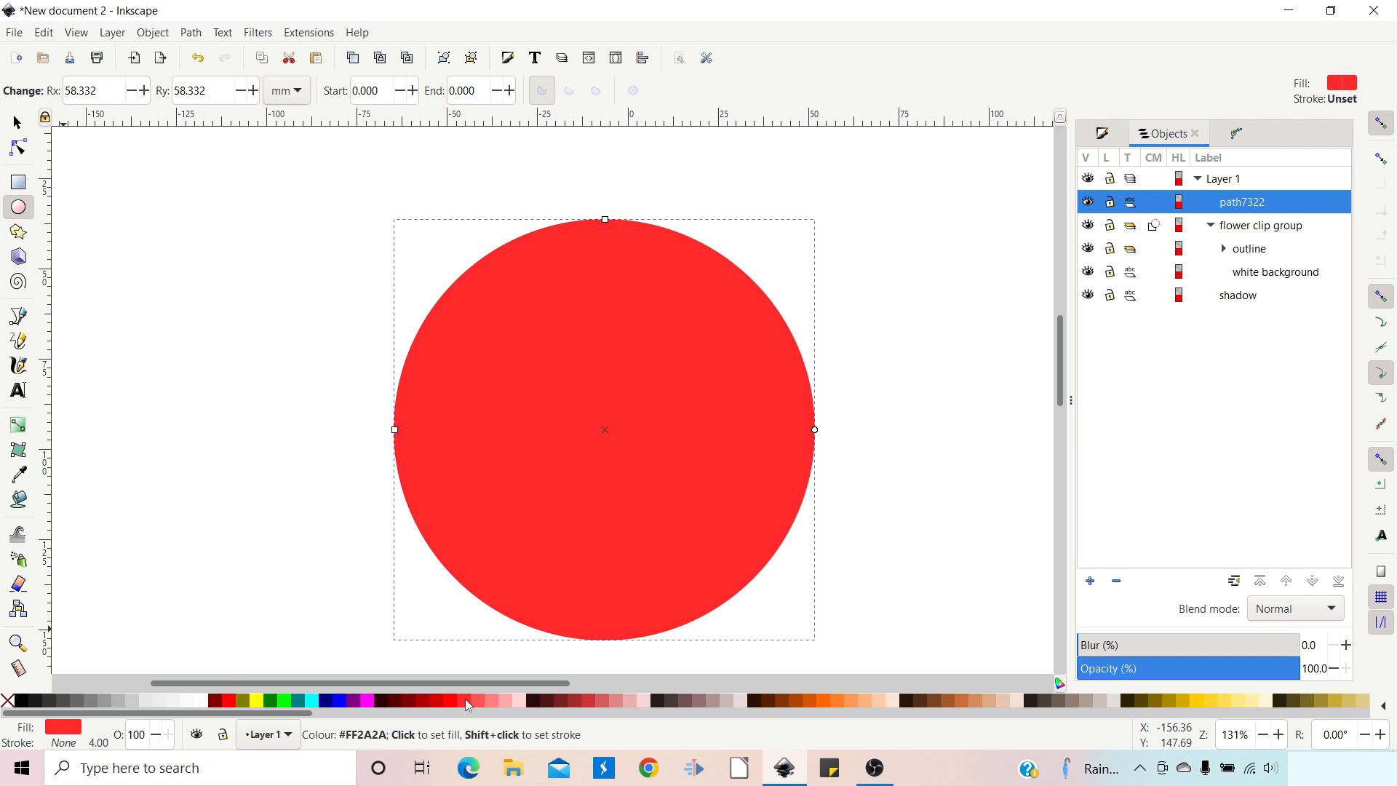
click(478, 701)
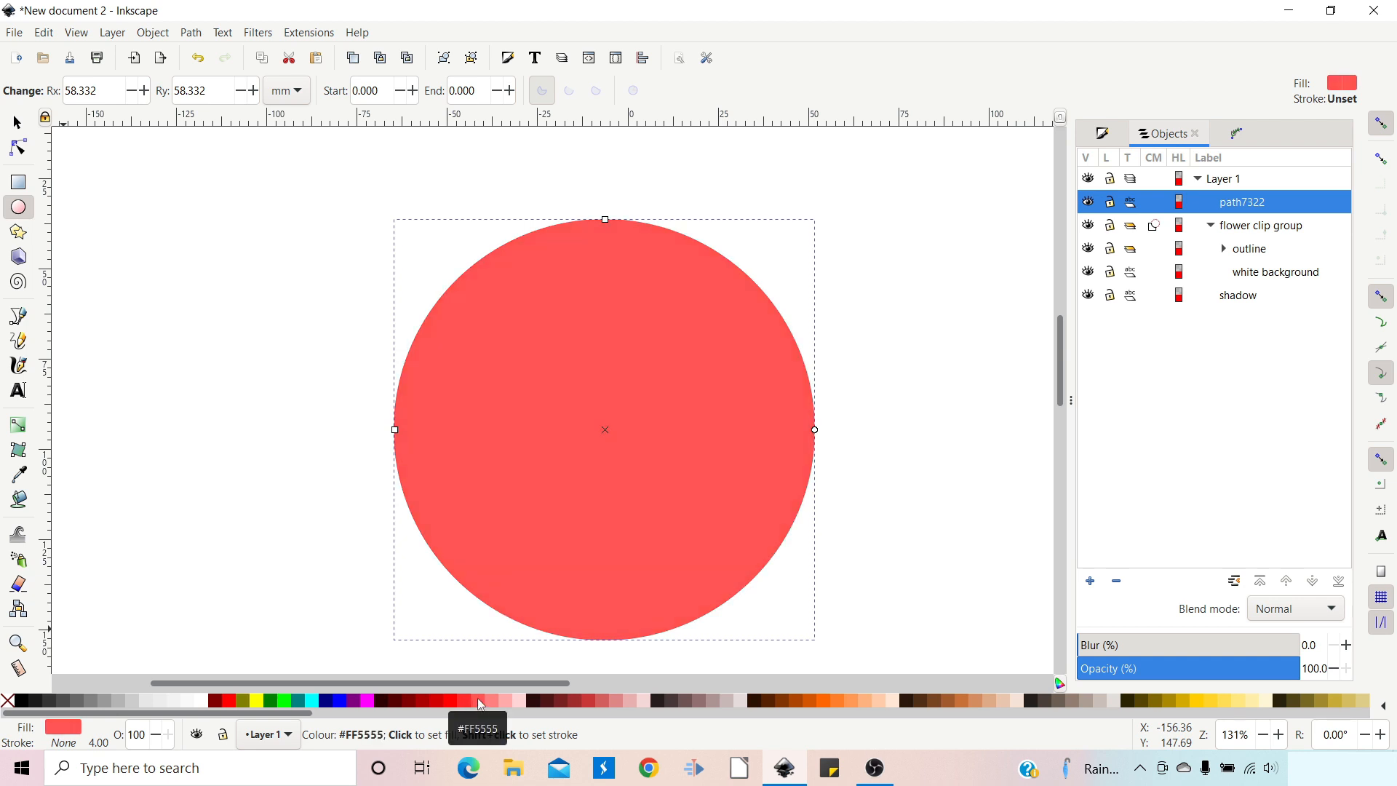
Step: Apply the Watercolour texture filter to the red circle and examine its Turbulence parameters in the Filter Editor
click(257, 32)
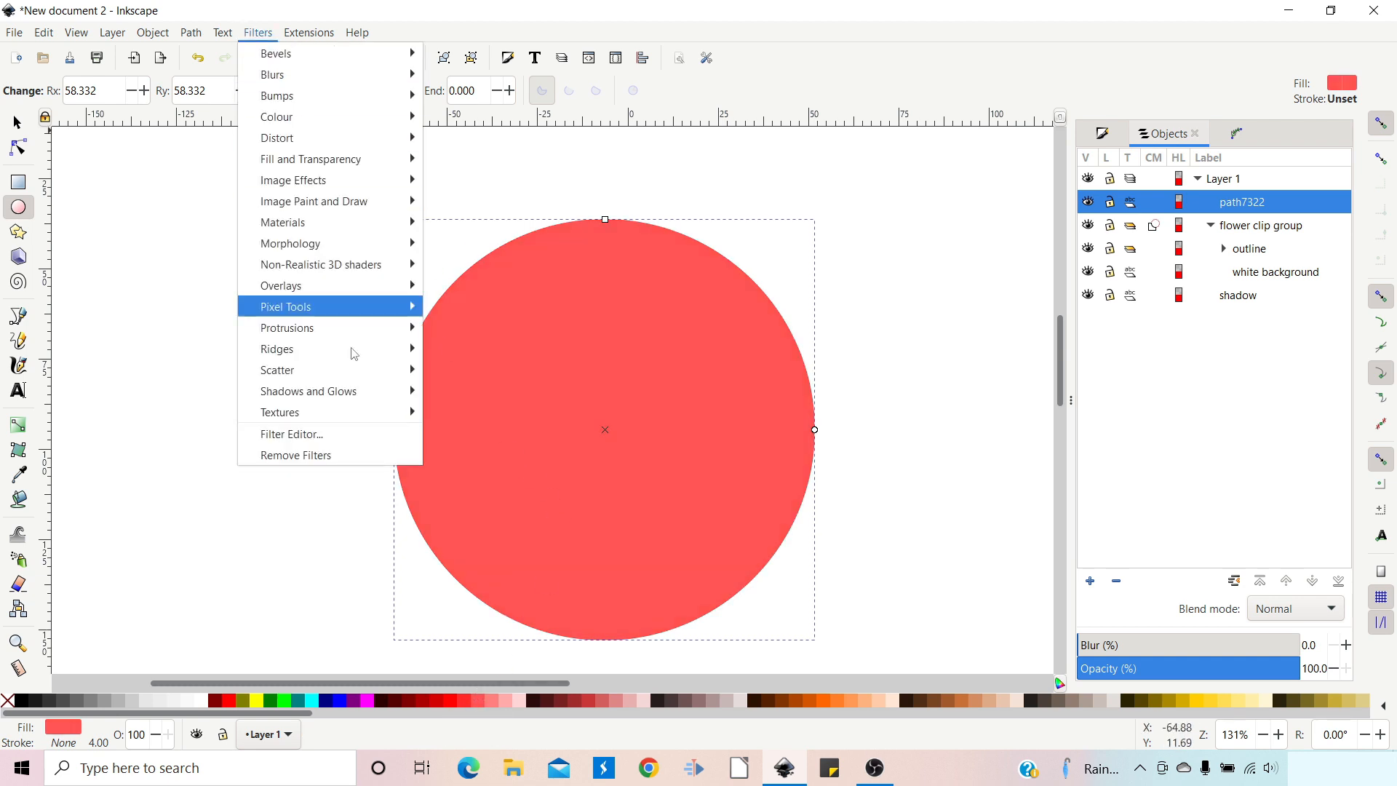
mouse_move(353, 414)
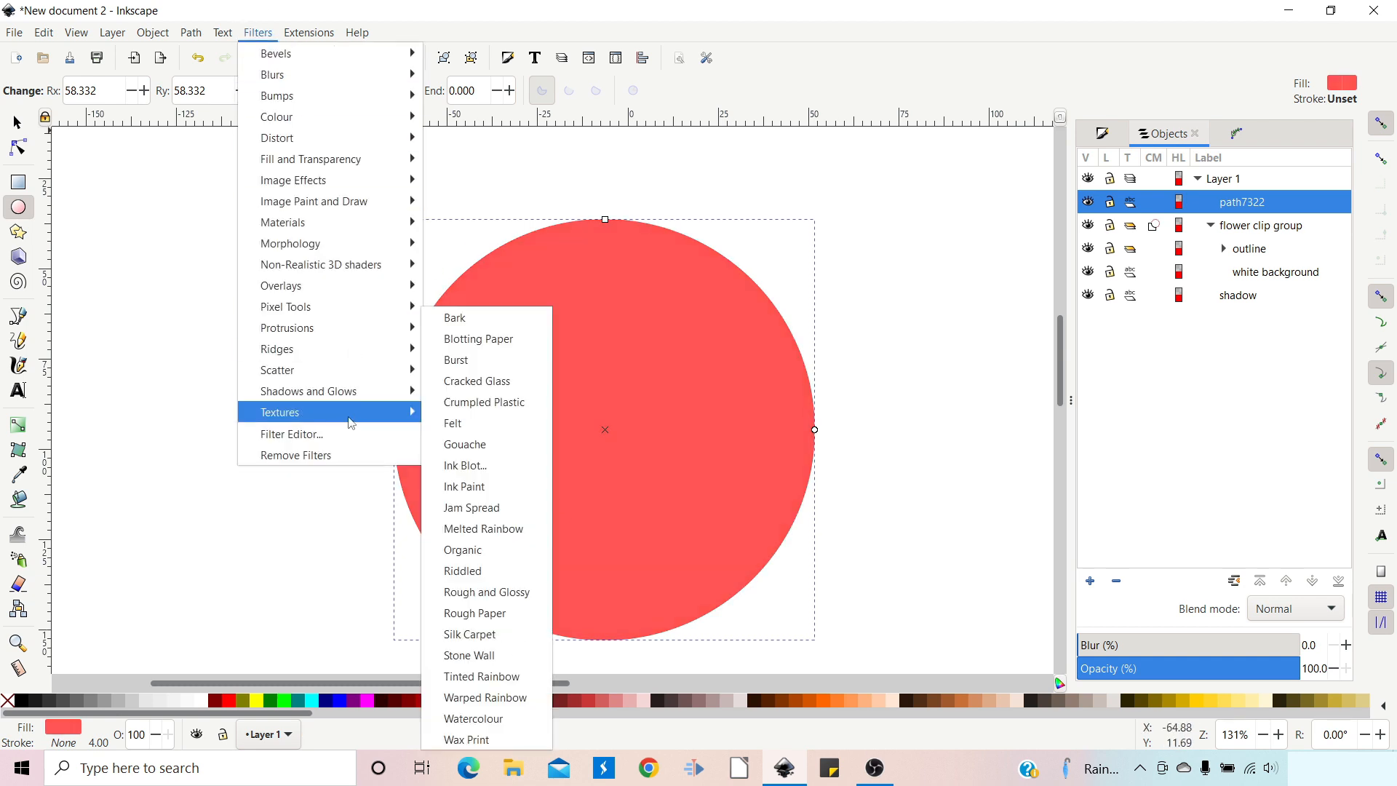
click(485, 721)
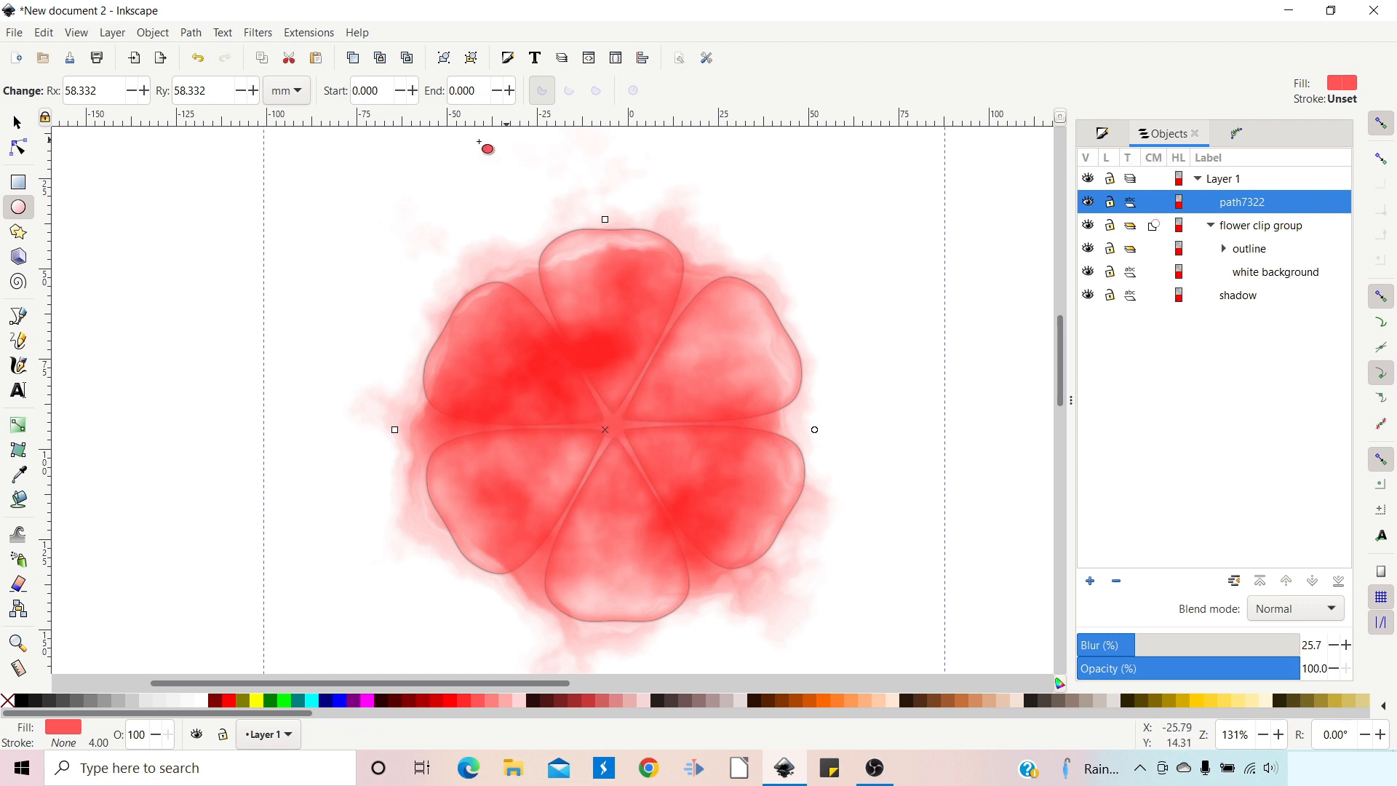
click(258, 33)
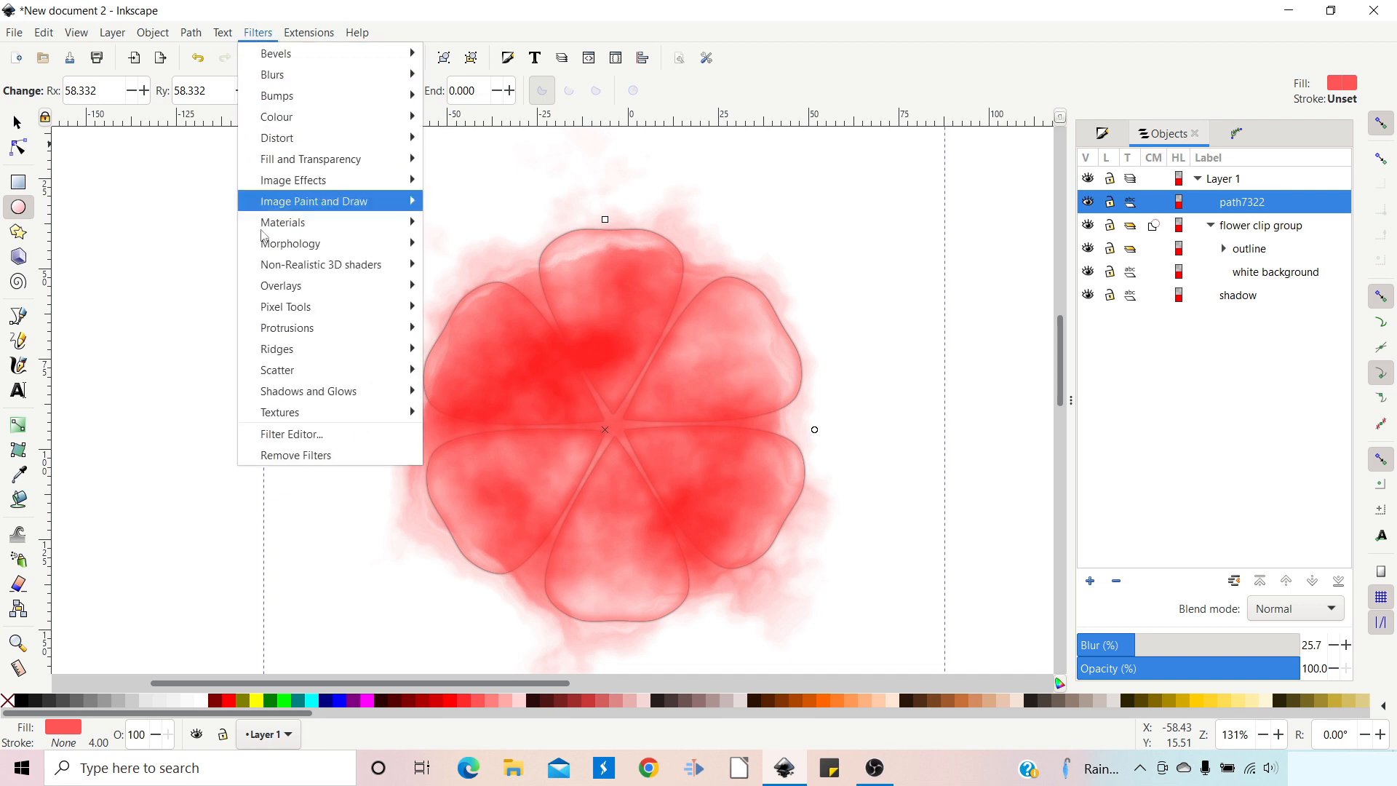
click(292, 434)
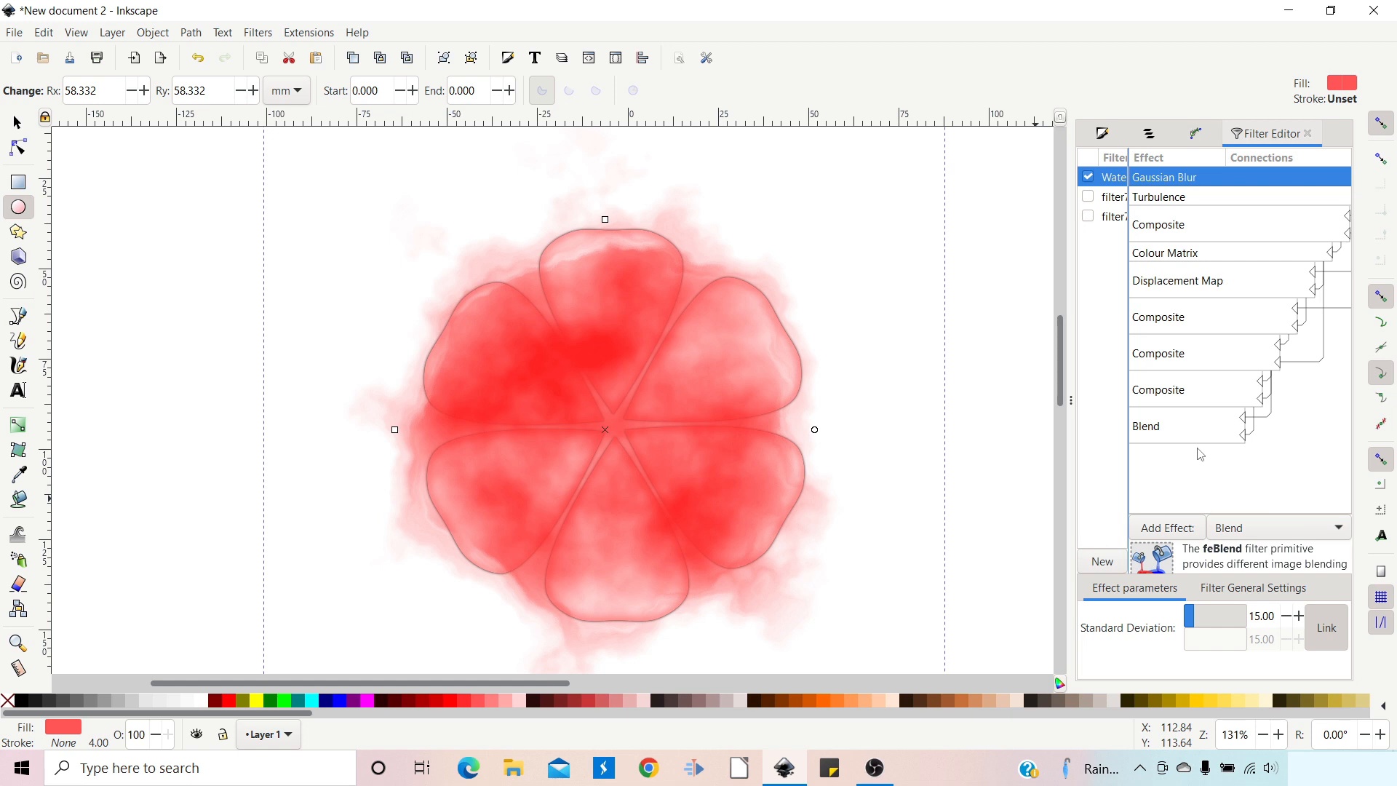
click(1160, 198)
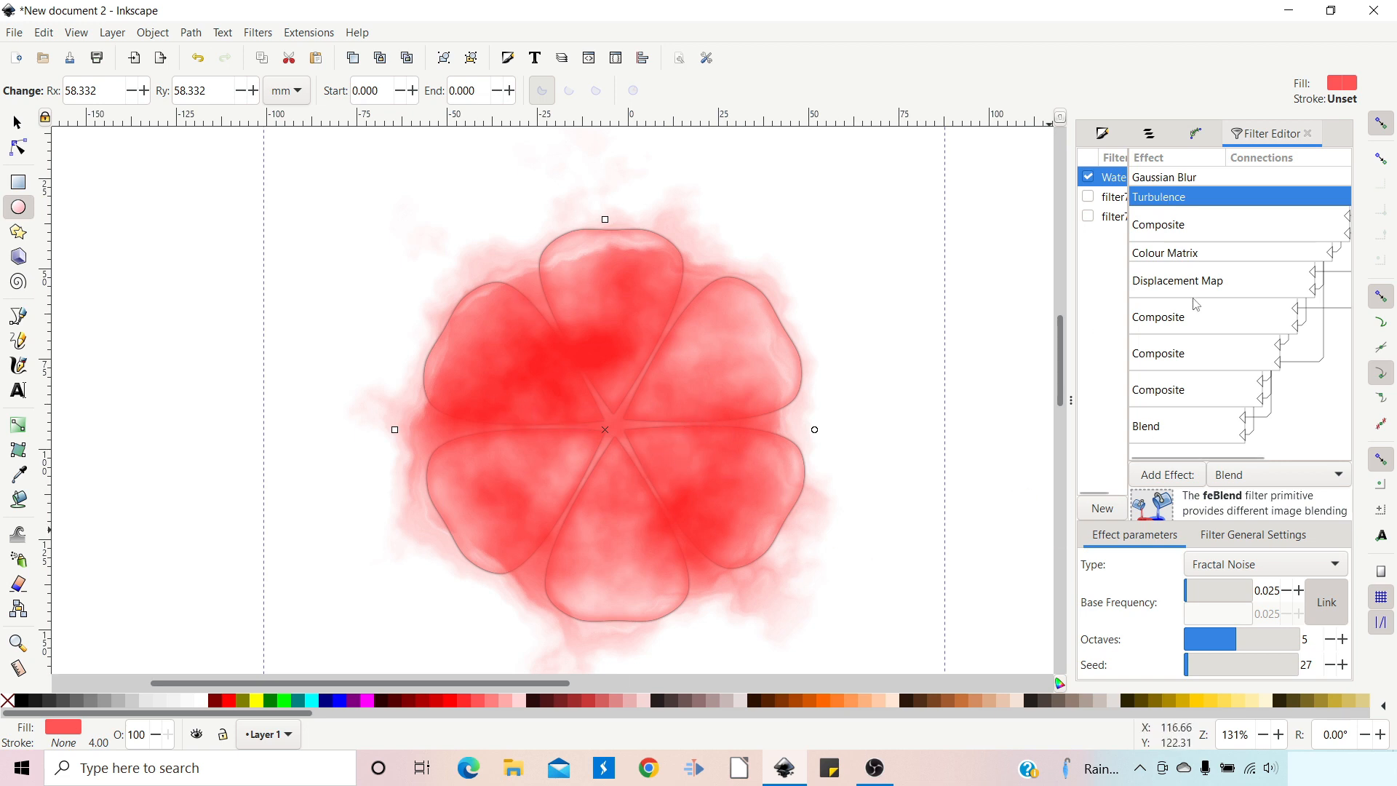
Step: Rename the filtered circle as "watercolour"
click(1150, 136)
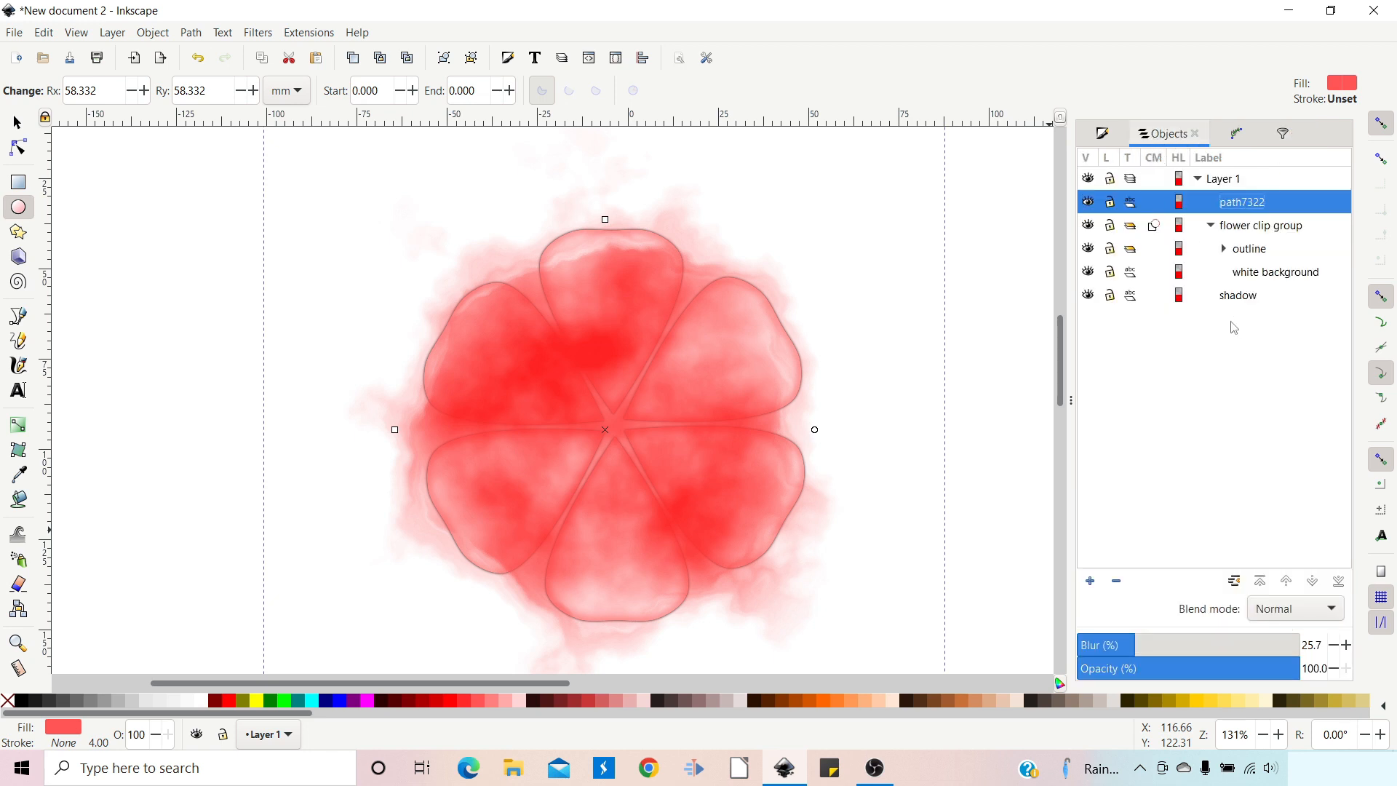
double_click(1245, 203)
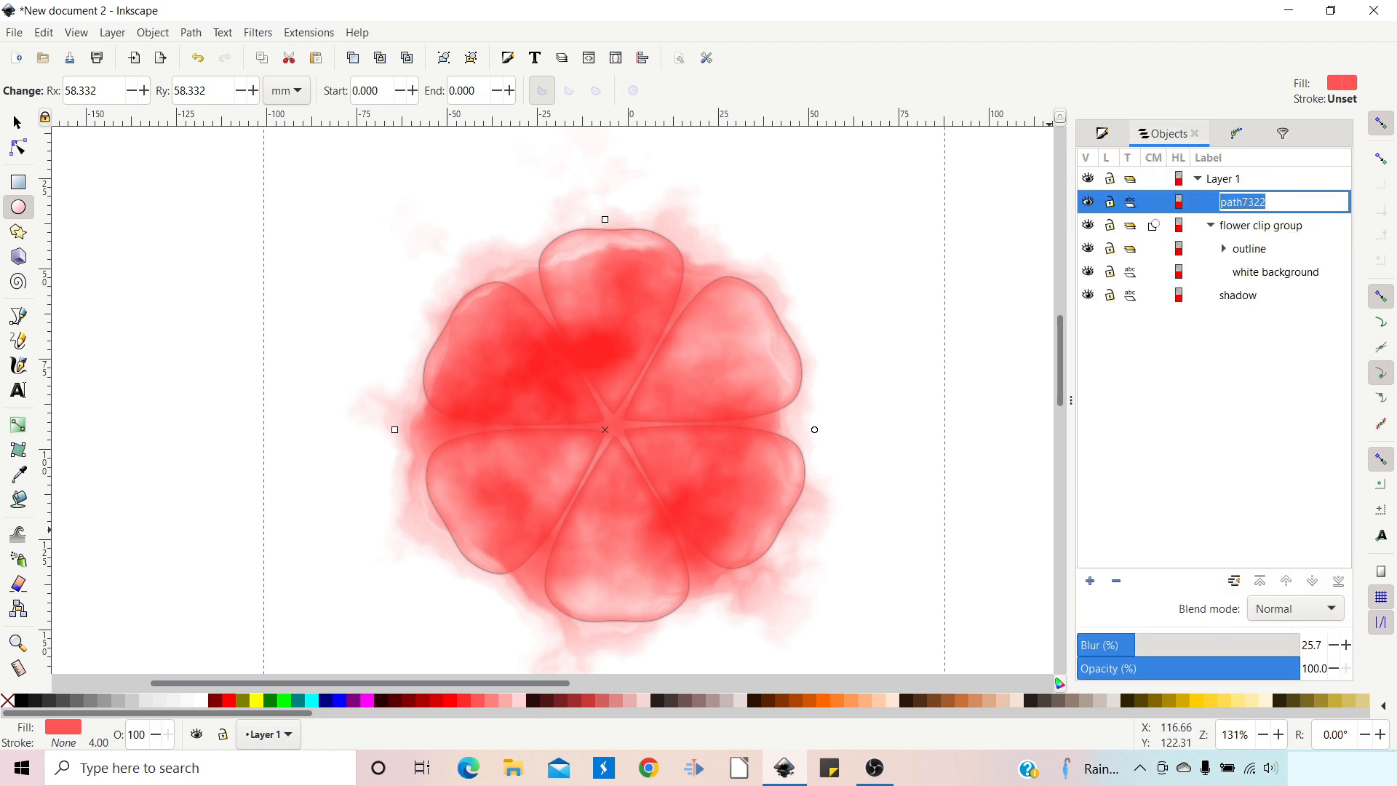
text(watercolour)
key(Return)
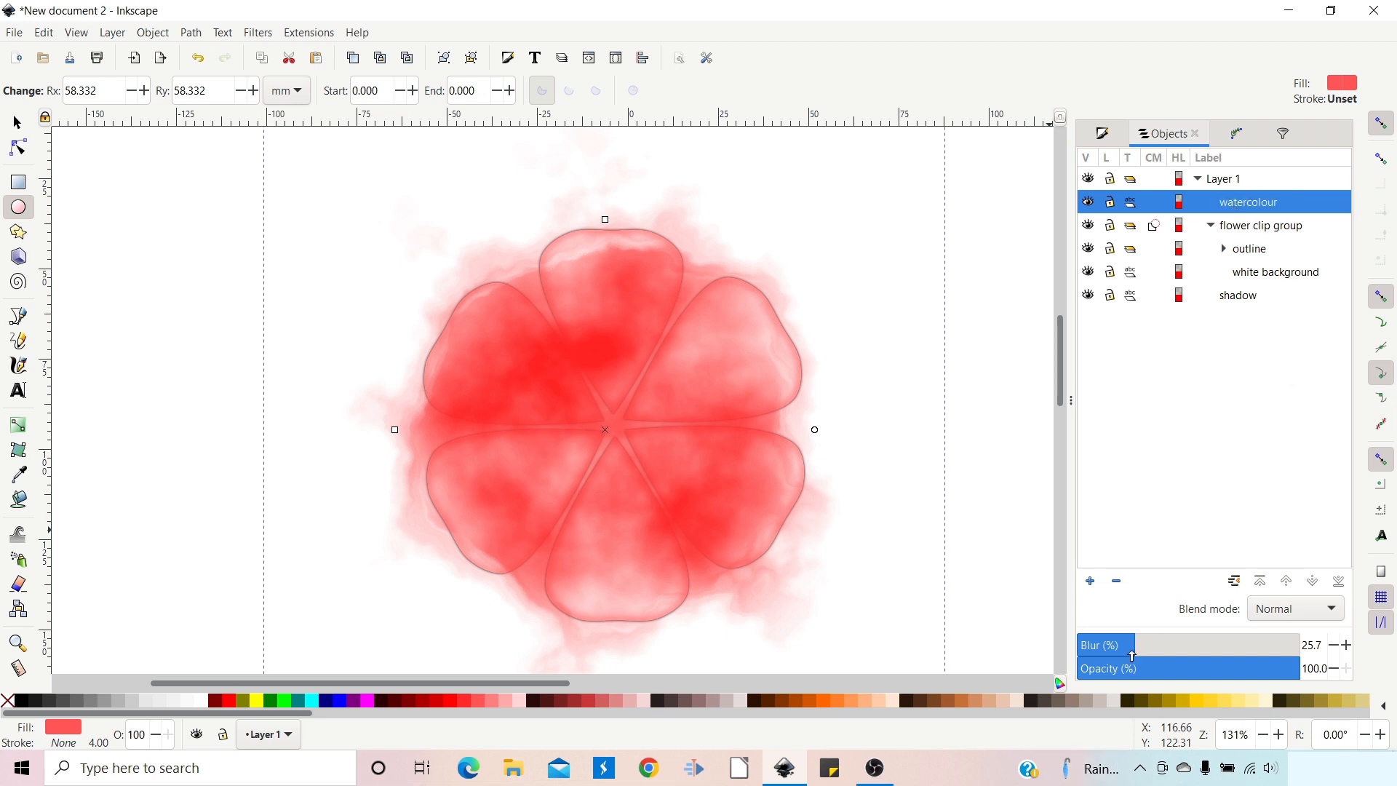
Step: Set the watercolour circle's blur to 31.3% and scale it up uniformly around its centre to about 236 mm wide
mouse_move(1133, 648)
mouse_down()
mouse_move(1122, 647)
mouse_move(1147, 648)
mouse_up()
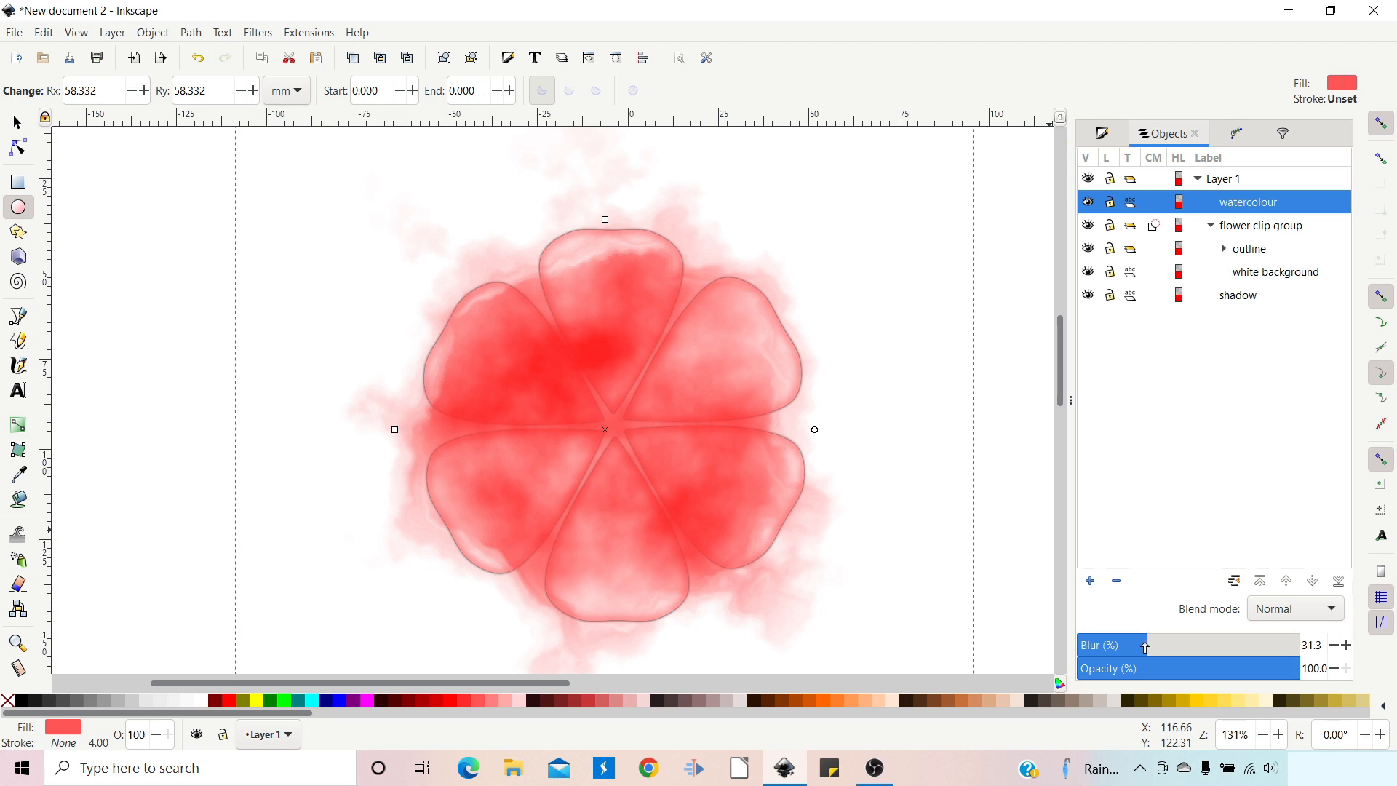
click(18, 122)
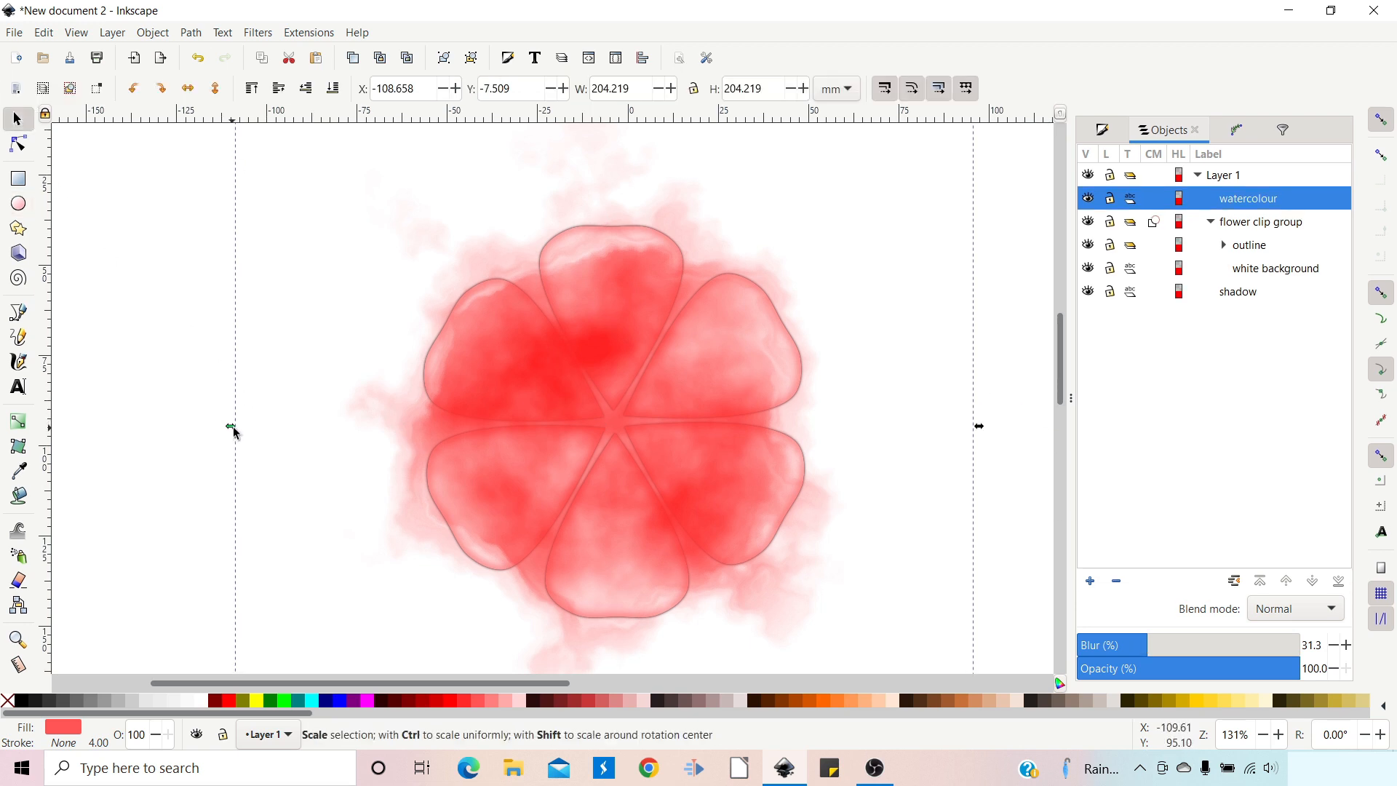
drag(231, 431, 172, 421)
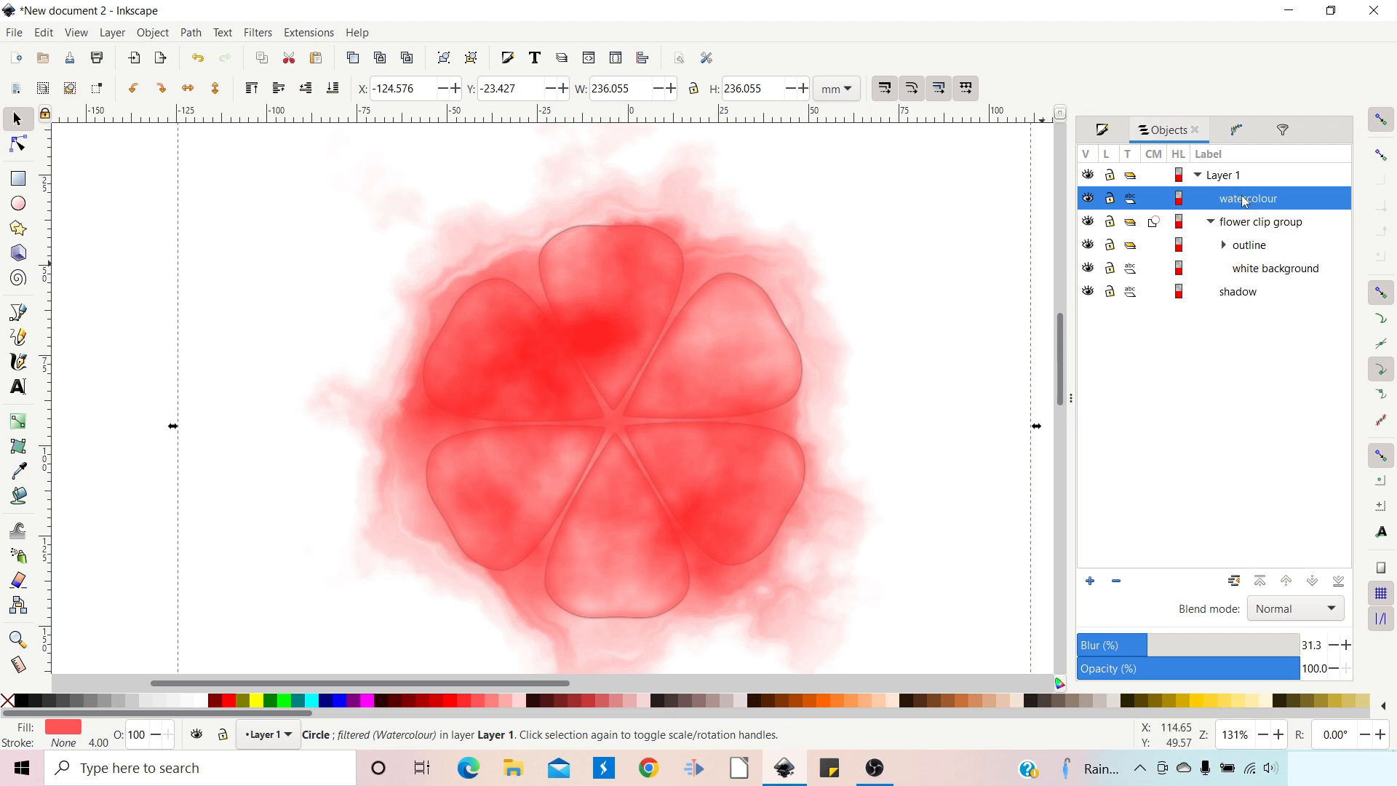
Step: Move the watercolour circle into the flower clip group, between the outline group and the white background
mouse_move(1247, 203)
mouse_down()
mouse_move(1263, 268)
mouse_move(1266, 221)
mouse_up()
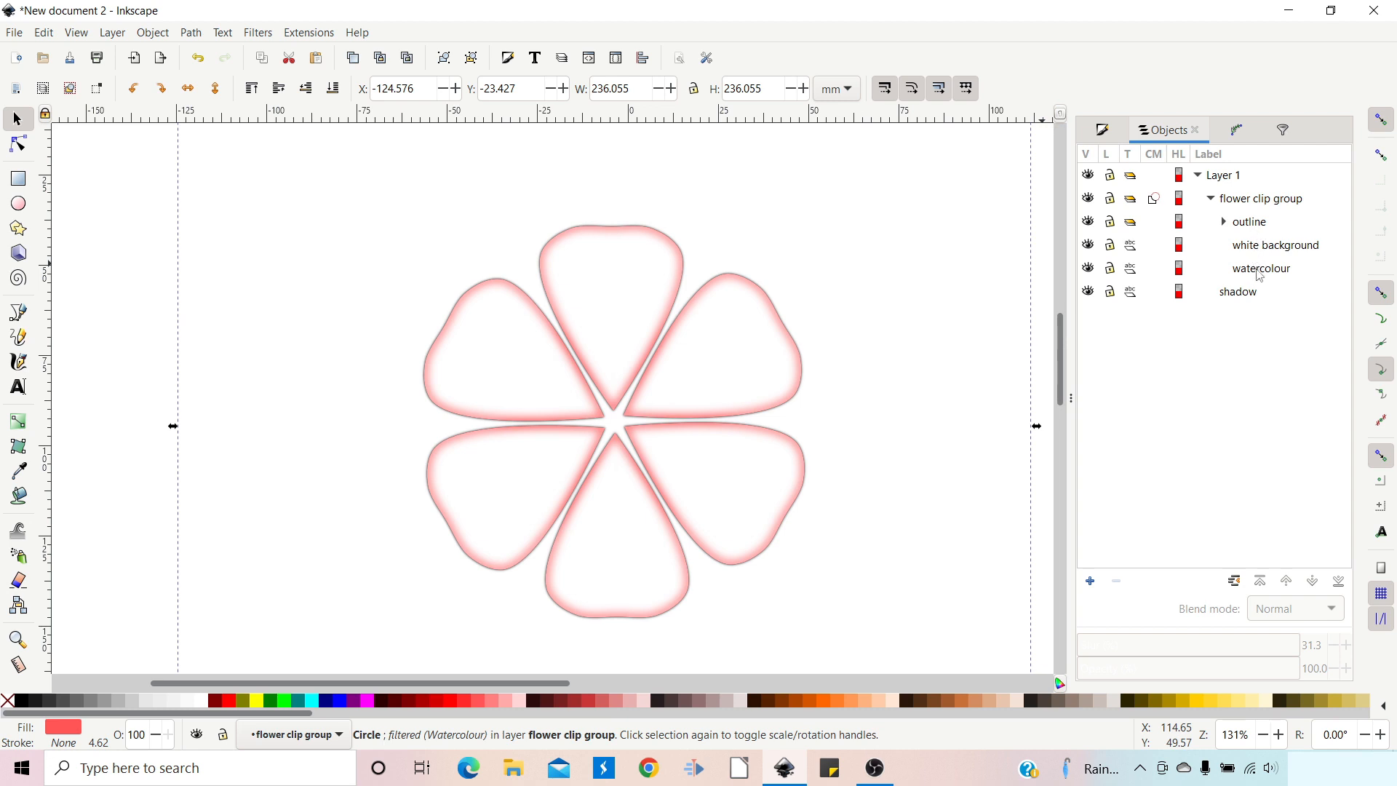
drag(1260, 275, 1269, 242)
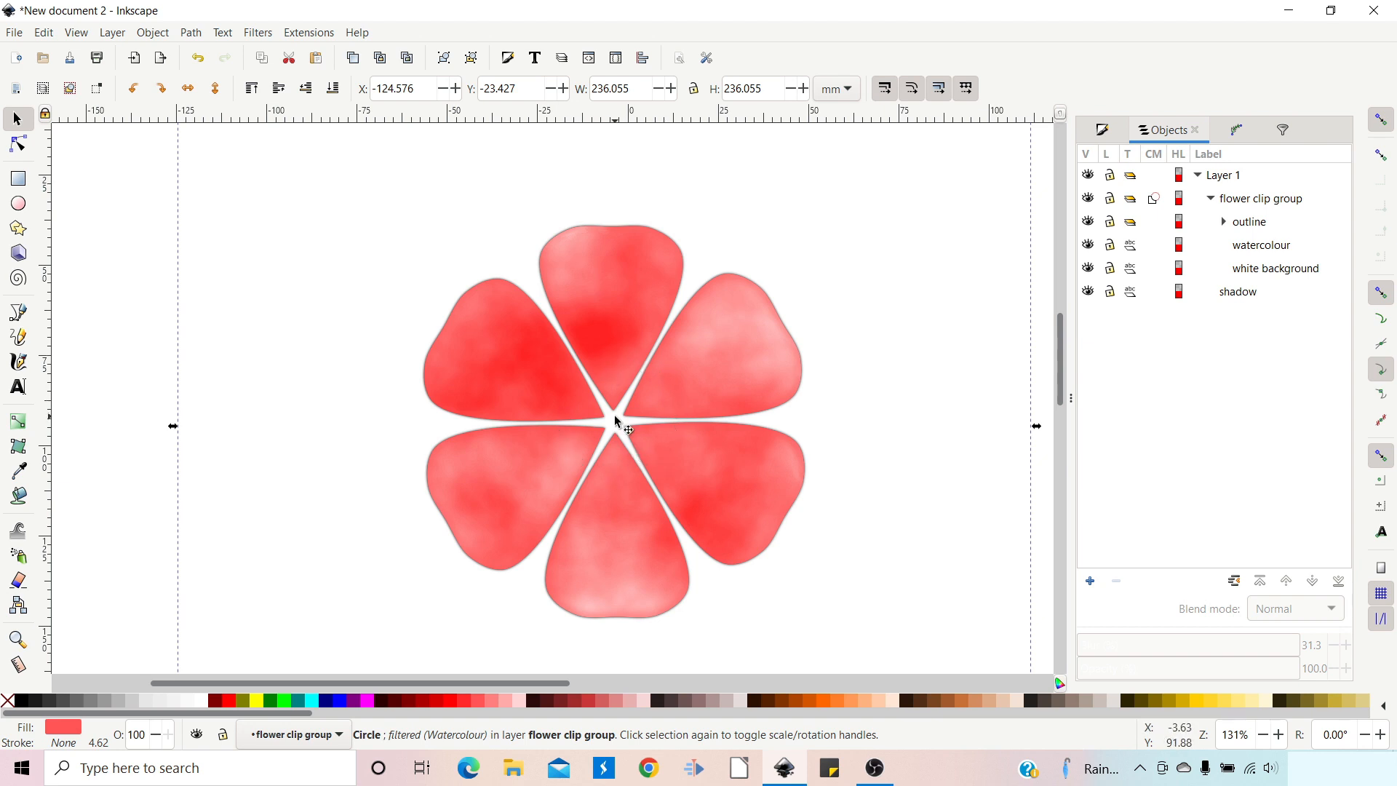
click(146, 382)
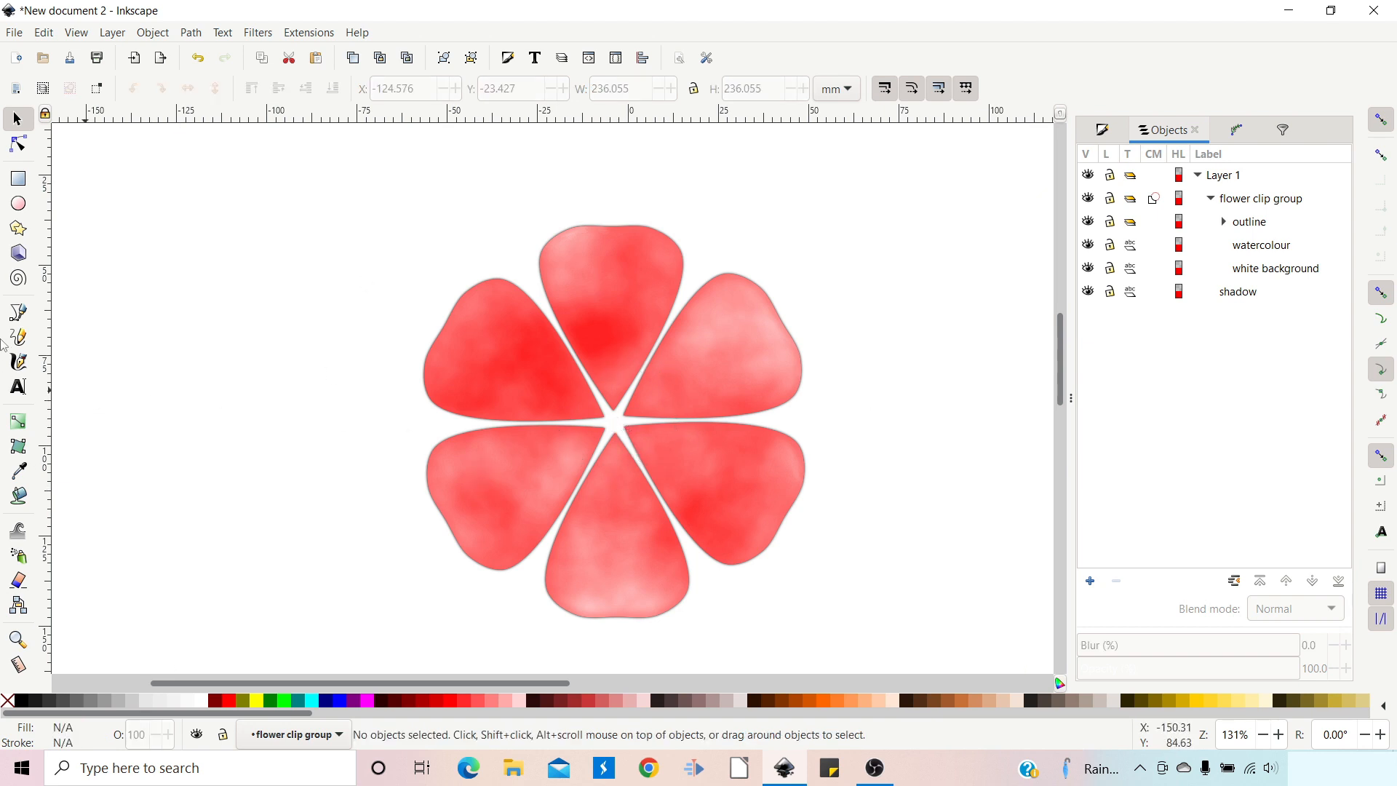
Step: Draw a yellow circle about 17 mm in radius and place it above the flower clip group in Layer 1, centred on the flower
click(19, 206)
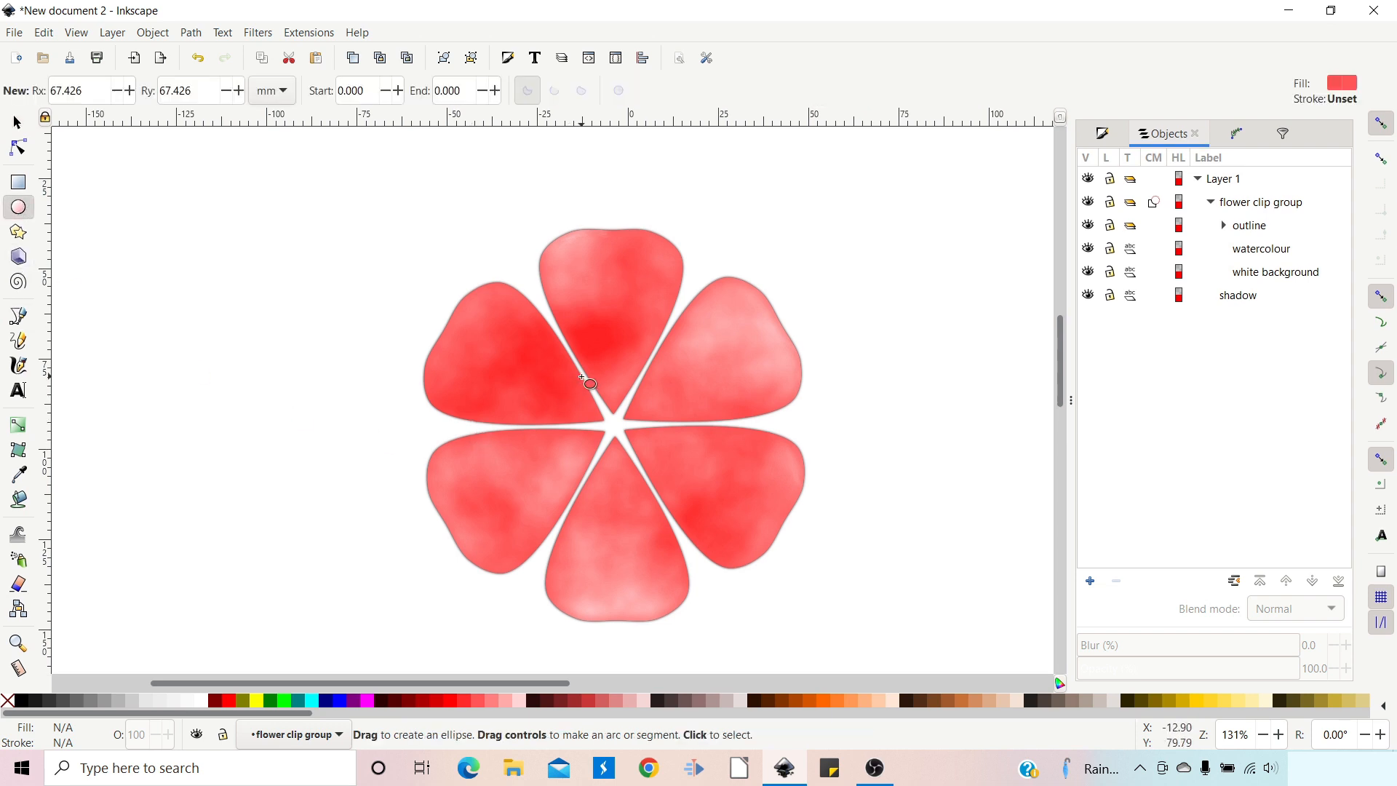
drag(615, 436, 703, 521)
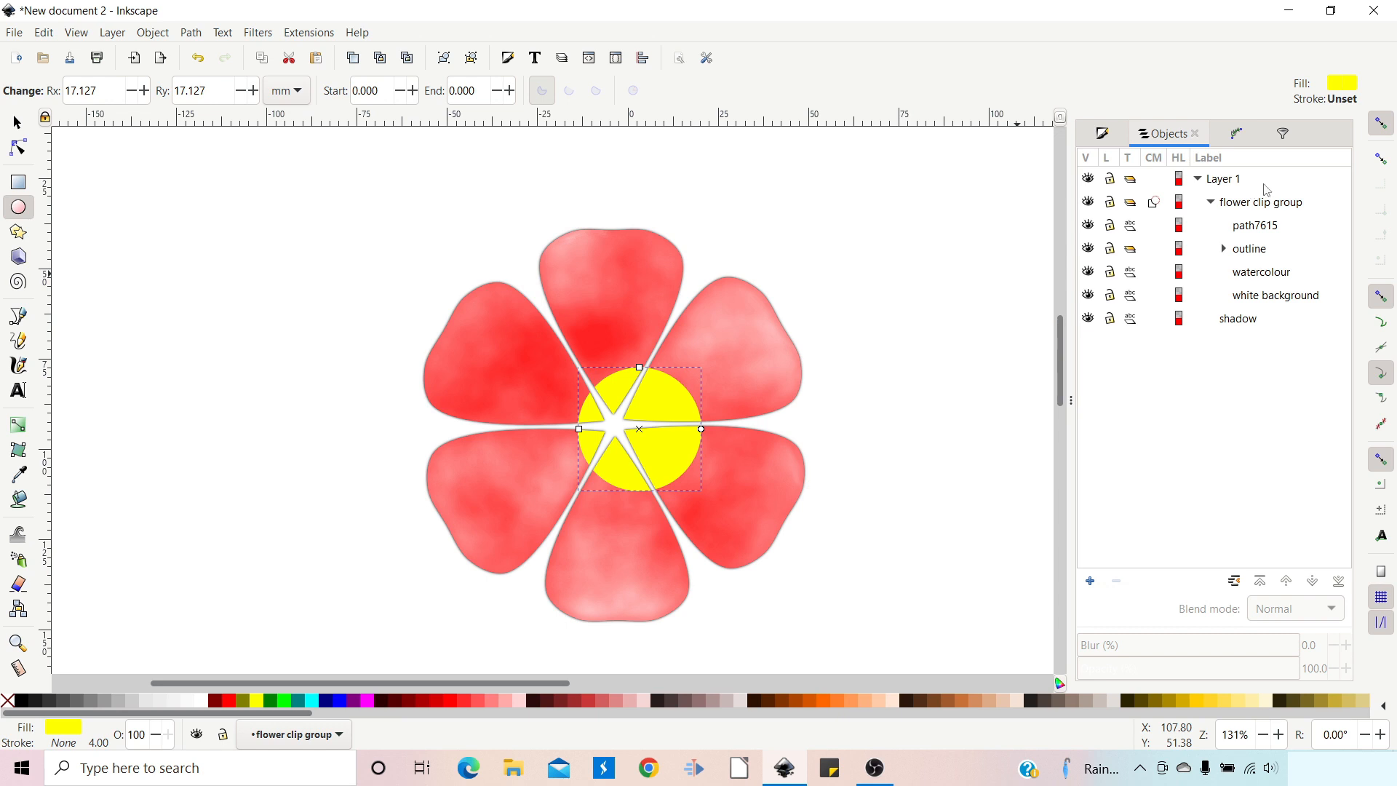
drag(1245, 230, 1258, 195)
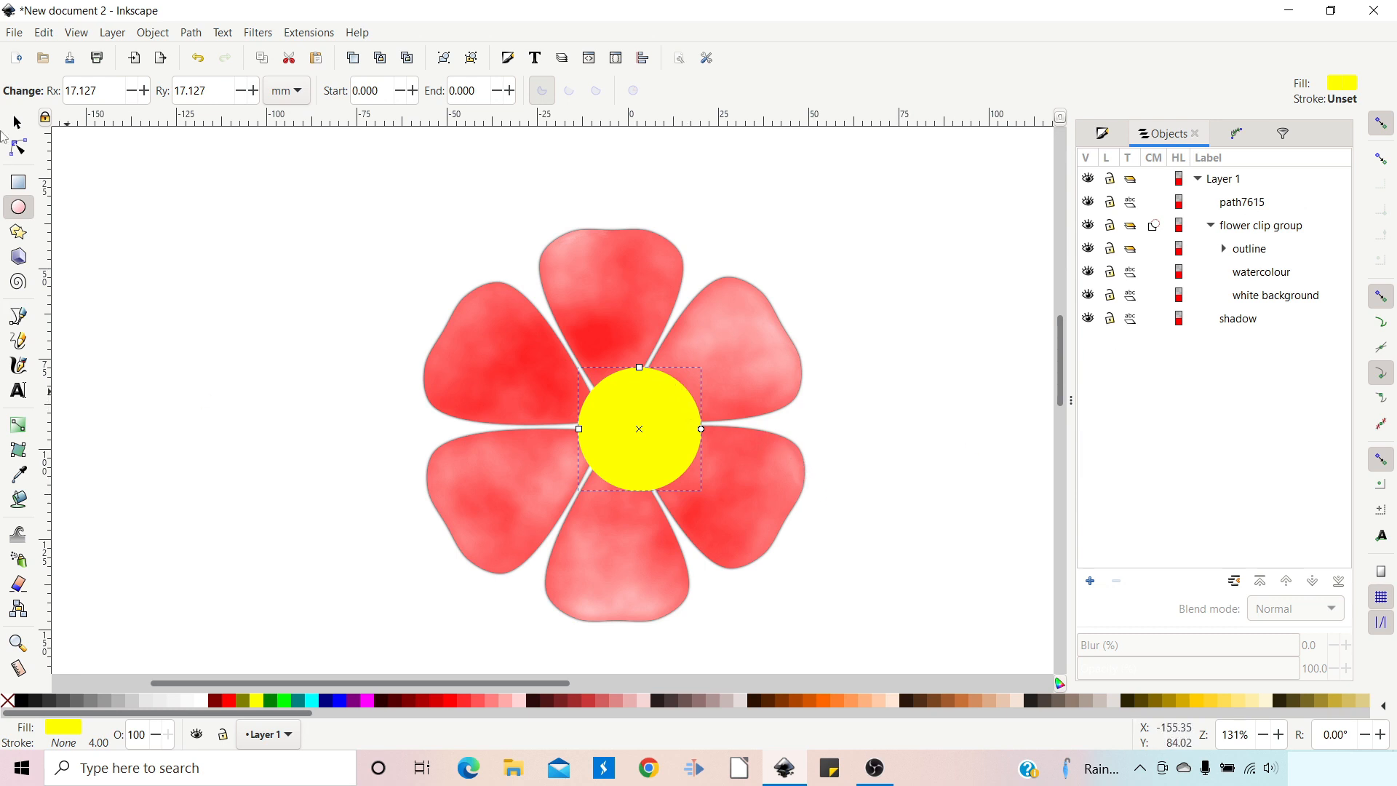
key(s)
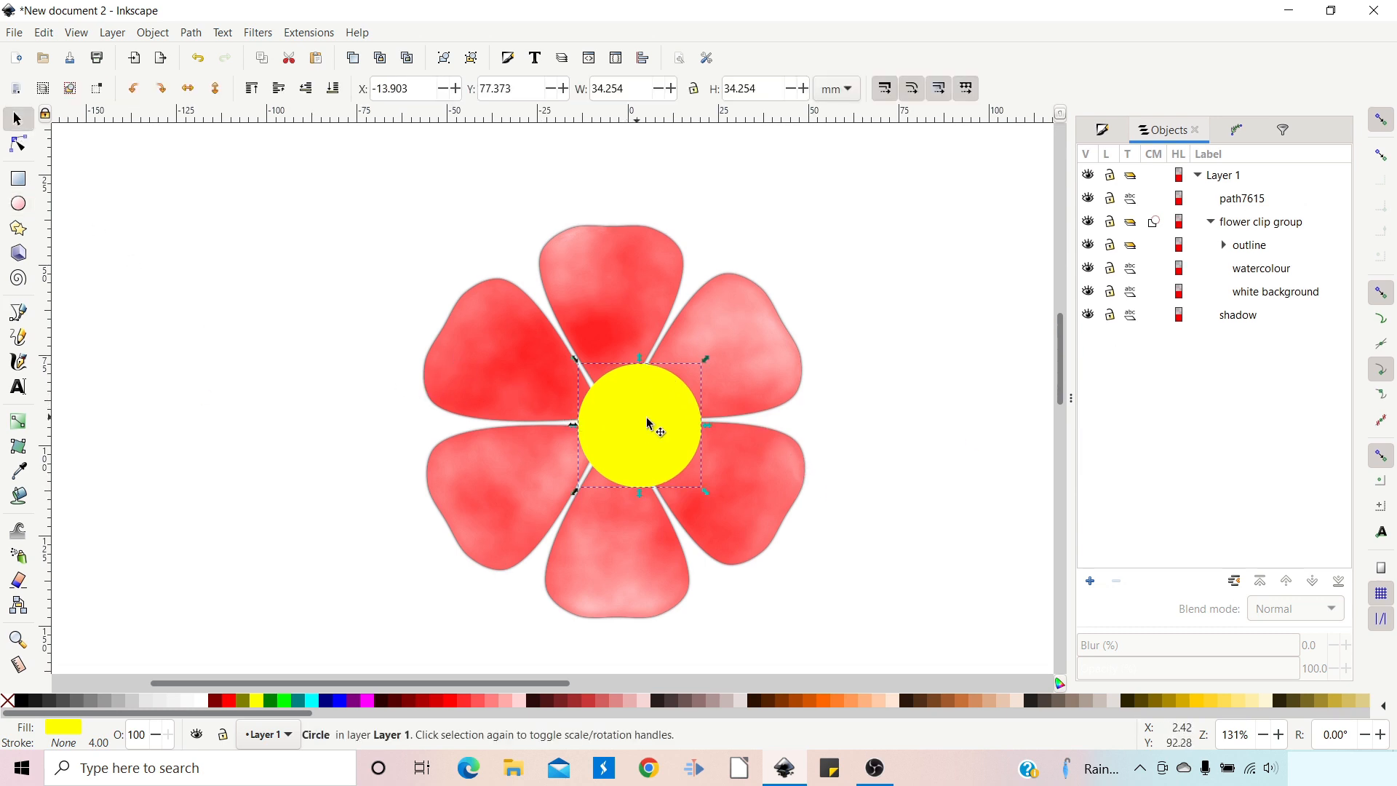
drag(657, 428, 634, 424)
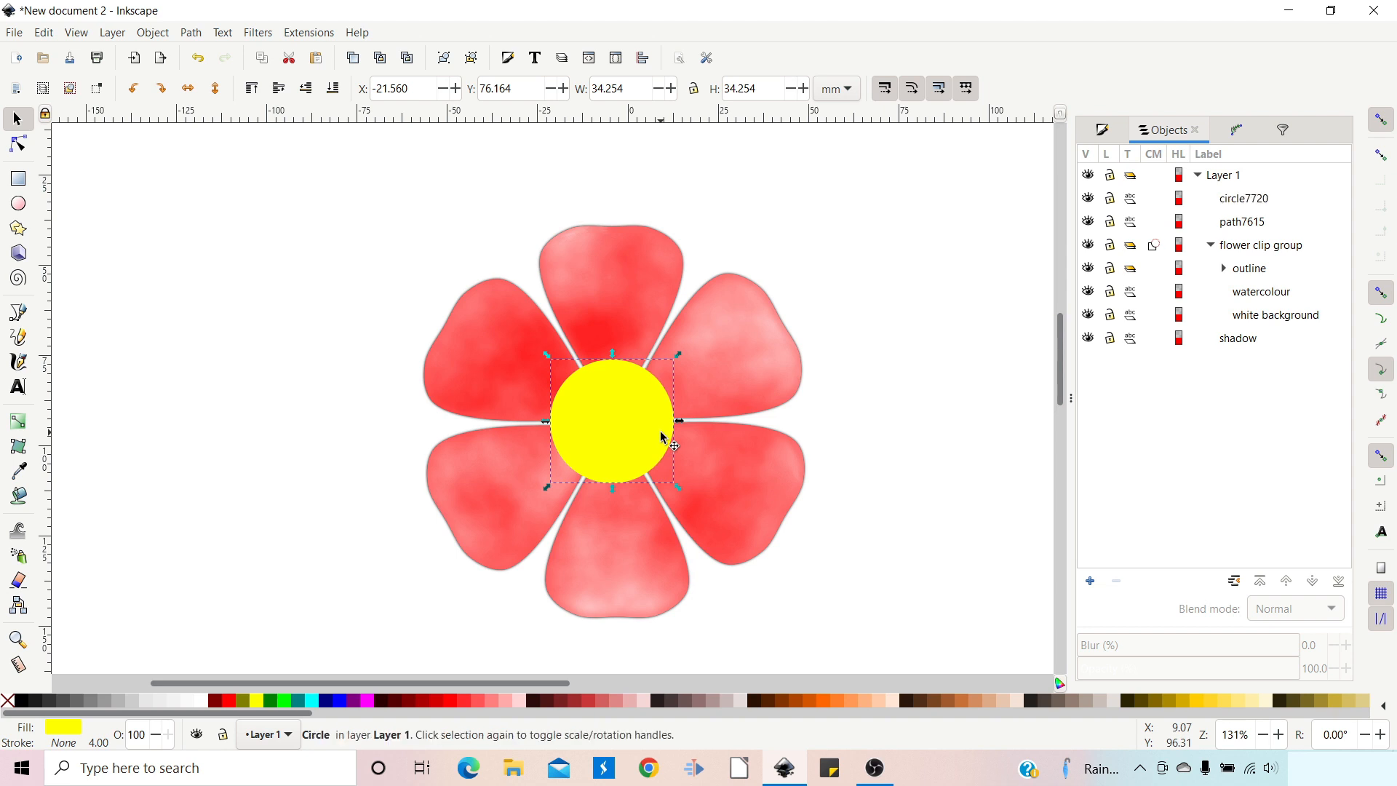
Step: Duplicate the yellow centre circle, fill the copy with dark gold and shrink it around its centre to about 30 mm wide
click(1185, 699)
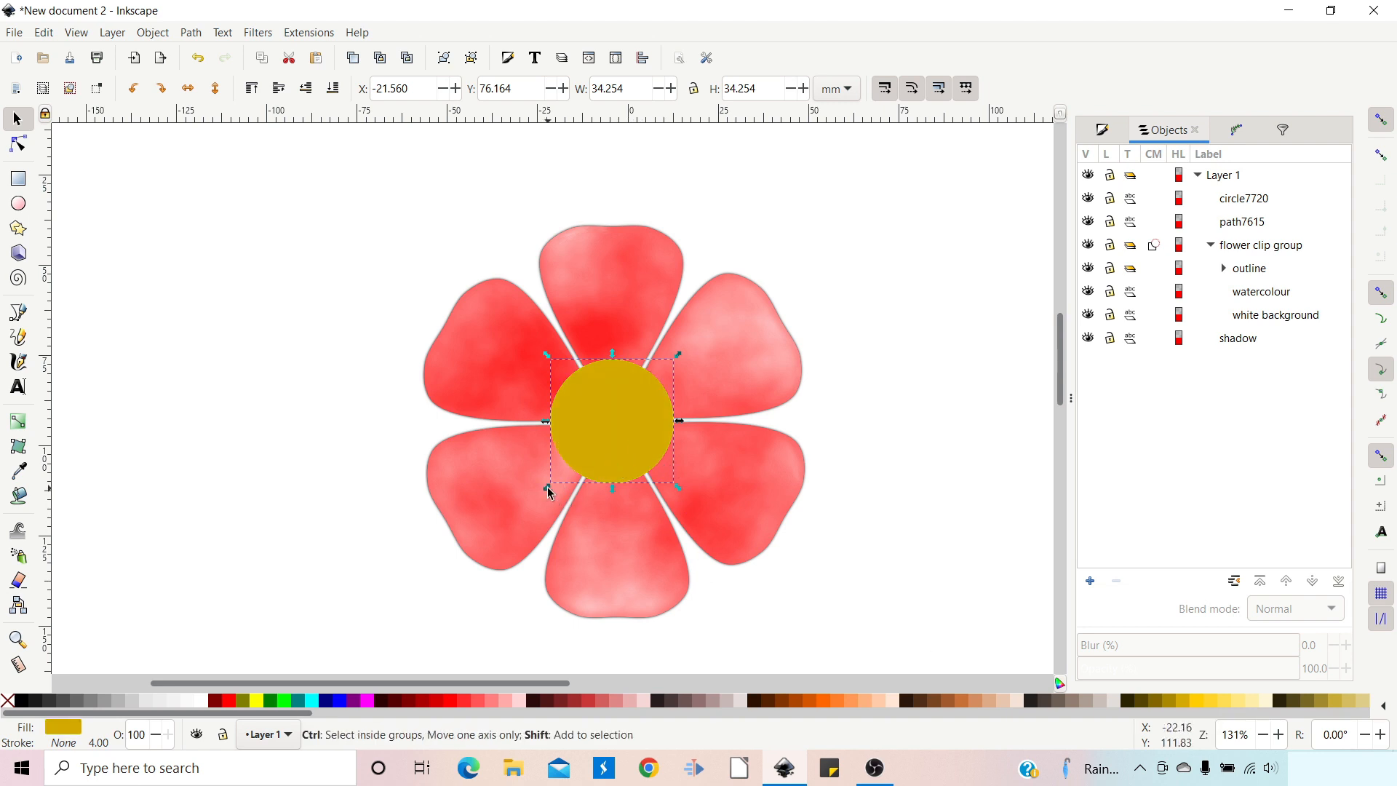
drag(549, 493, 557, 485)
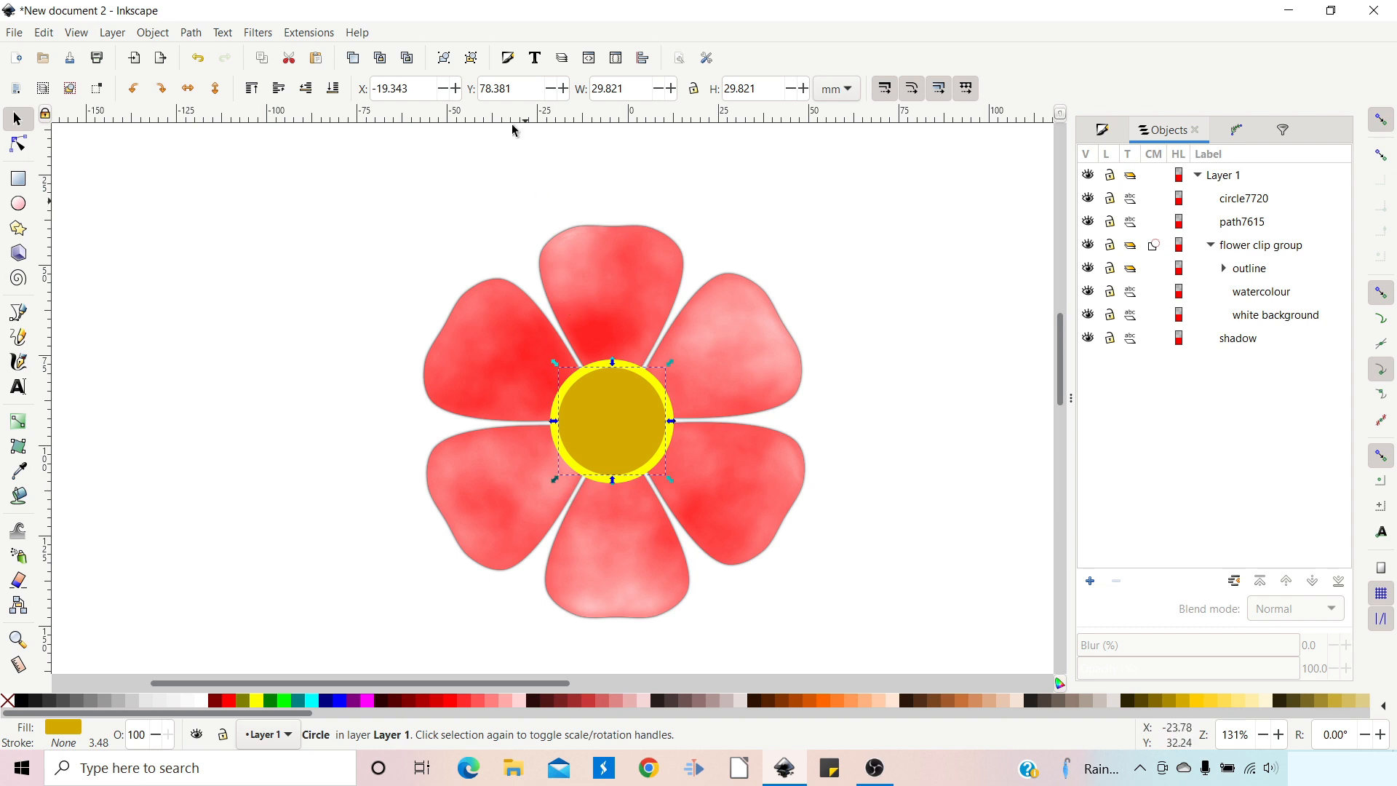
Step: Apply the Watercolour texture filter to the dark gold circle and set the filter's turbulence base frequency to 0.737
click(261, 34)
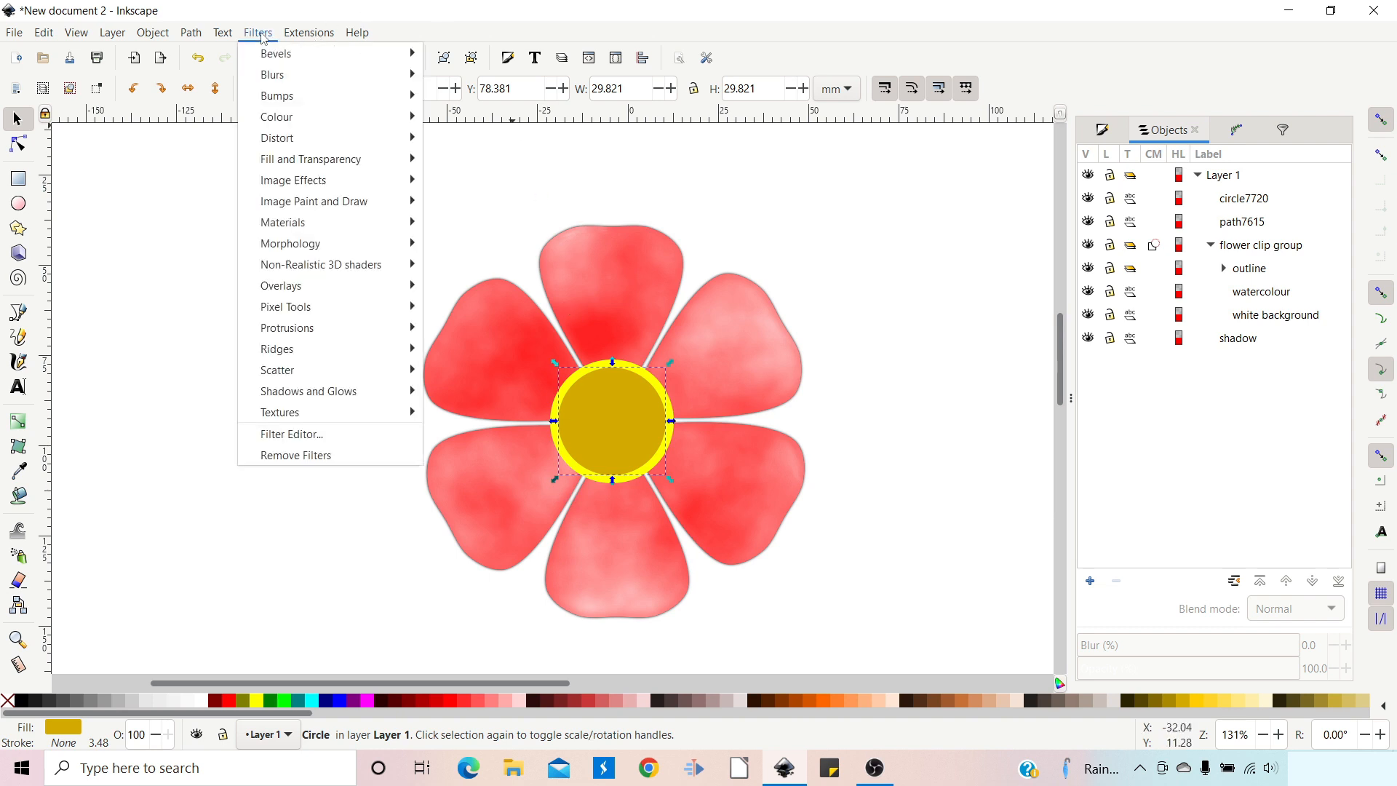
mouse_move(324, 414)
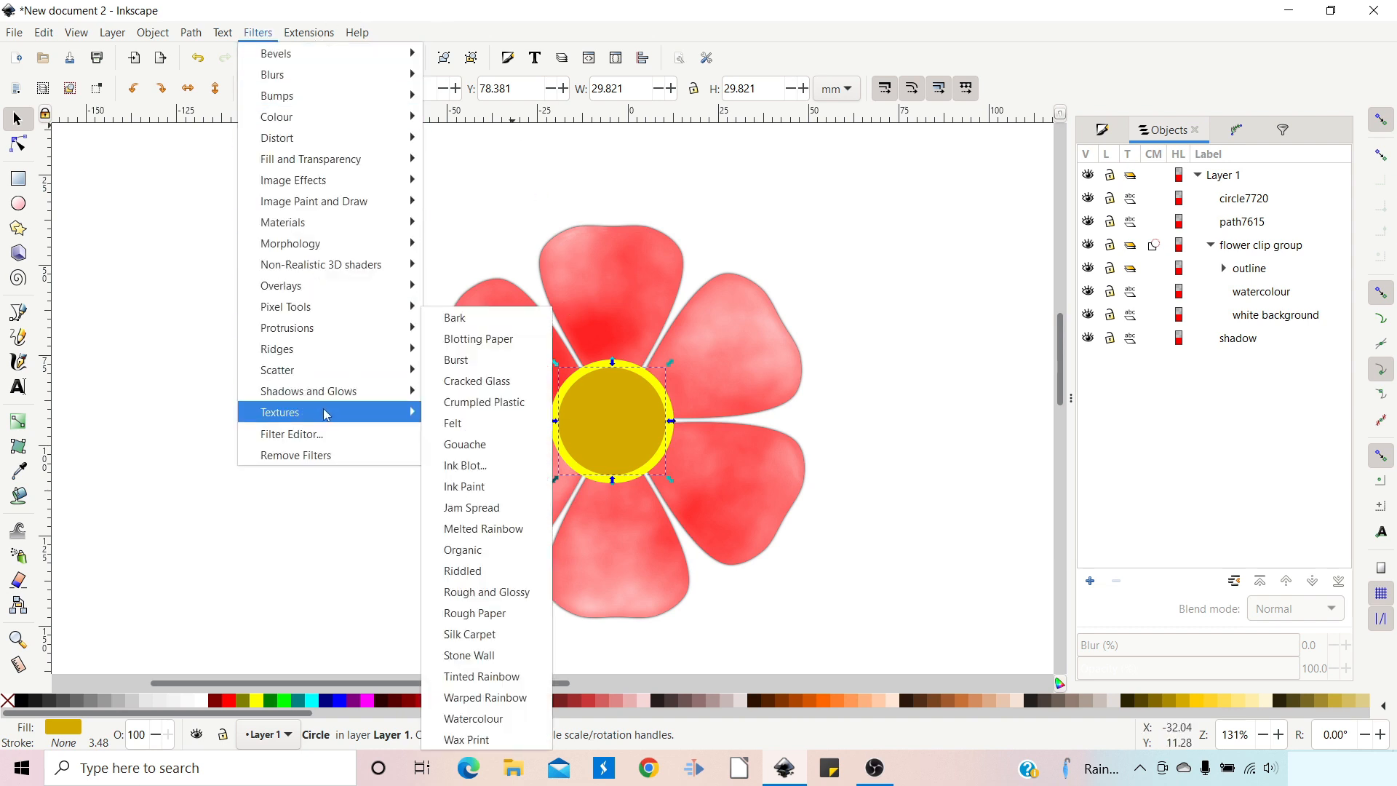
click(482, 719)
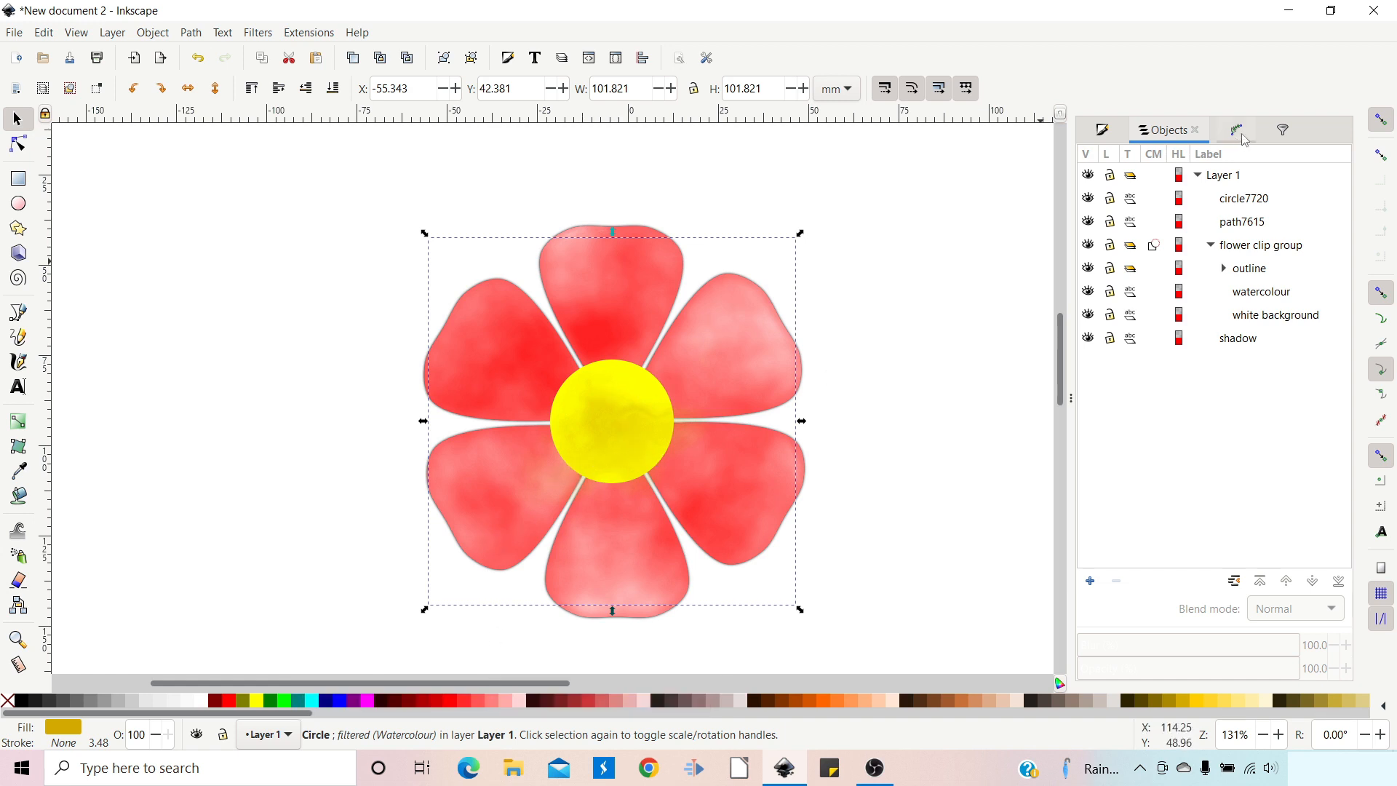
click(1285, 131)
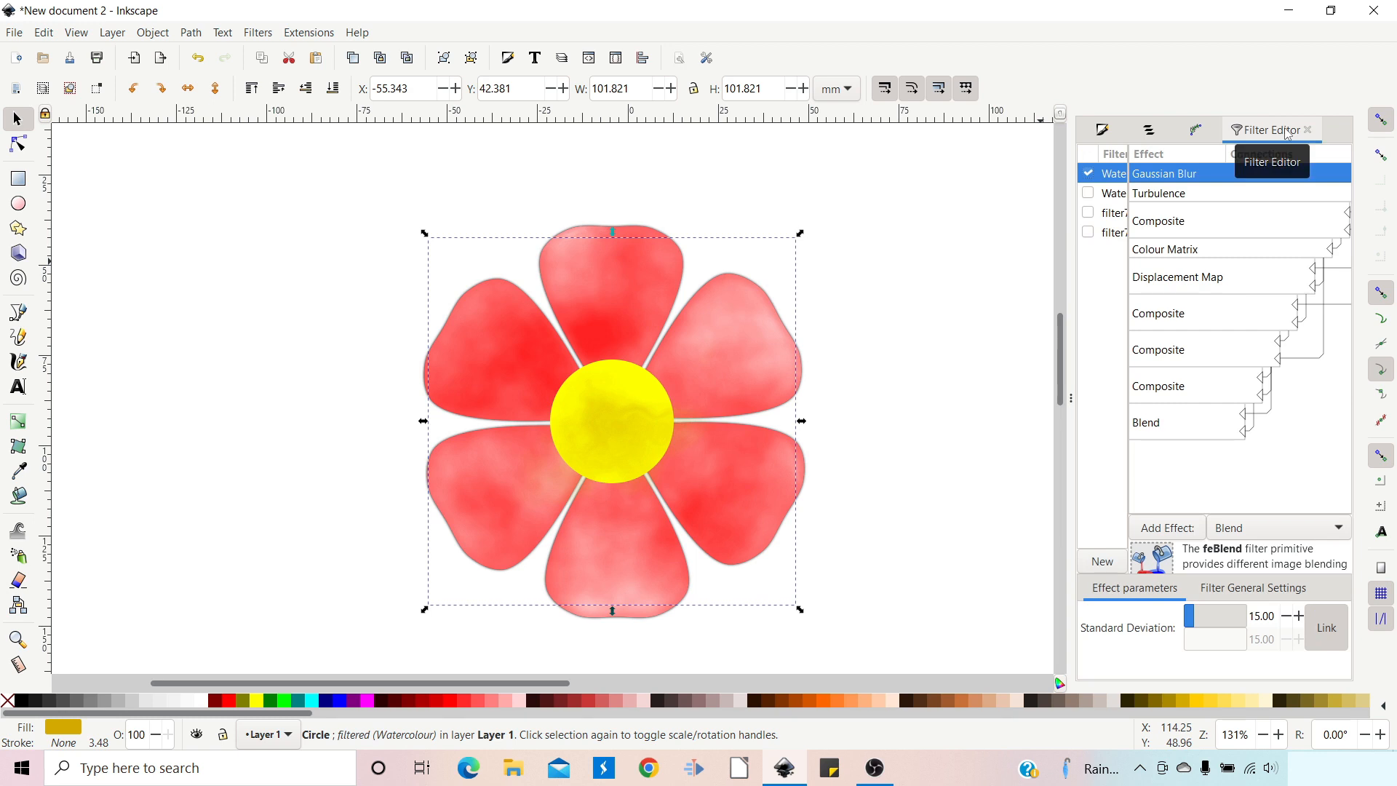
click(1170, 194)
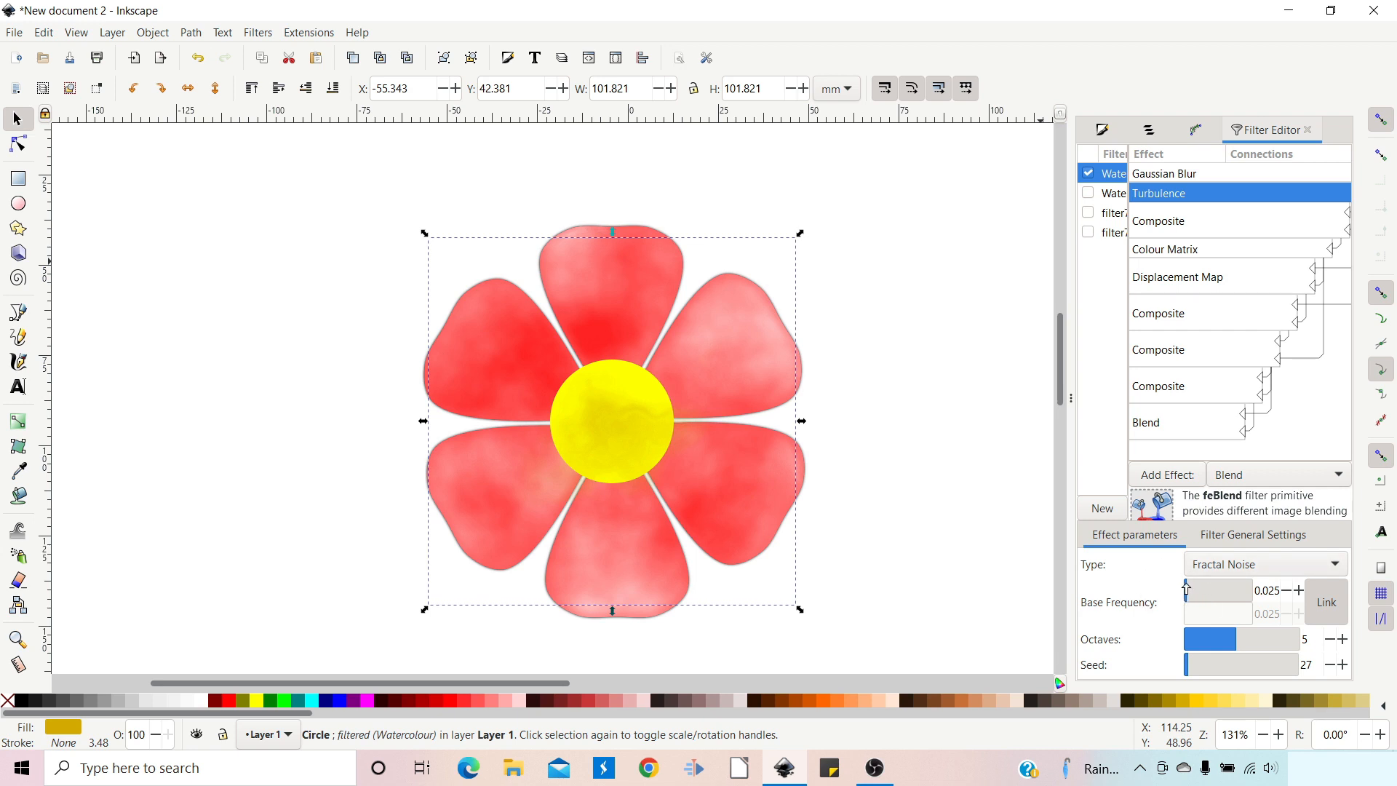
drag(1189, 588, 1230, 587)
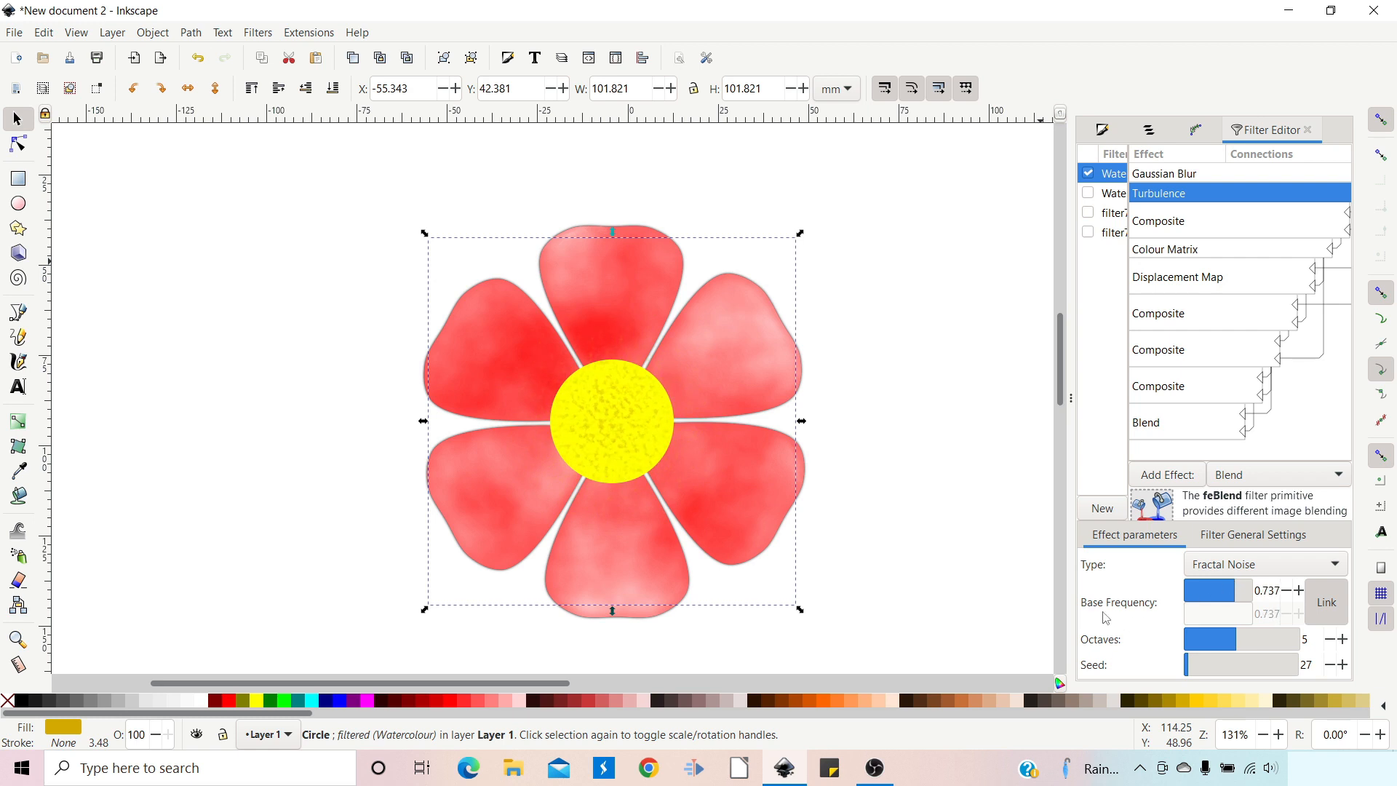
Step: Rename the filtered dark gold circle as "grain" and the yellow centre circle beneath it as "circle"
click(1150, 131)
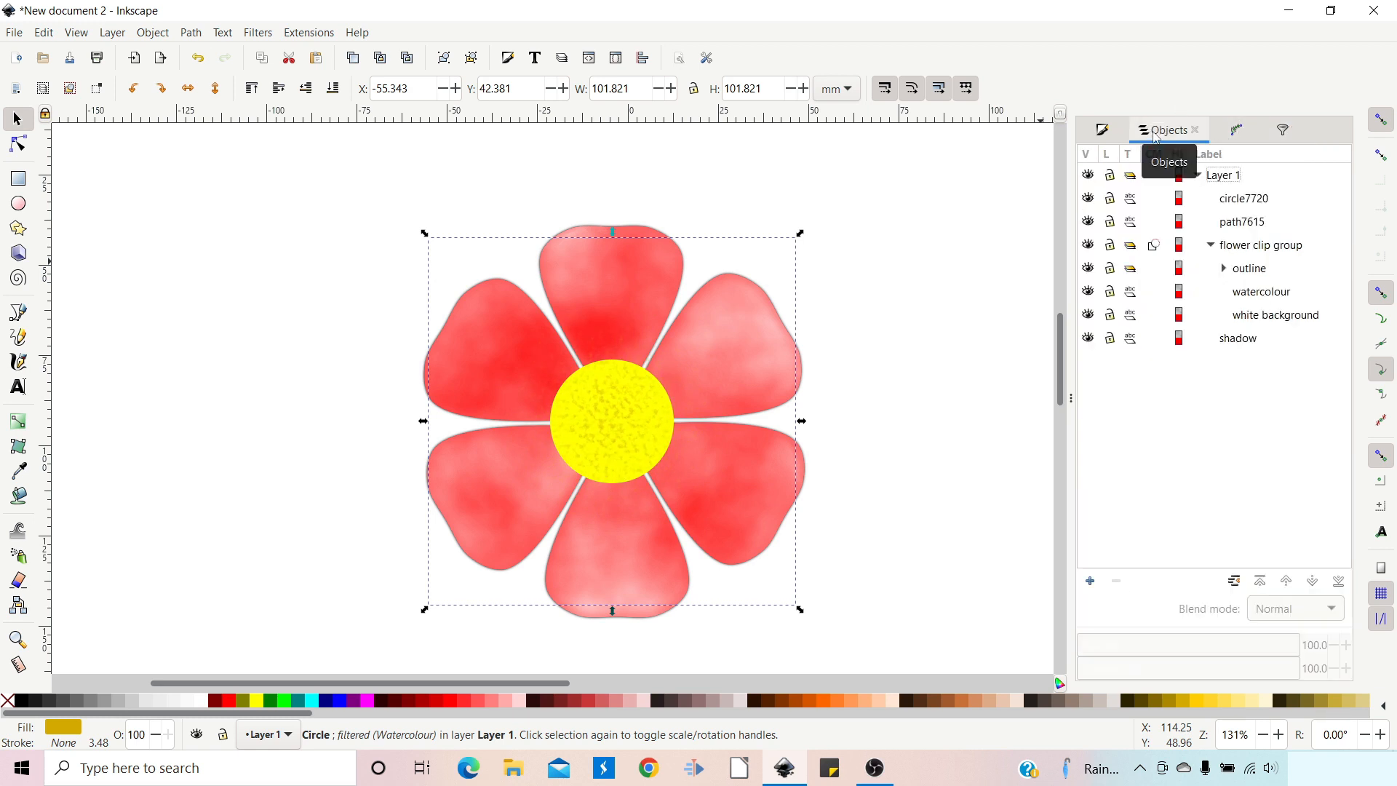
click(1237, 229)
click(1244, 199)
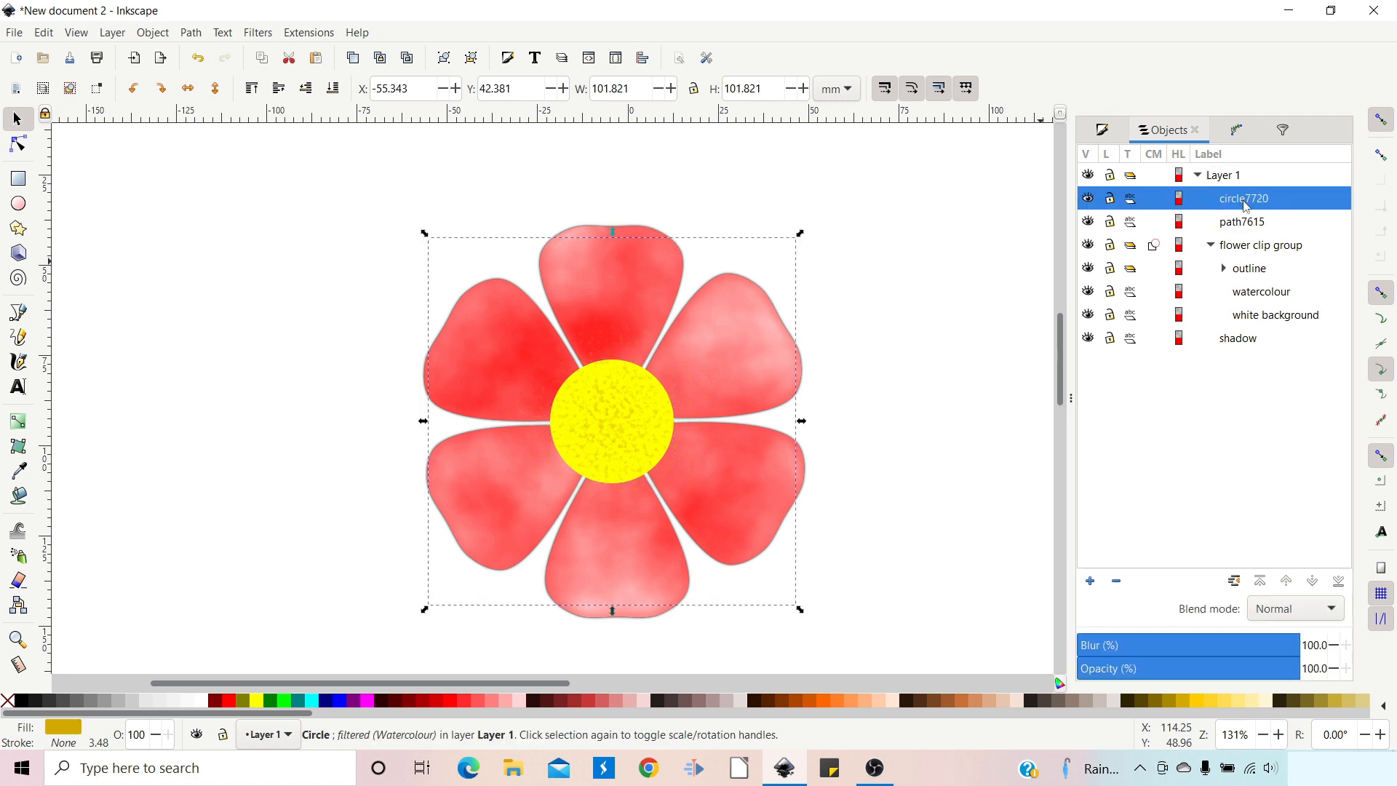
click(1245, 206)
text(grain)
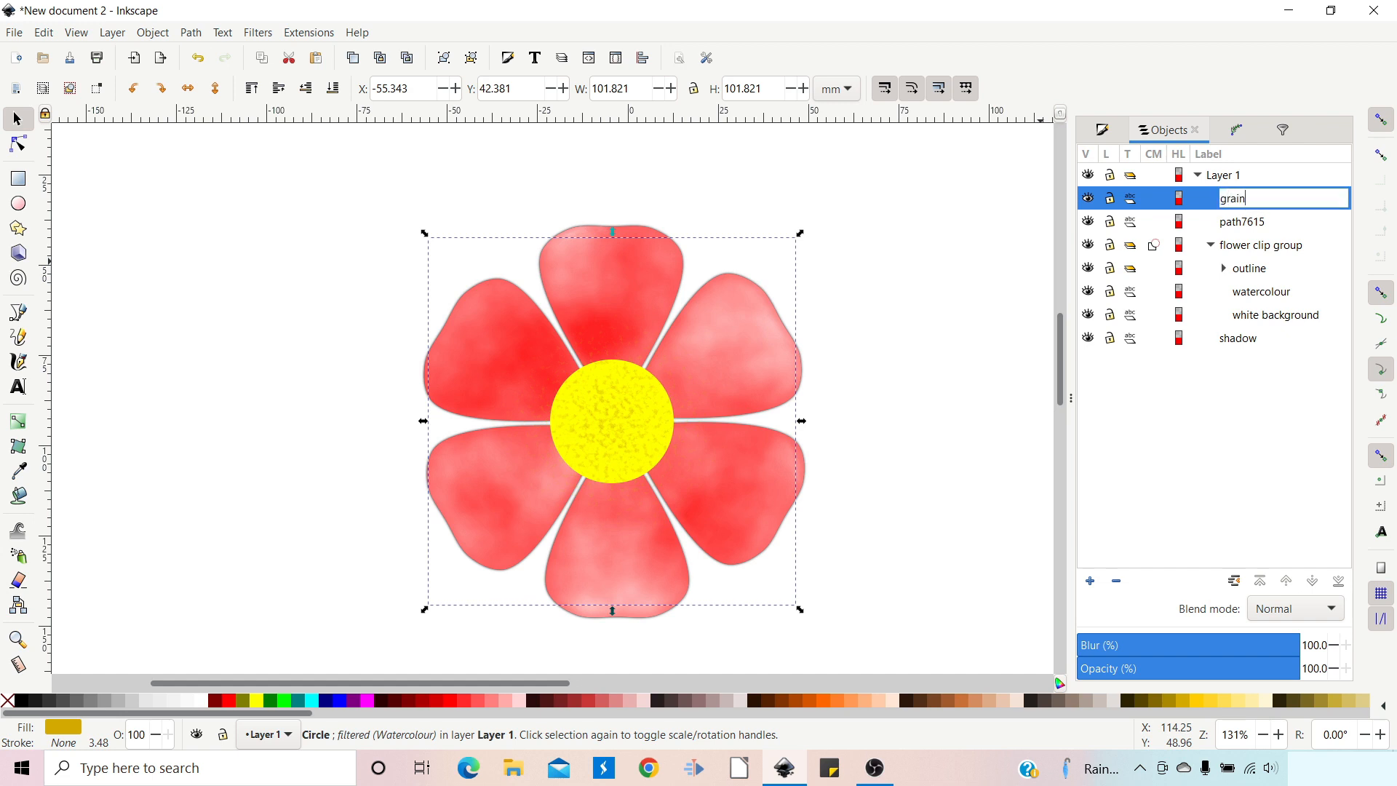
click(1237, 228)
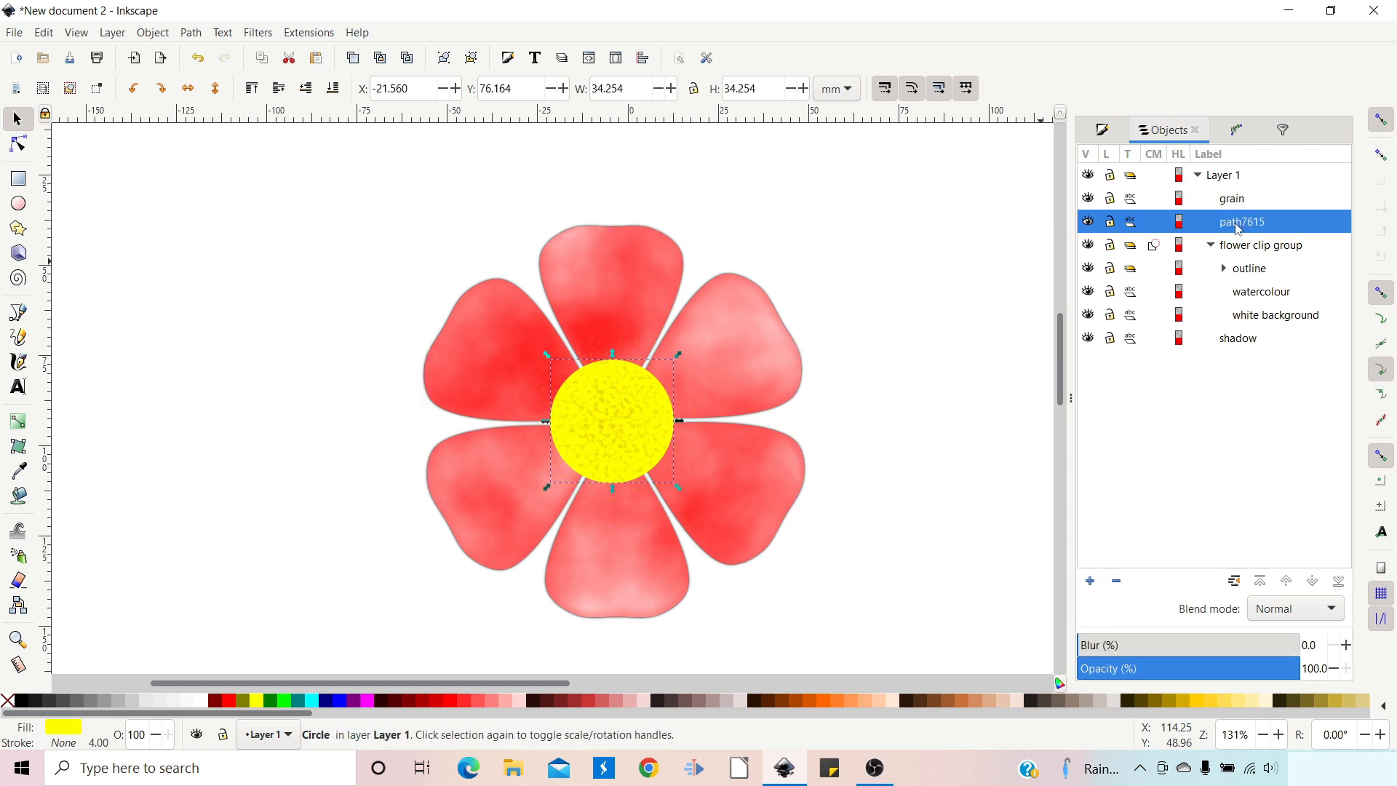
click(1239, 227)
text(circle)
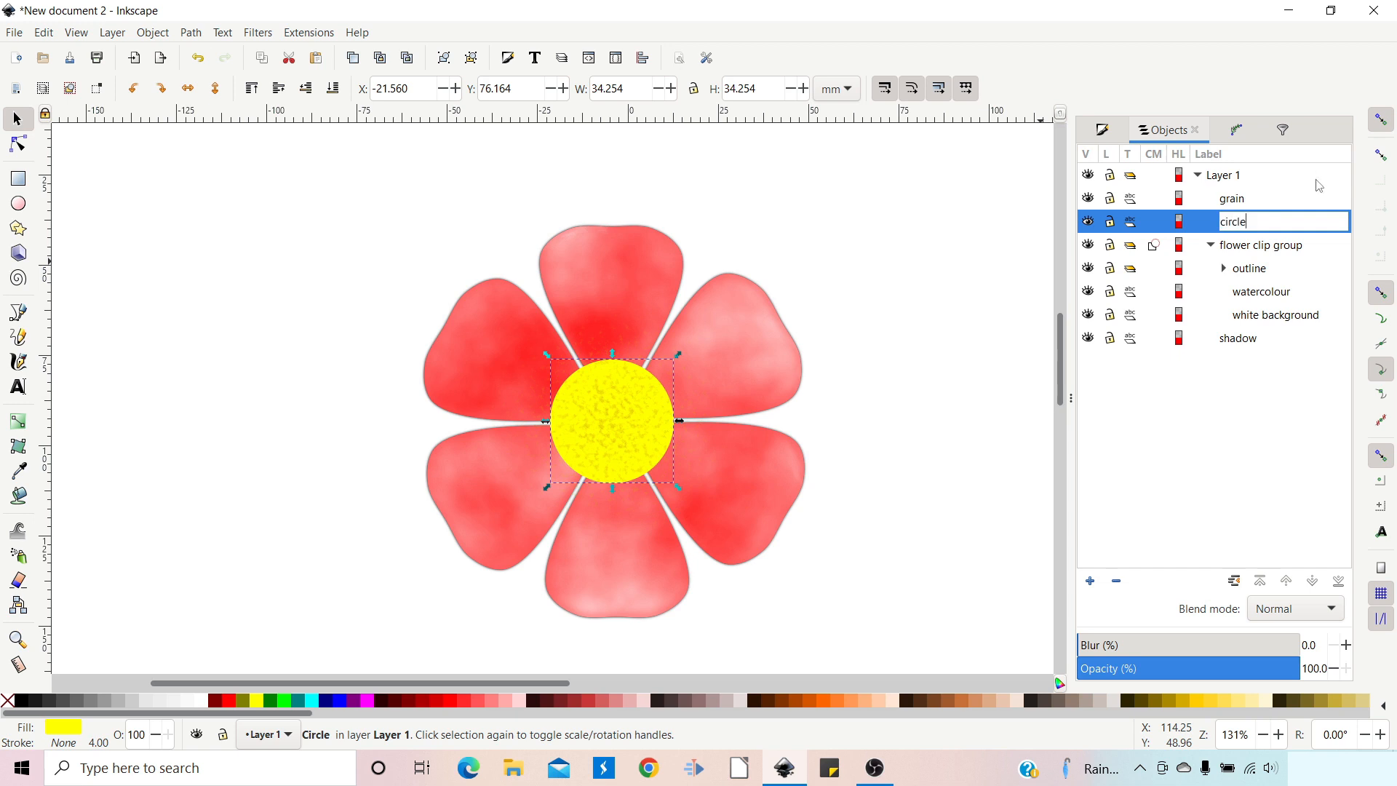
click(1319, 182)
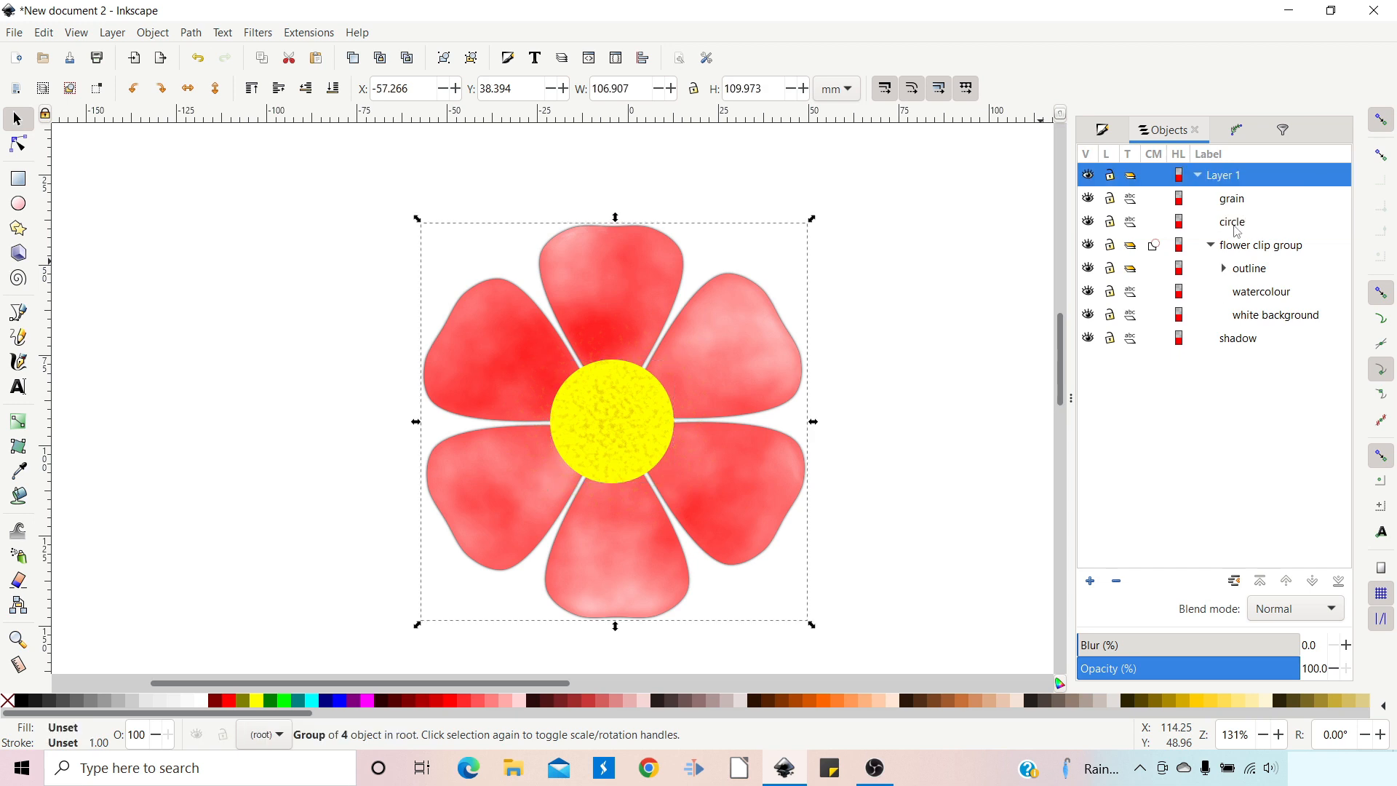
Step: Give the yellow centre circle a 2 mm stroke in #FFCC00 and blur it by 5.5%
click(1237, 230)
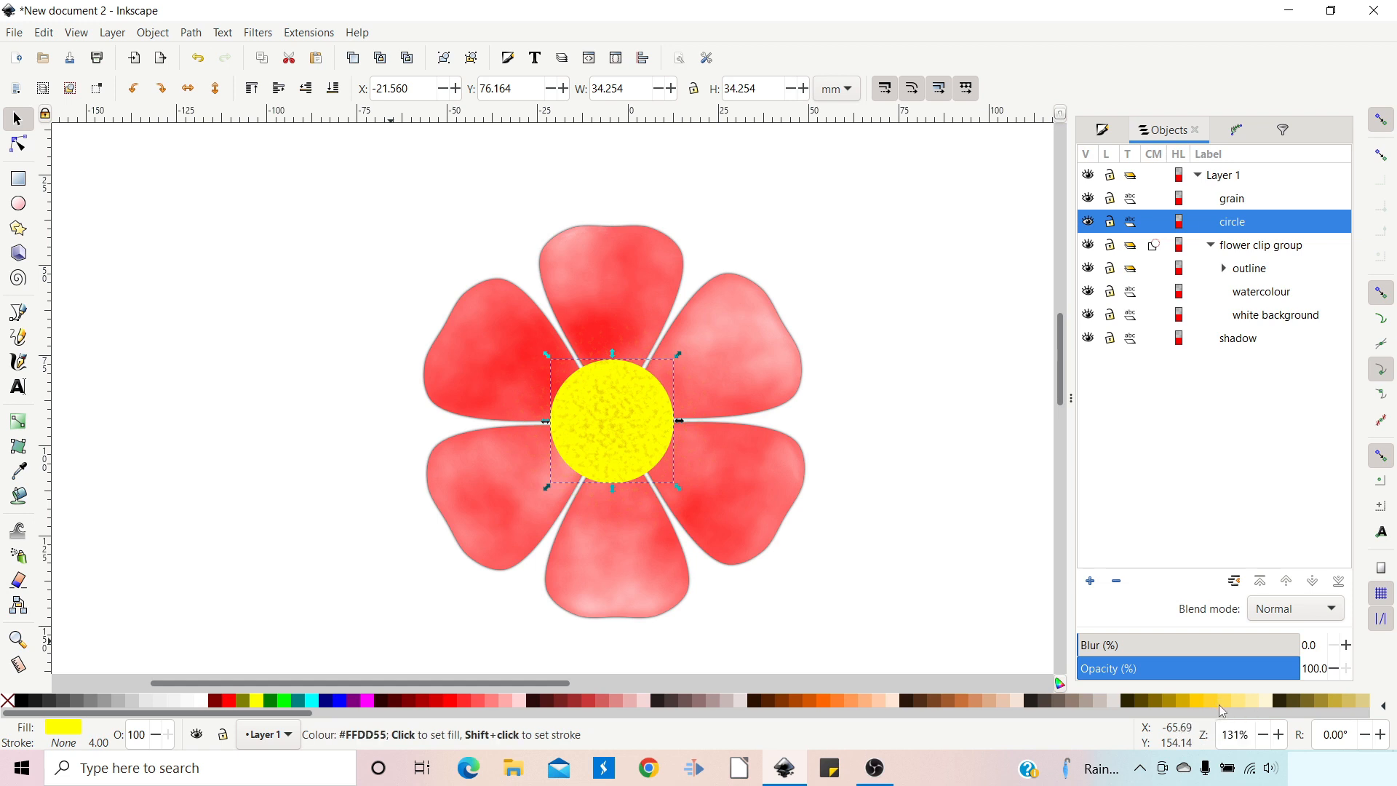
shift+click(1197, 701)
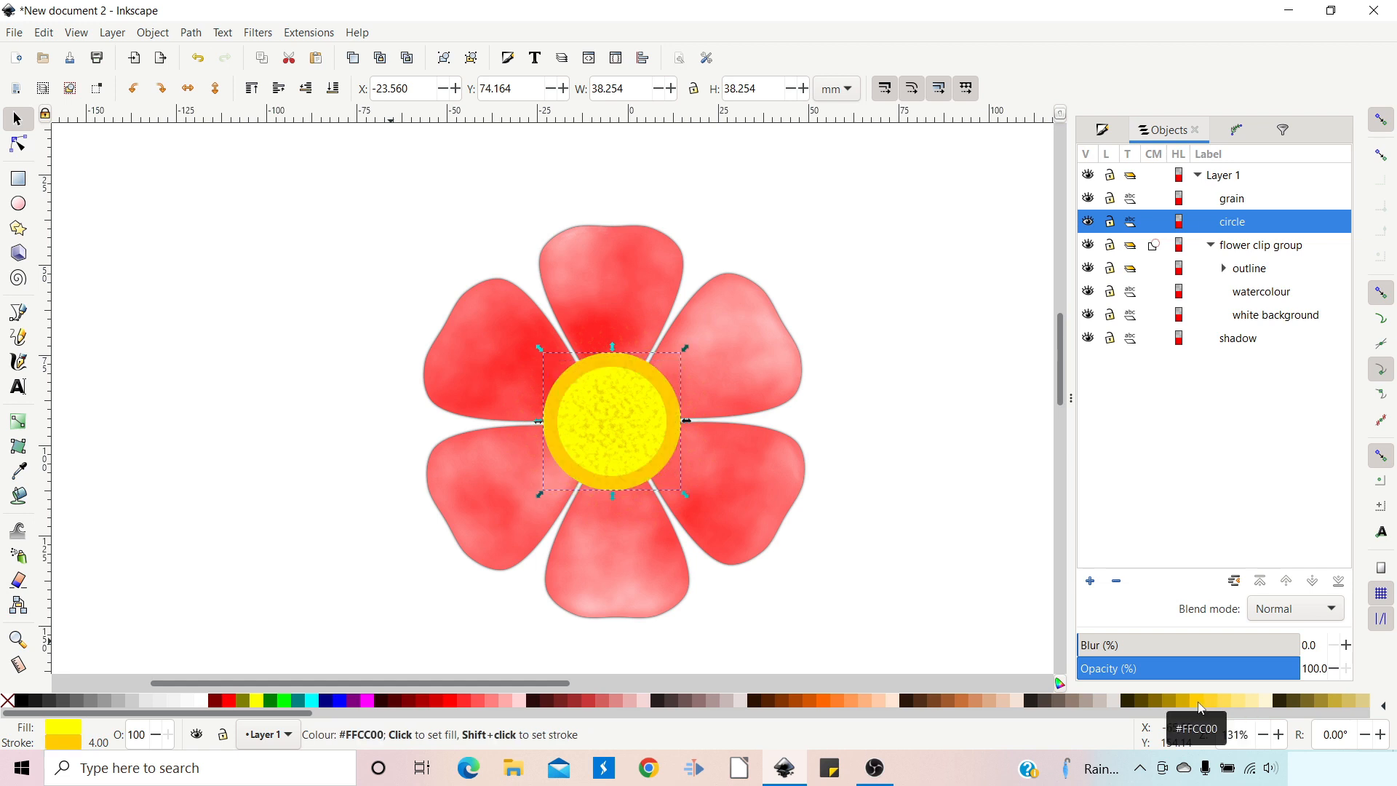
right_click(102, 744)
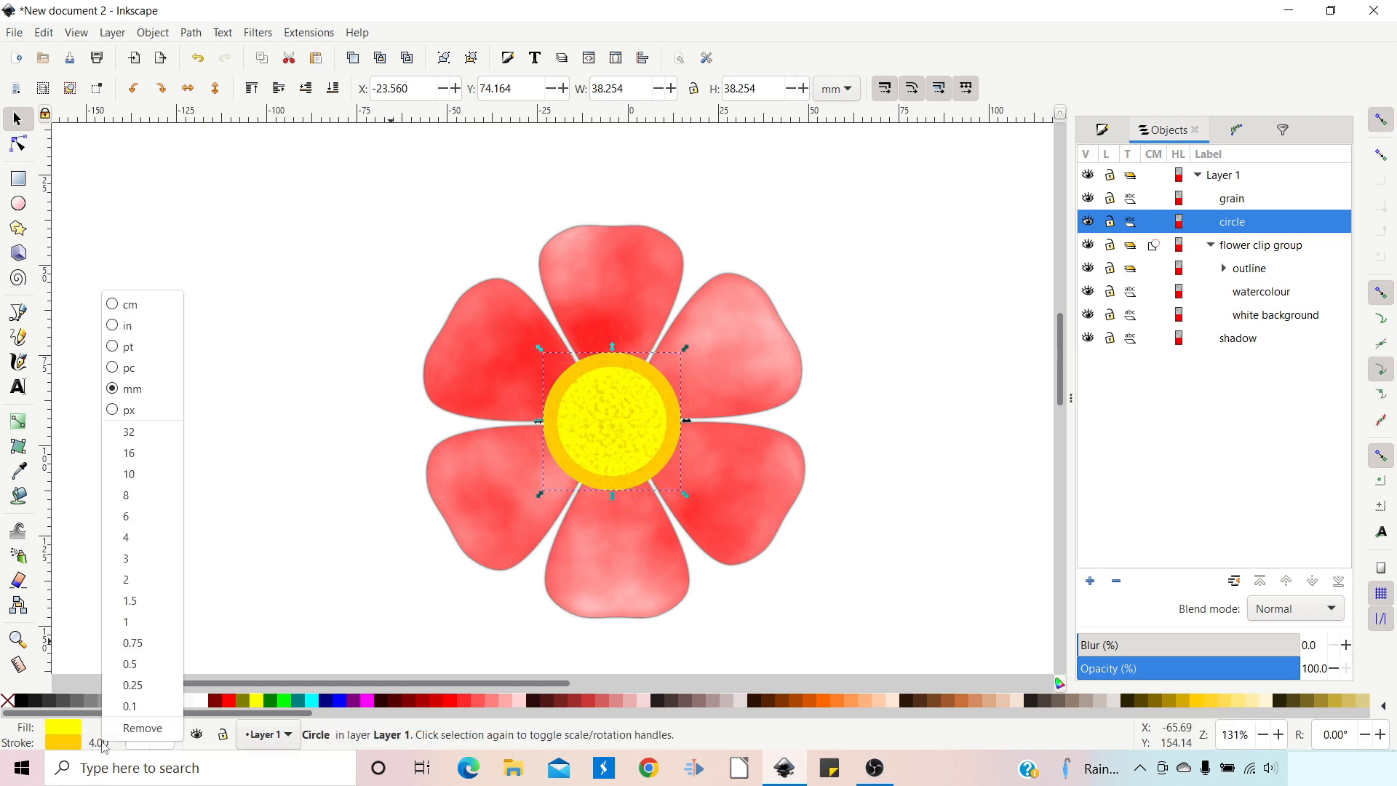
click(135, 562)
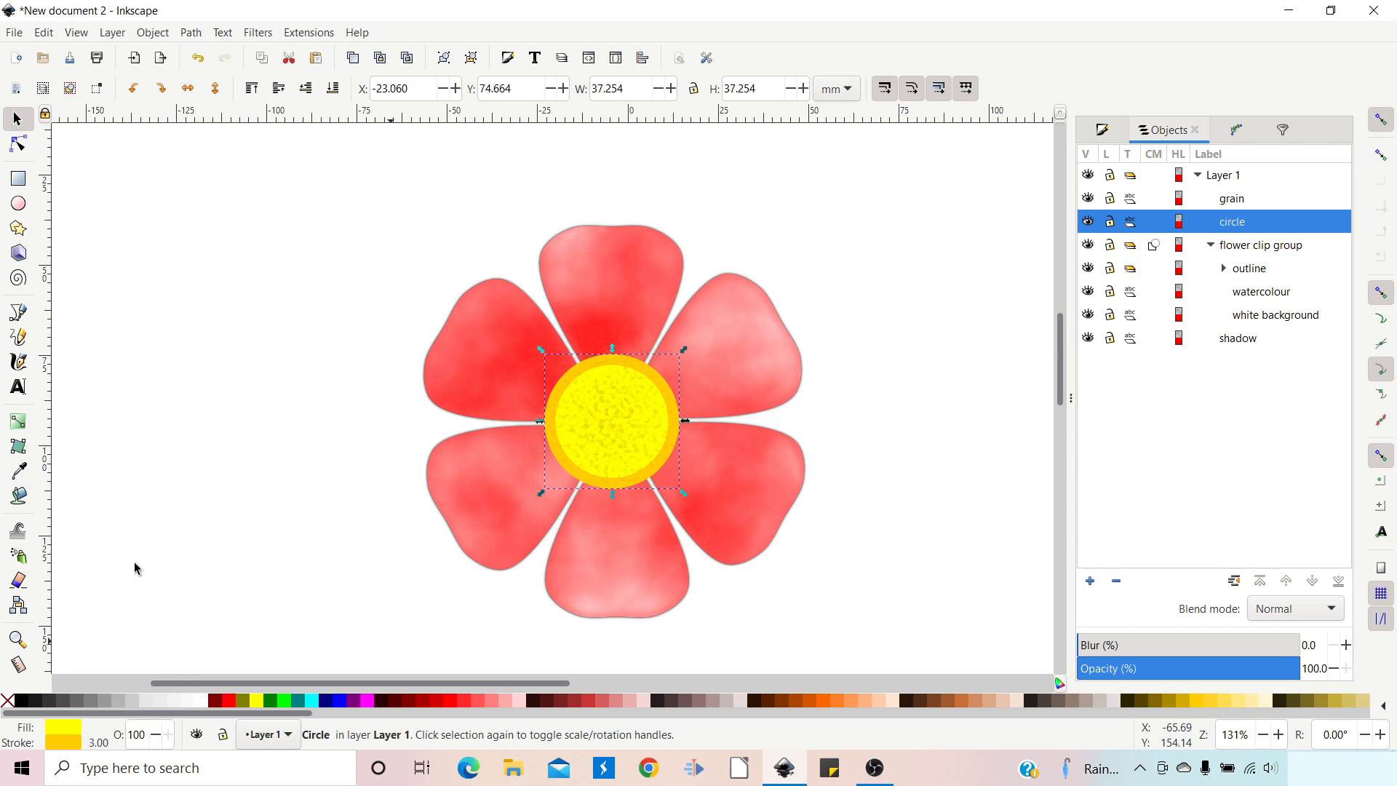
right_click(98, 745)
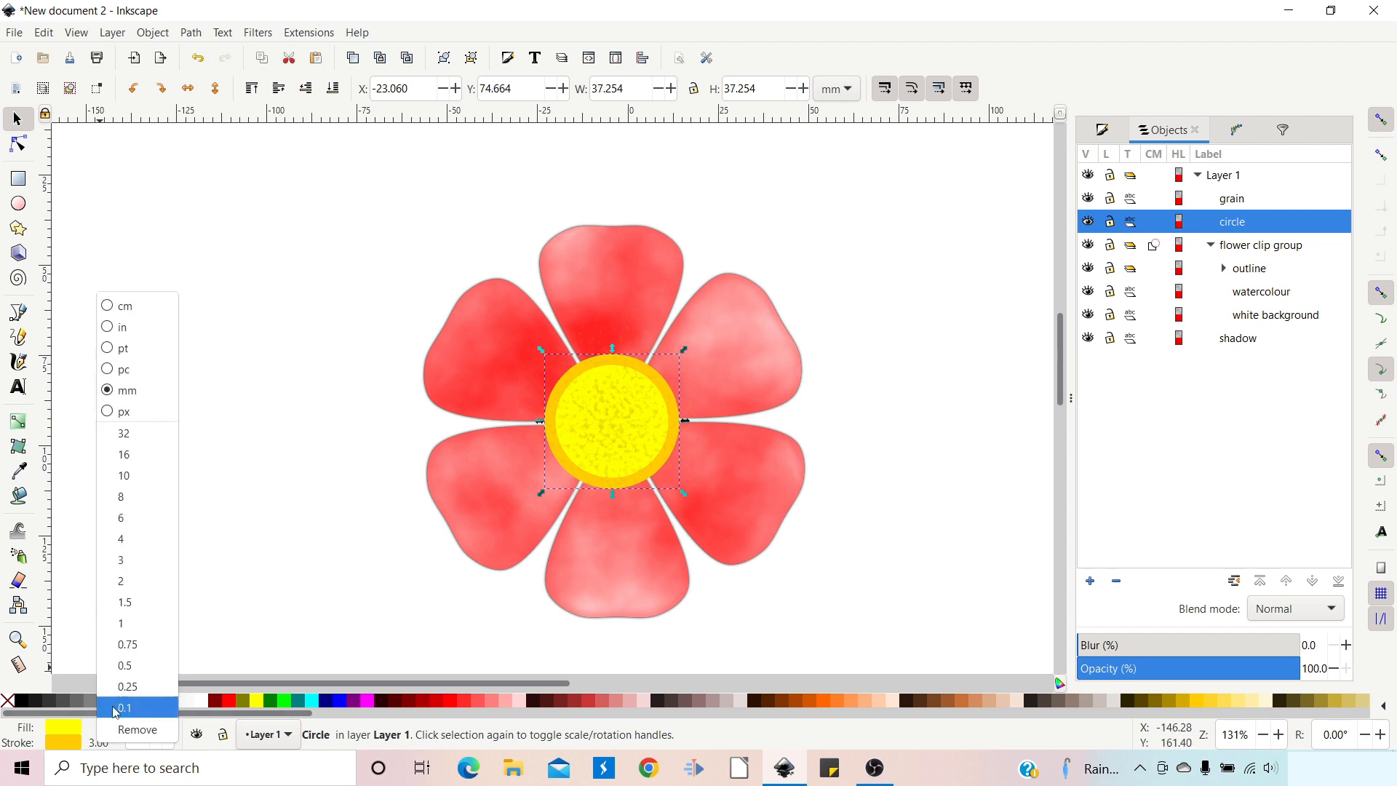
click(133, 581)
click(1087, 645)
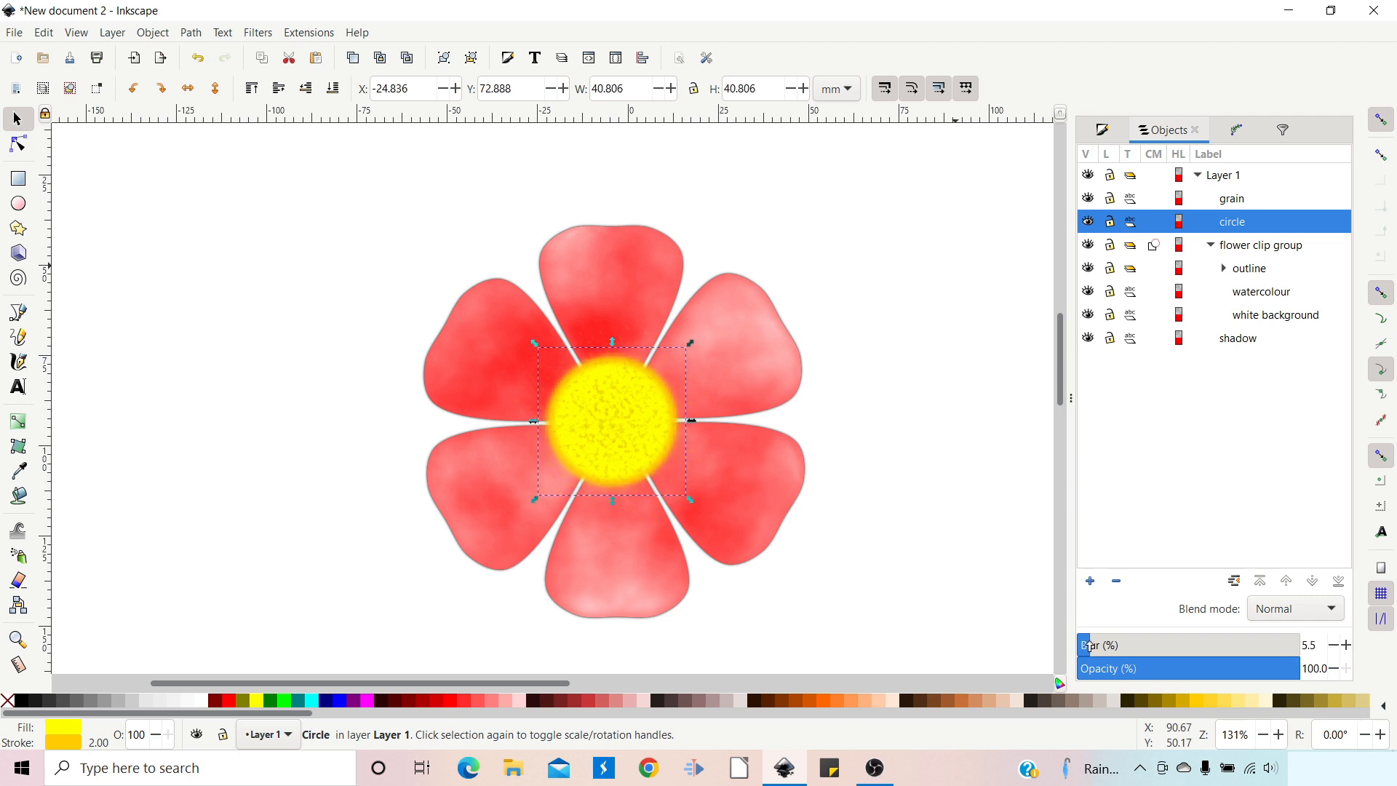
click(939, 414)
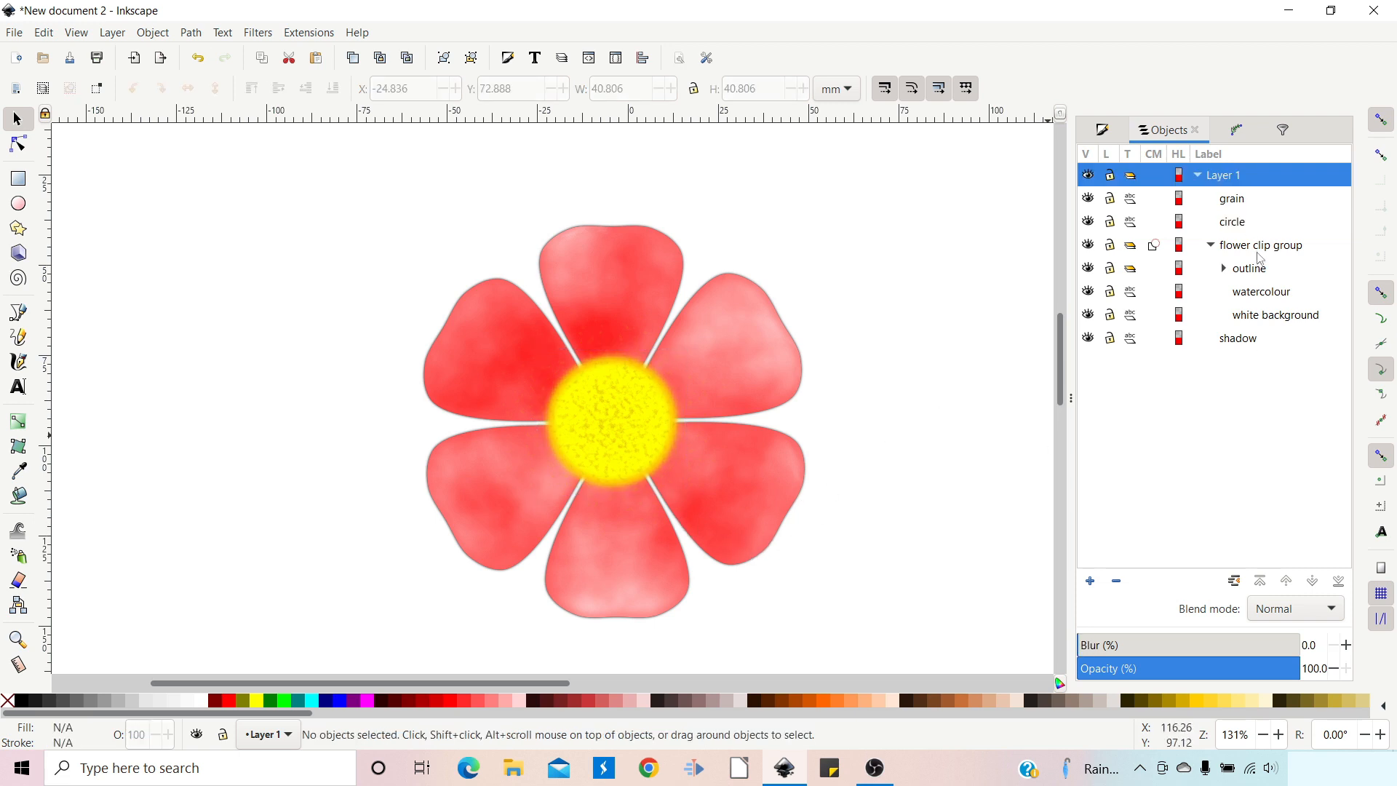
Step: Change the stroke colour of the path inside the outline group to #FF2A2A
click(1246, 272)
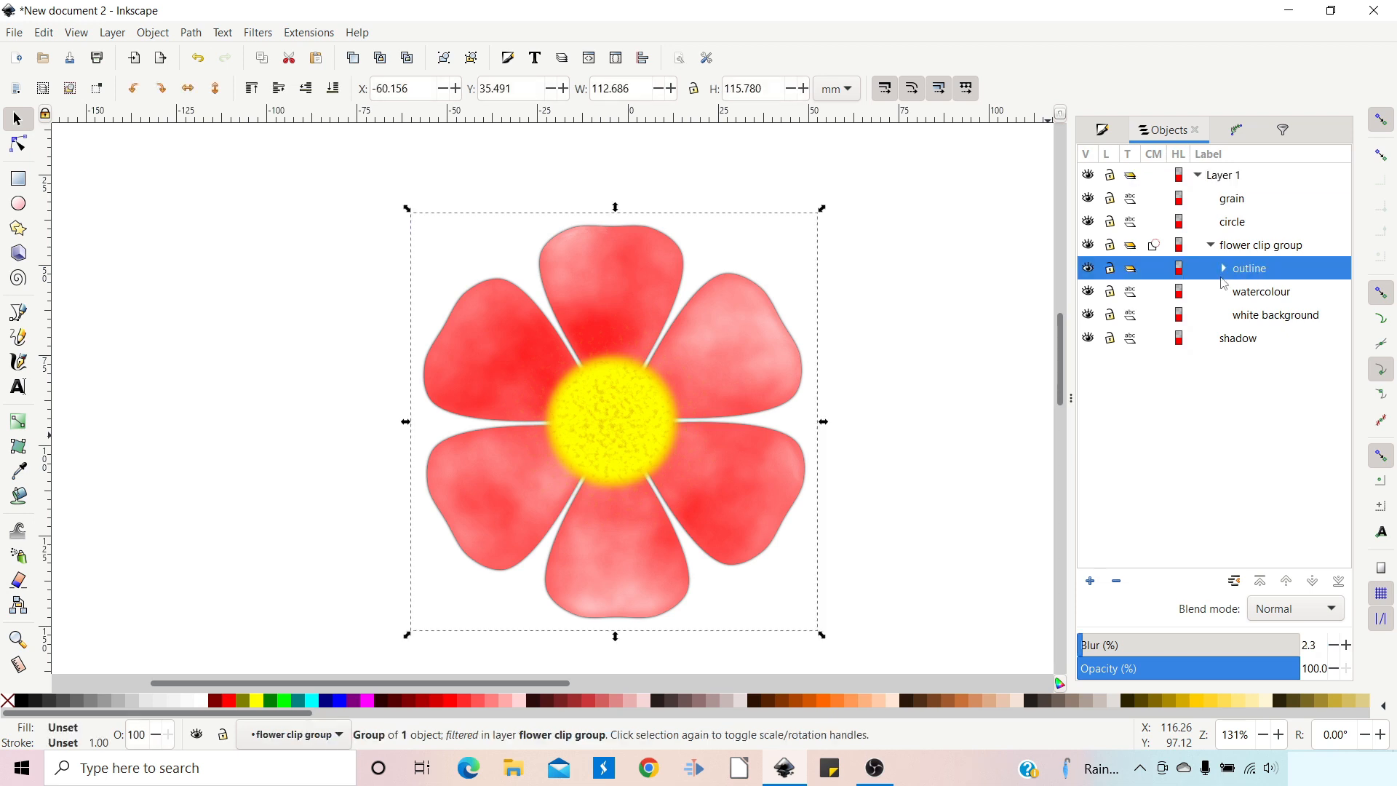
click(1225, 269)
click(1263, 292)
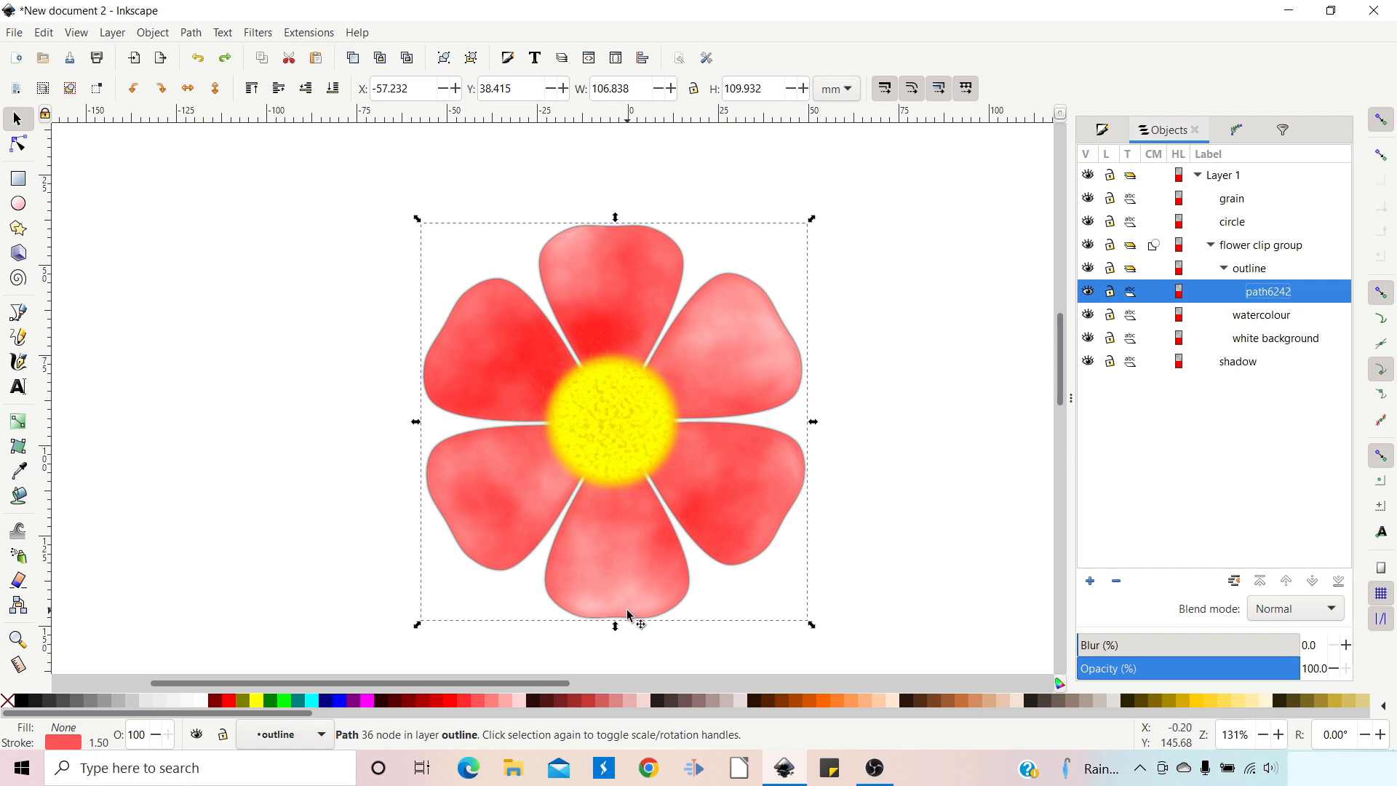
shift+click(466, 704)
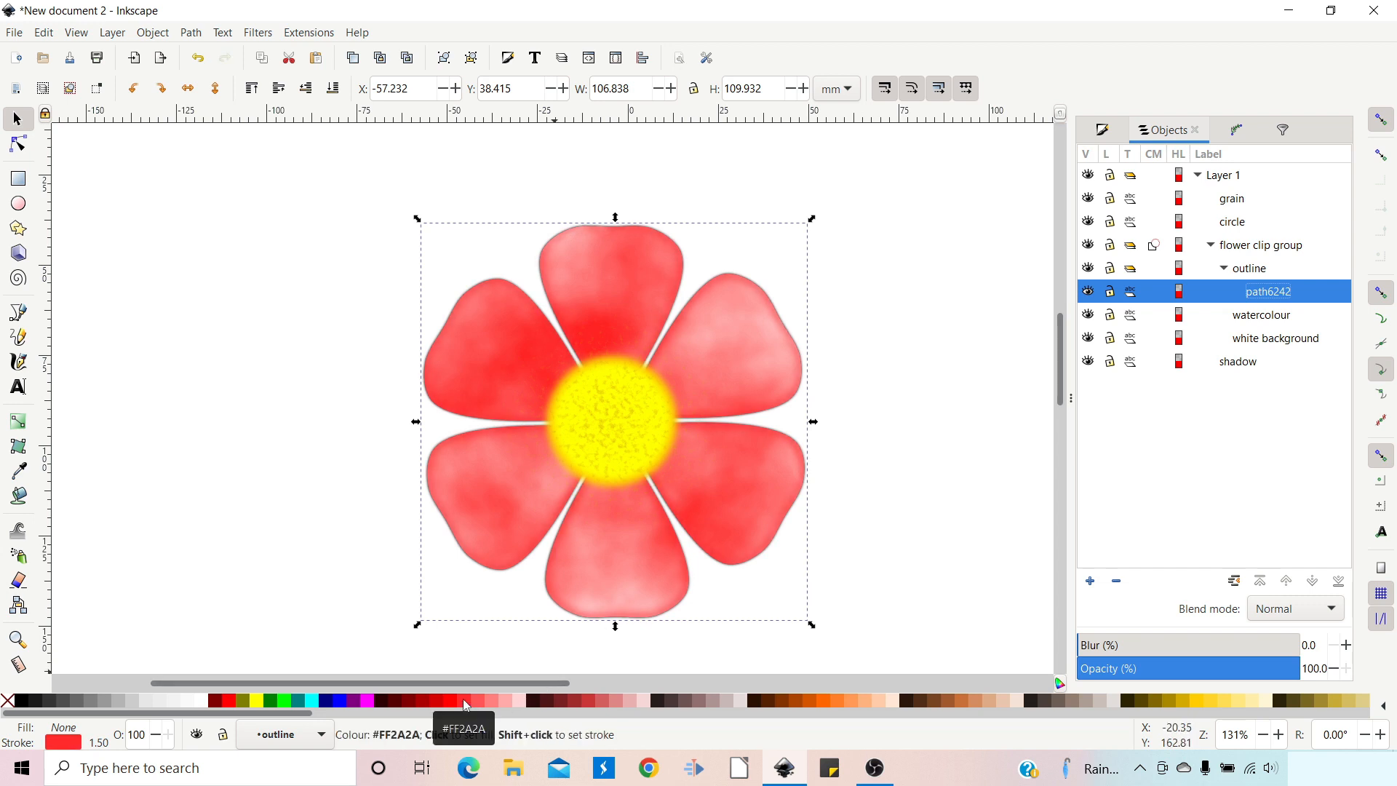
click(969, 456)
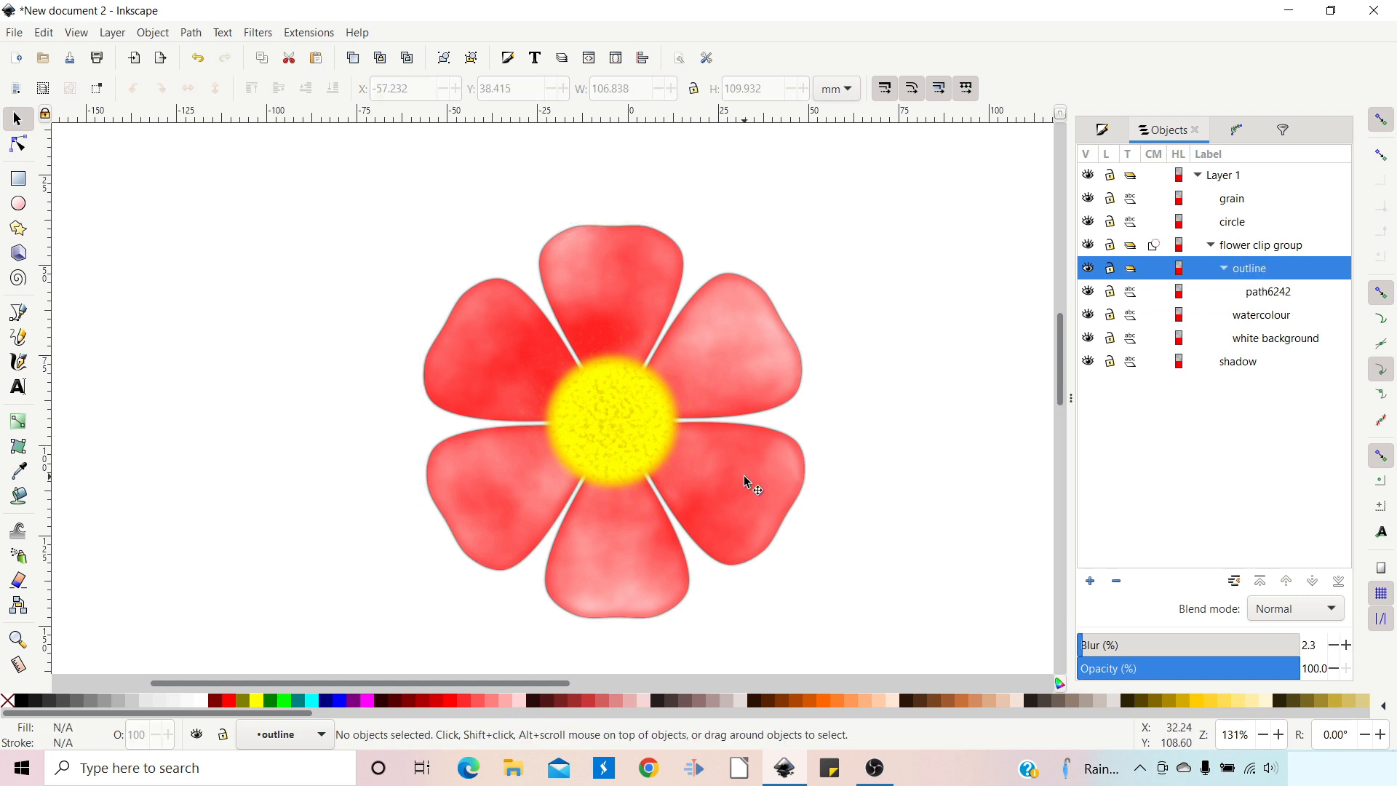
Step: Set the blur of the flower's shadow to 2.0%
click(1244, 362)
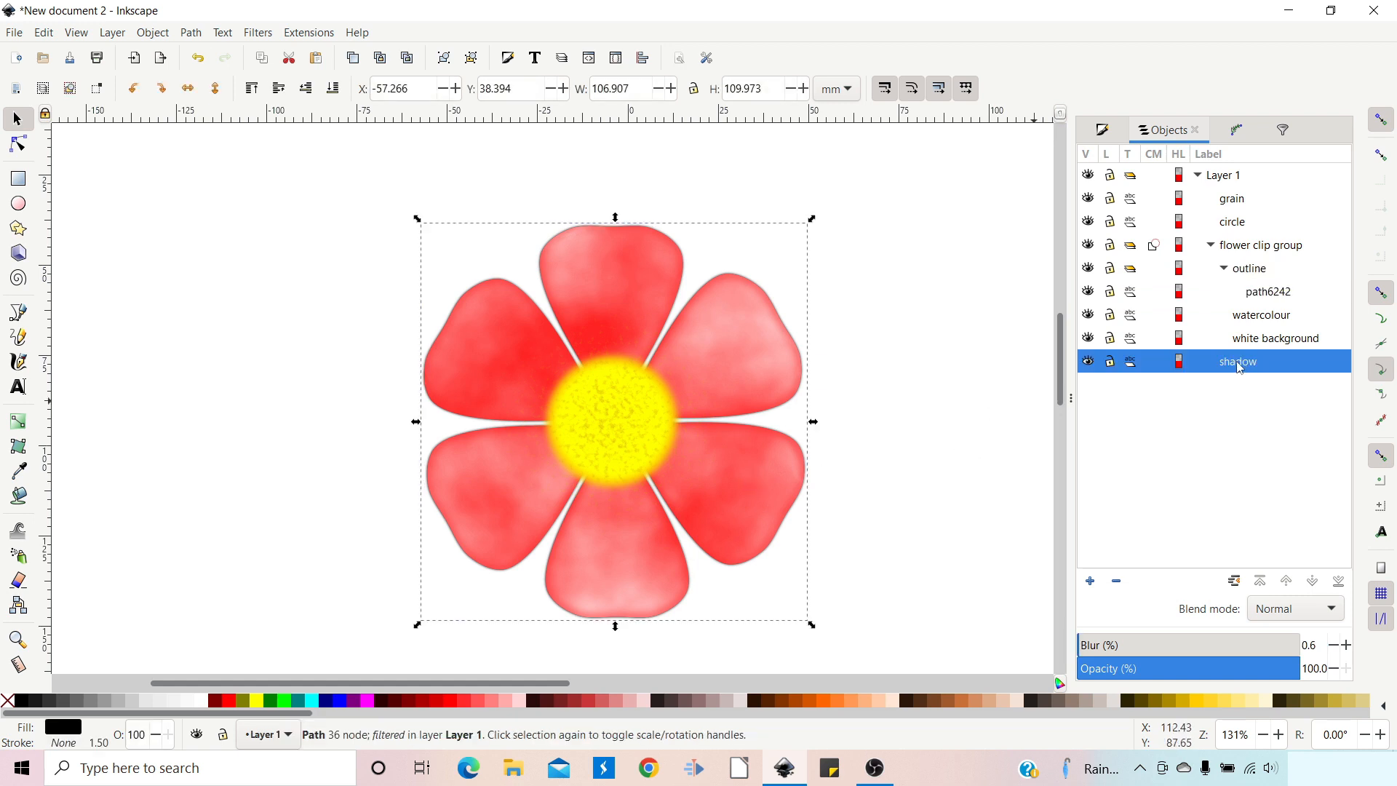
click(1083, 644)
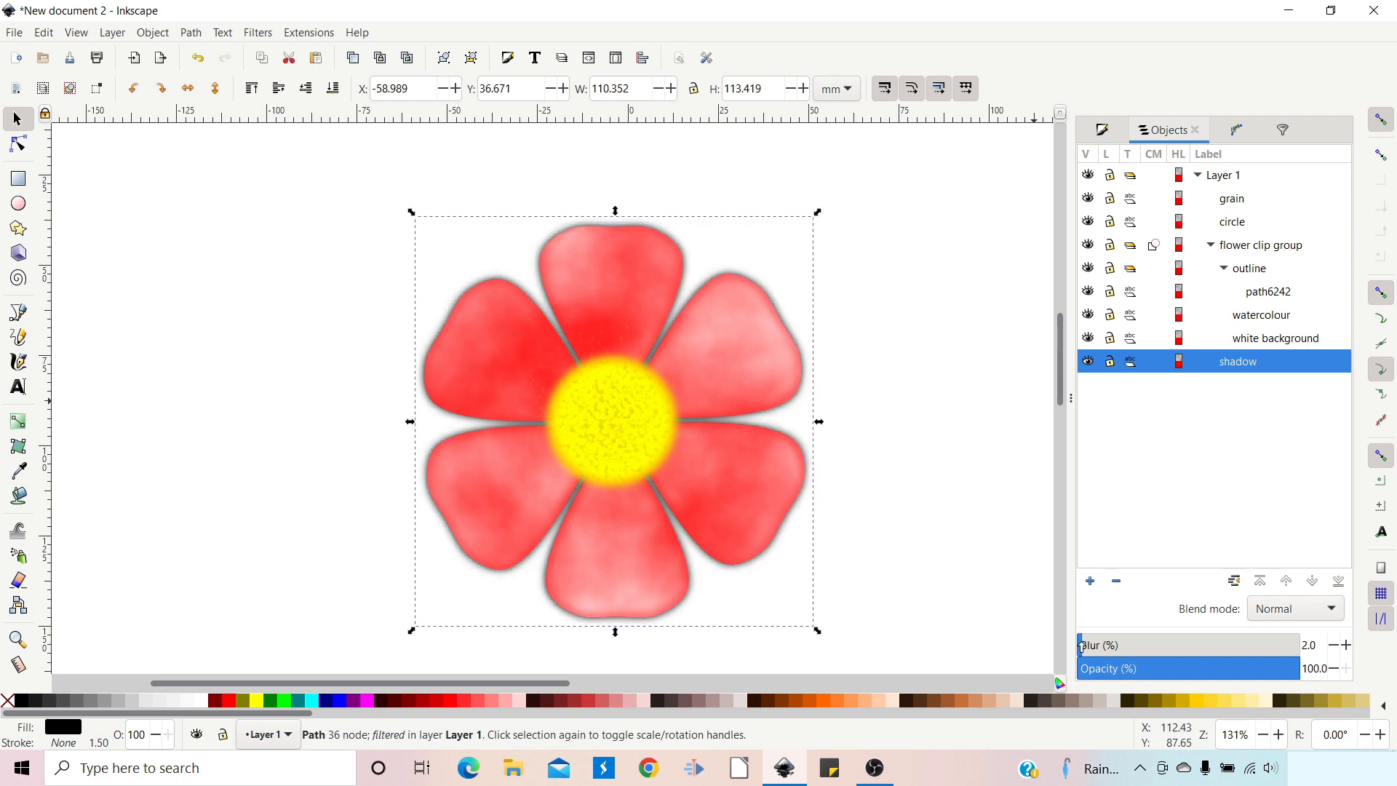
click(972, 415)
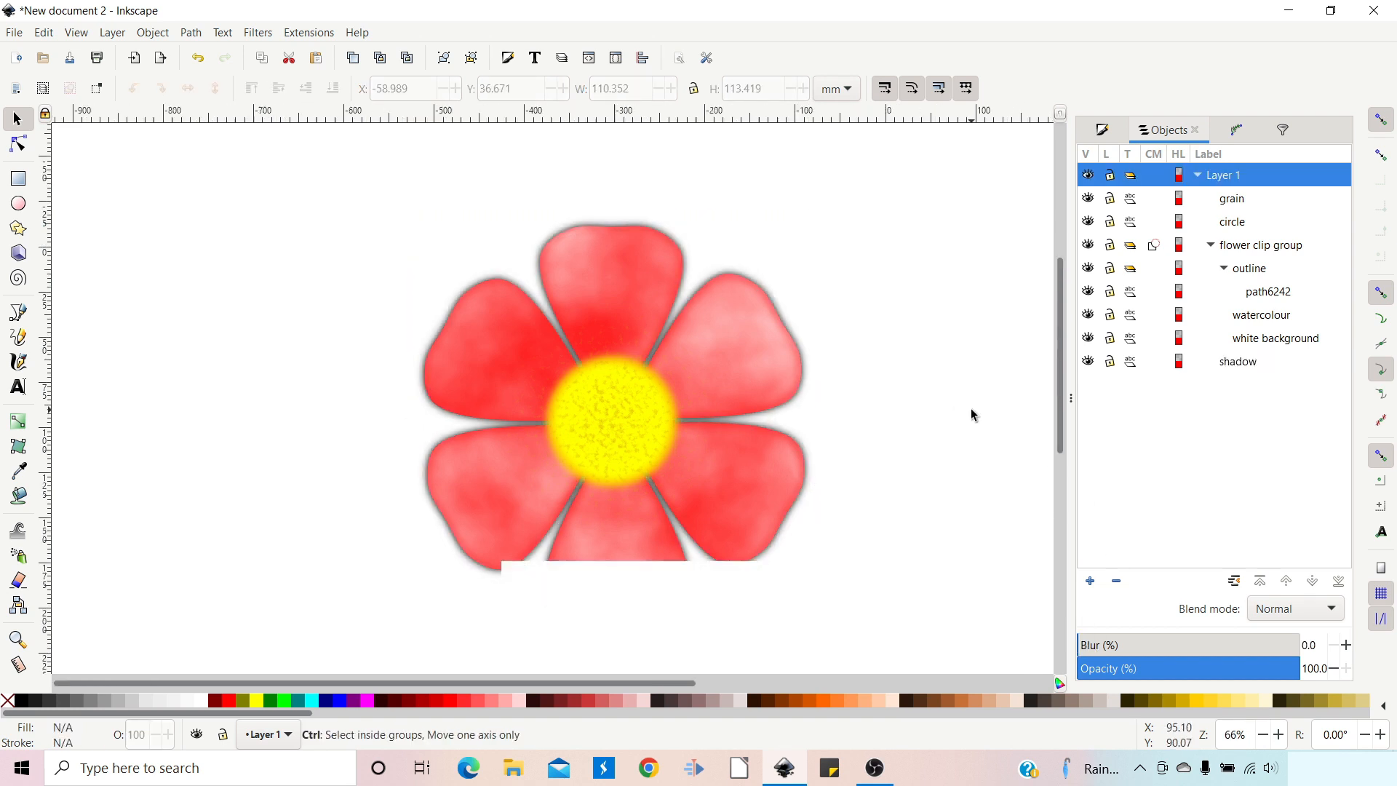
Step: Group the grain, circle, flower clip group and shadow into a single flower group
scroll(972, 415, down, 4)
drag(793, 340, 948, 483)
click(445, 58)
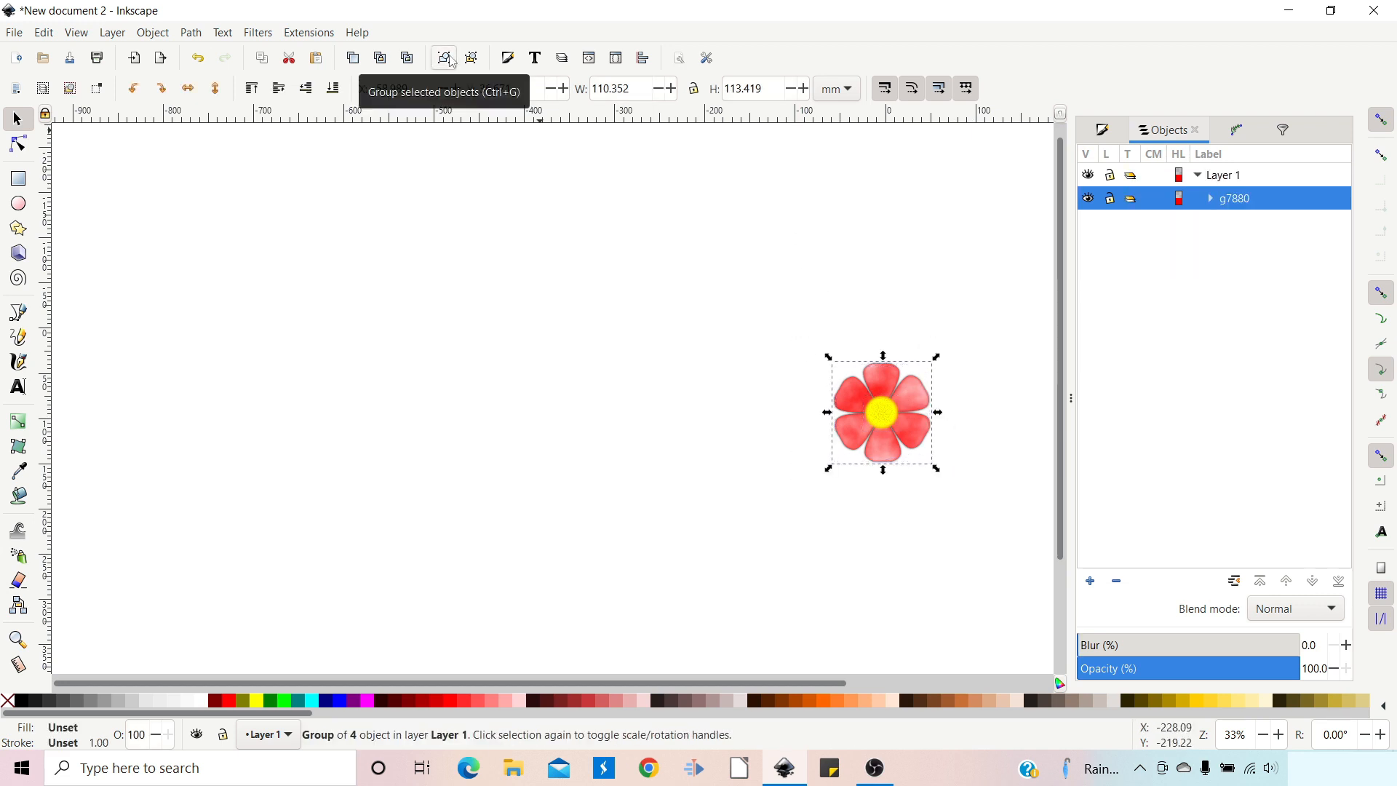
click(886, 425)
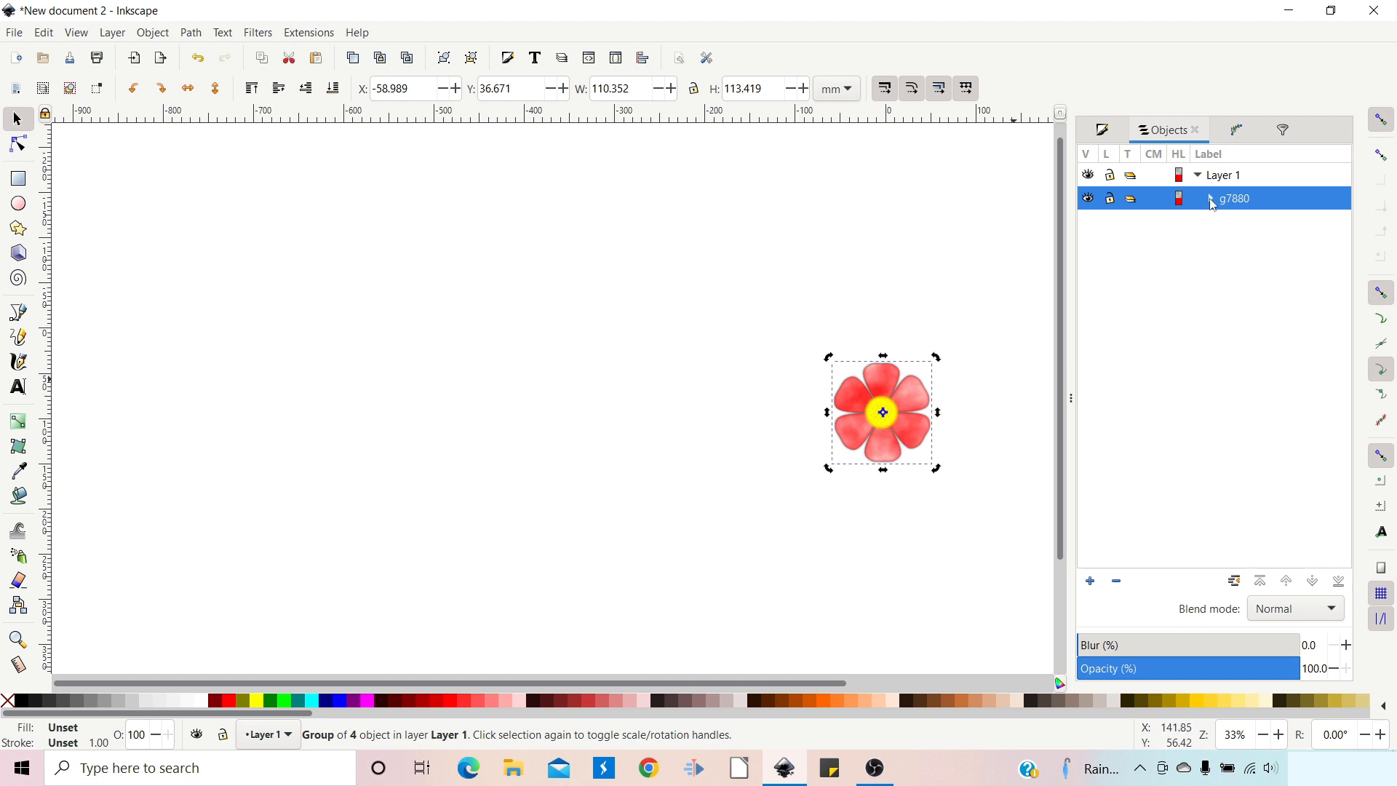
Step: Adjust the grain's Watercolour filter to a Gaussian blur standard deviation of 9.20 and a turbulence base frequency of 0.463
click(1212, 198)
double_click(1245, 223)
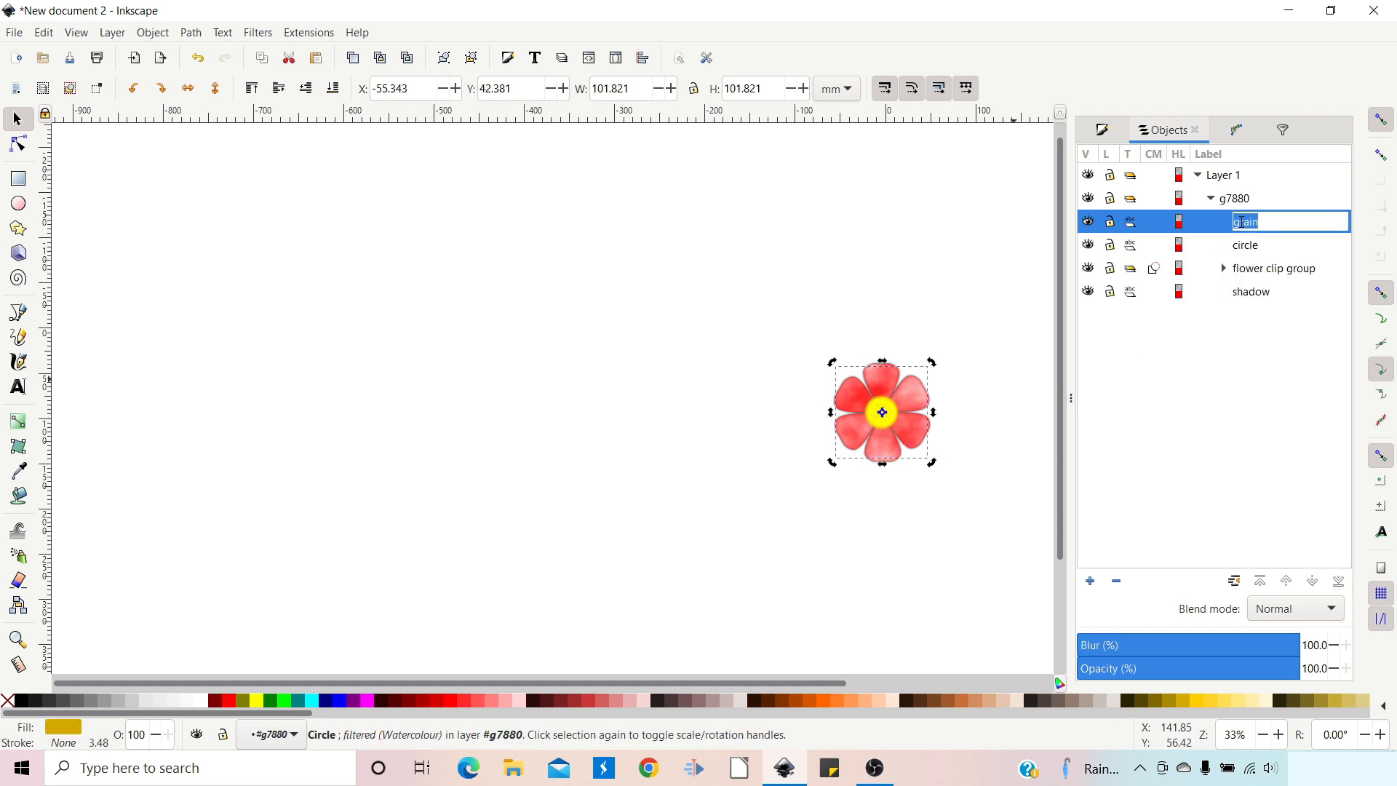
click(1209, 227)
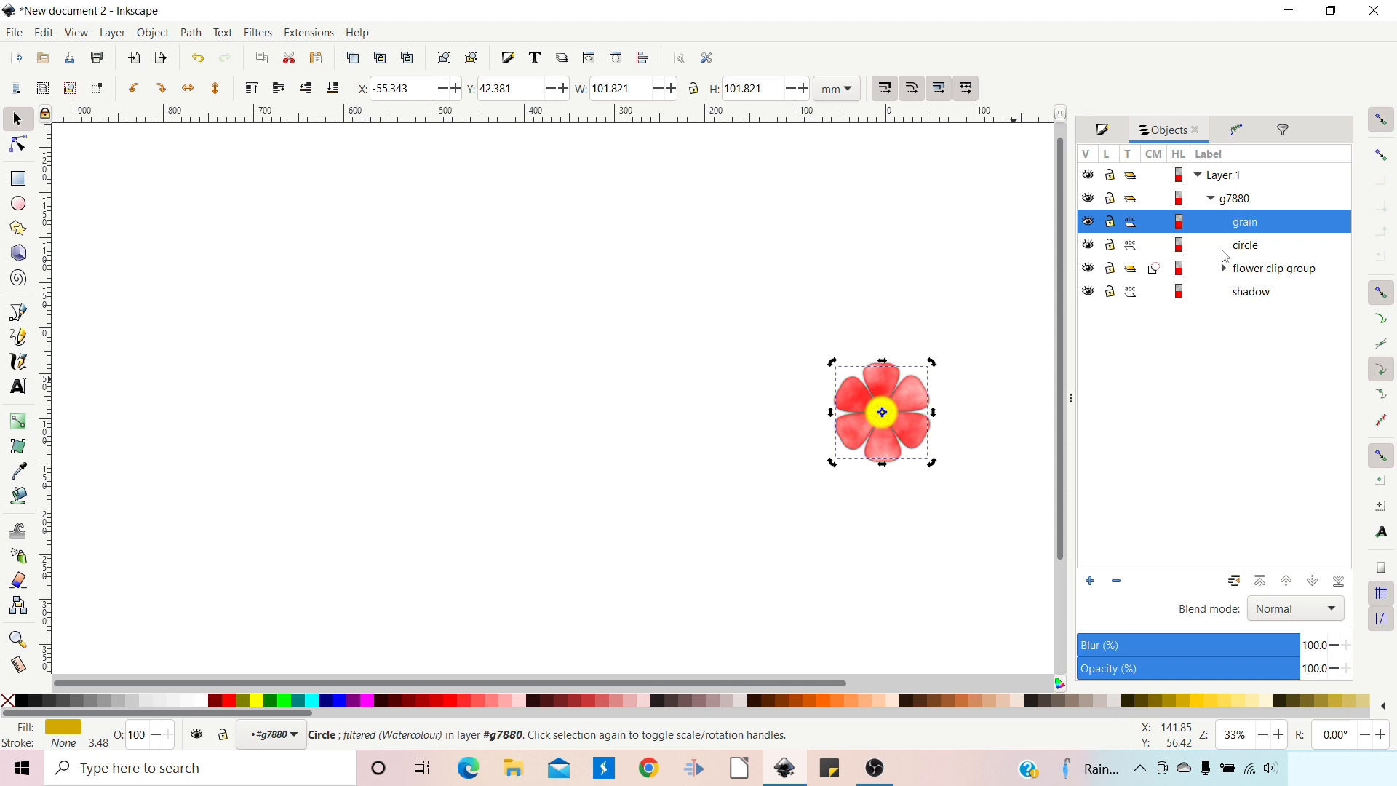
click(1283, 129)
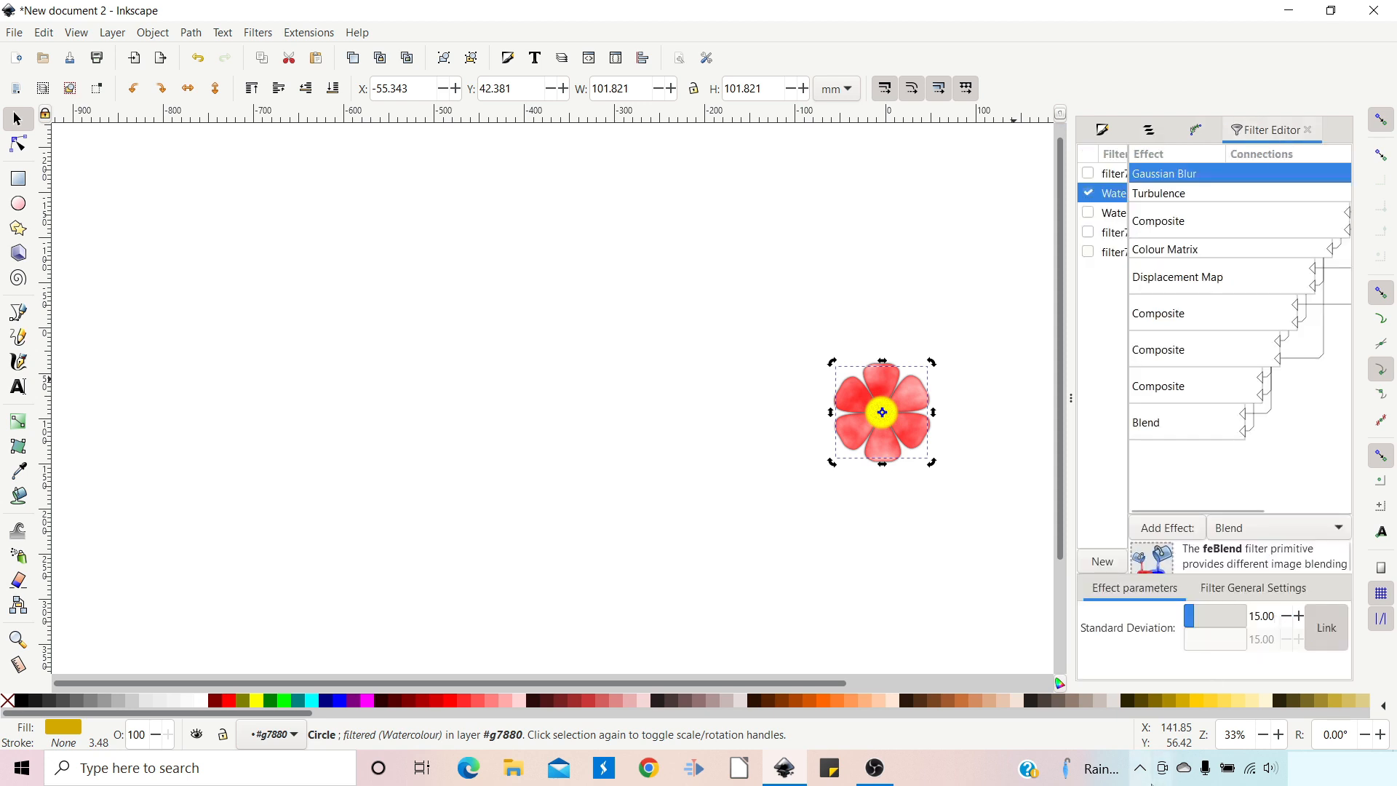
drag(1197, 619, 1189, 619)
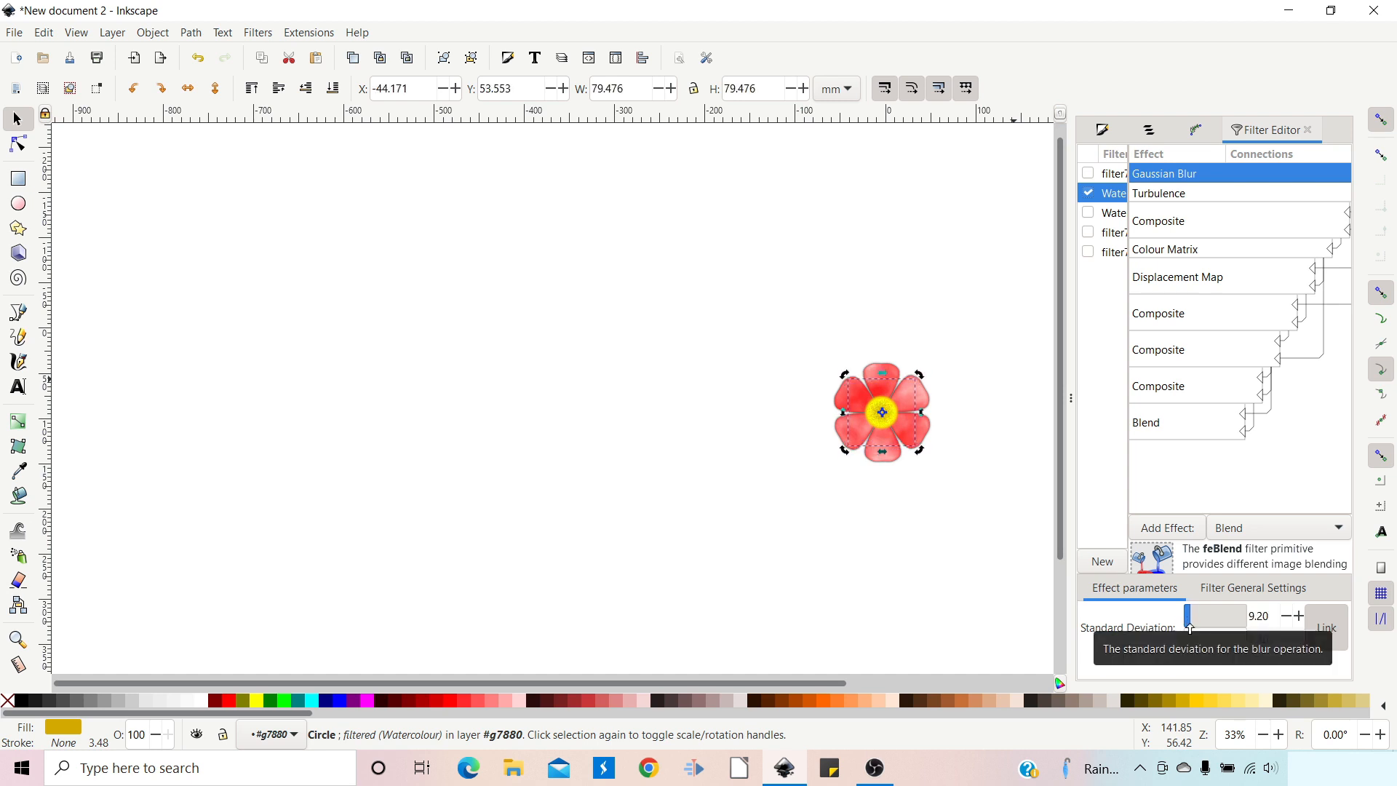
click(1154, 194)
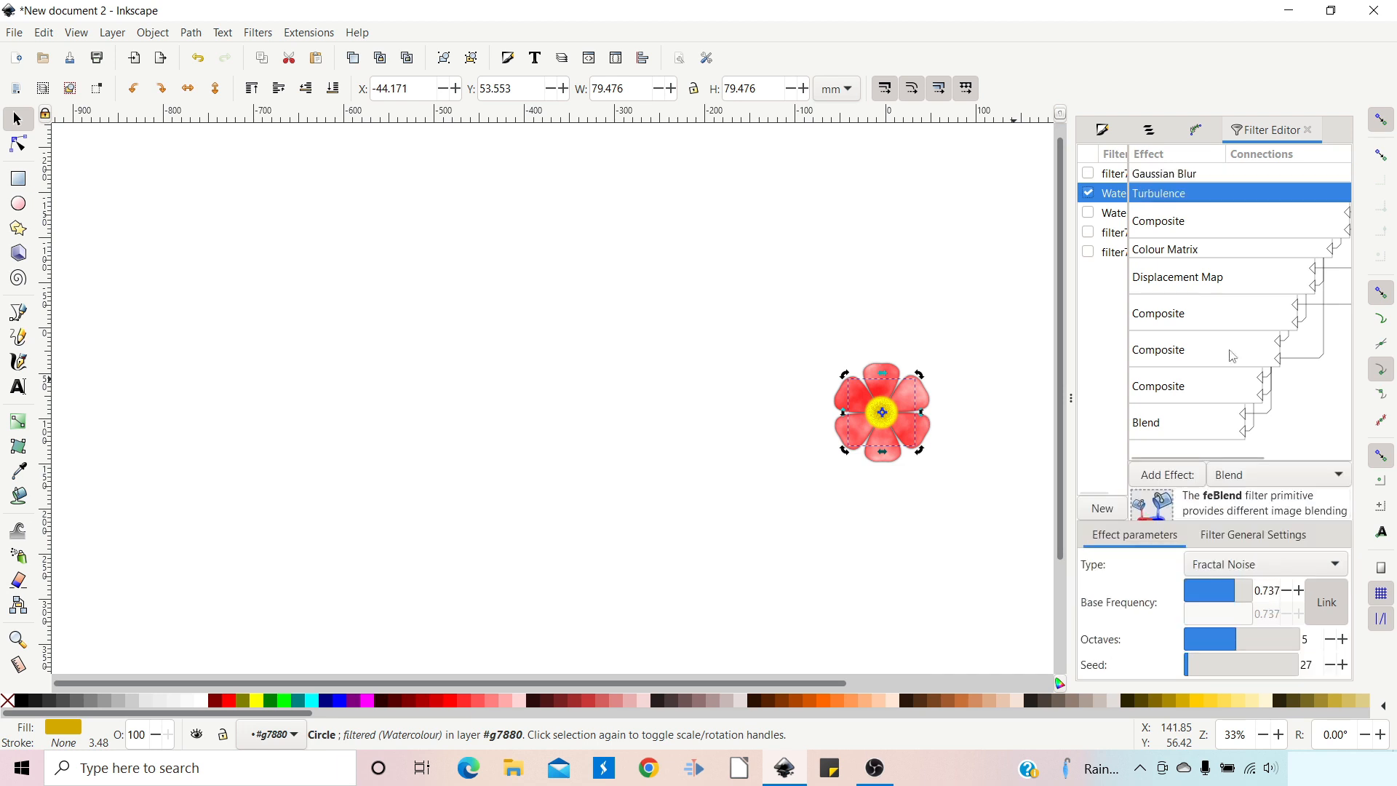
drag(1231, 591, 1215, 591)
click(973, 593)
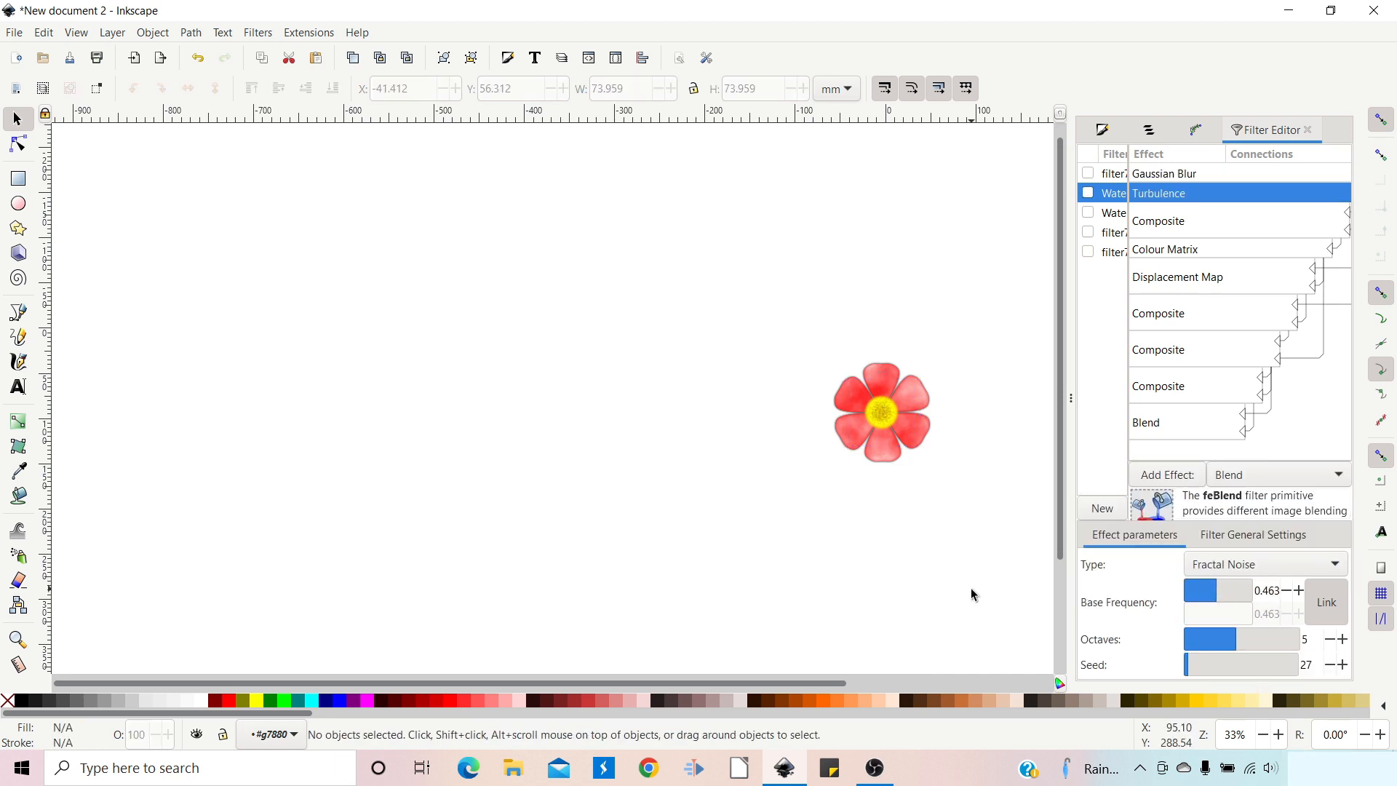
click(1152, 132)
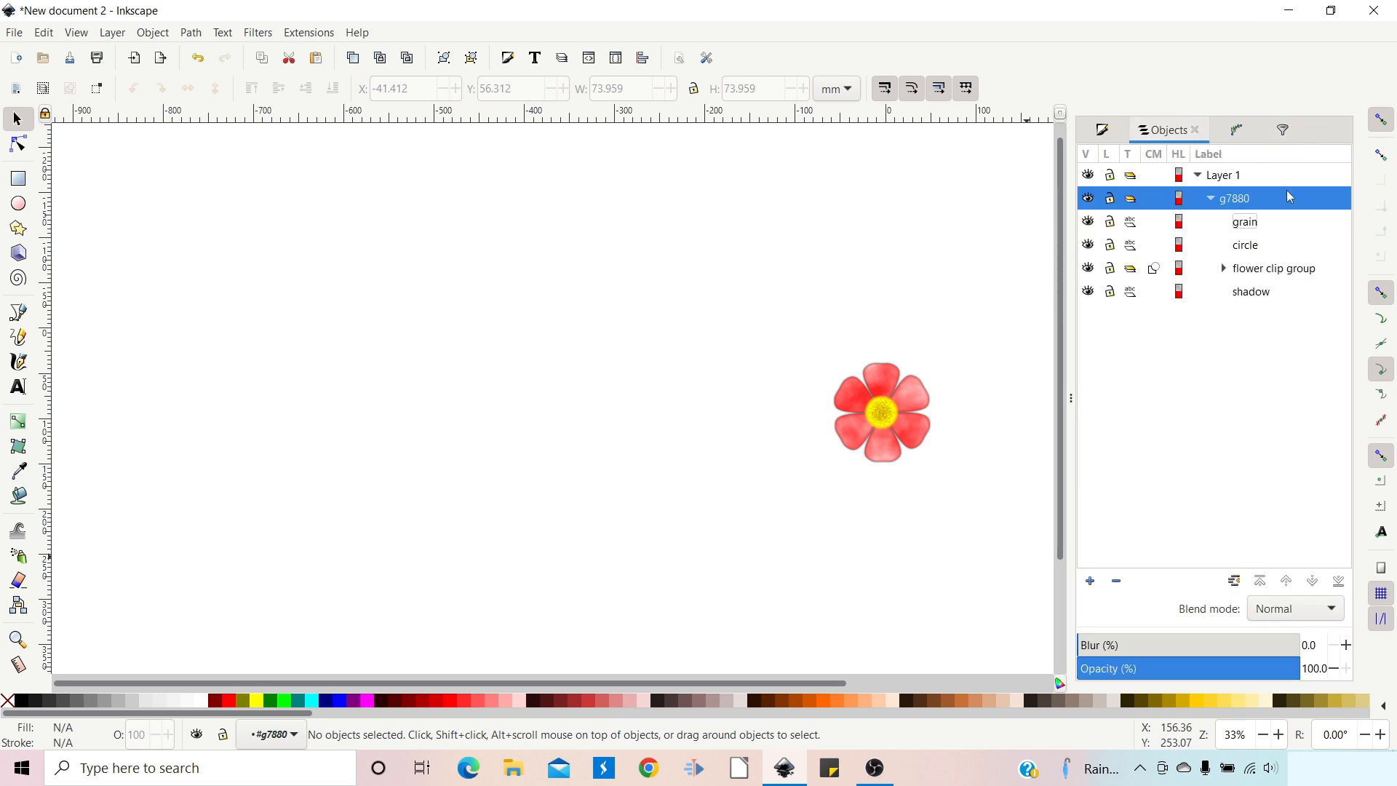
Step: Collapse the group holding the whole flower and rename it "flower"
click(1212, 199)
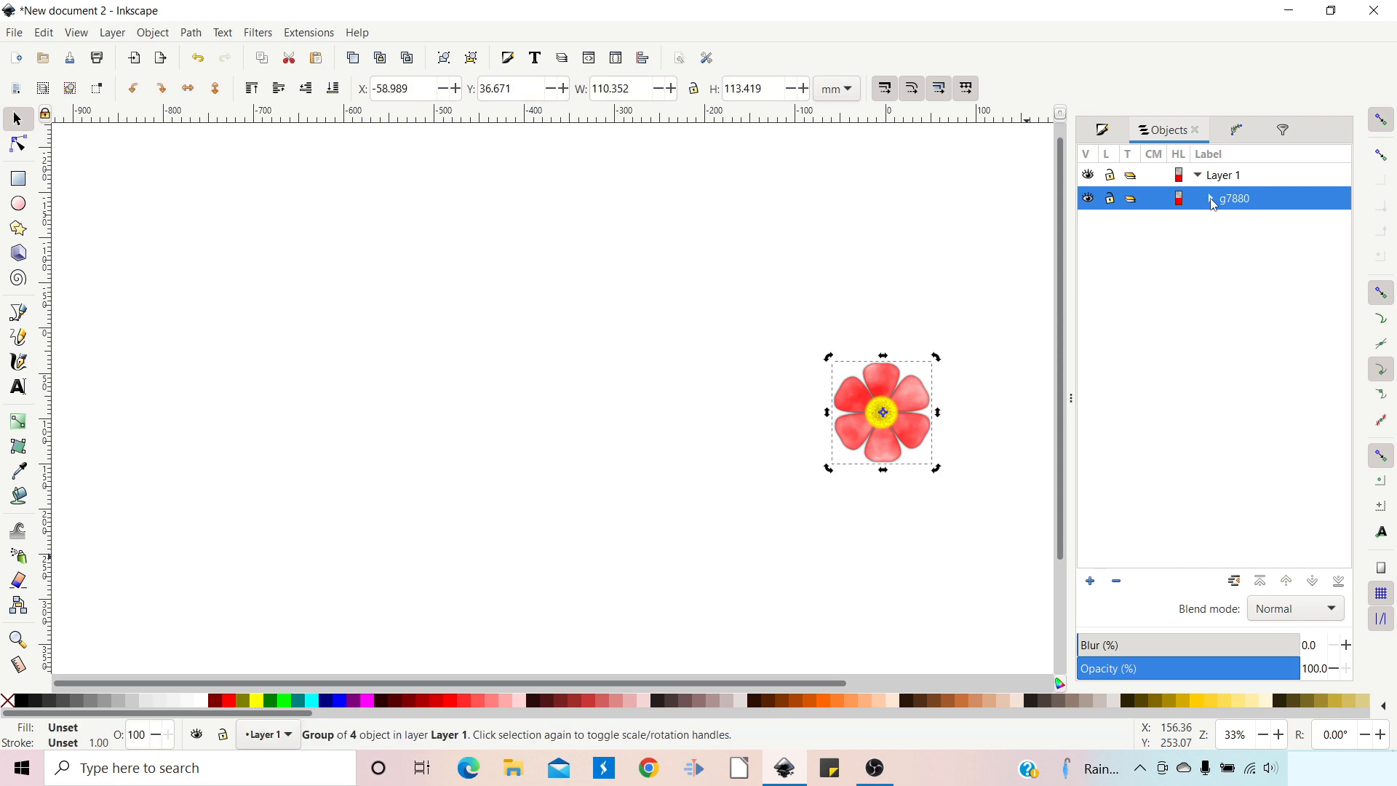
double_click(1239, 203)
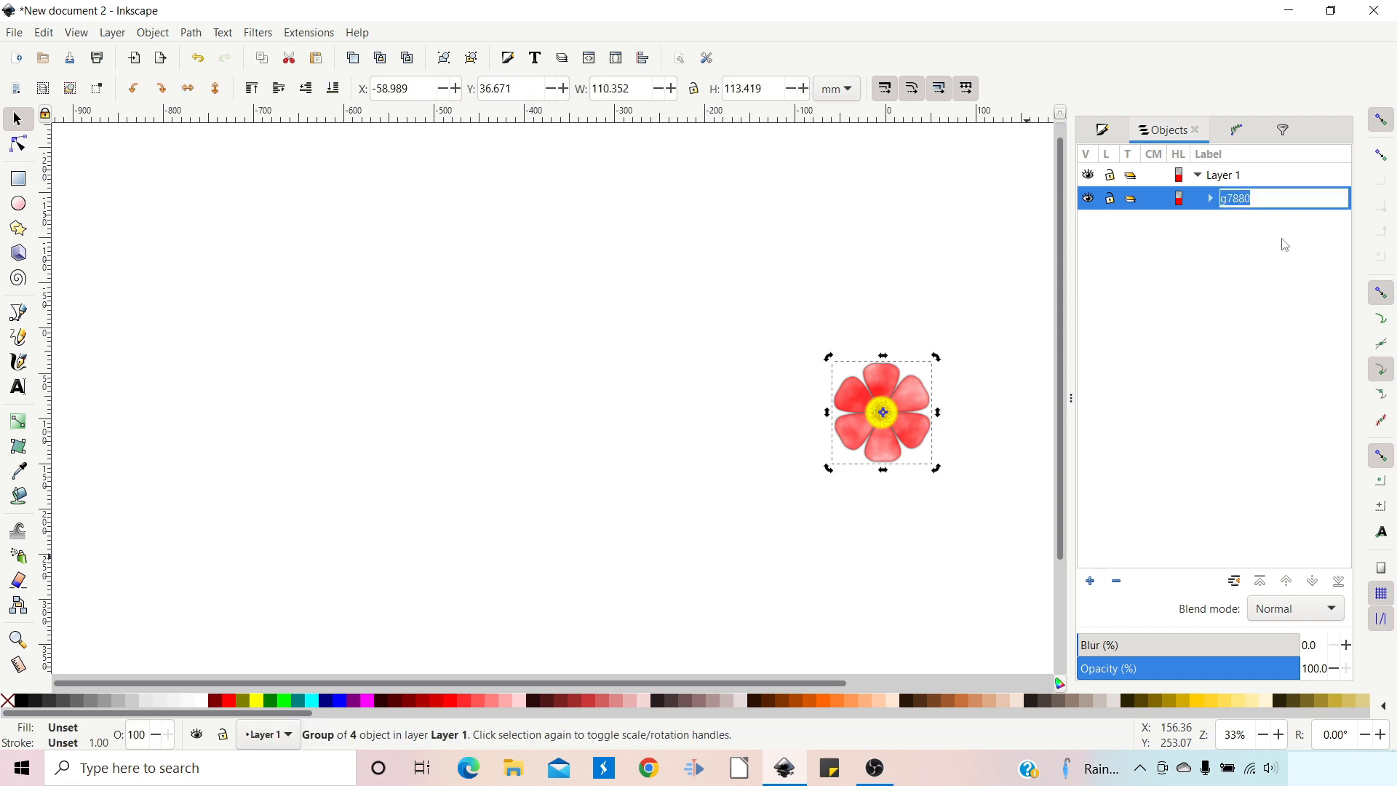
text(flower)
key(Return)
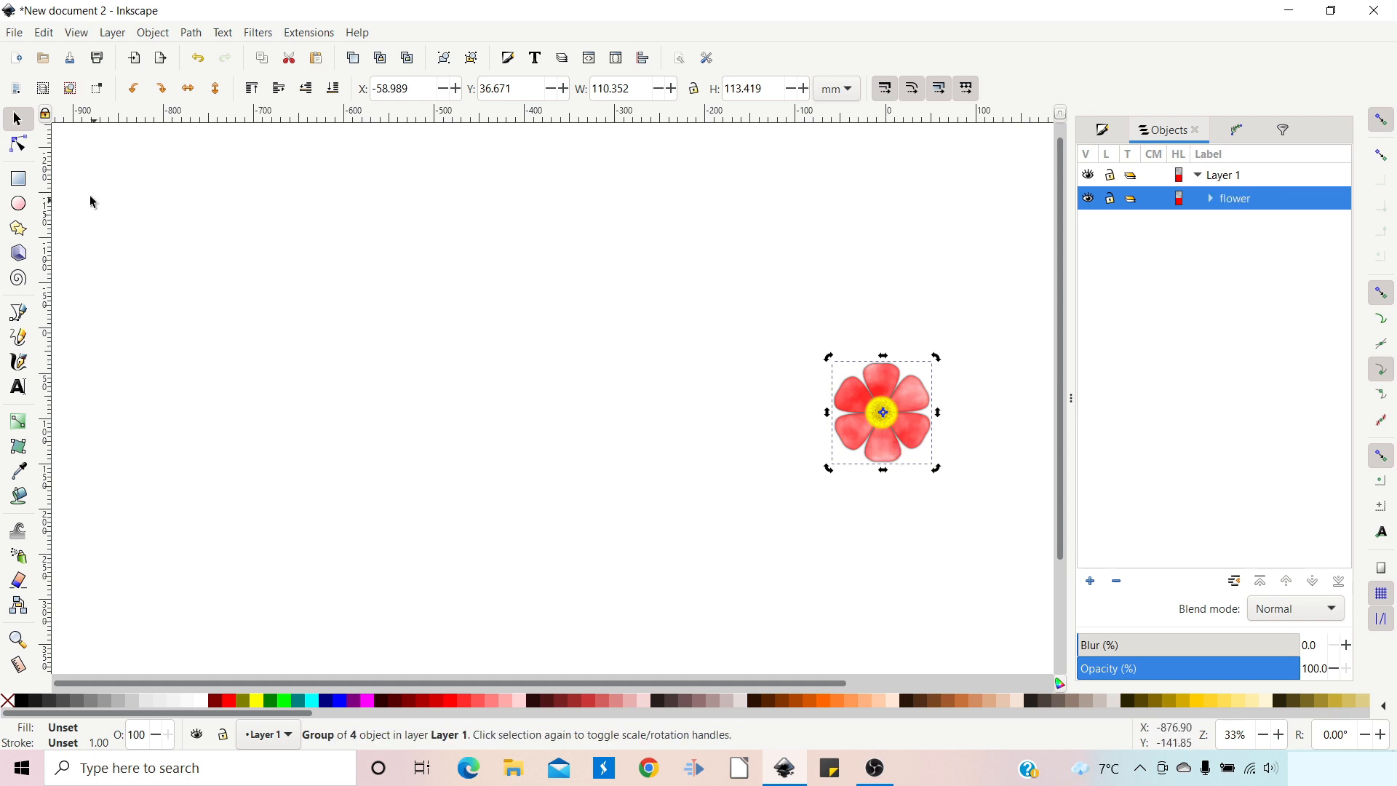
Step: Draw a tall ellipse beside the flower with radii of about 34 mm by 65 mm and convert it to a path
click(18, 206)
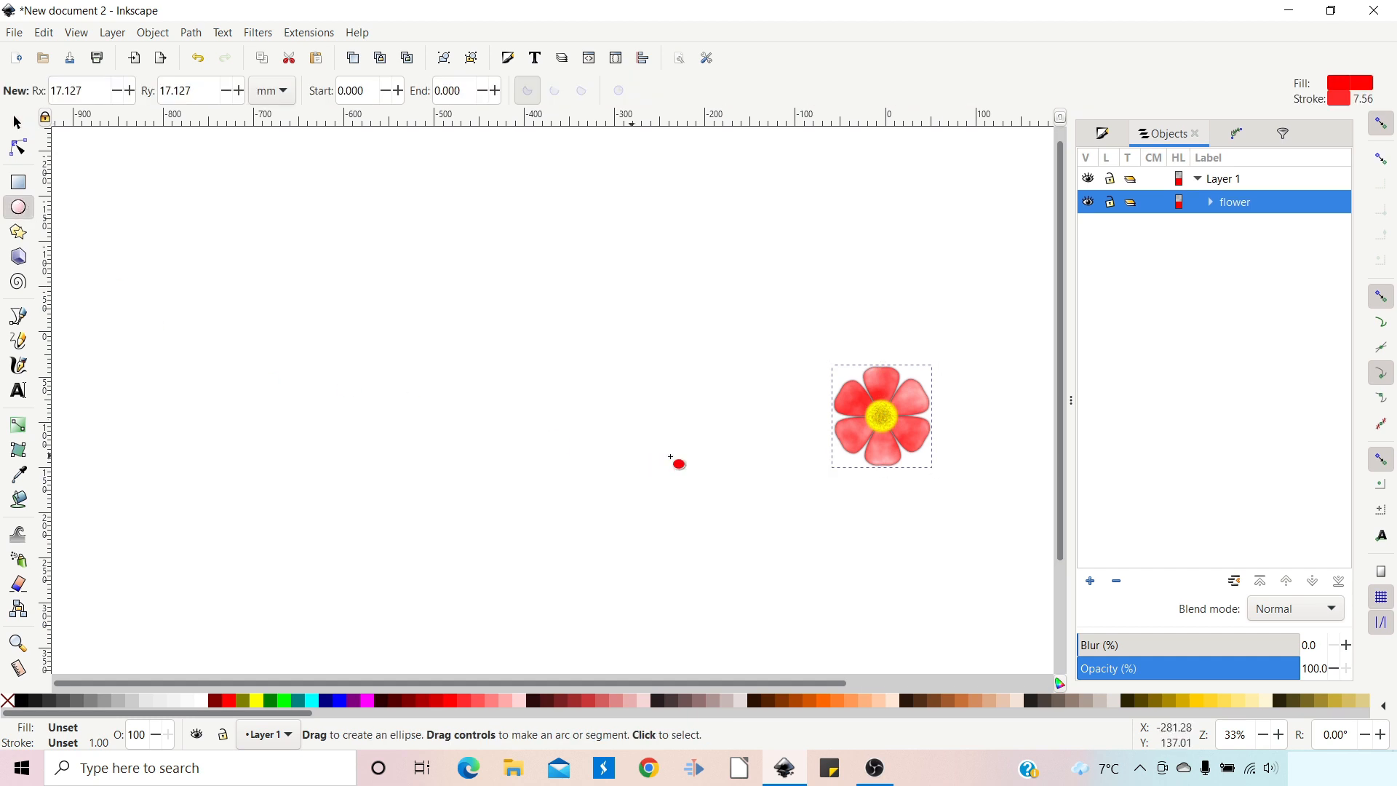
drag(627, 322, 690, 441)
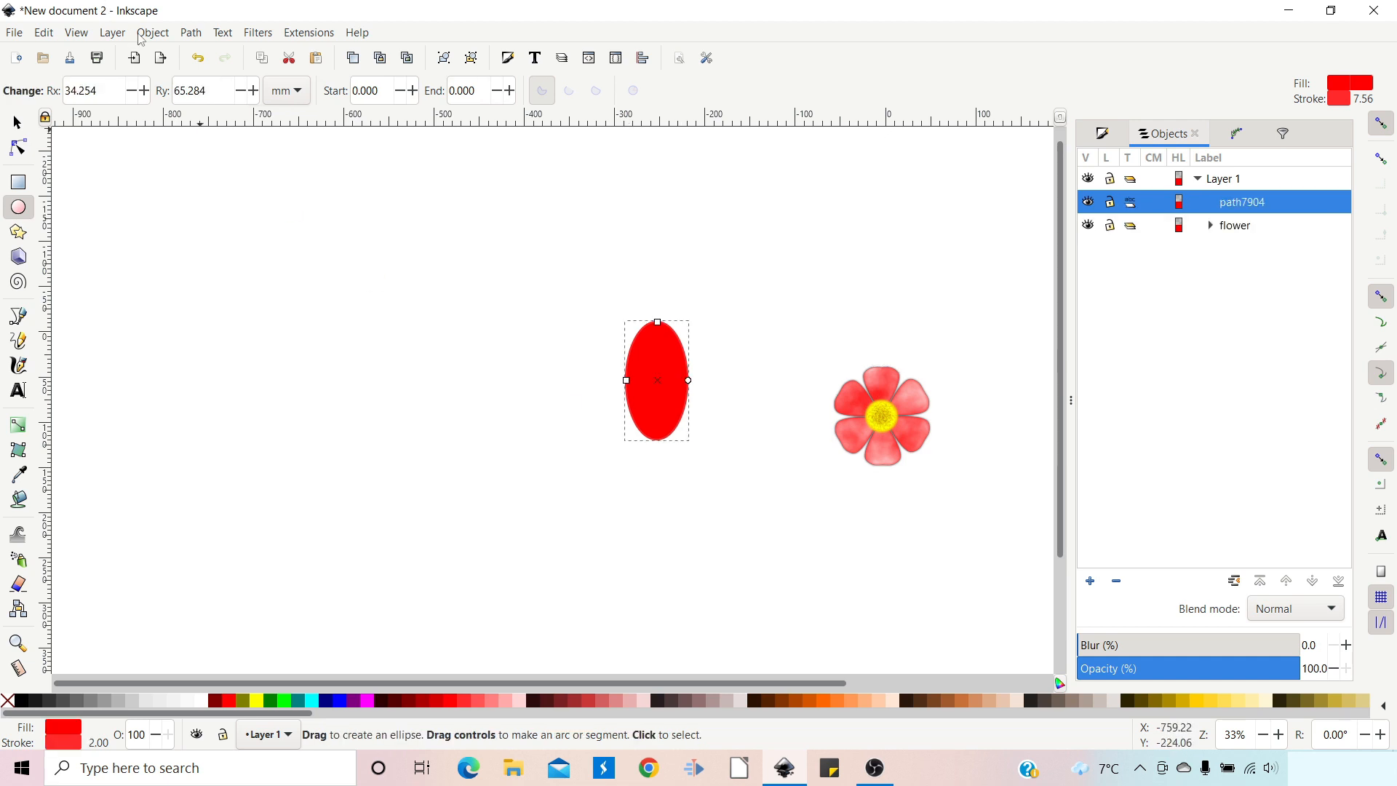
click(190, 33)
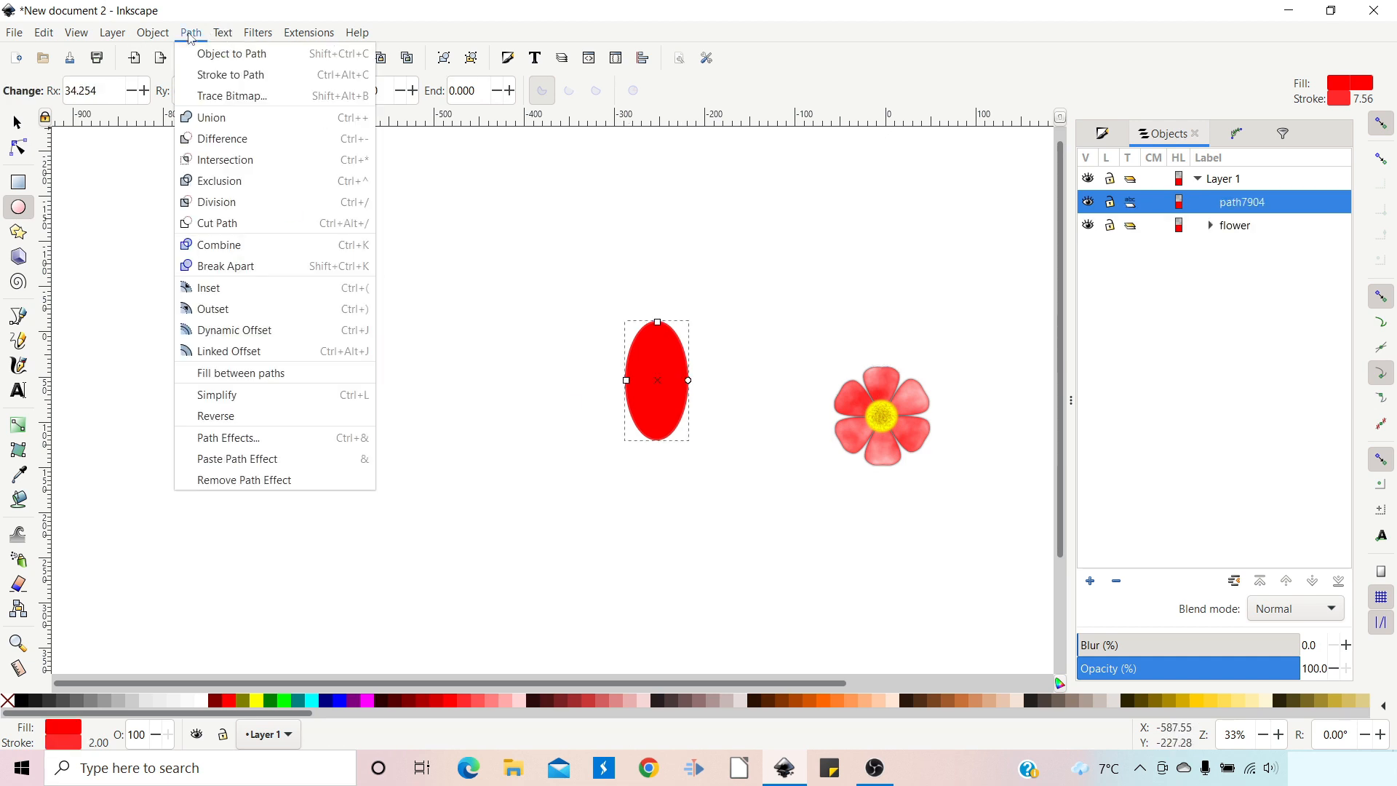
click(225, 61)
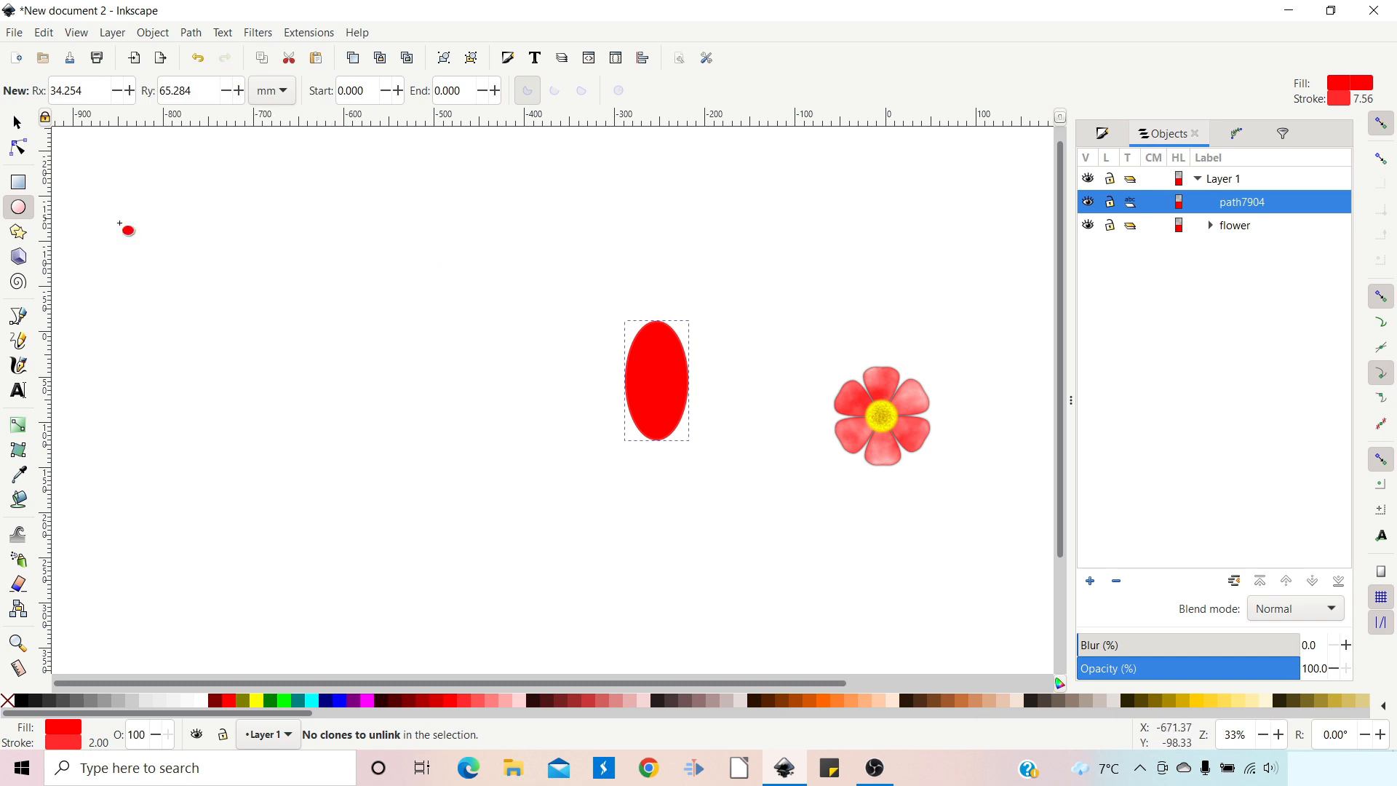
Step: Make the ellipse's top and bottom nodes corner nodes so both ends are pointed
click(27, 152)
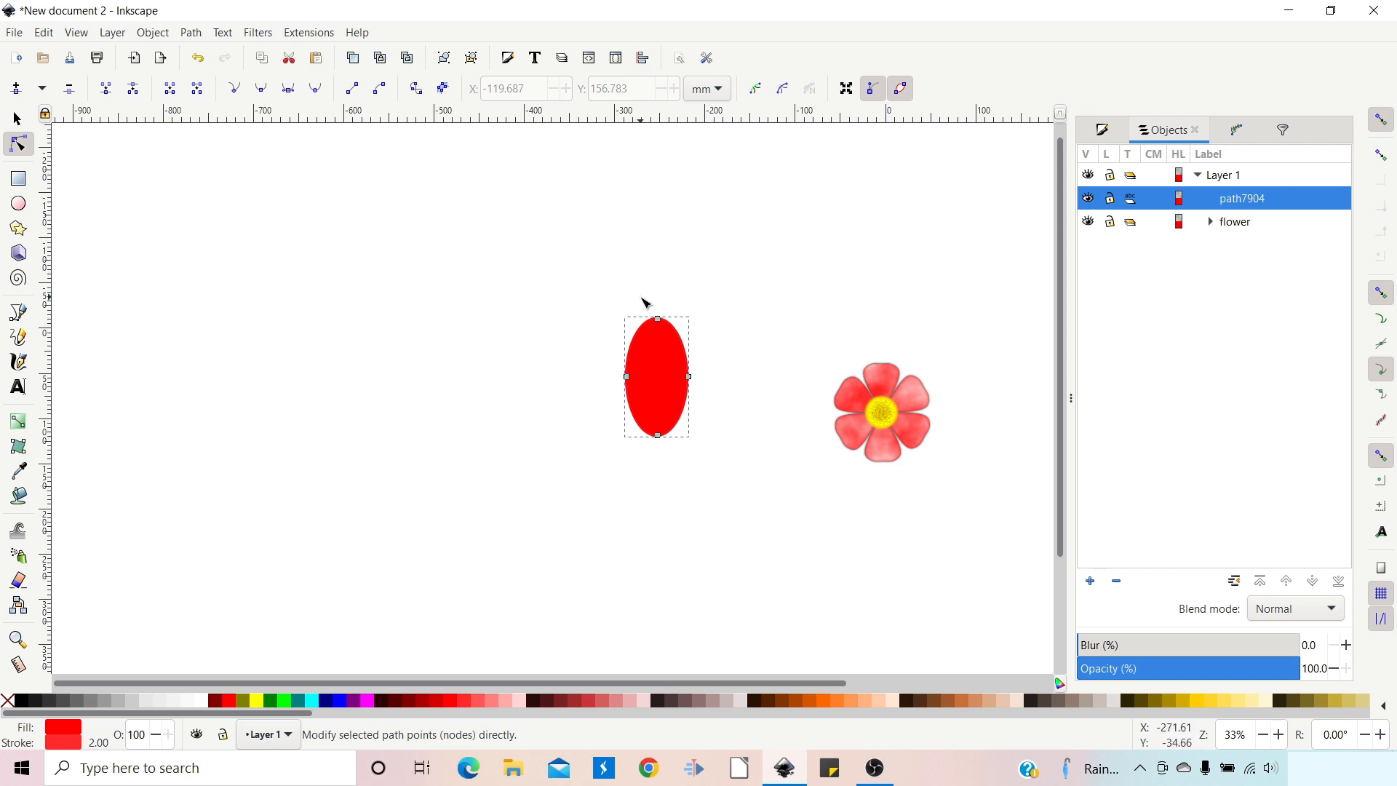
drag(641, 297, 674, 451)
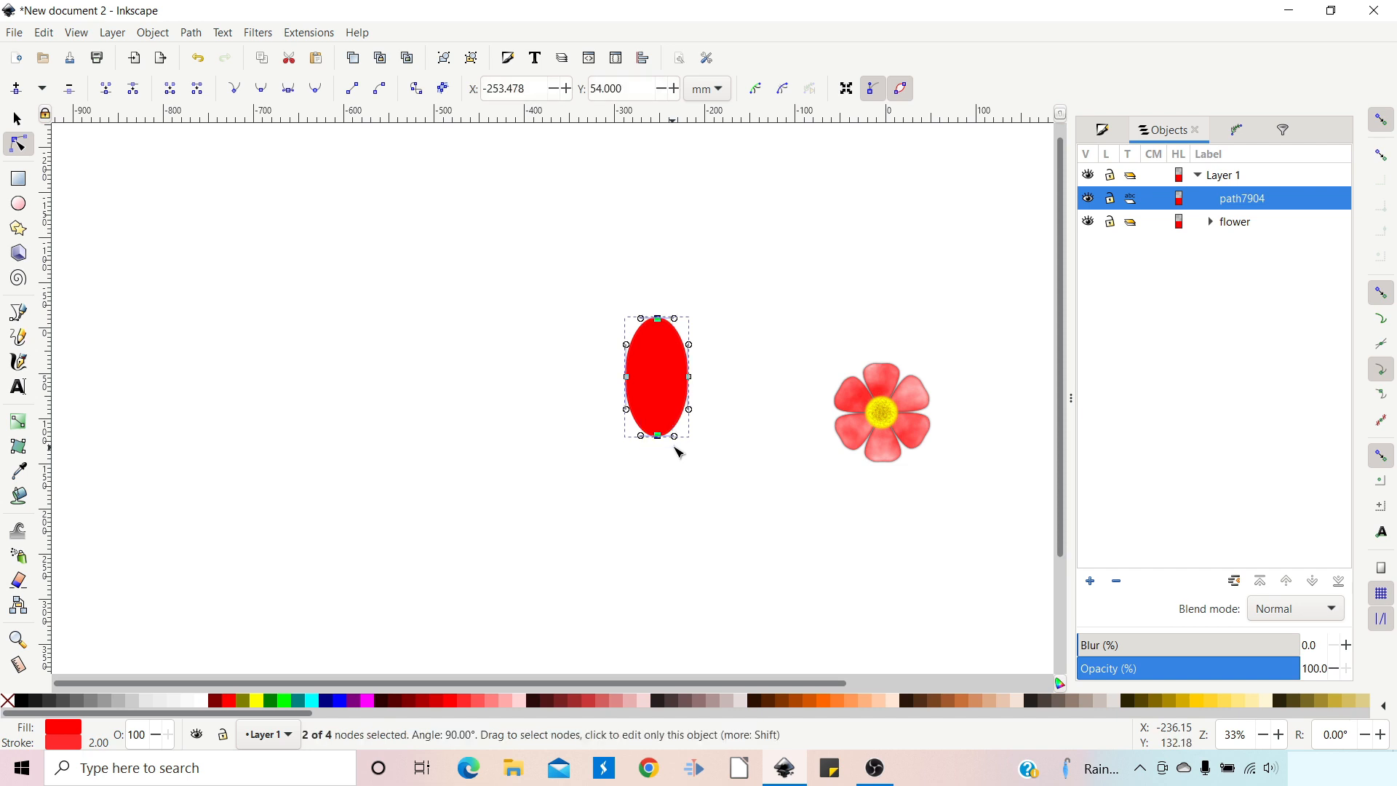
click(233, 88)
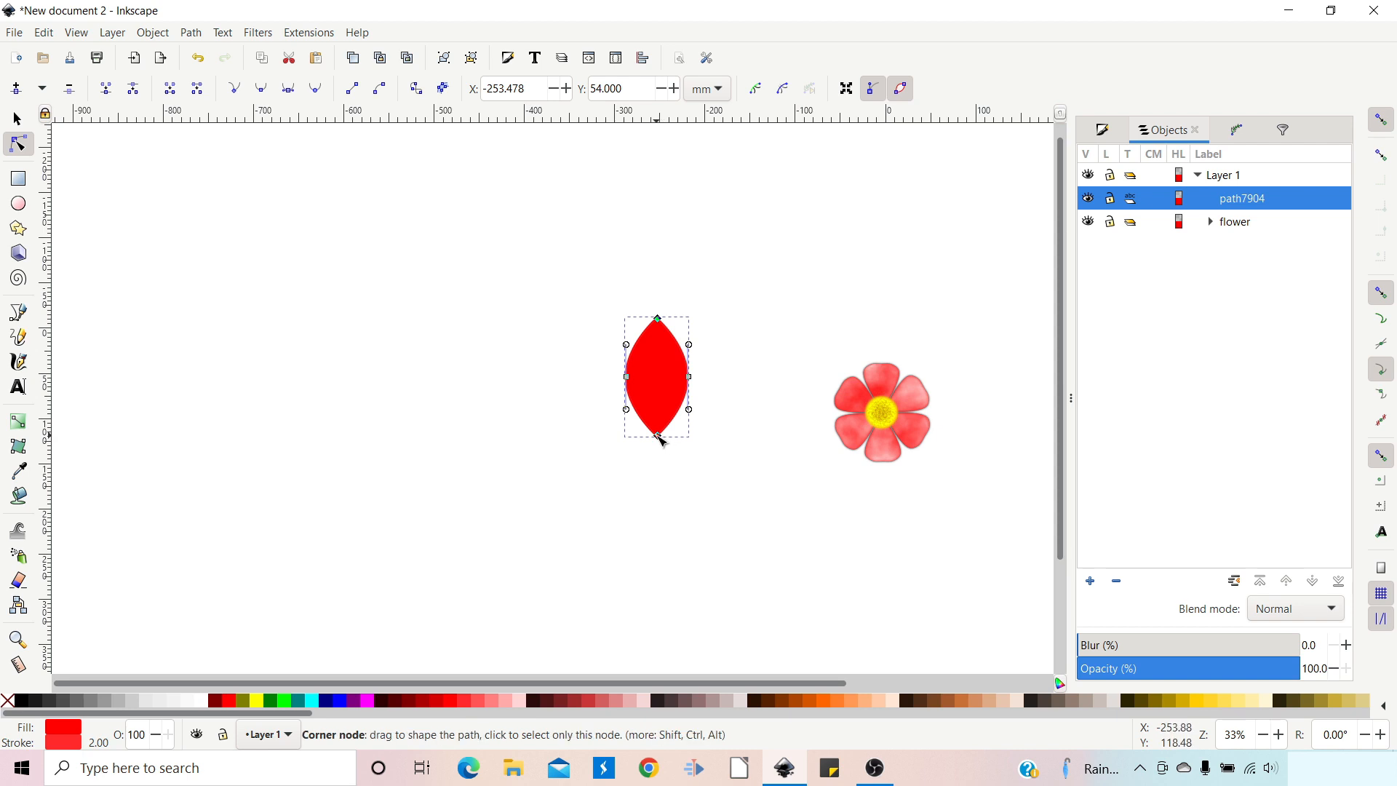
Step: Adjust the path's end and side nodes into a slimmer leaf with a tapered upper tip, and fill it with bright lime green
drag(661, 440, 661, 428)
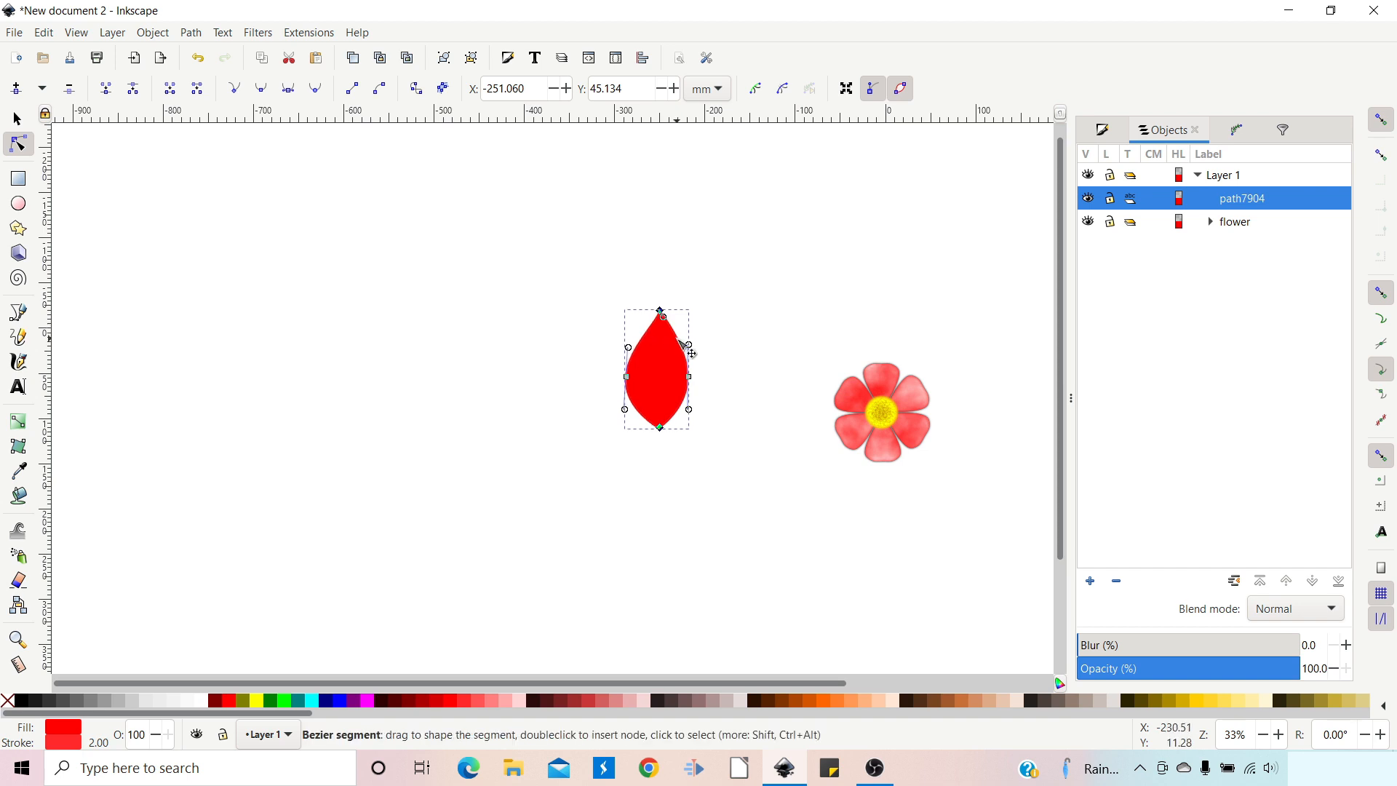
drag(668, 335, 634, 378)
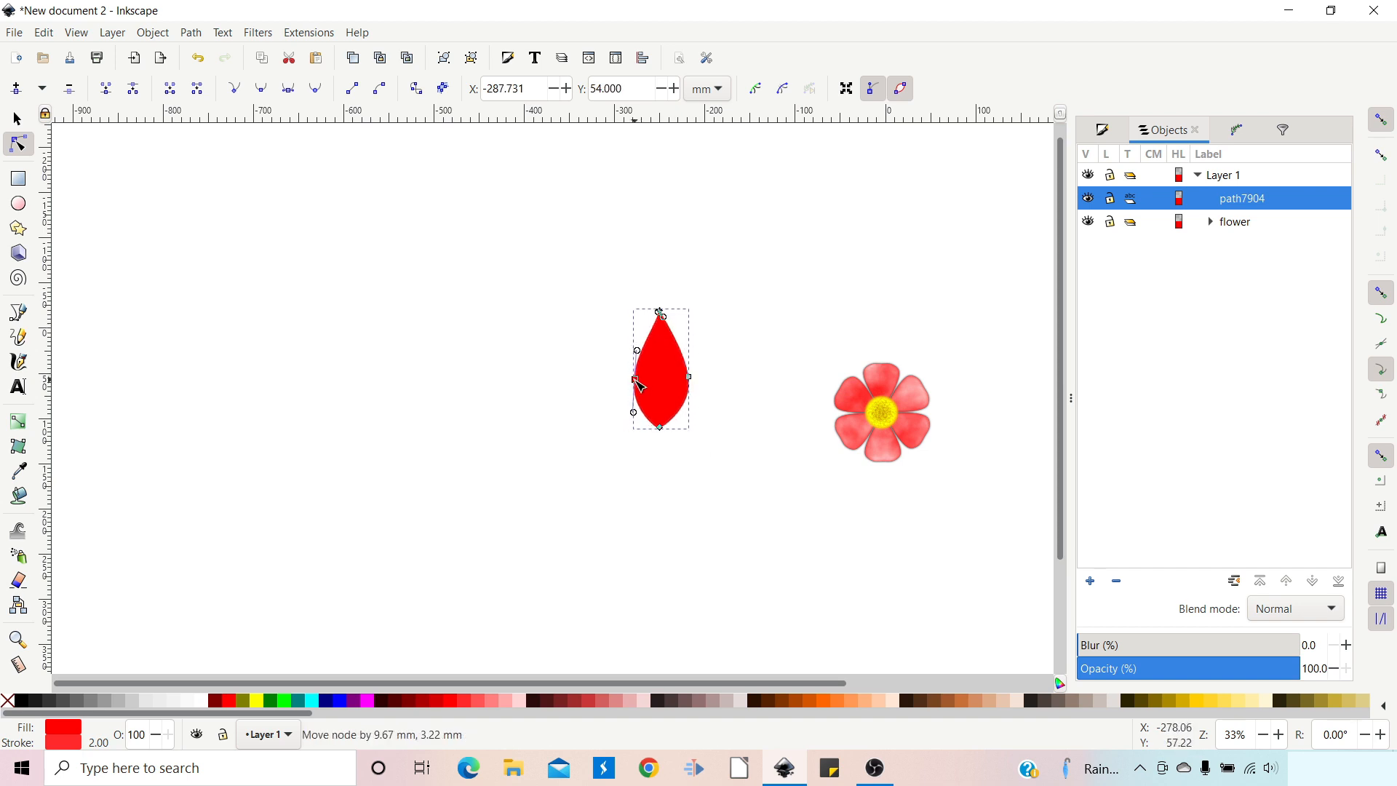
scroll(751, 432, up, 2)
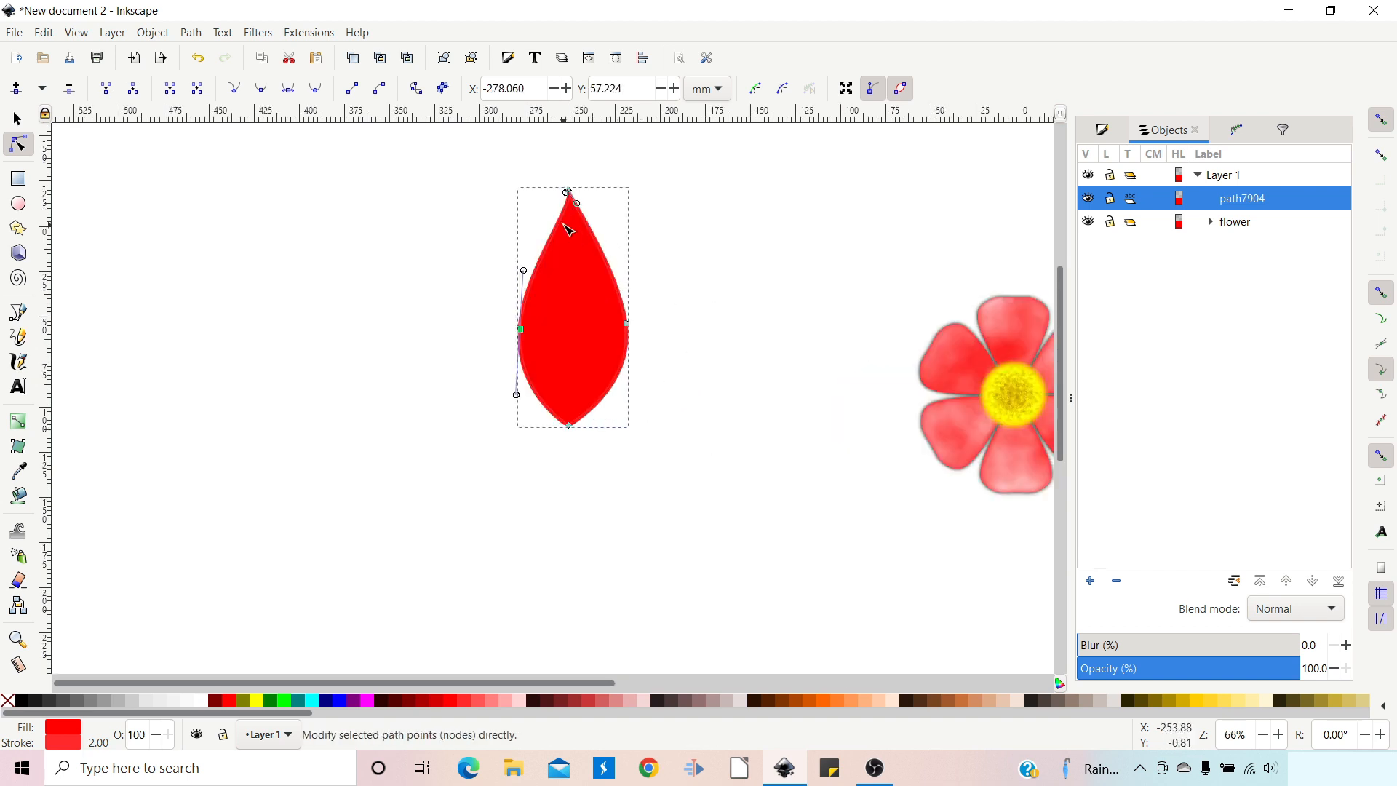
shift+click(627, 323)
drag(627, 323, 627, 317)
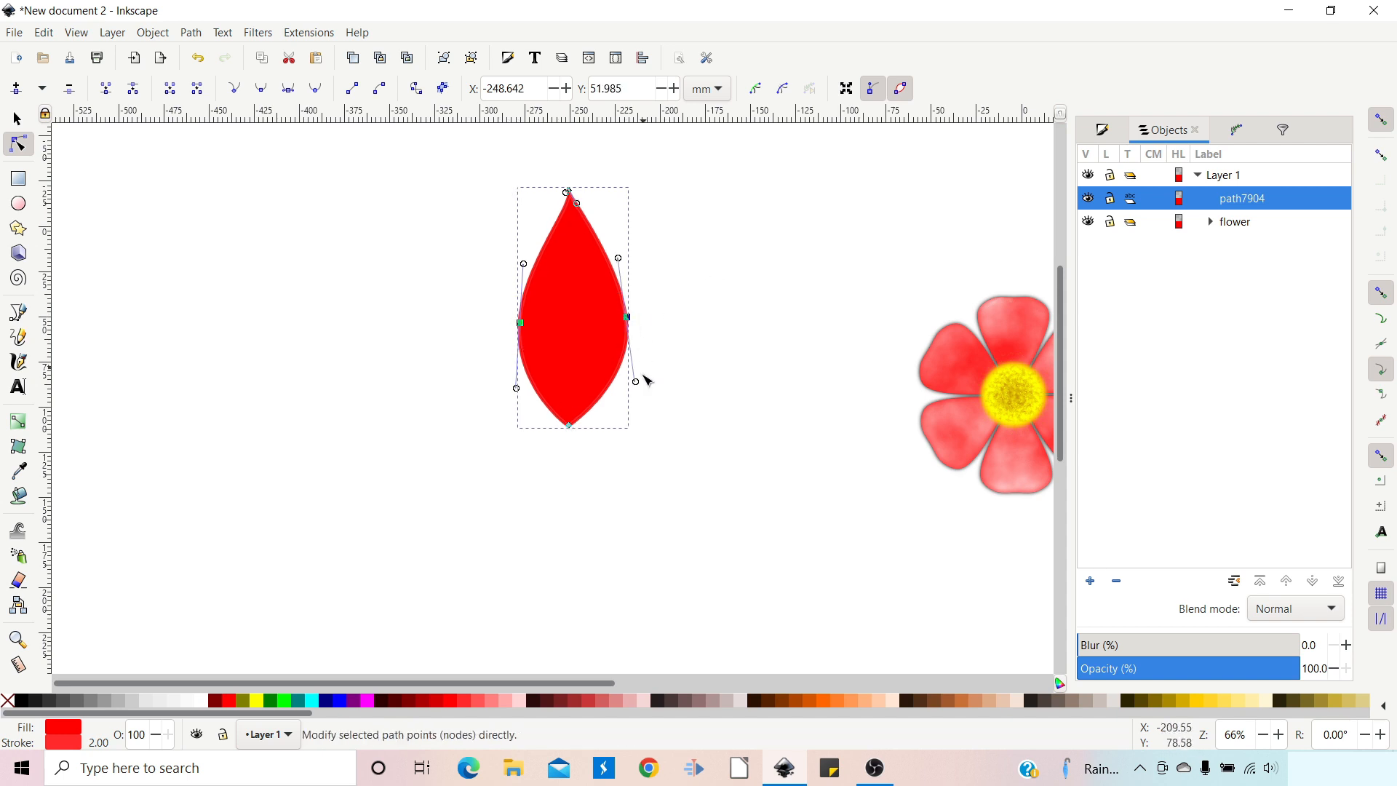
drag(635, 382, 632, 382)
click(639, 322)
drag(628, 317, 623, 318)
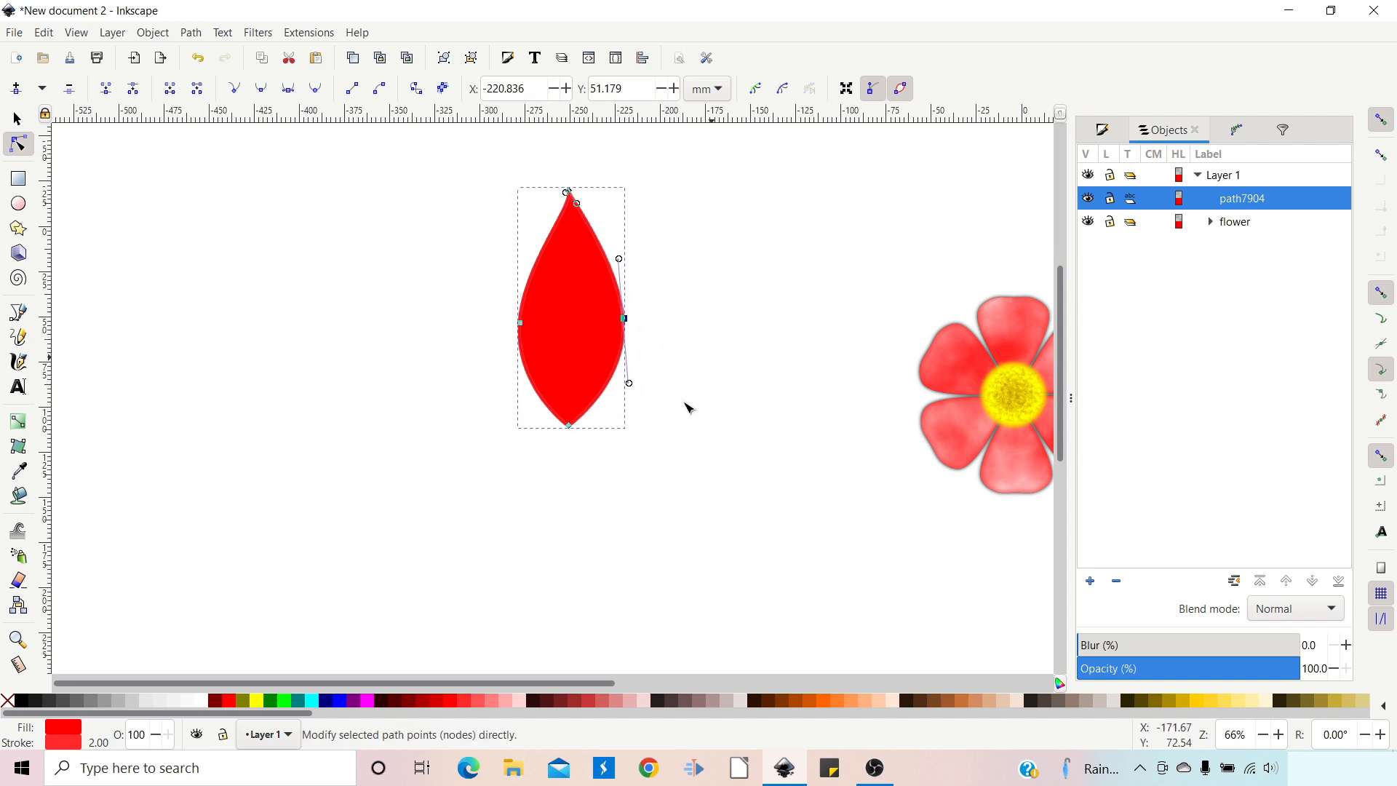
click(294, 701)
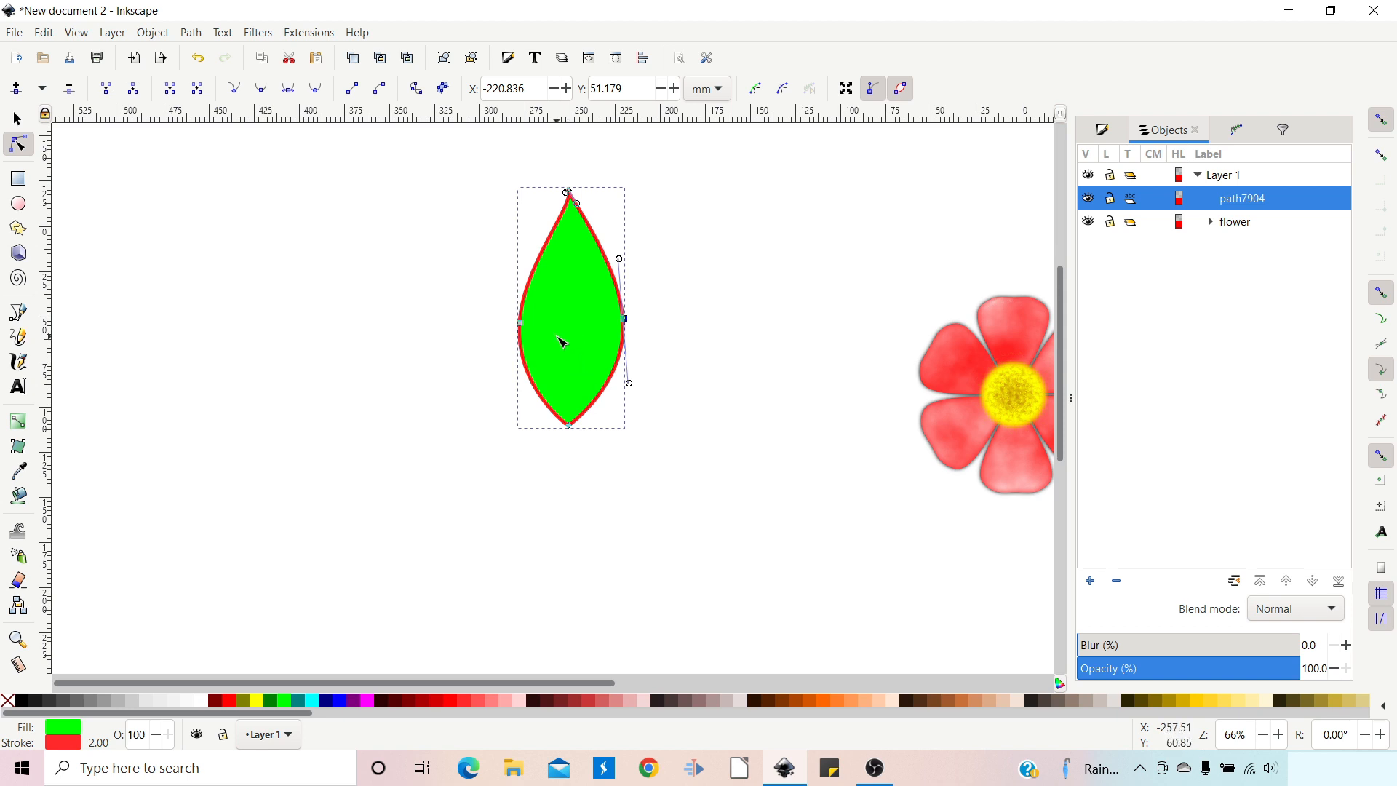
Step: Duplicate the leaf and give the copy a black fill, no stroke and a 5.5% blur
key(ctrl+d)
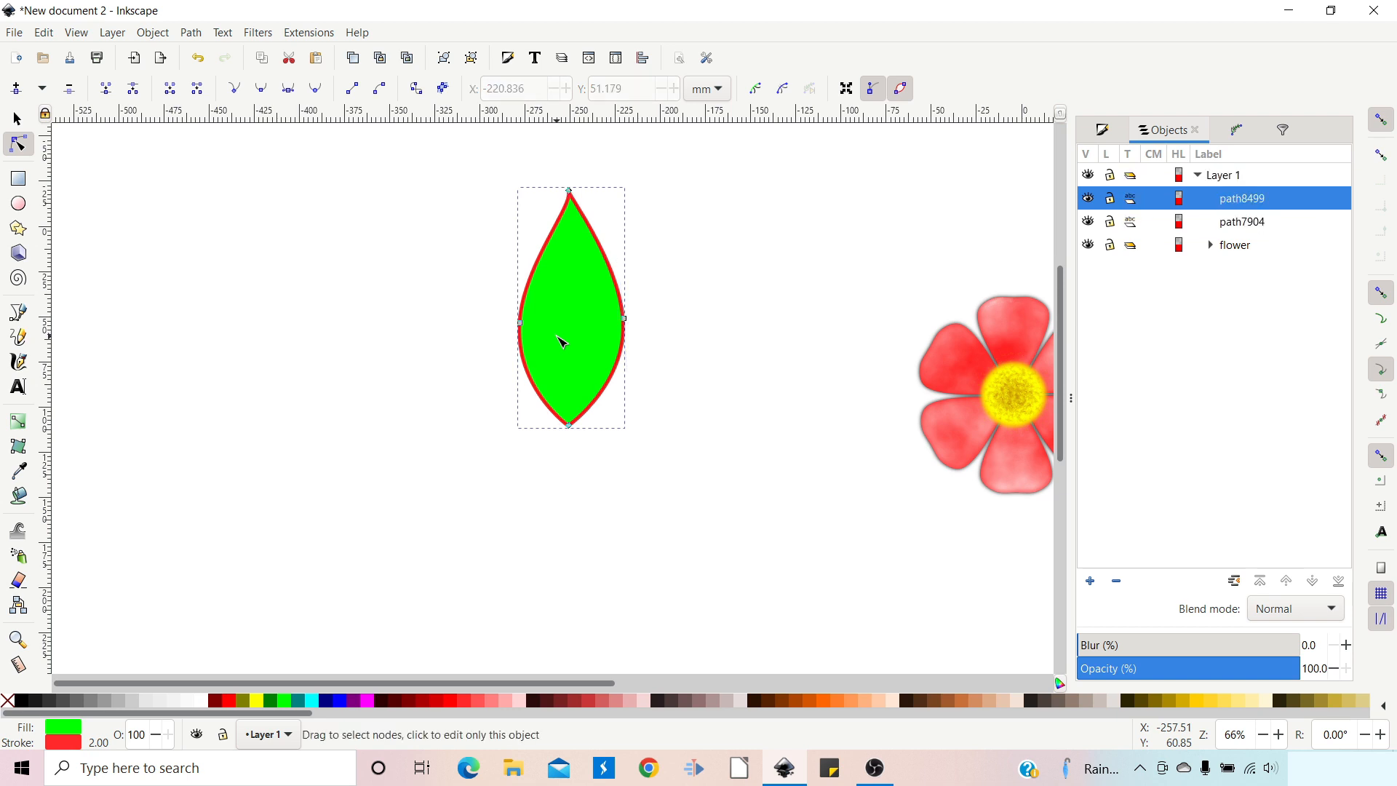
click(22, 702)
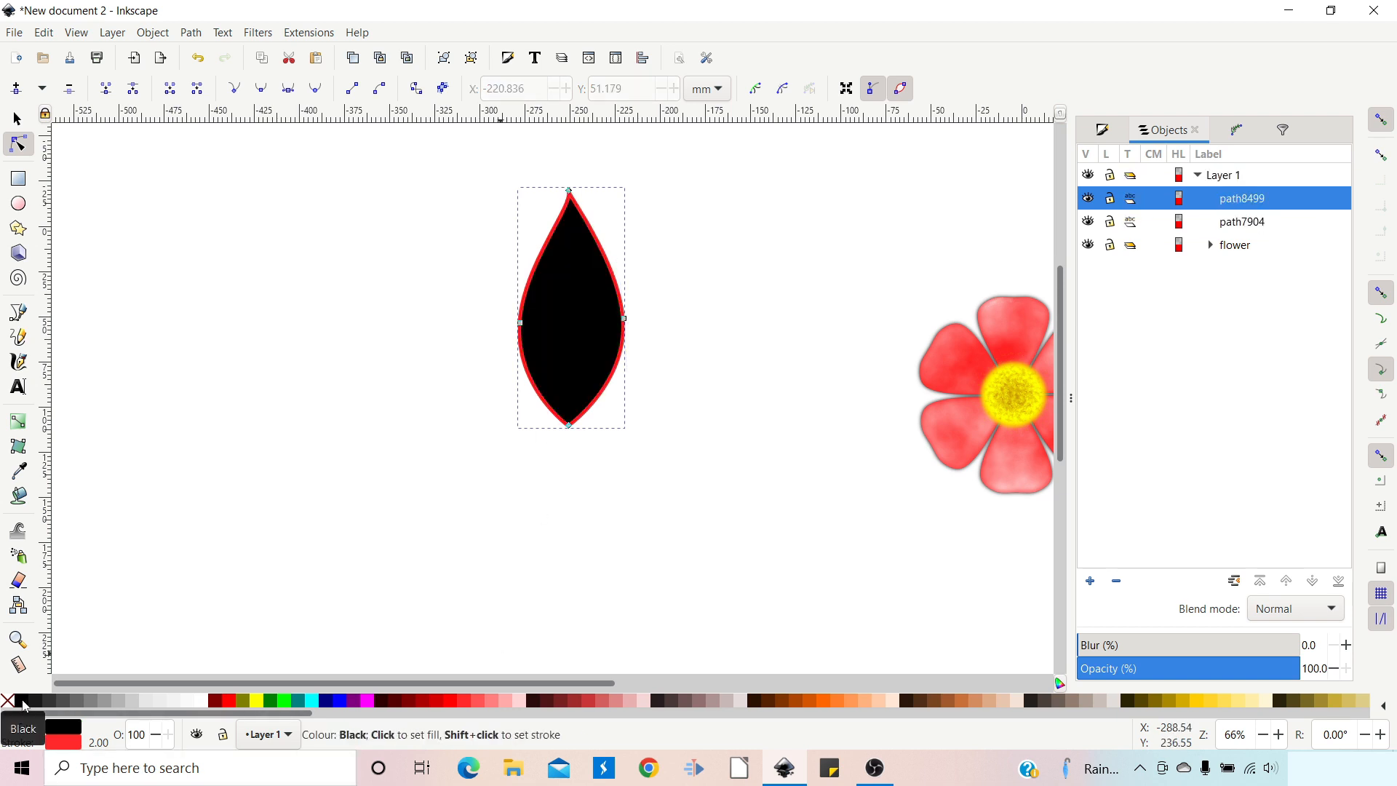
shift+click(8, 701)
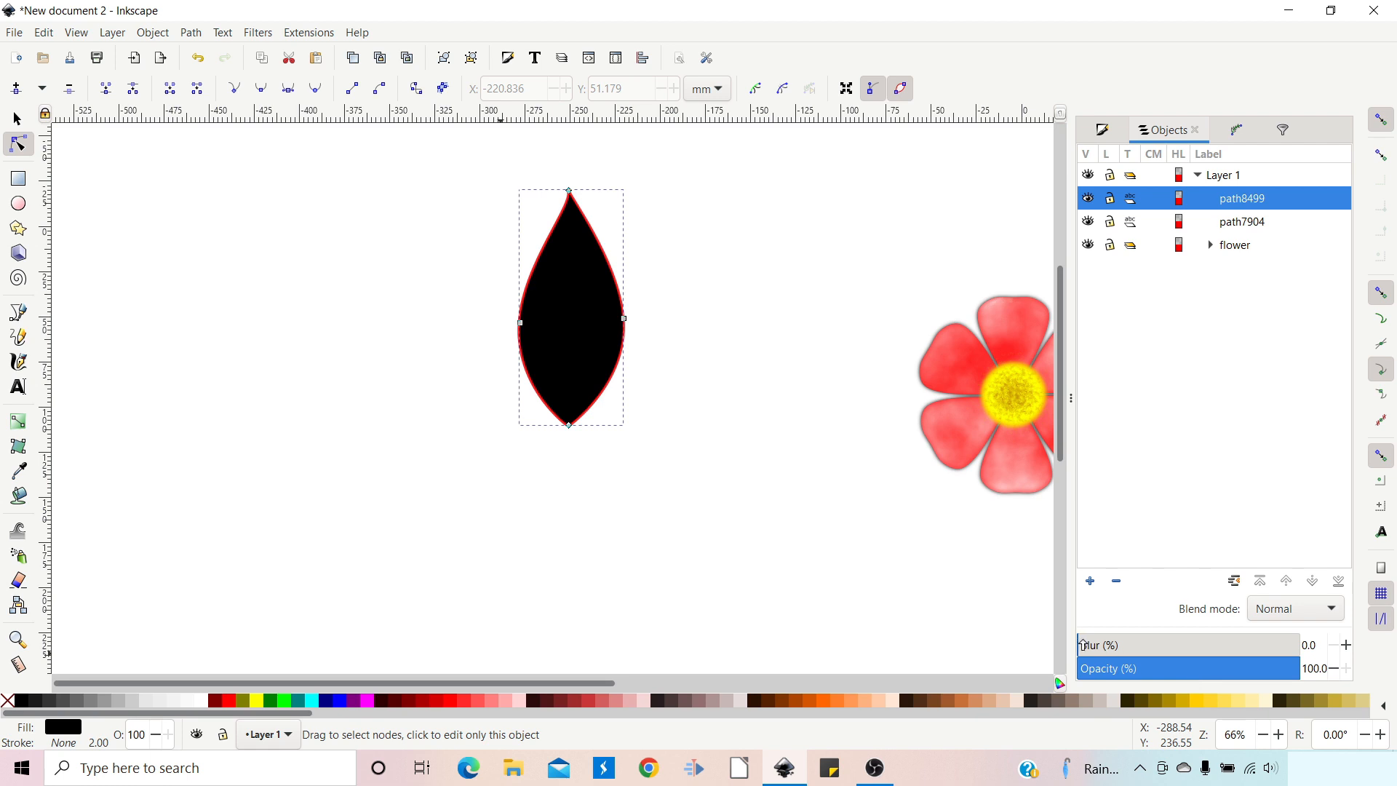
drag(1083, 645, 1088, 646)
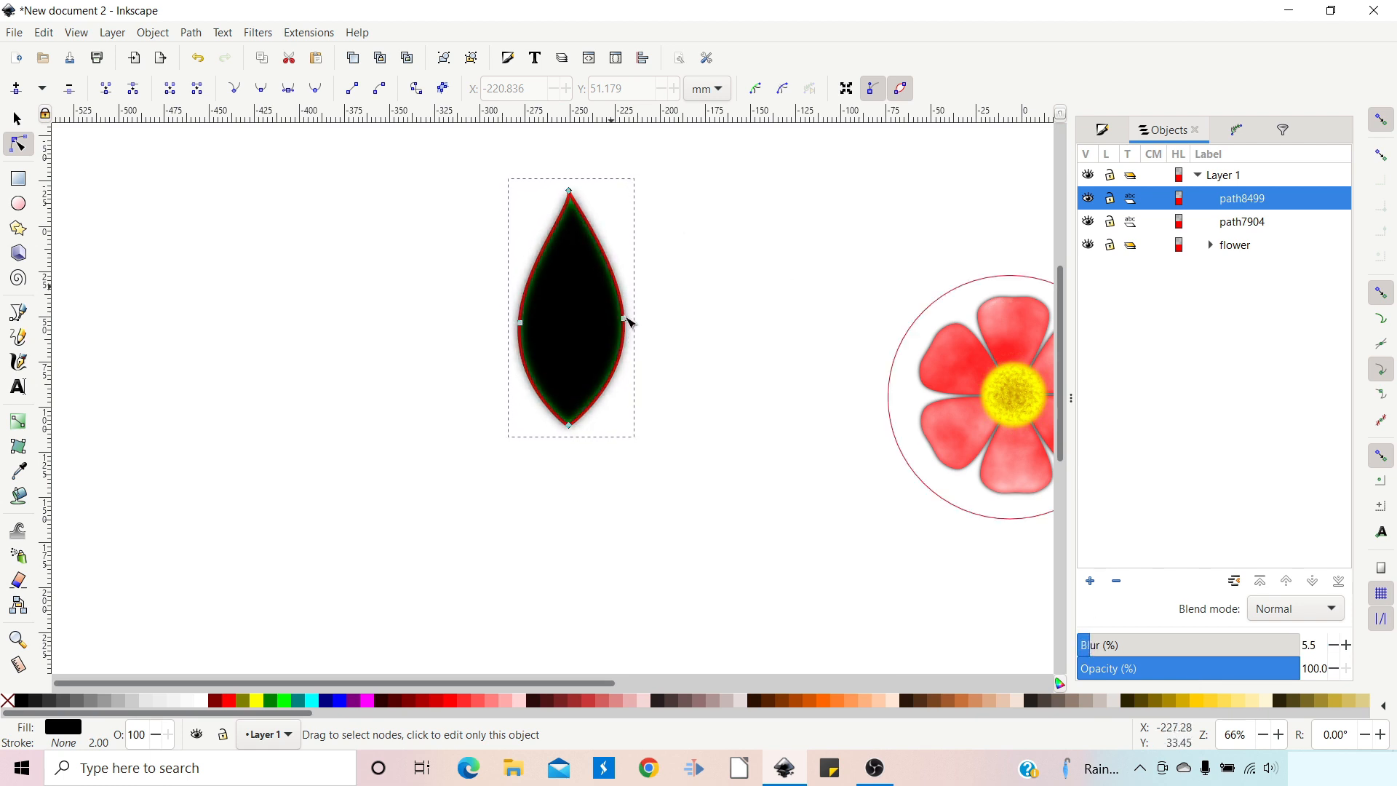
Step: Rename the blurred black copy "leaf shadow" and lower it to the bottom of the layer
double_click(1234, 199)
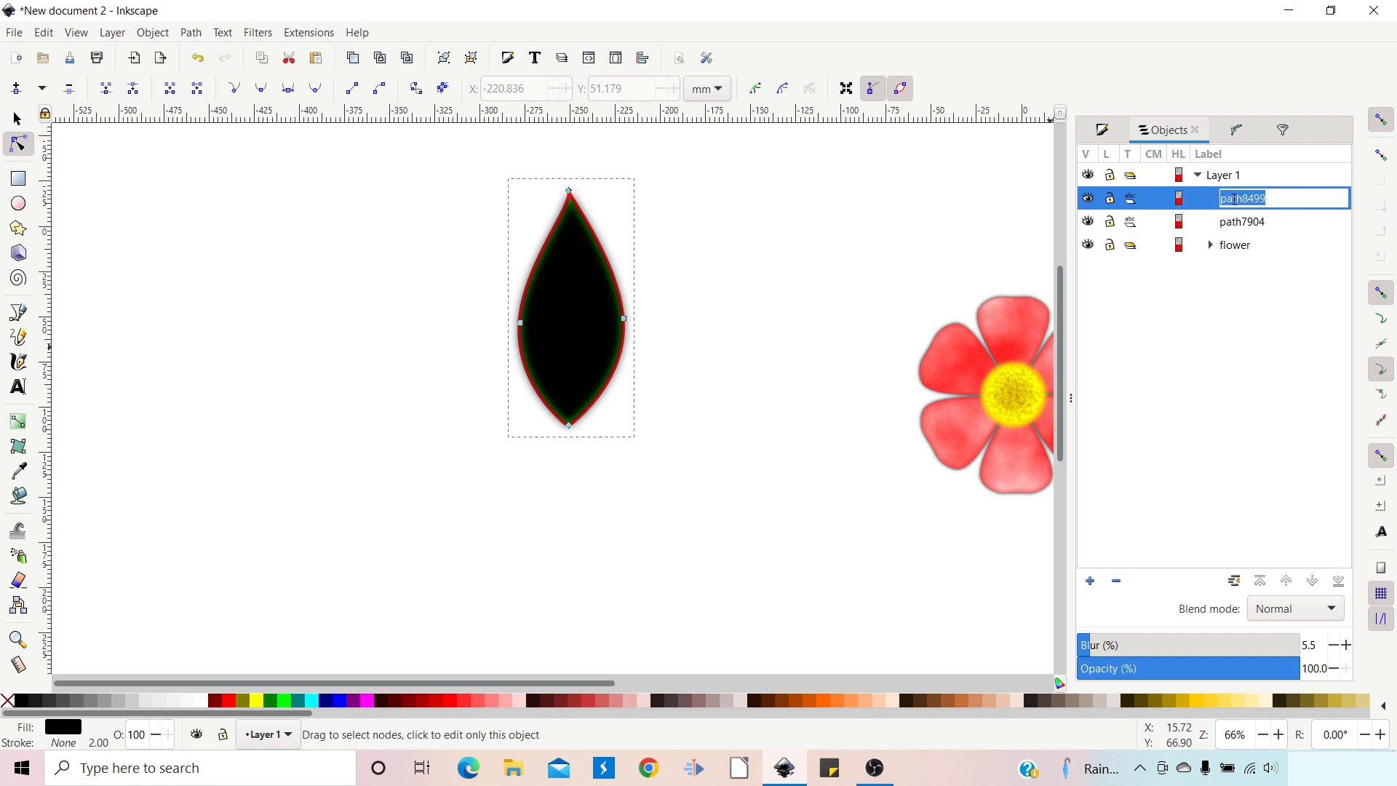
key(BackSpace)
key(Return)
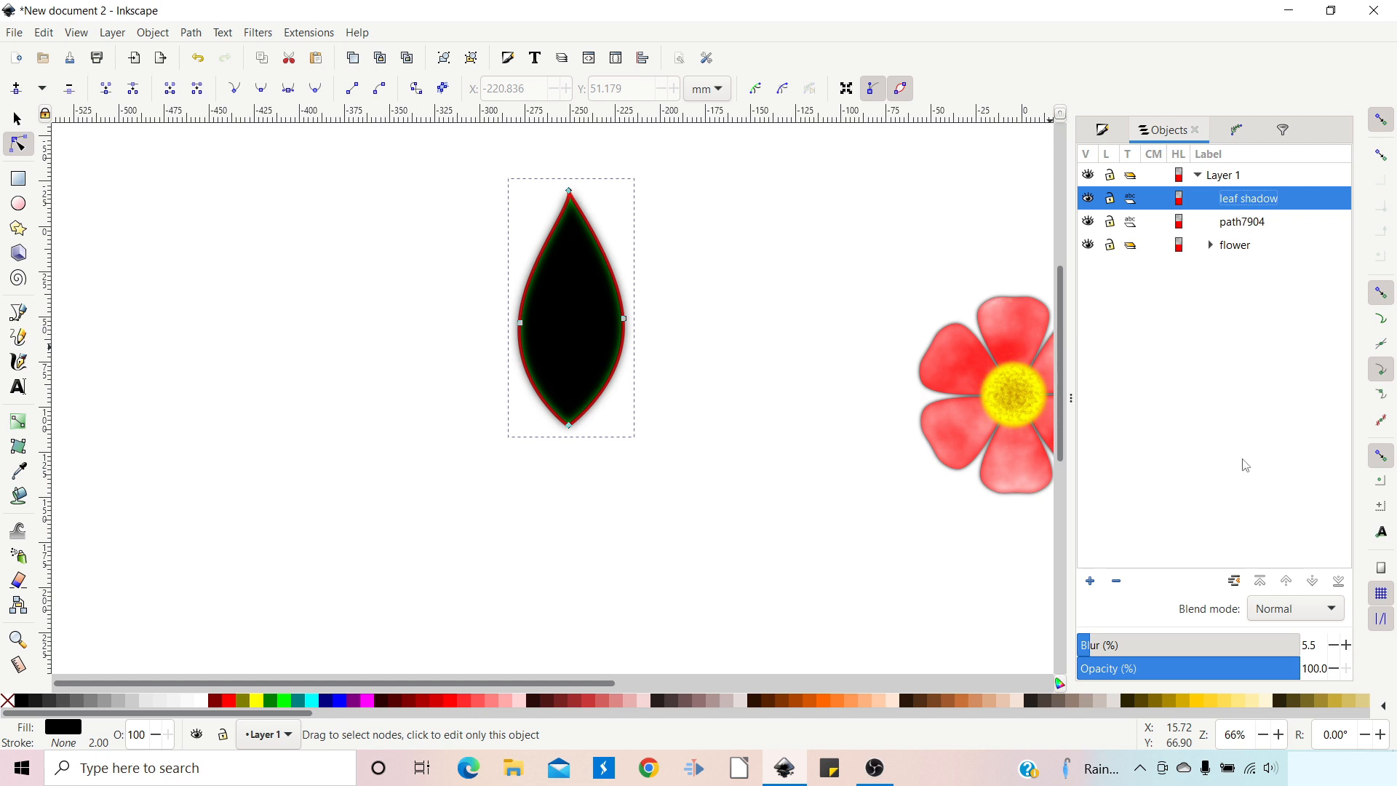
click(19, 120)
click(332, 88)
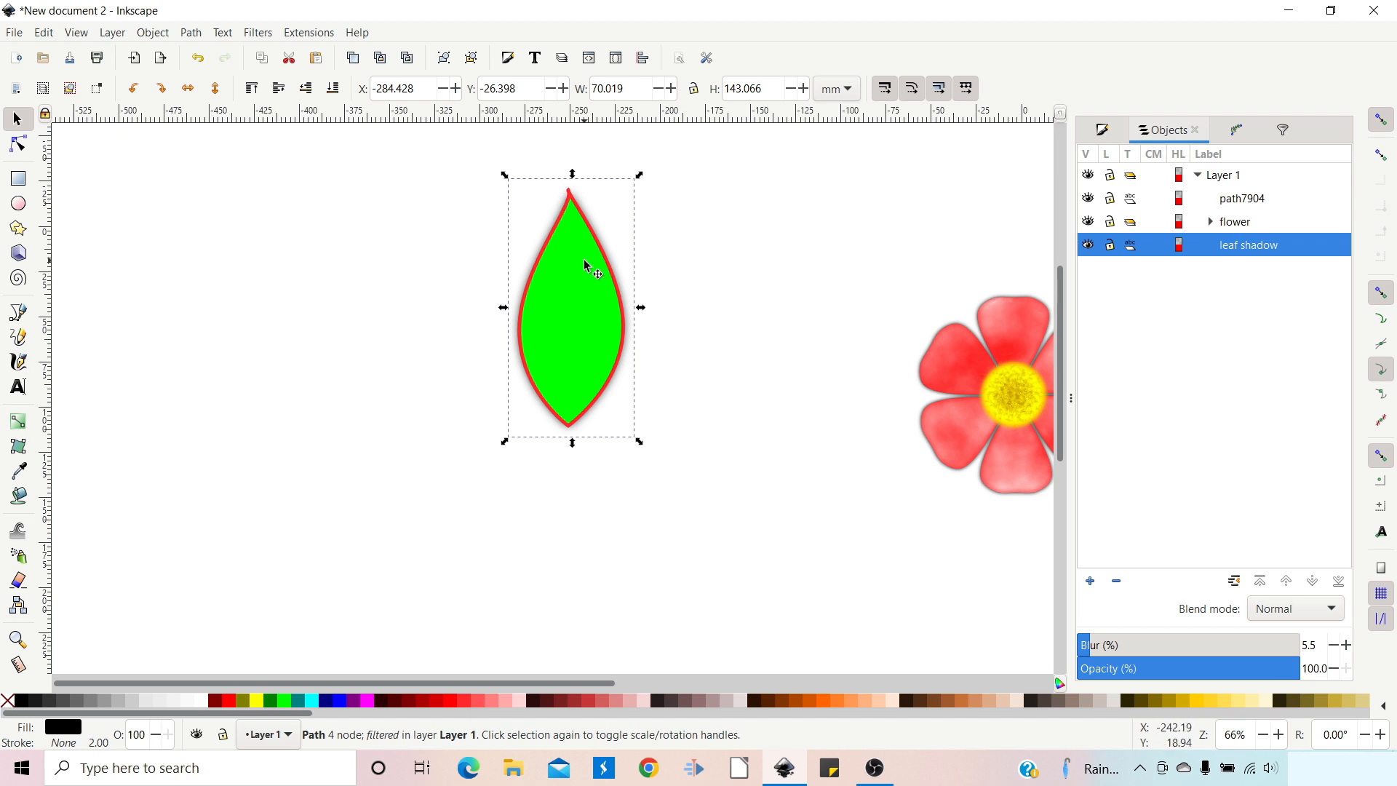
Step: Duplicate the green leaf, give the copy a white fill with no stroke, and lower it one step beneath the original
click(579, 346)
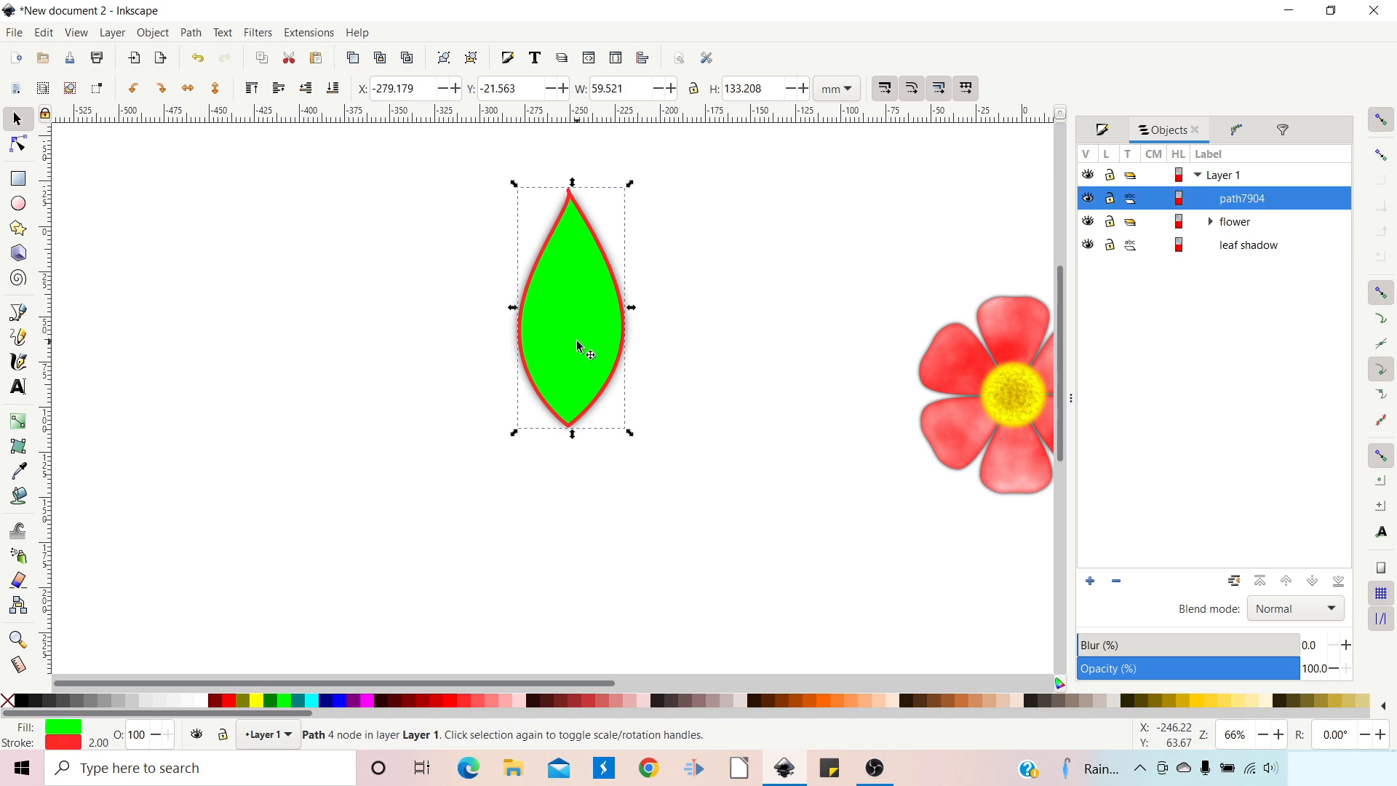
key(ctrl+d)
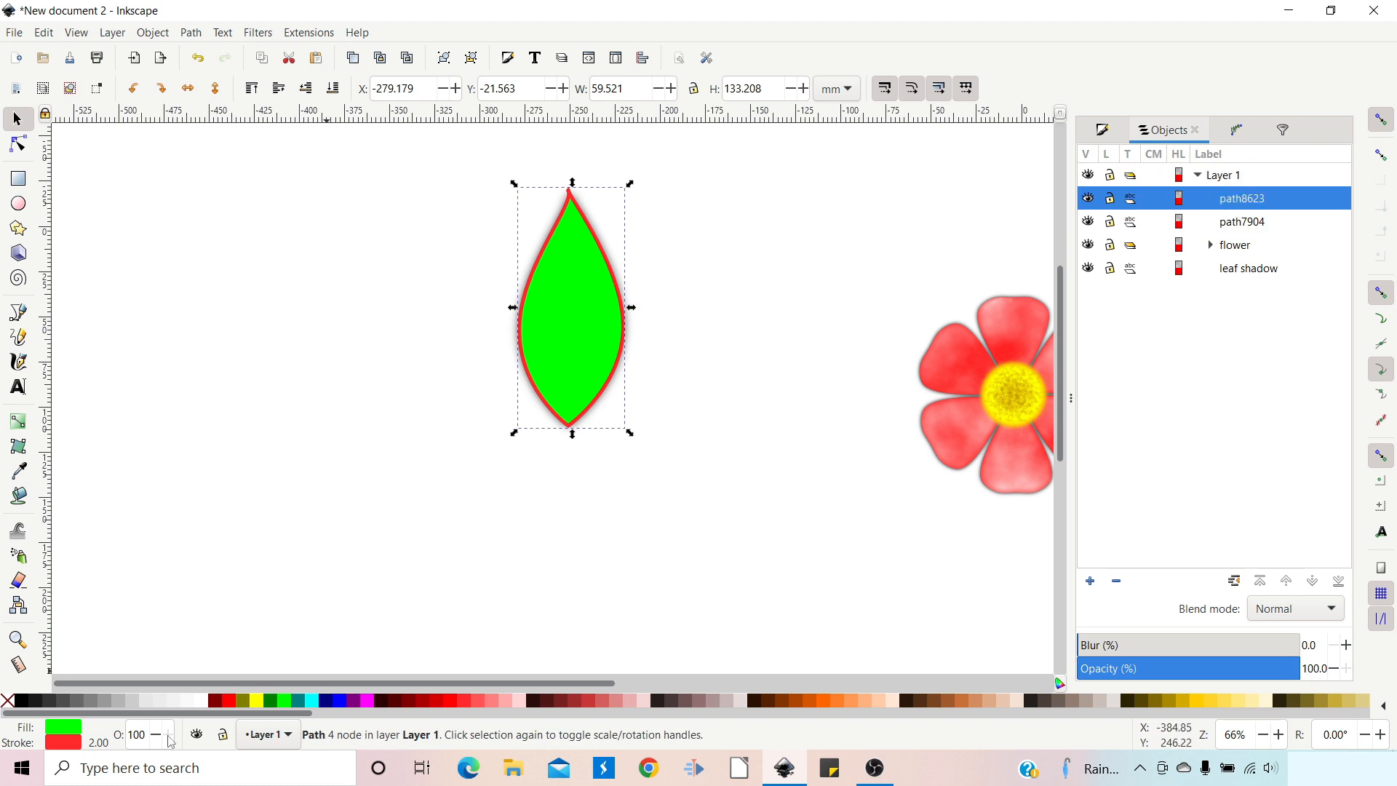
click(207, 702)
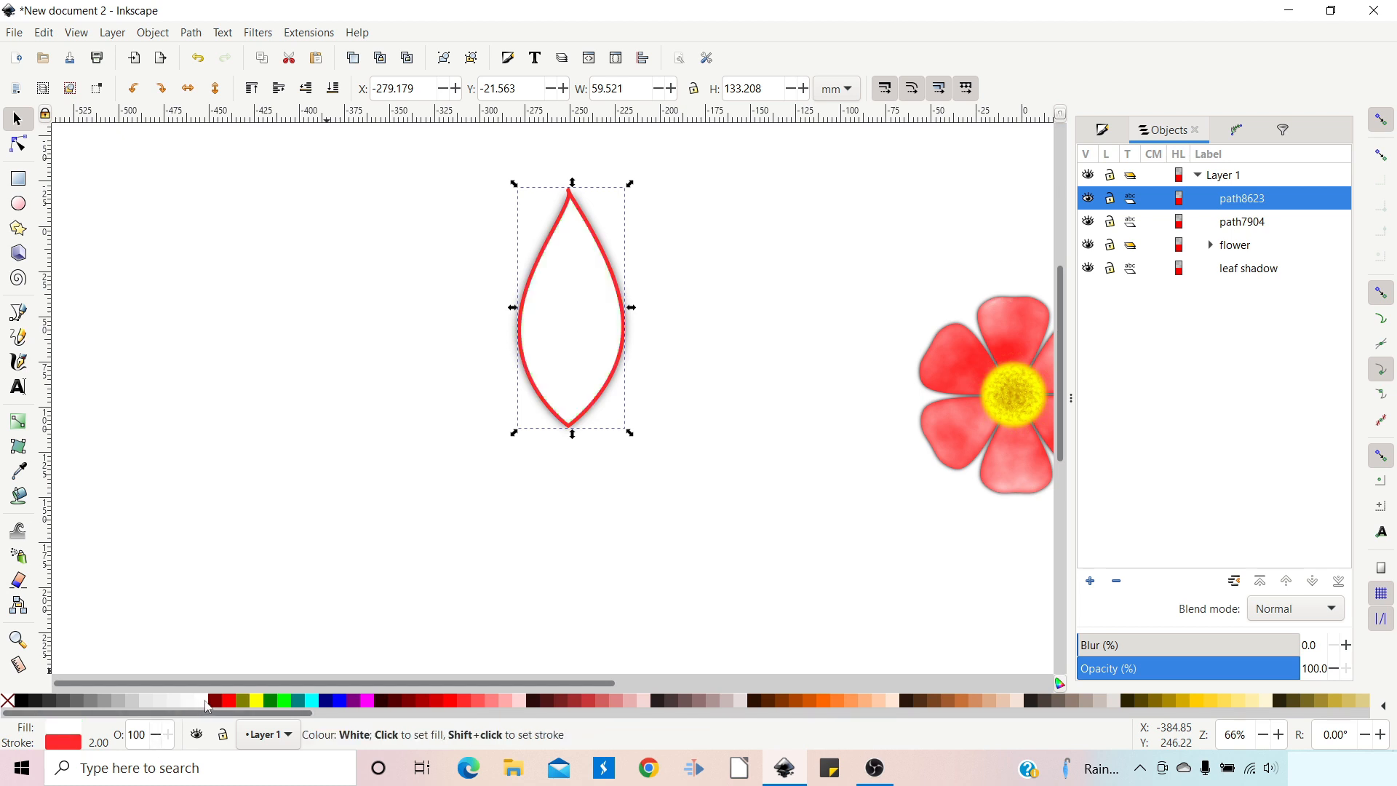
shift+click(7, 700)
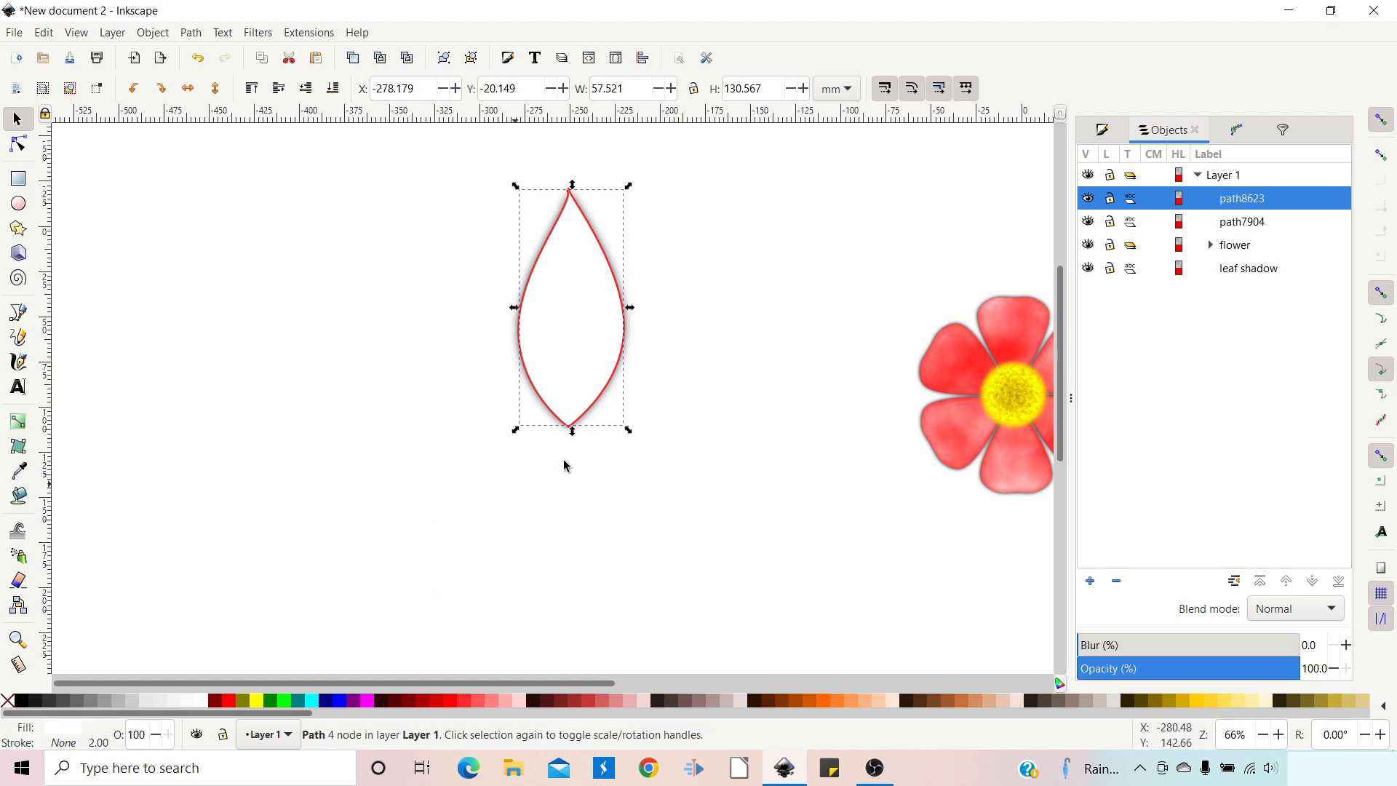
click(306, 89)
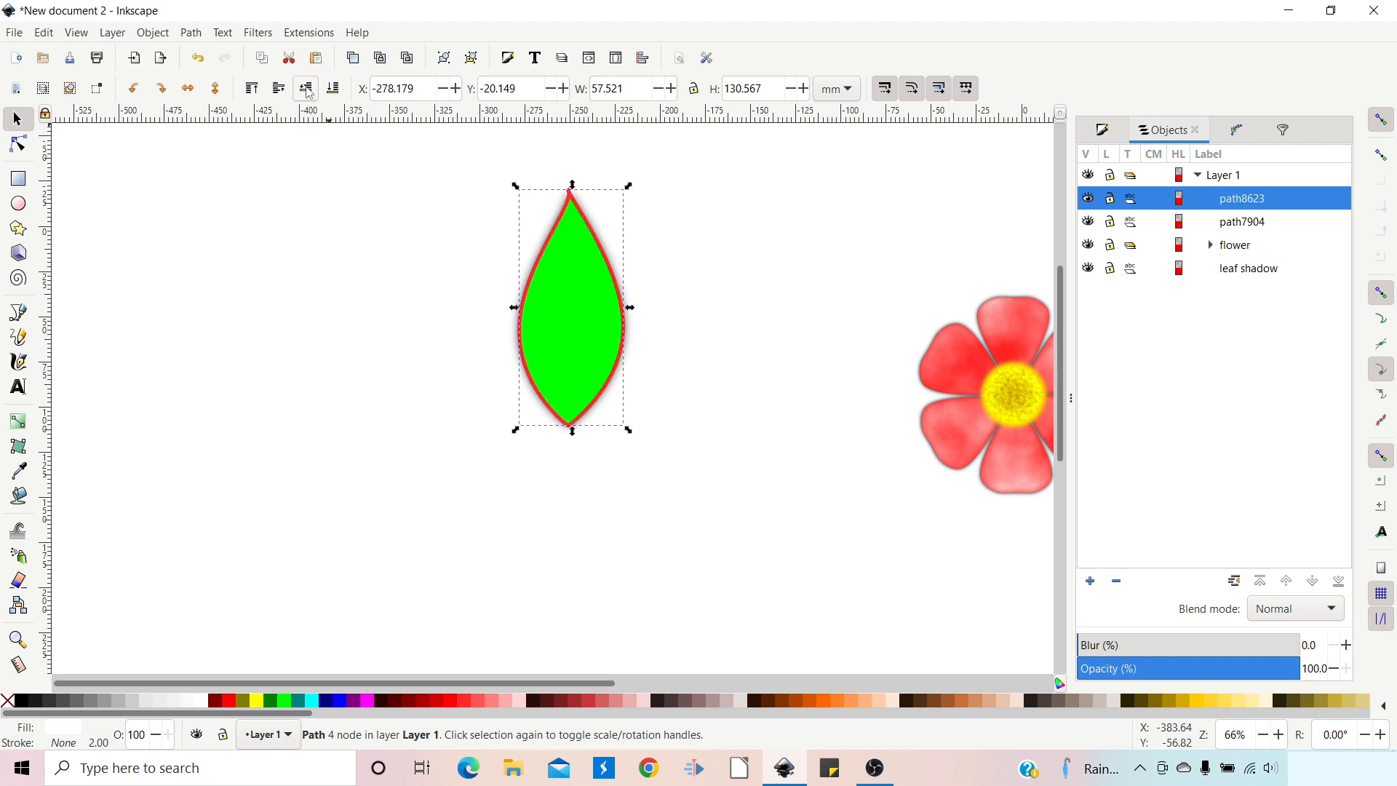
Step: Rename the white leaf copy "leaf white background"
double_click(1237, 222)
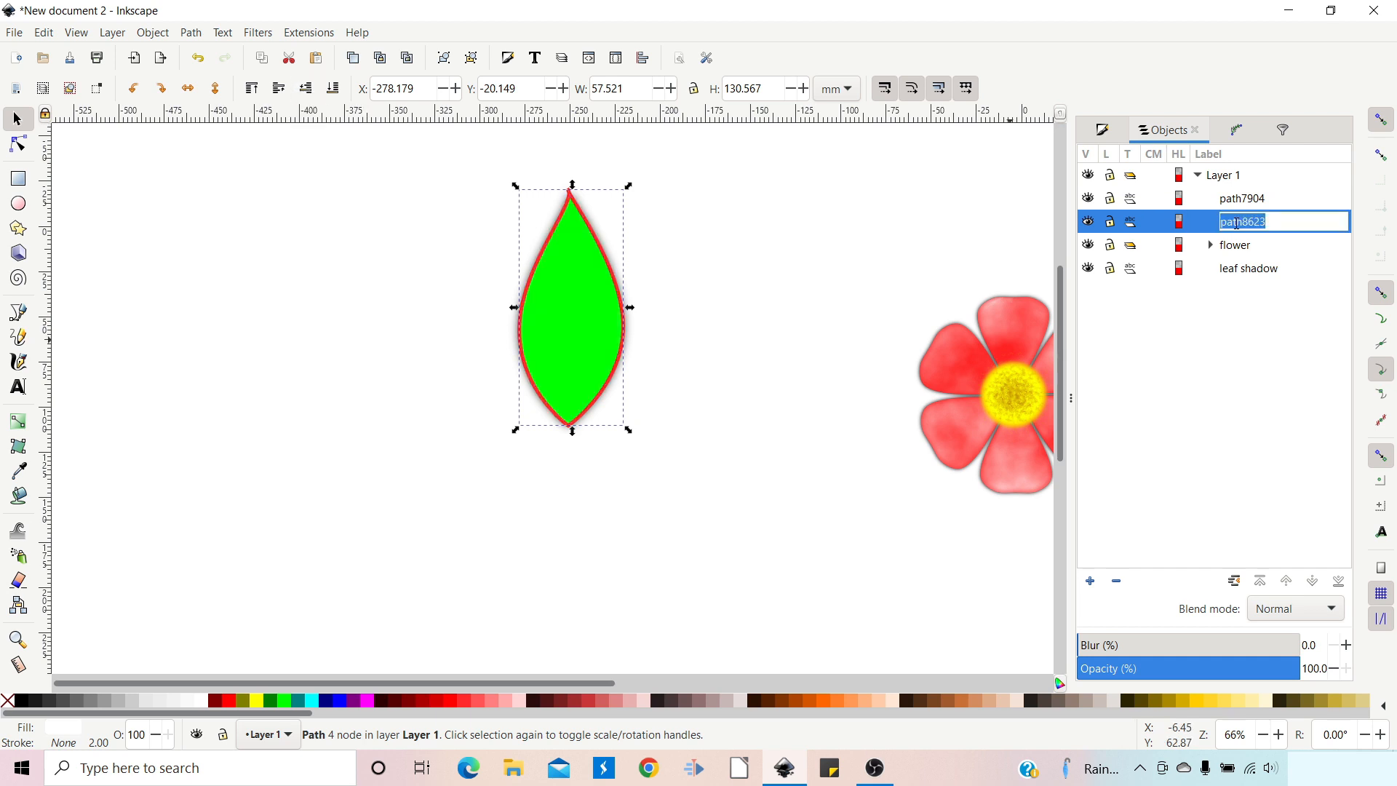
text(leaf white background)
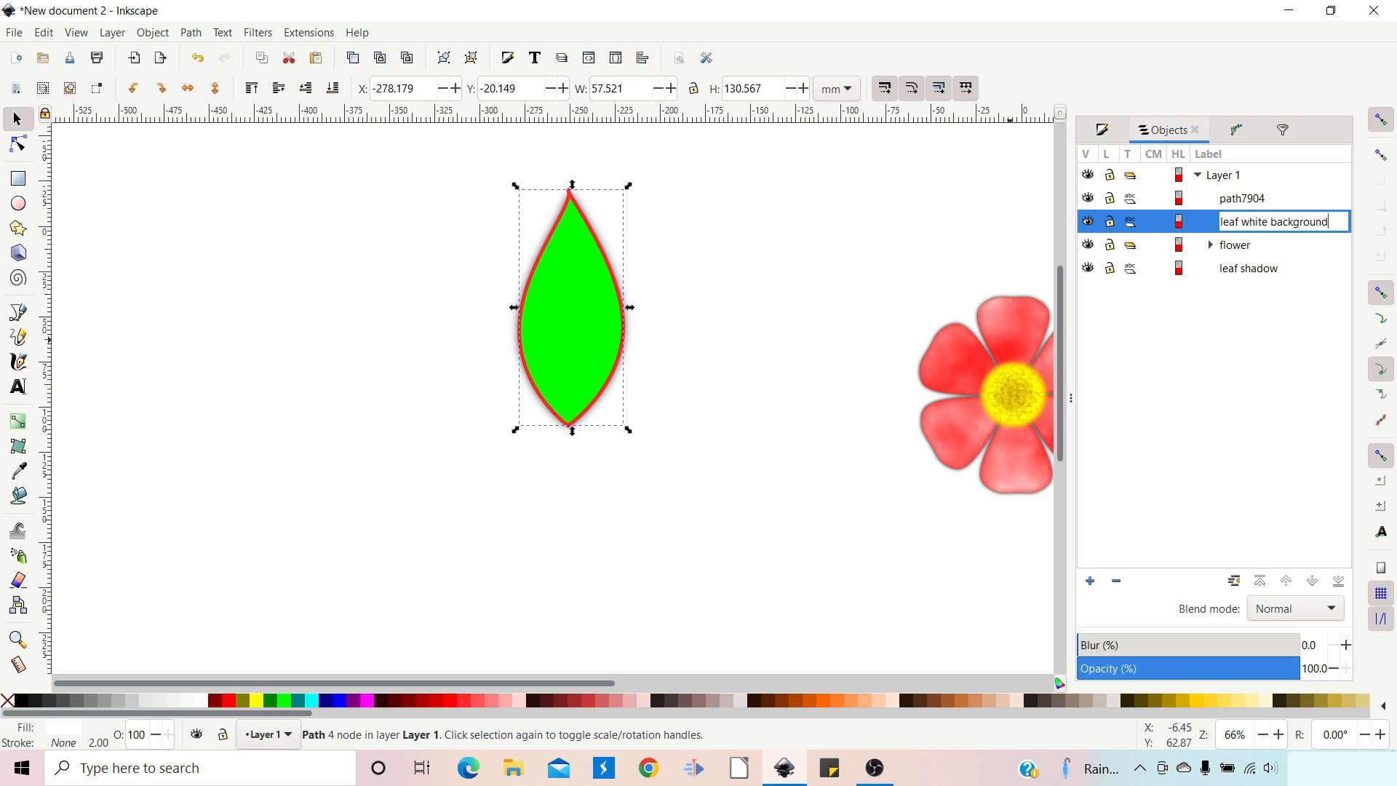
key(Return)
Step: Remove the original leaf's fill and give it a green #008000 stroke 3 mm wide
click(571, 328)
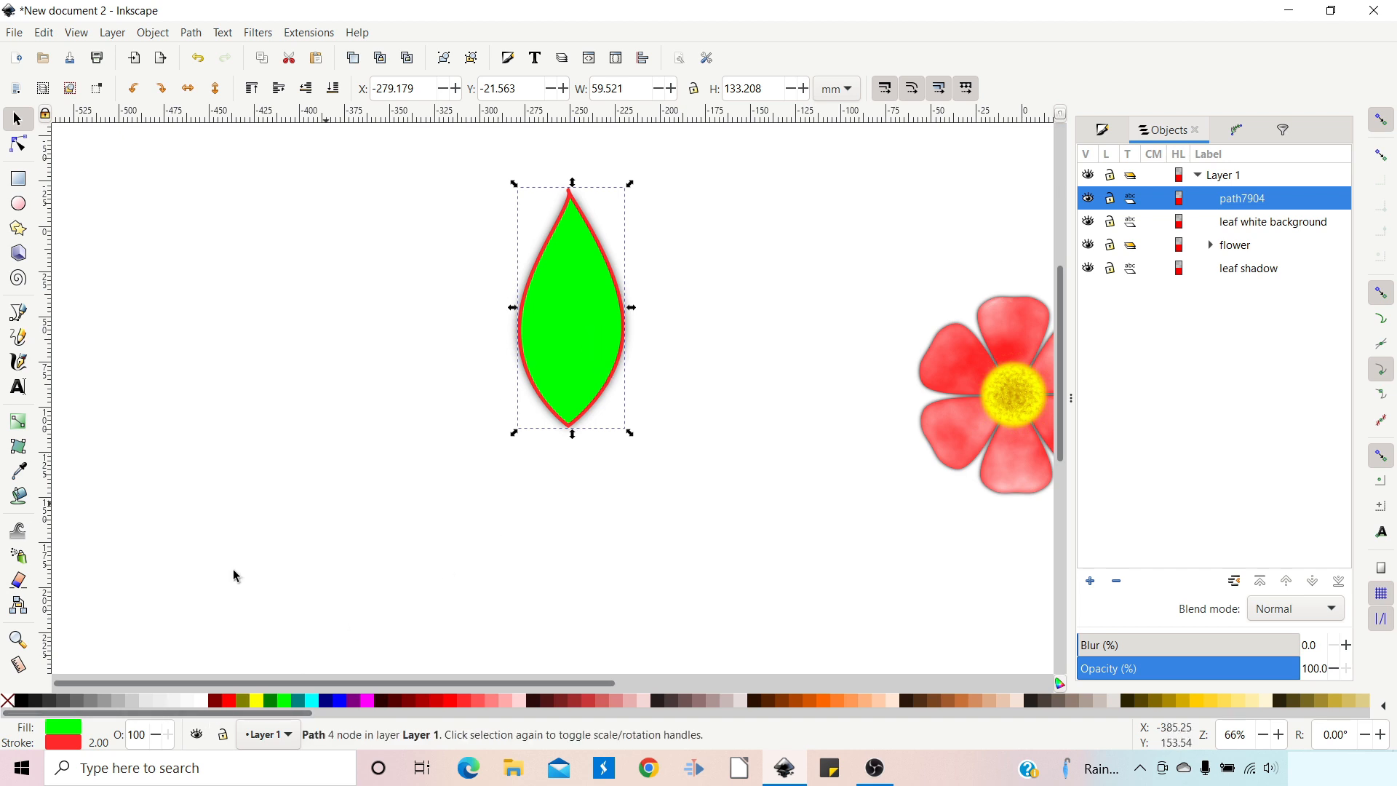
click(8, 700)
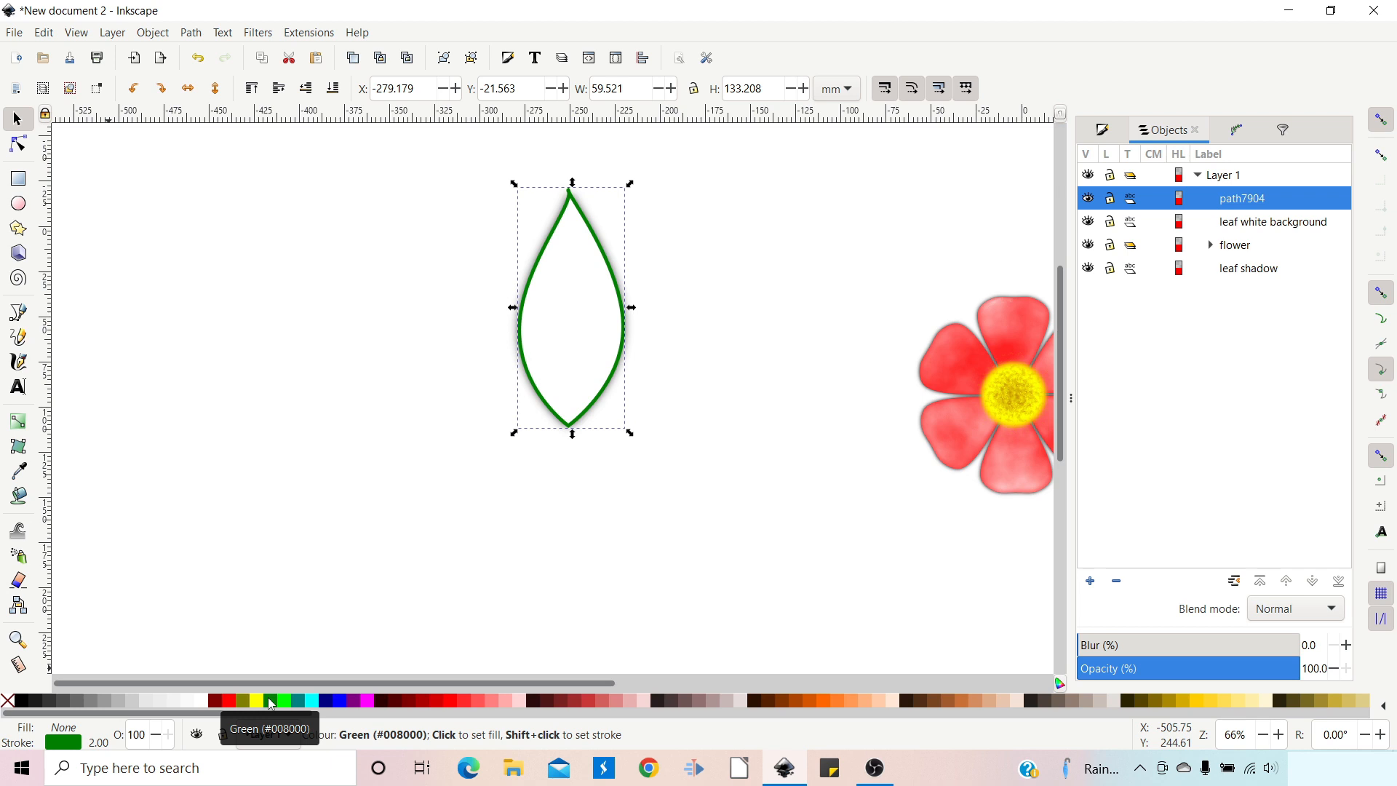
right_click(99, 743)
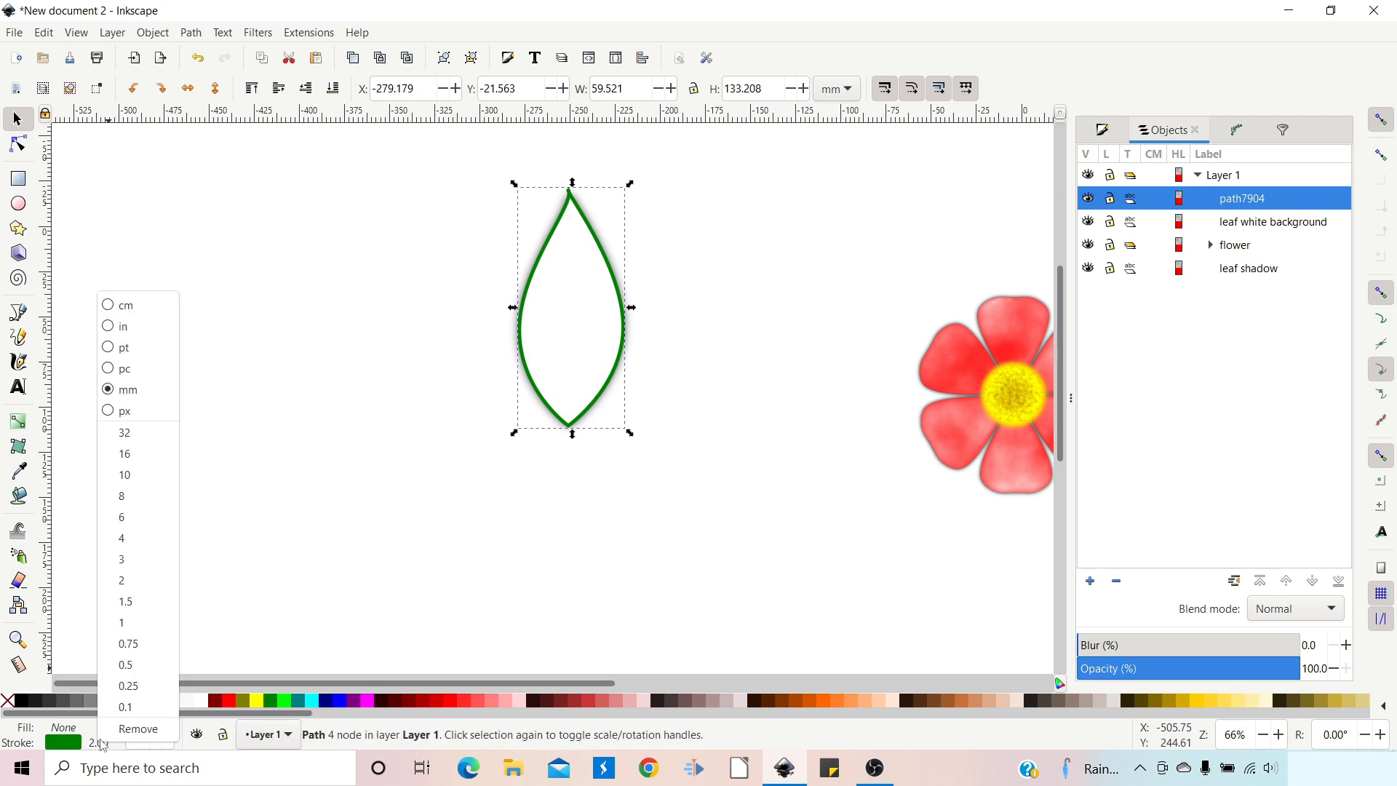
click(133, 560)
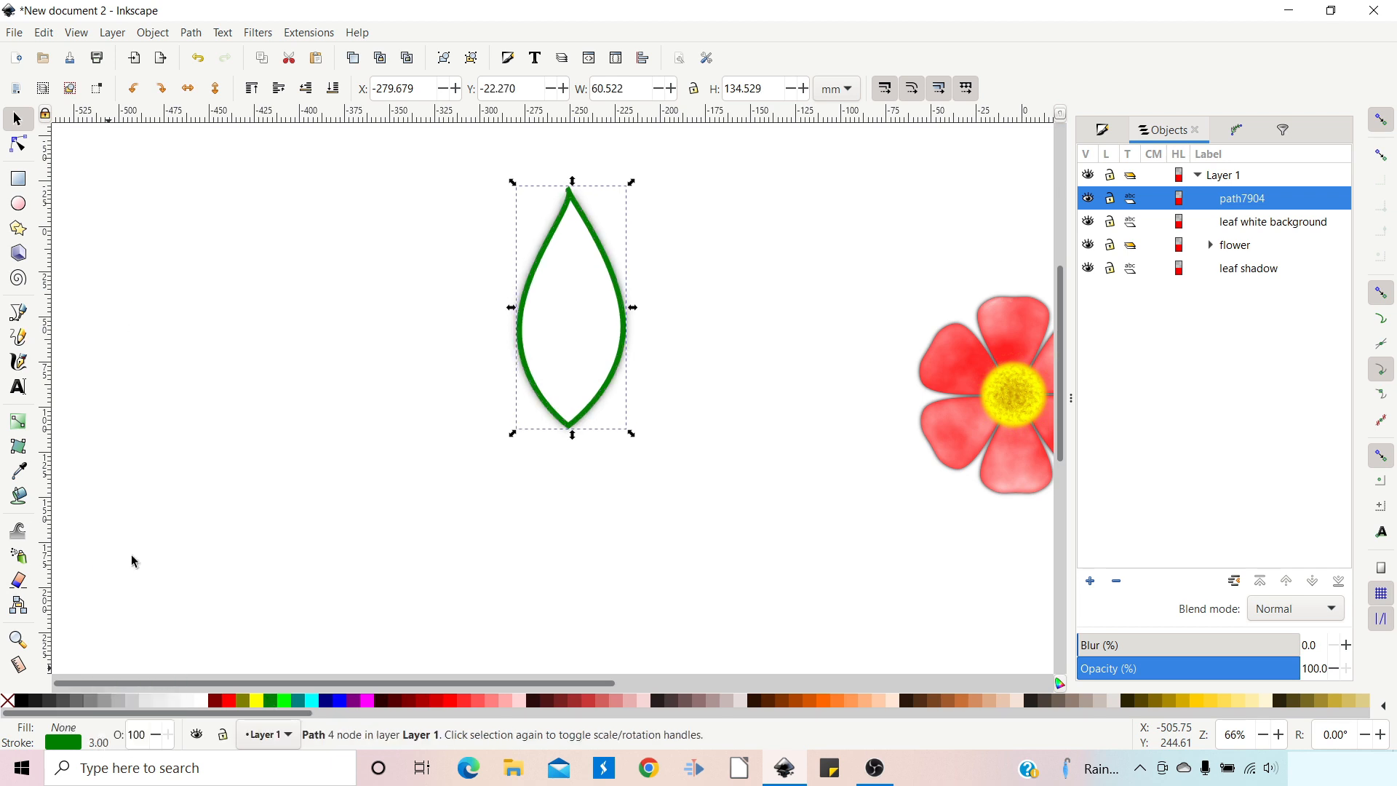
Step: Create a clip group from the green outlined leaf and rename the resulting group "leaf group"
right_click(570, 351)
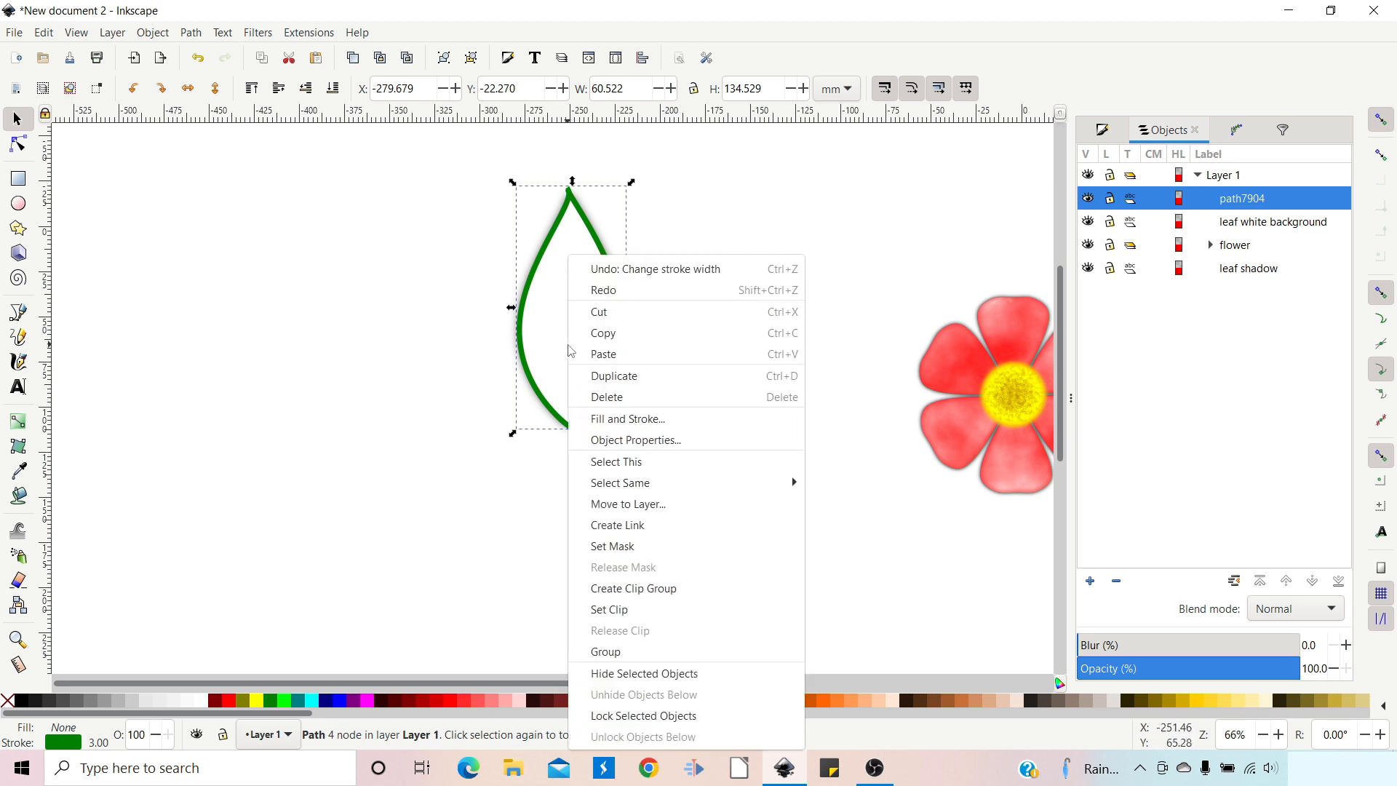
click(656, 597)
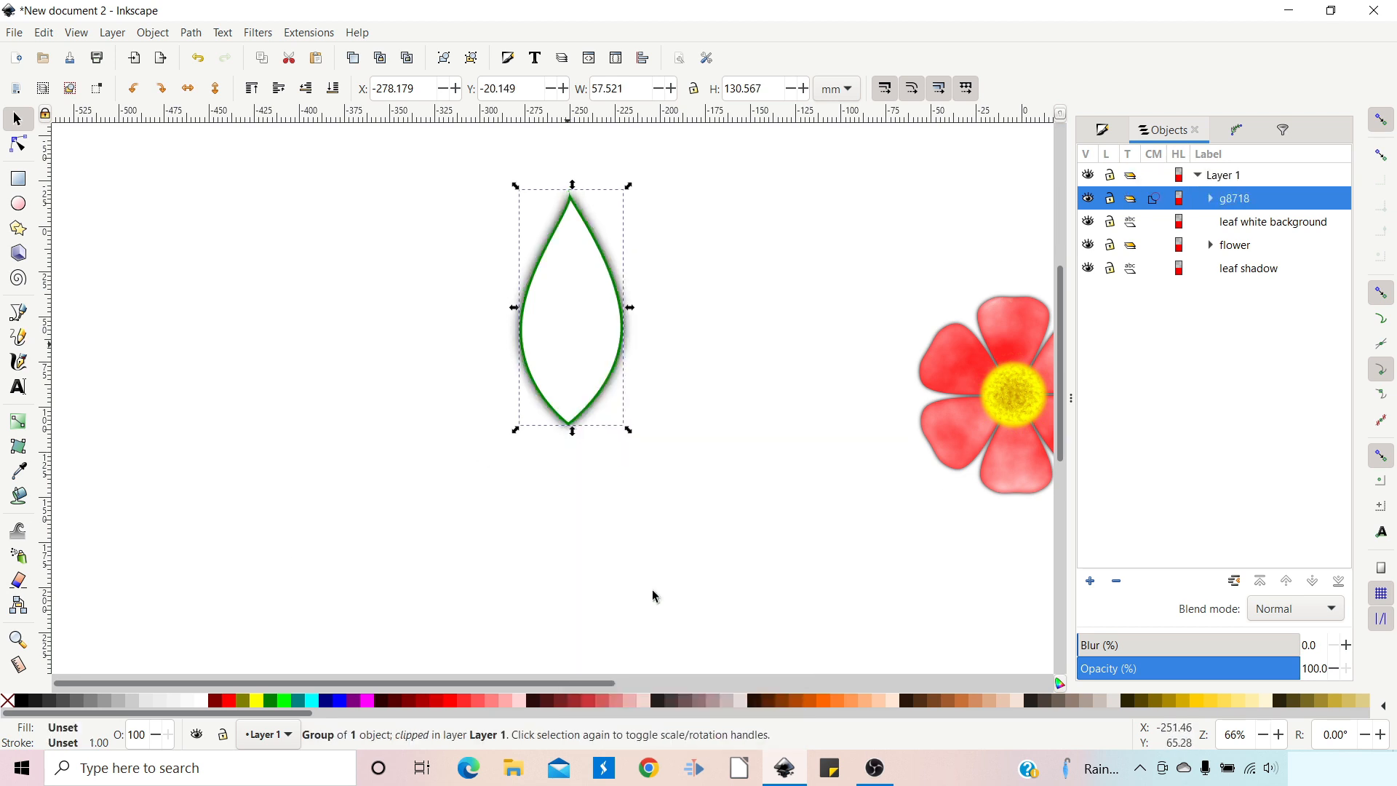
double_click(1221, 198)
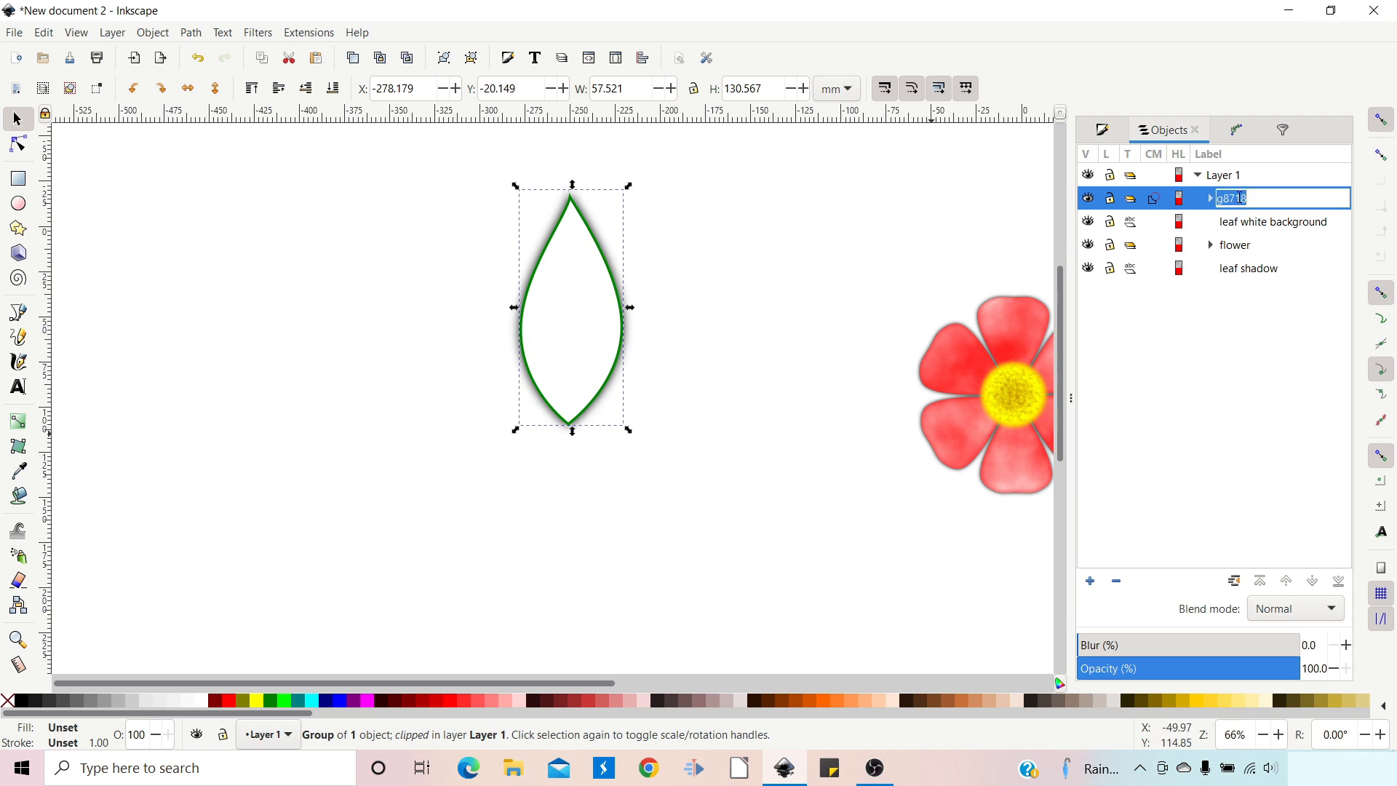
key(BackSpace)
key(Return)
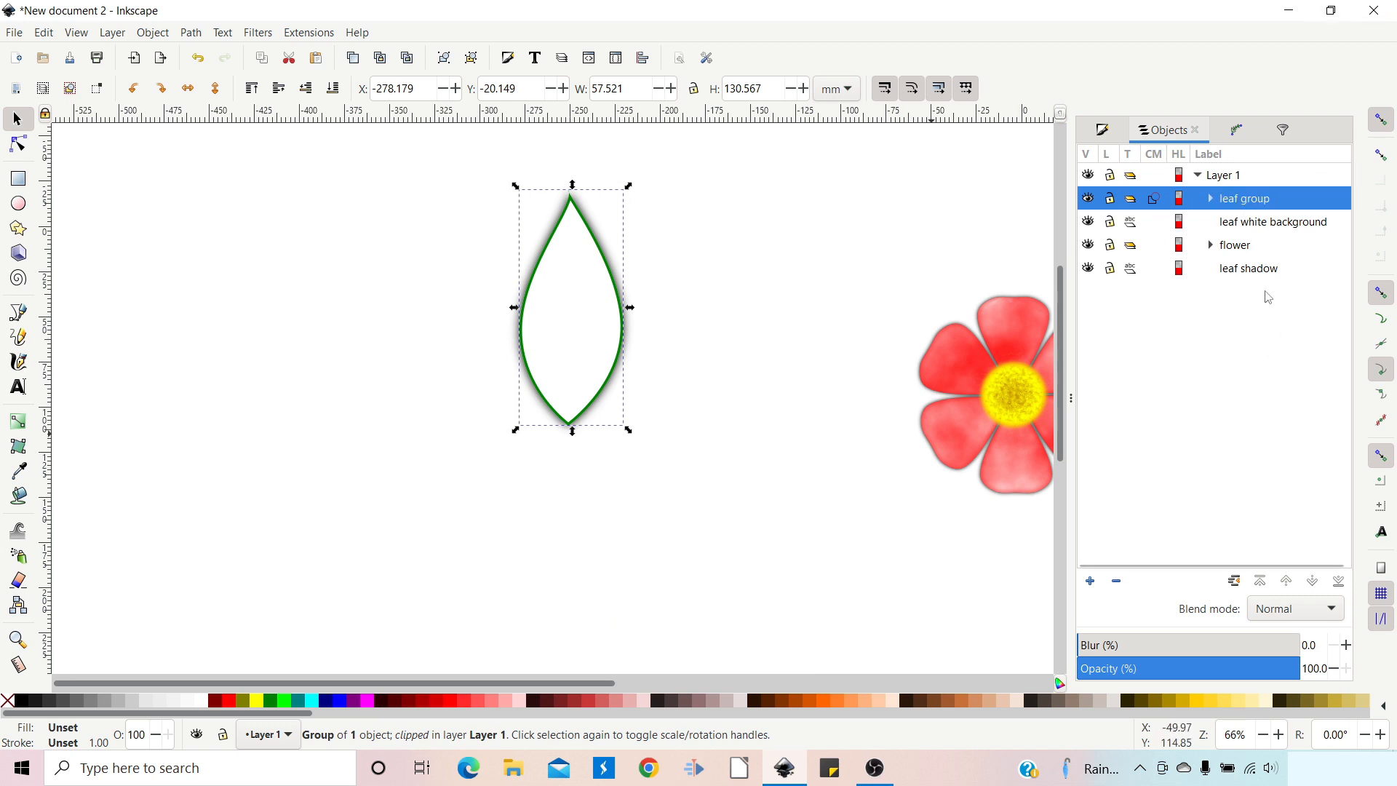
Step: Rename the clip object inside the leaf group "outline" and blur it by 3.6%
click(1211, 199)
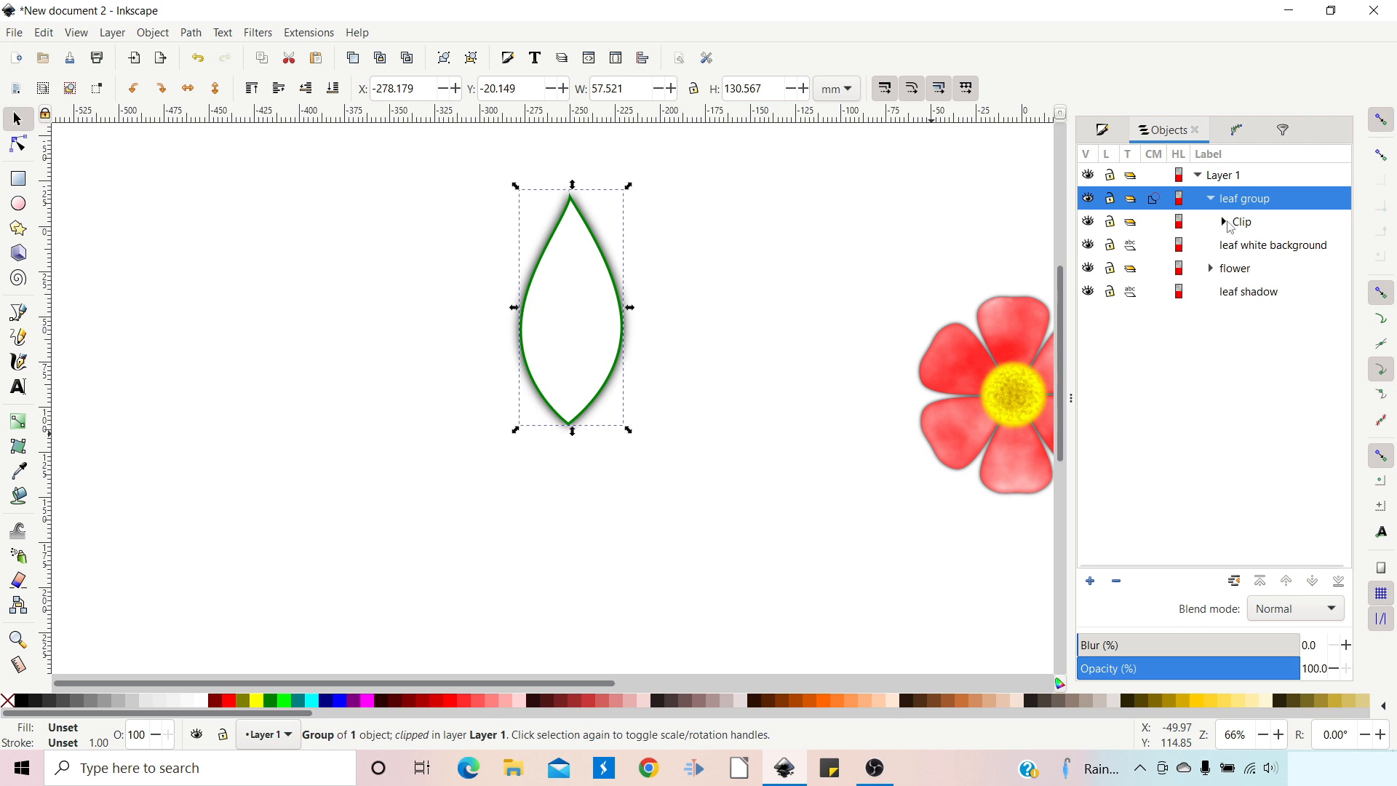
click(1231, 222)
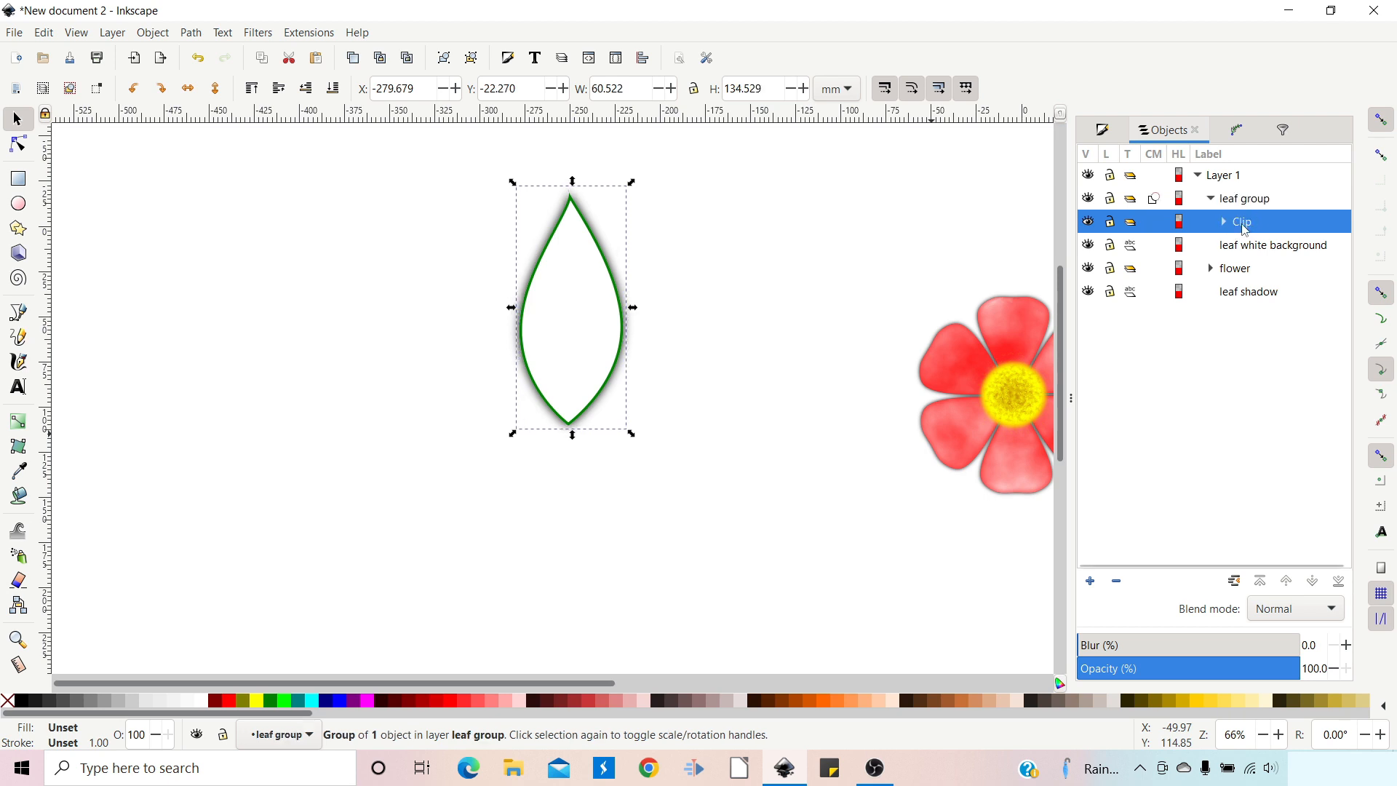
click(1242, 222)
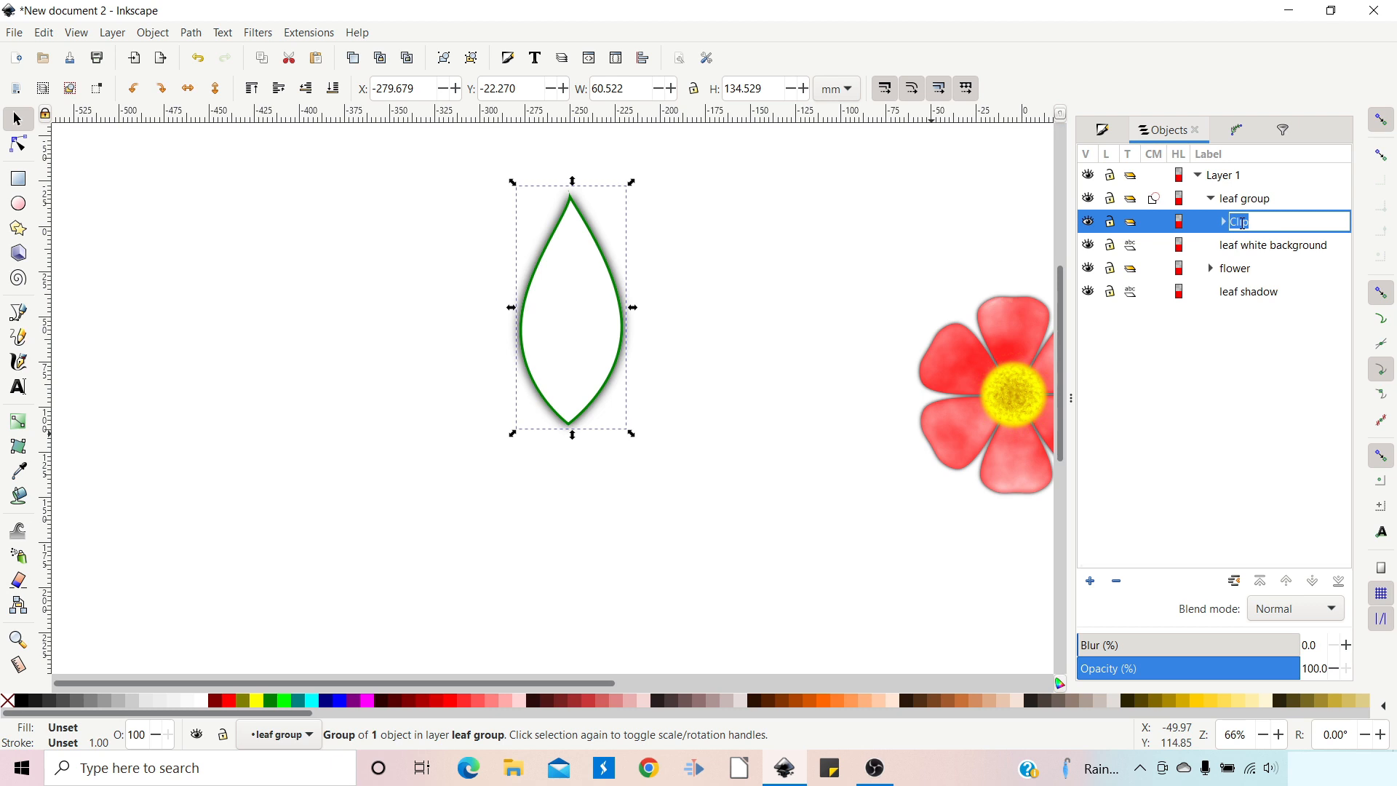
text(outline)
key(Return)
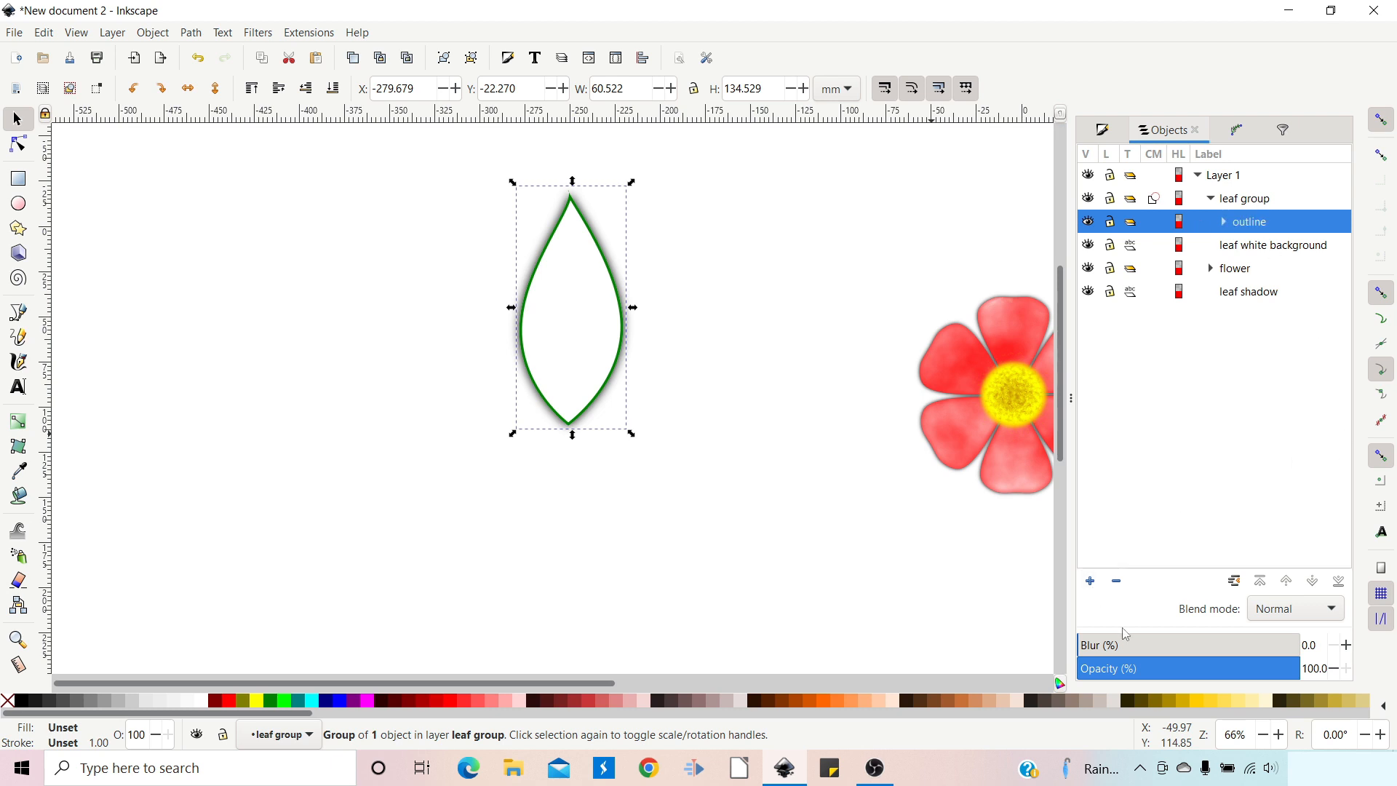
click(1085, 645)
drag(1083, 641, 1084, 642)
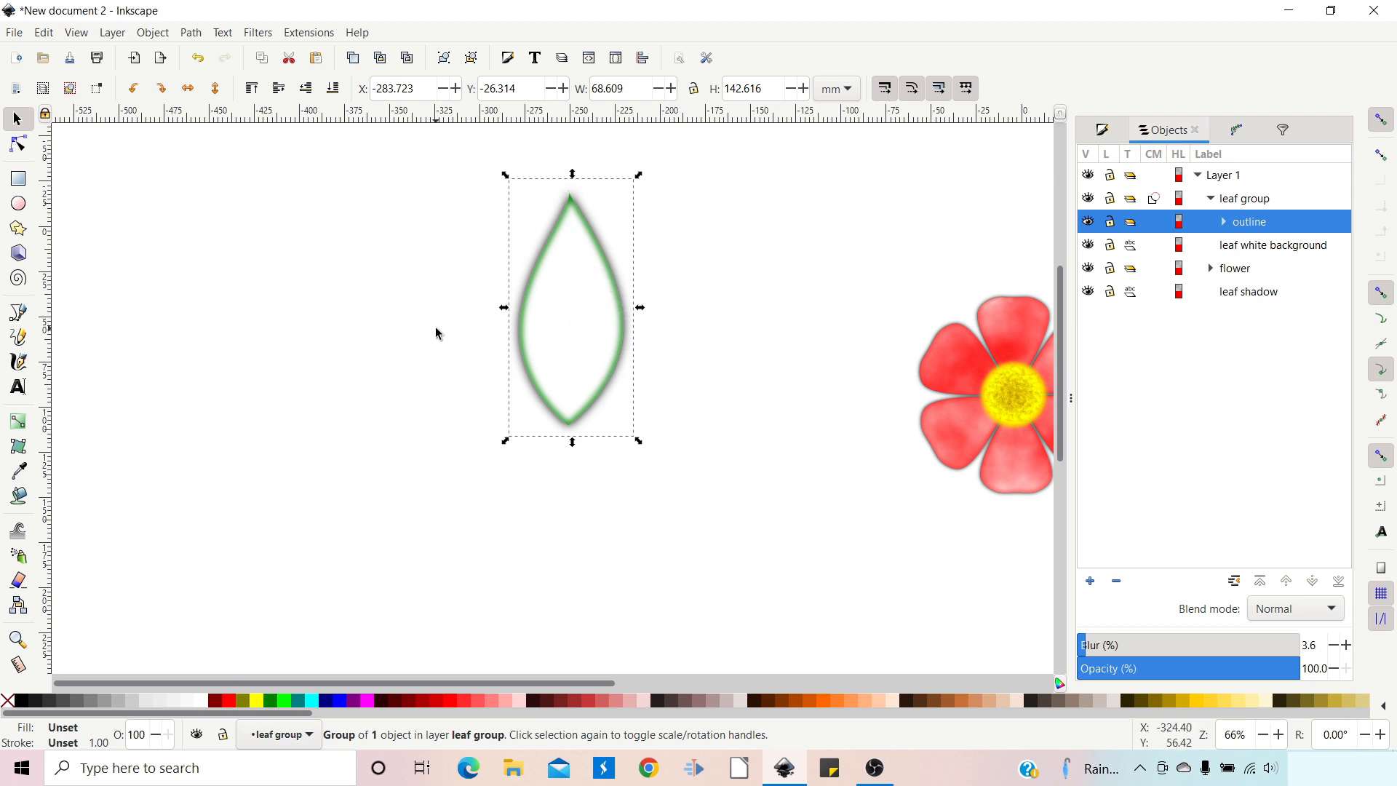
Step: With nothing selected, draw a green upright ellipse about 82 × 161 mm that covers the whole leaf
click(19, 205)
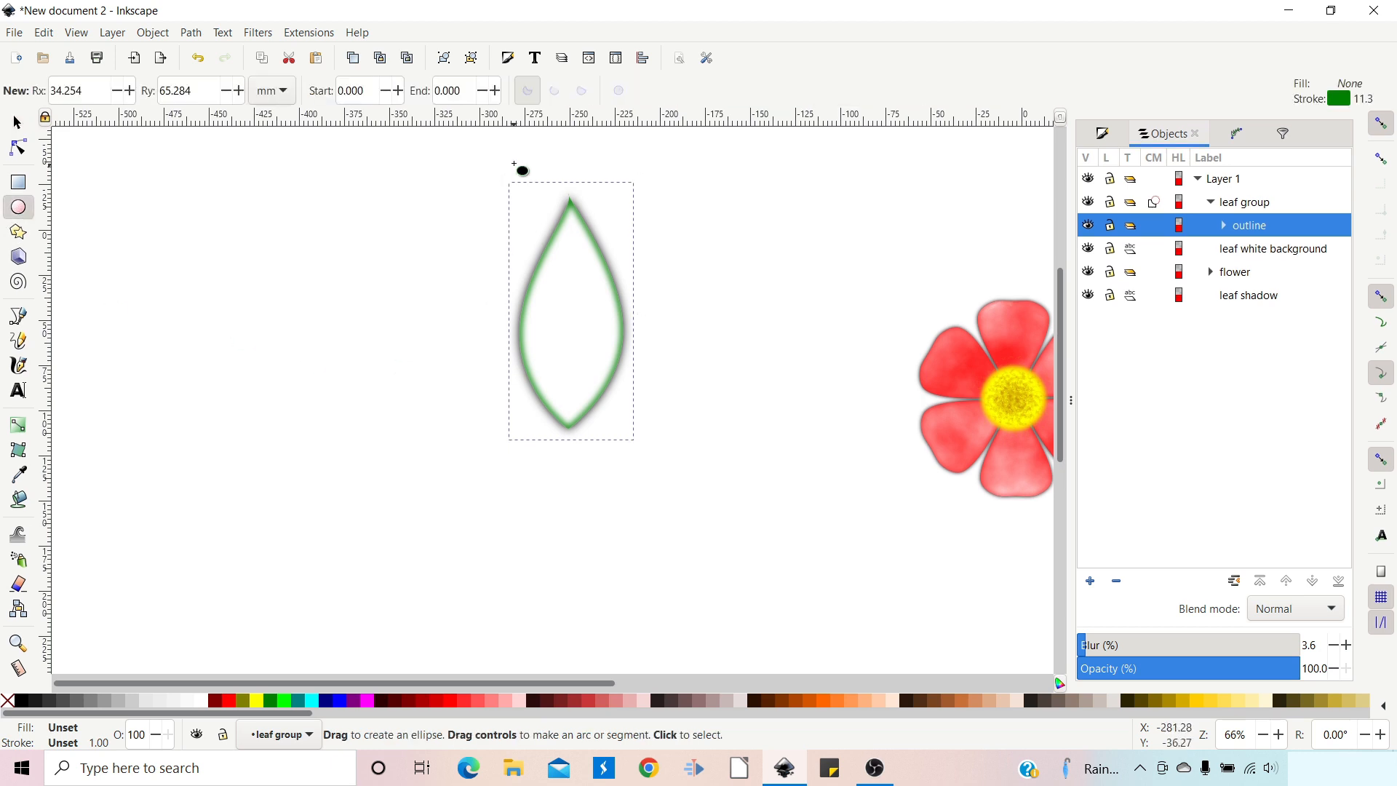
click(1232, 182)
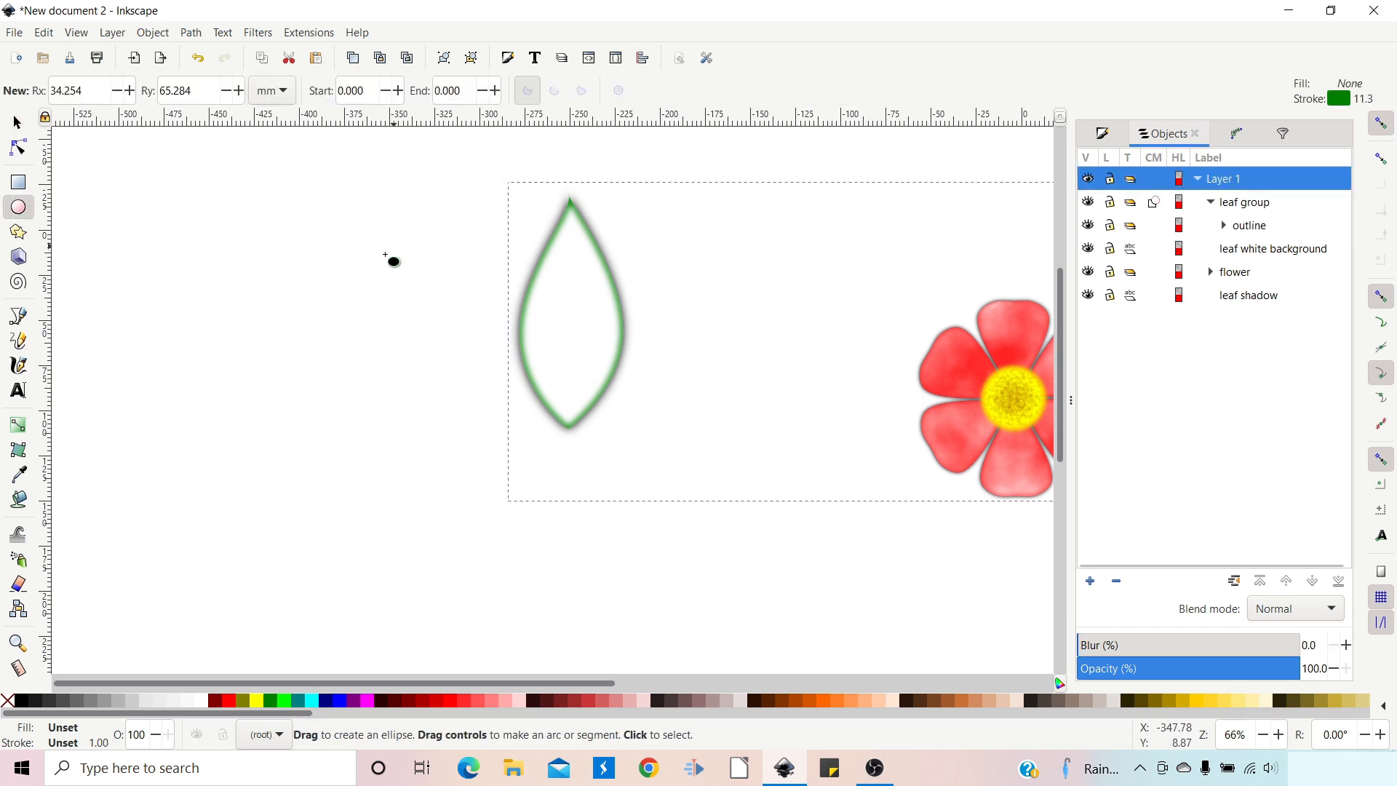
click(21, 122)
click(349, 304)
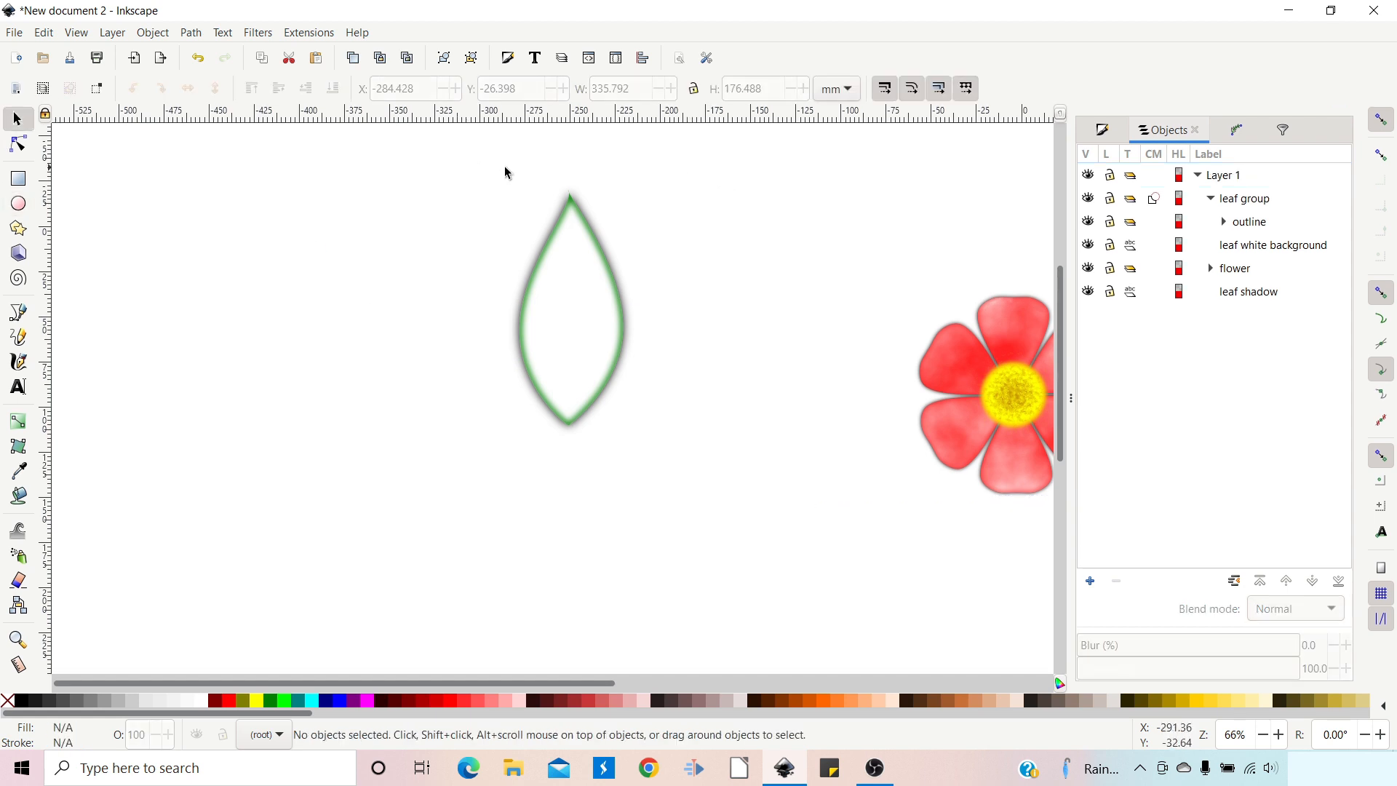
click(18, 204)
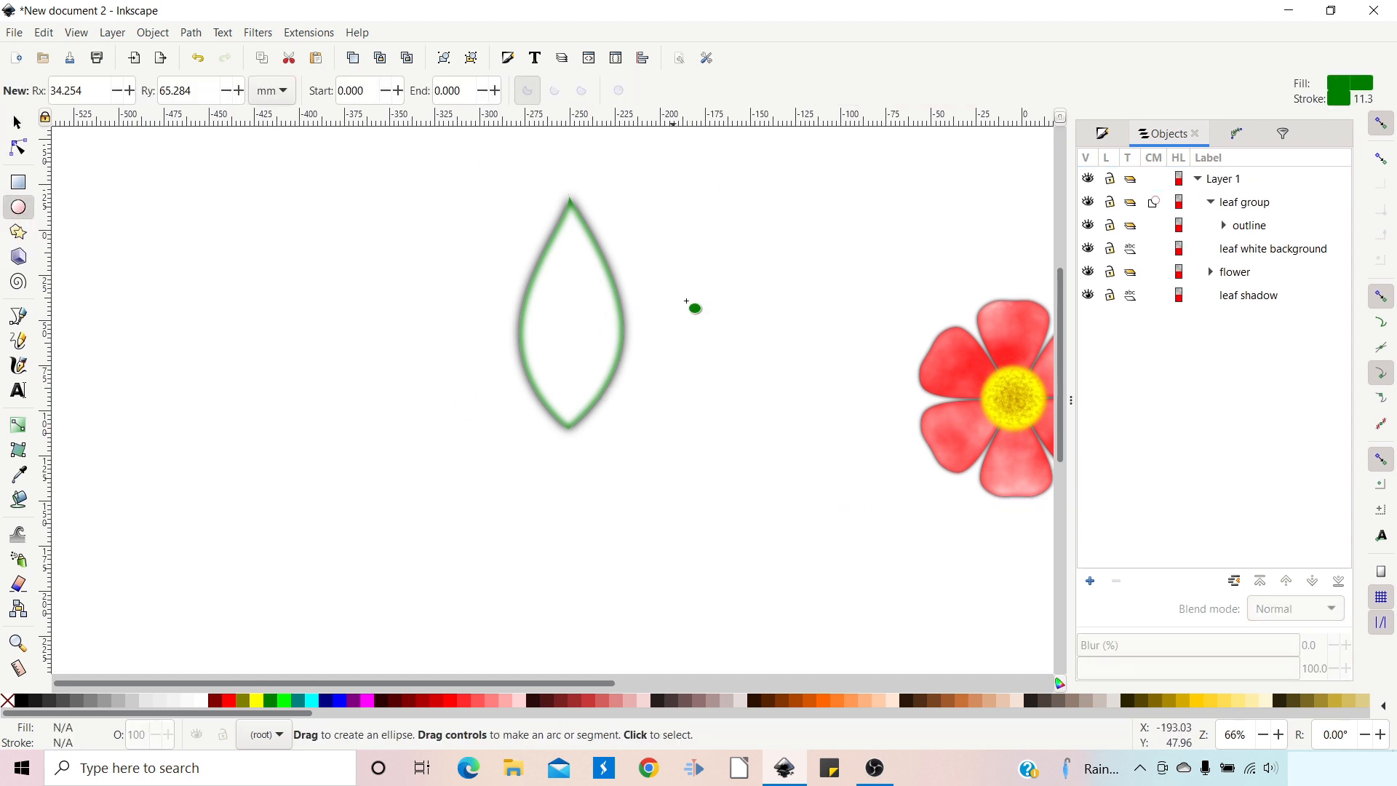
drag(516, 161, 662, 452)
click(18, 123)
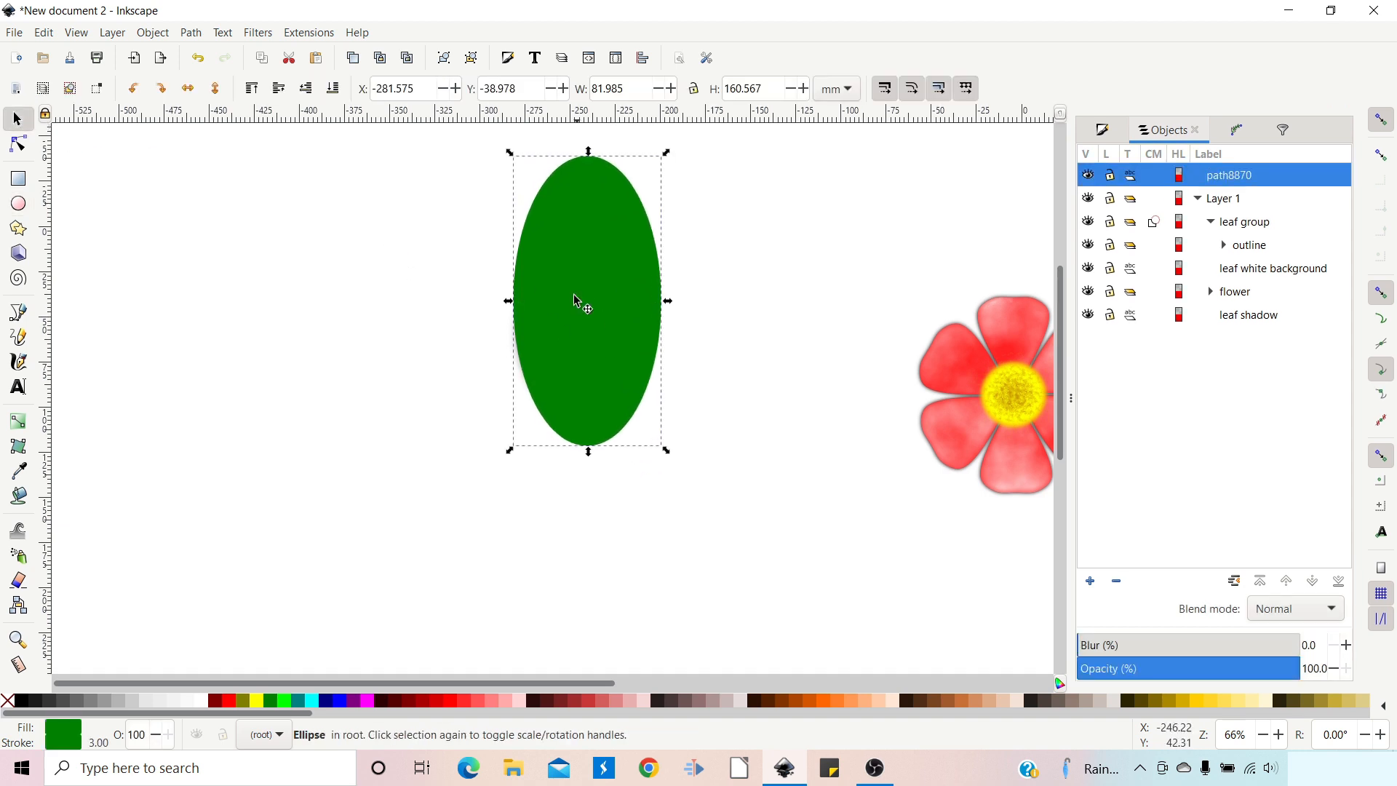
Step: Apply the Watercolour texture filter to the green ellipse and centre it over the leaf
click(262, 34)
mouse_move(321, 424)
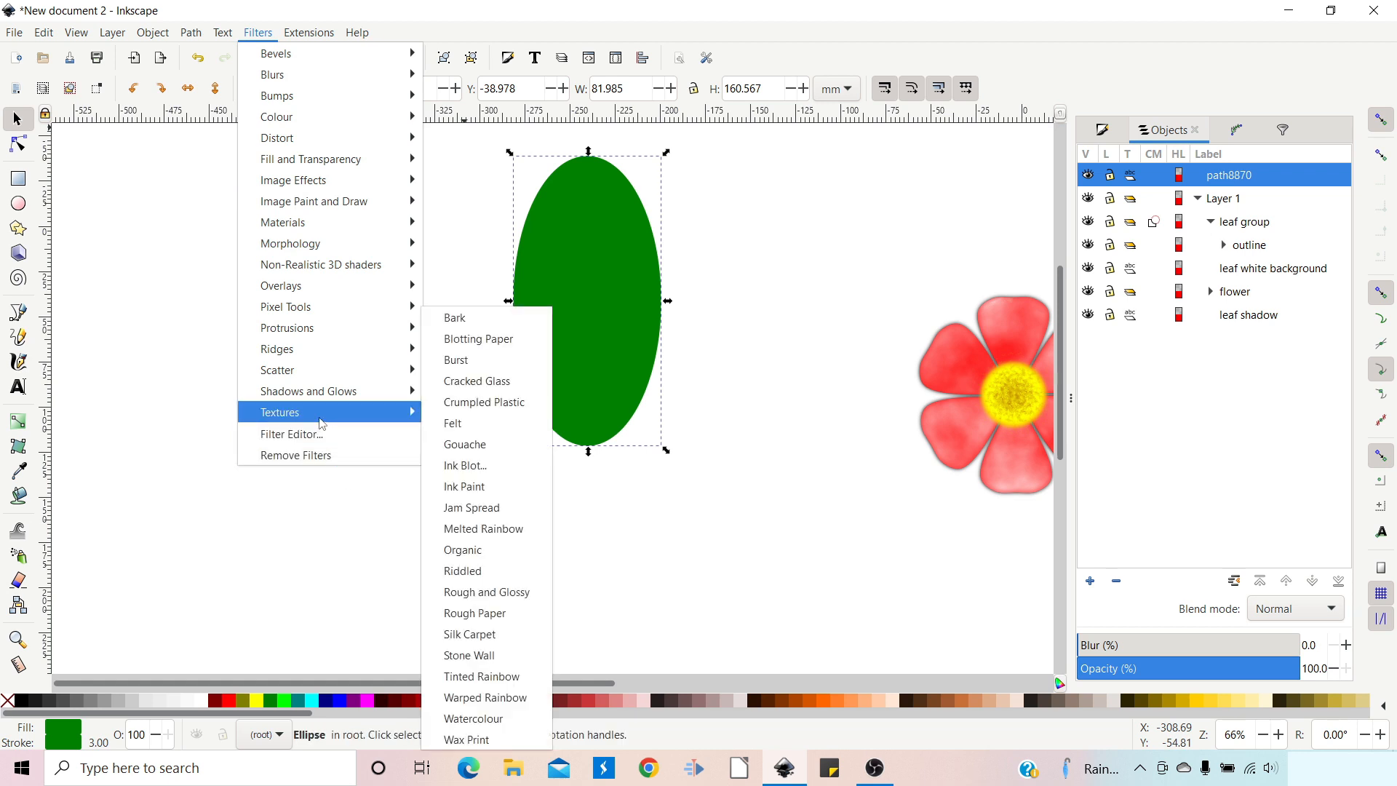
click(489, 721)
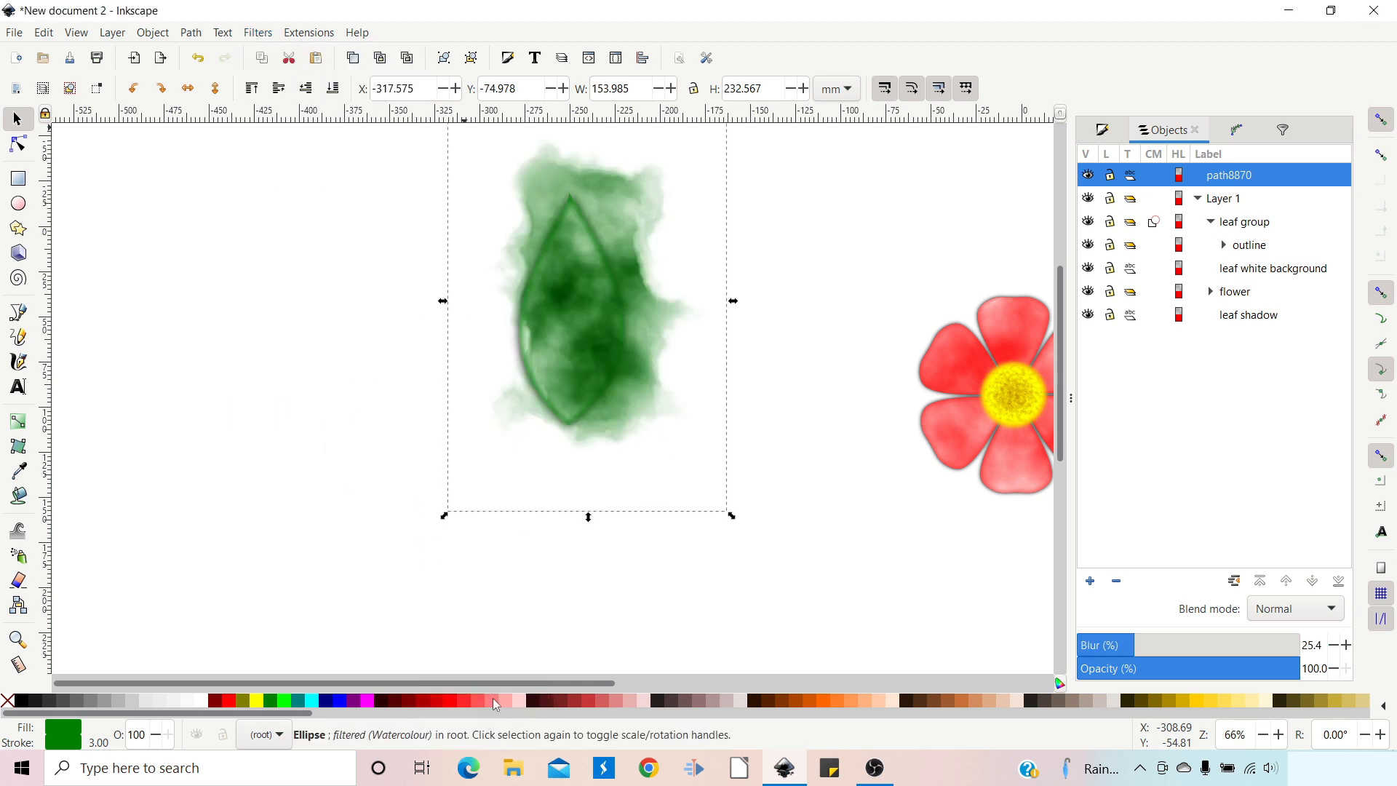
mouse_move(609, 350)
mouse_down()
mouse_move(593, 352)
mouse_move(592, 340)
mouse_up()
Step: Set the watercolour ellipse's blur to 12.1% and rotate the ellipse slightly
click(1148, 651)
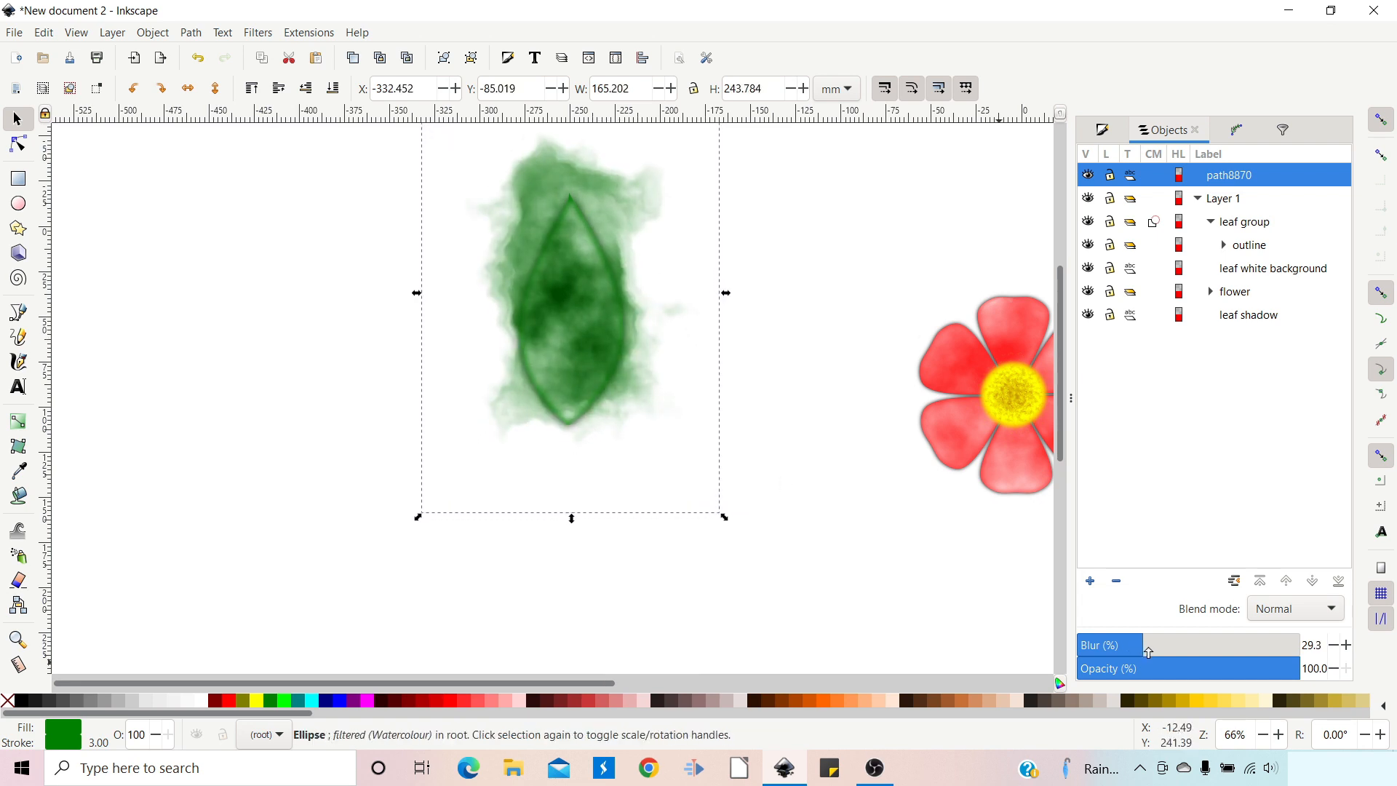
drag(1148, 651, 1101, 667)
click(583, 289)
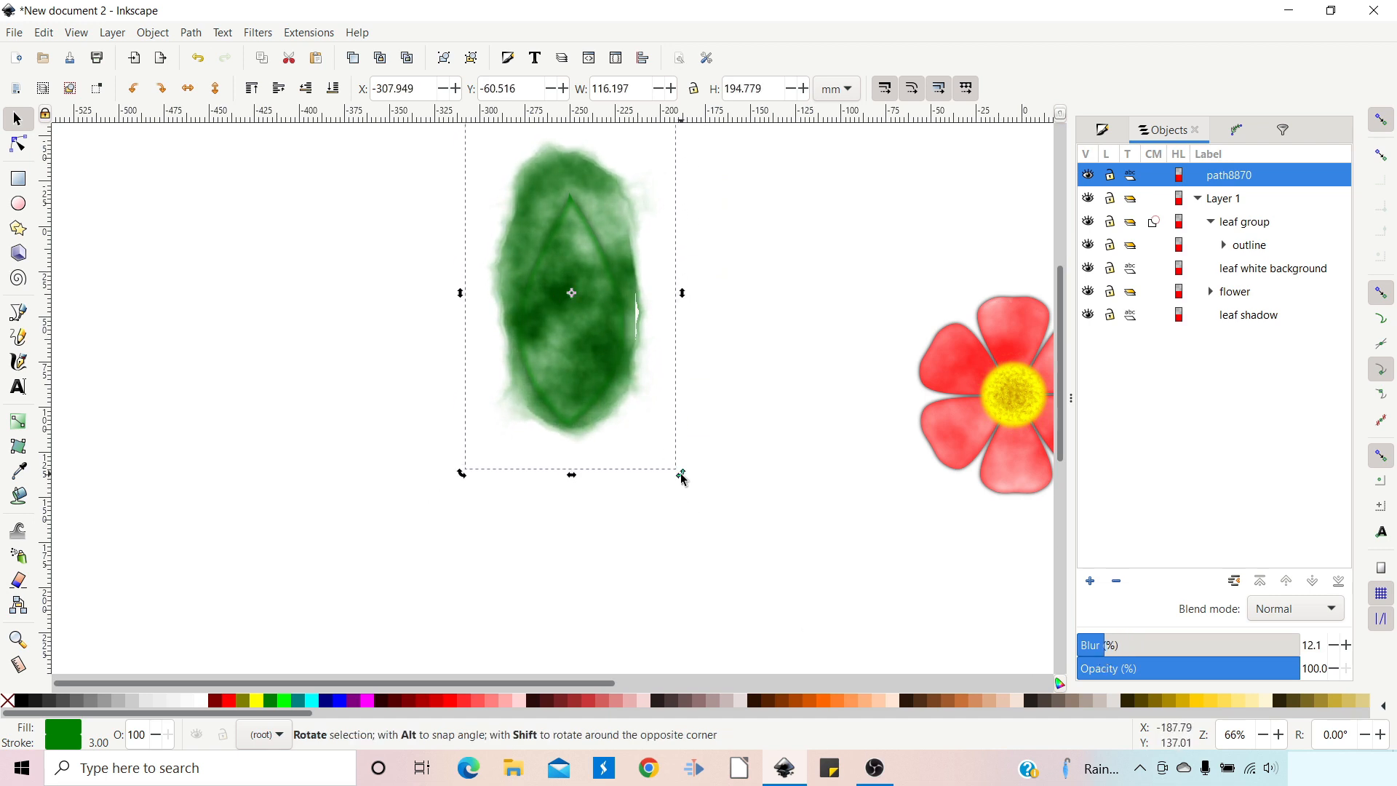
drag(683, 477, 661, 492)
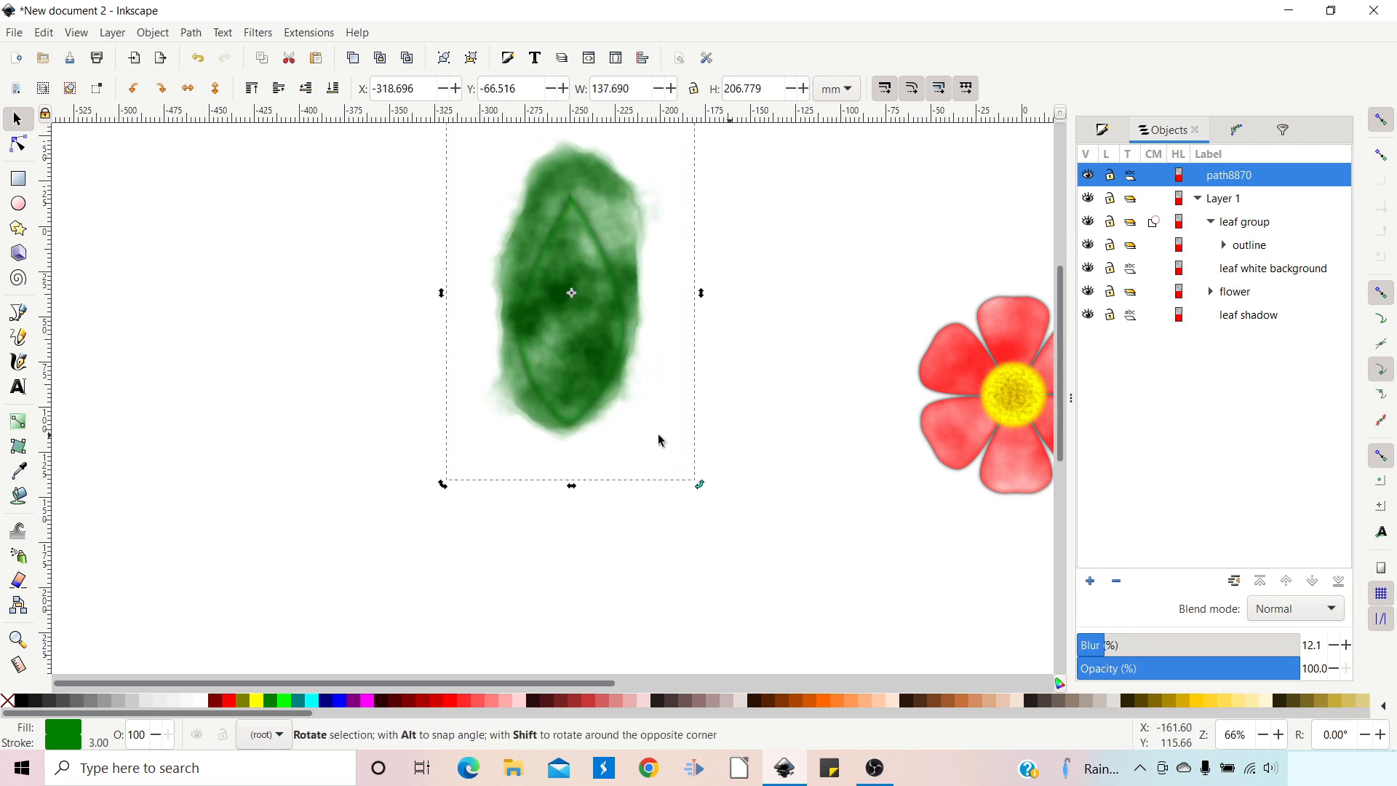
Step: Set the Watercolour filter's turbulence base frequency to 0.021 and the ellipse's blur to 42.3%
click(1283, 131)
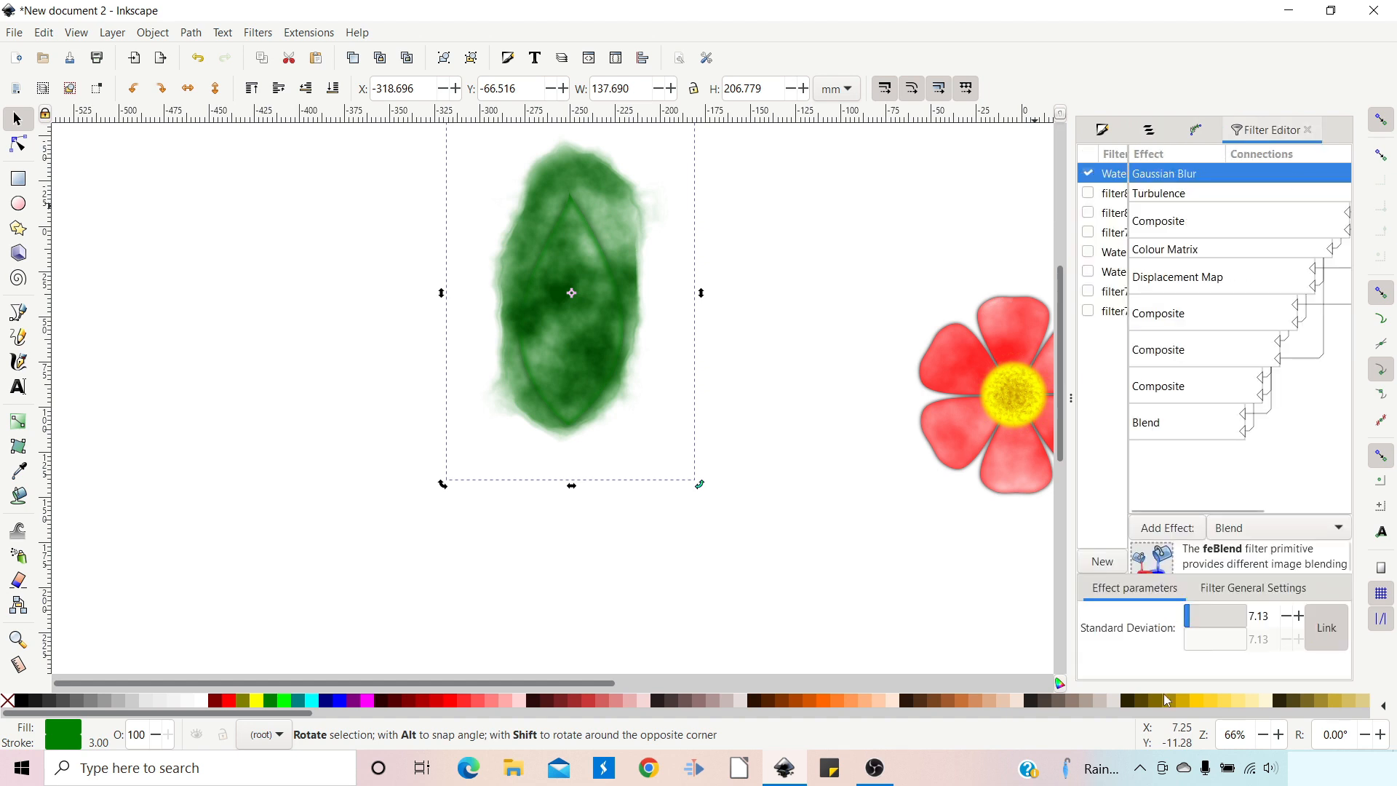
click(1172, 194)
click(1288, 591)
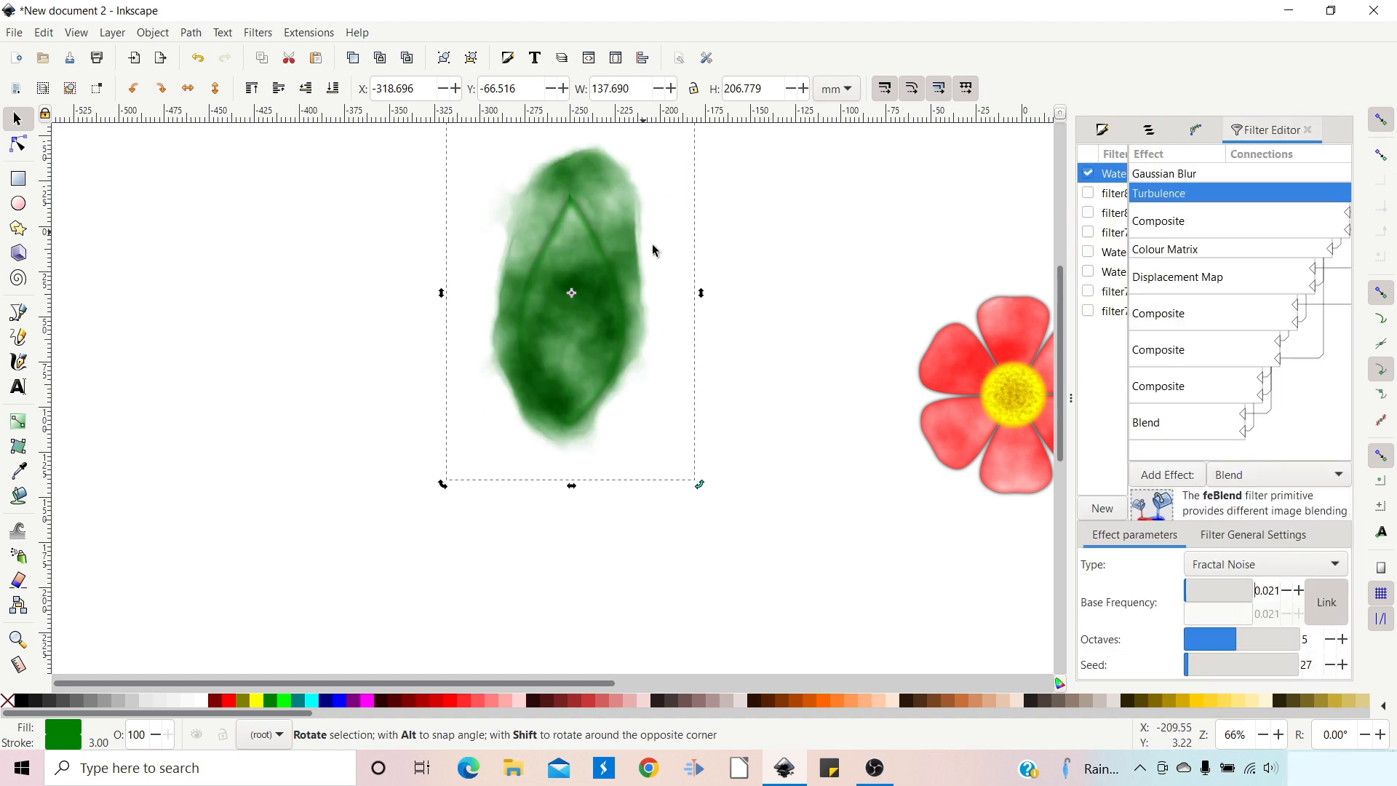
click(1103, 130)
mouse_move(1151, 644)
mouse_down()
mouse_move(1187, 644)
mouse_move(1172, 650)
mouse_up()
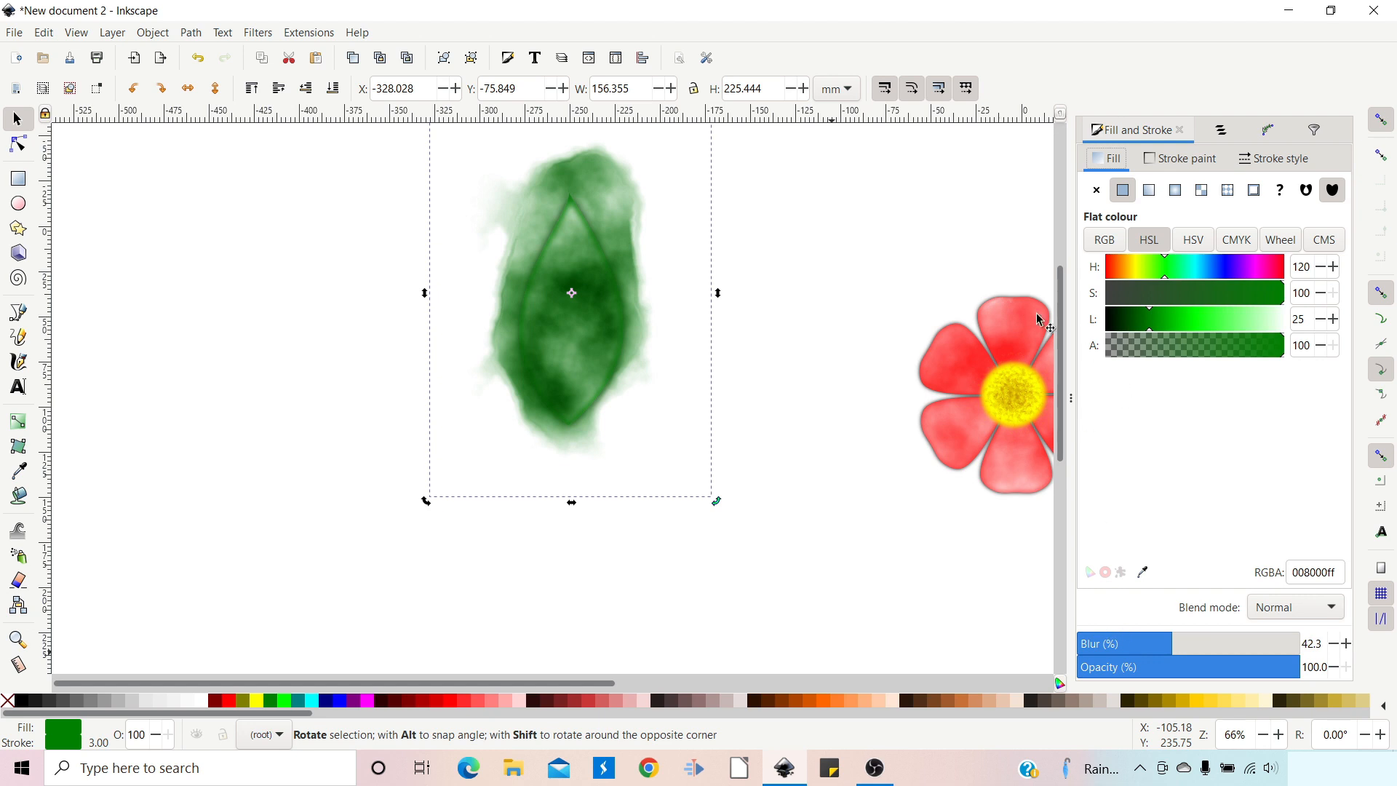
Step: Enlarge the watercolour ellipse to about 188 × 271 mm overall, rotate it slightly counterclockwise and reposition its darker texture over the leaf
click(575, 288)
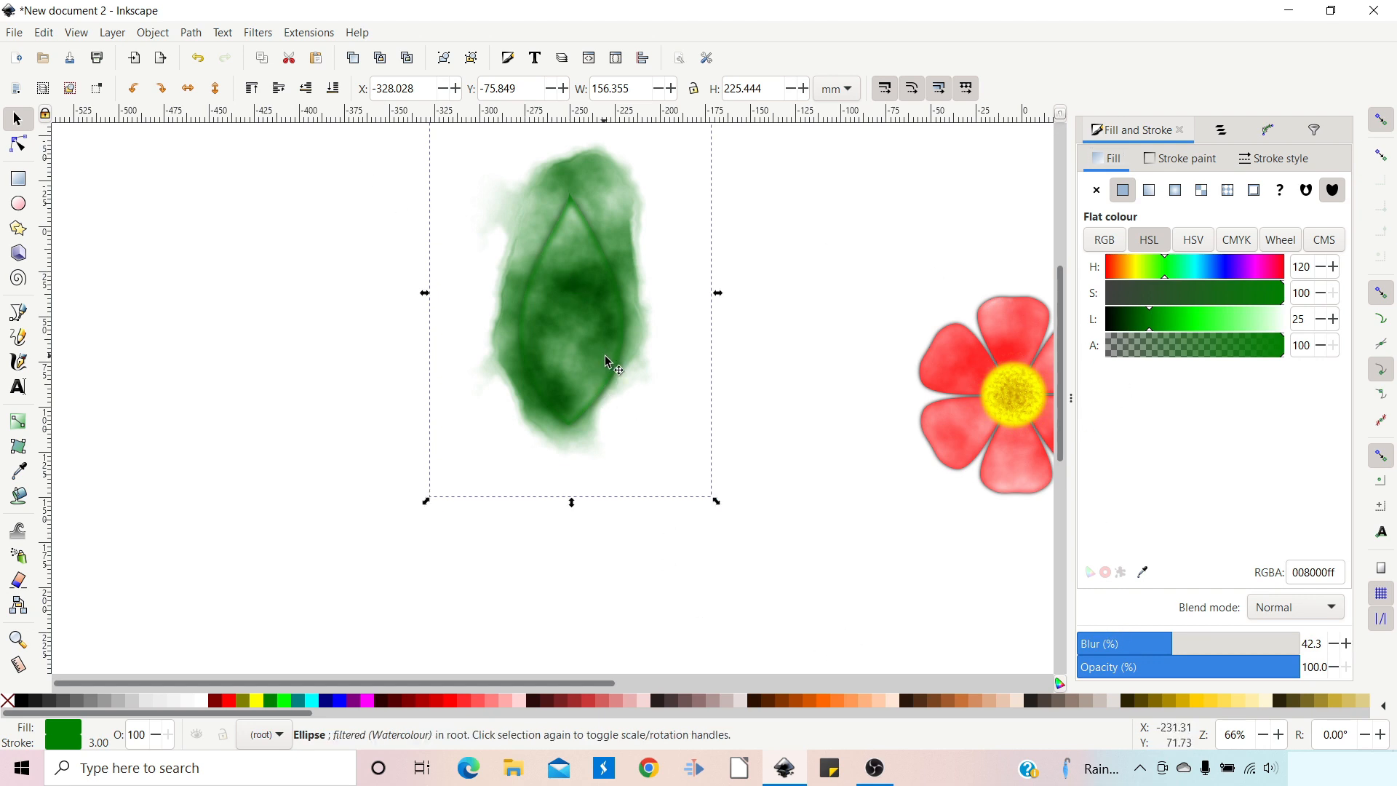
drag(427, 505, 309, 588)
drag(630, 382, 624, 326)
click(593, 330)
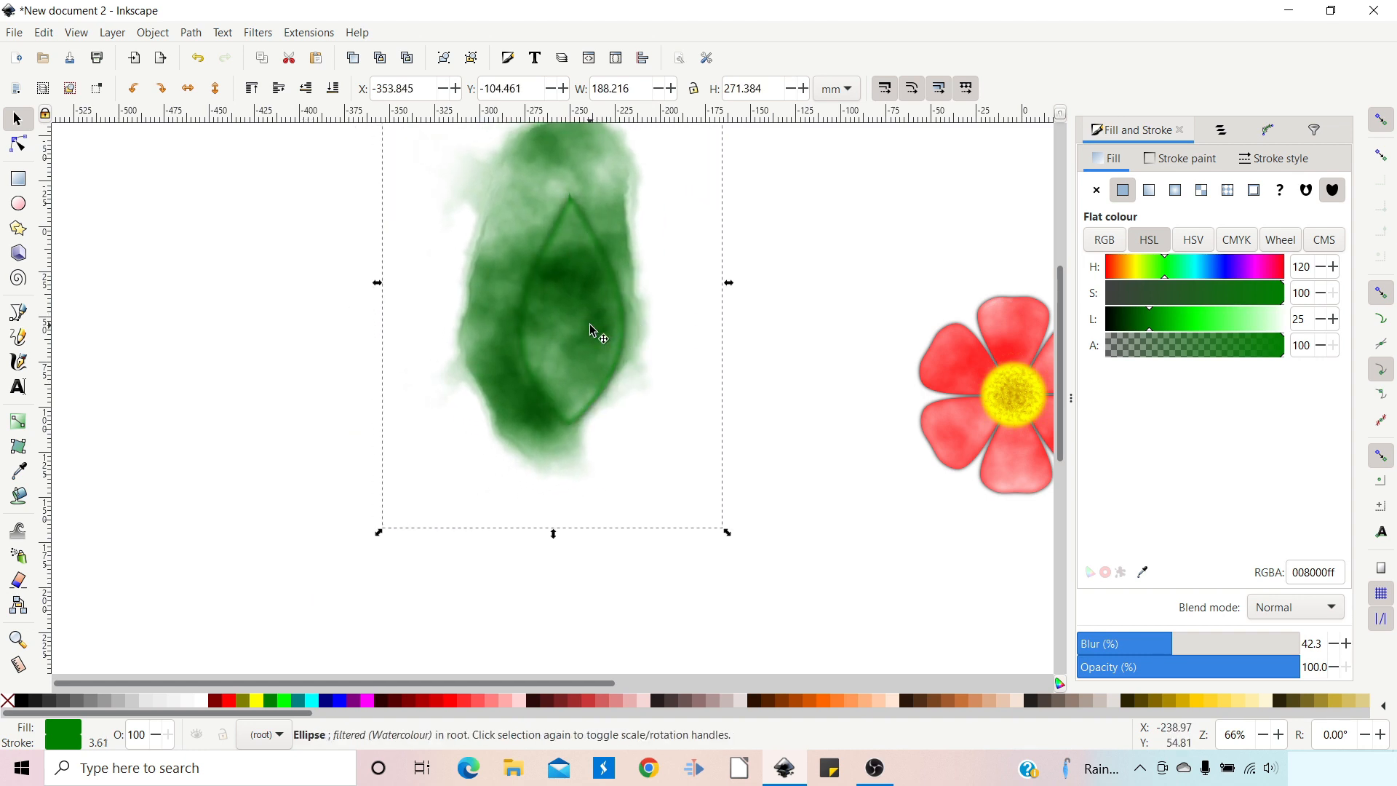
drag(380, 538, 473, 512)
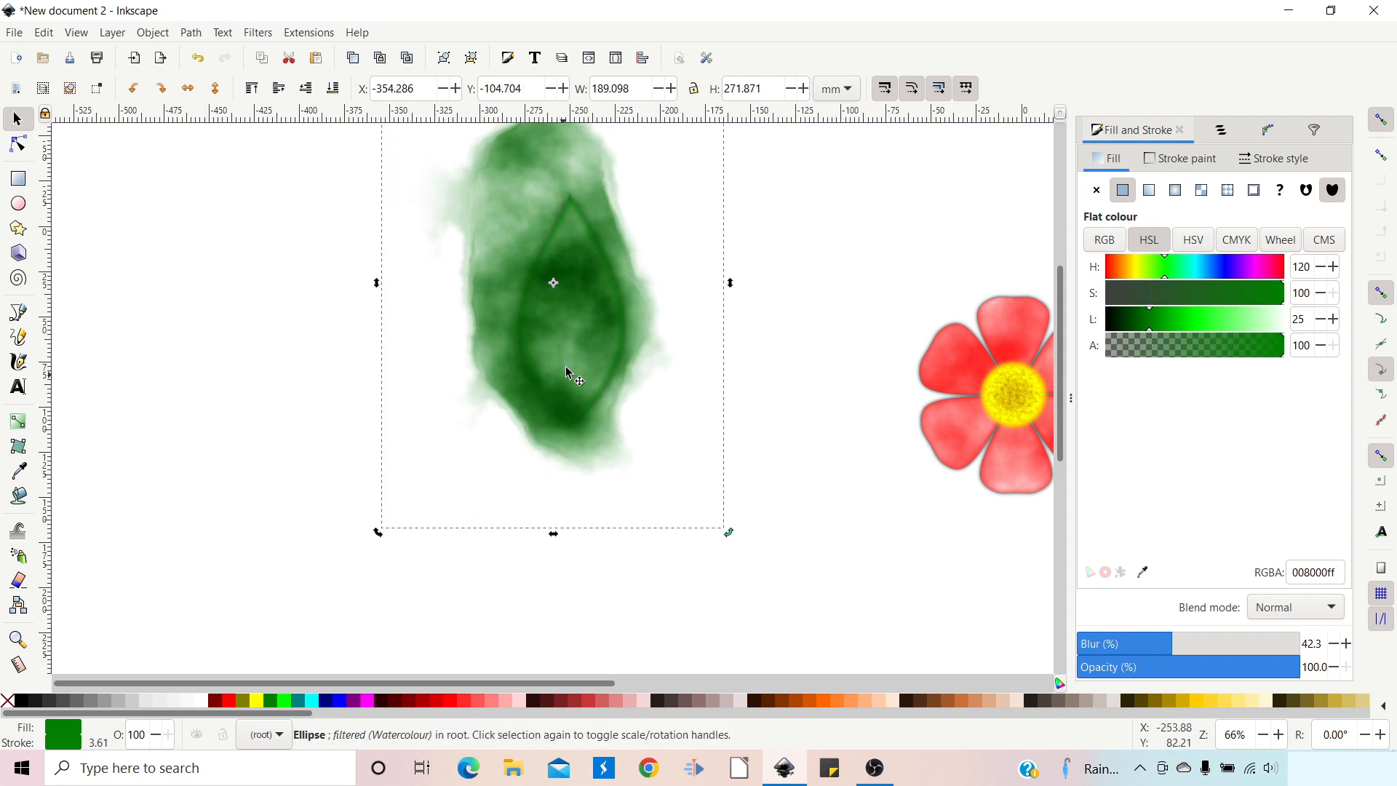
drag(570, 364, 581, 338)
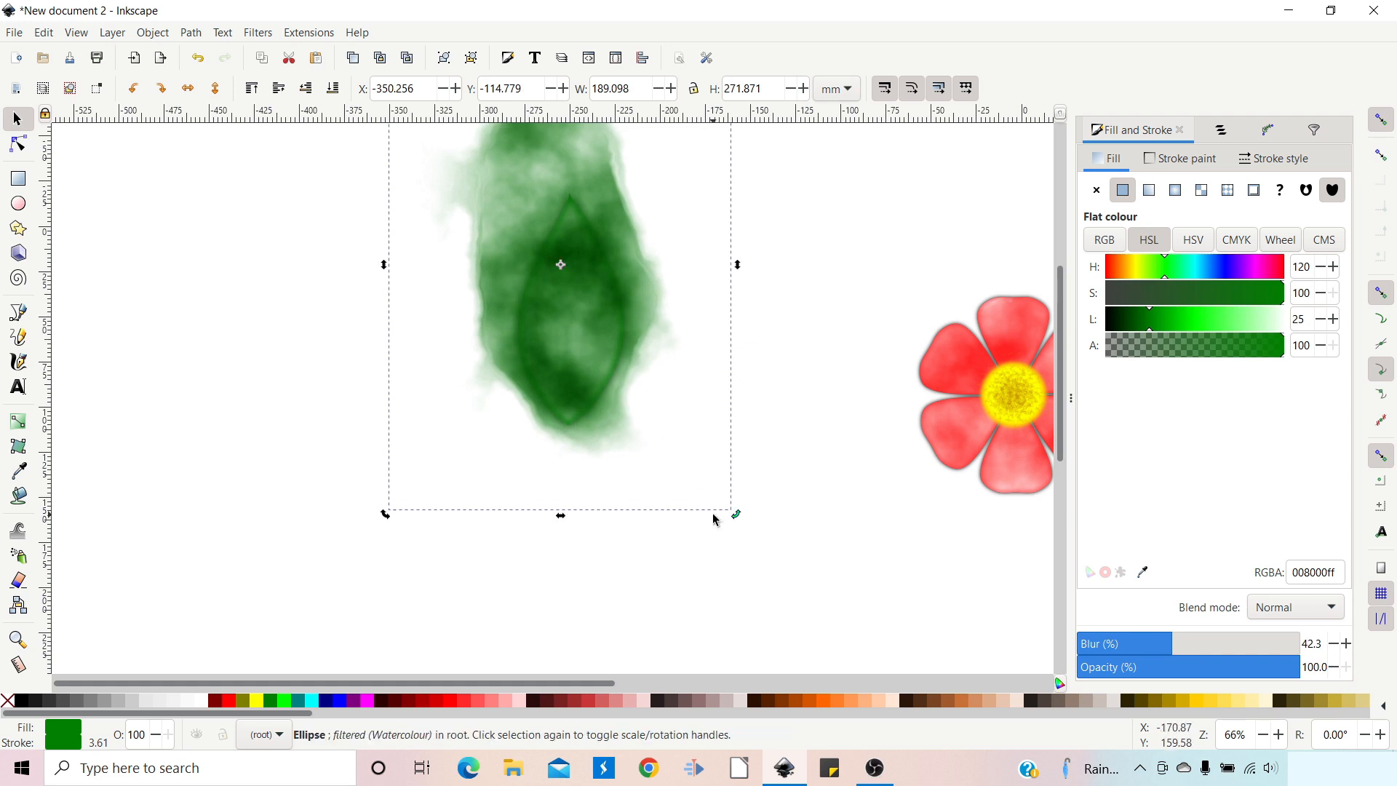
Step: Rename the watercolour ellipse "leaf water colour" and move it into the leaf group
click(1223, 132)
click(1225, 177)
key(BackSpace)
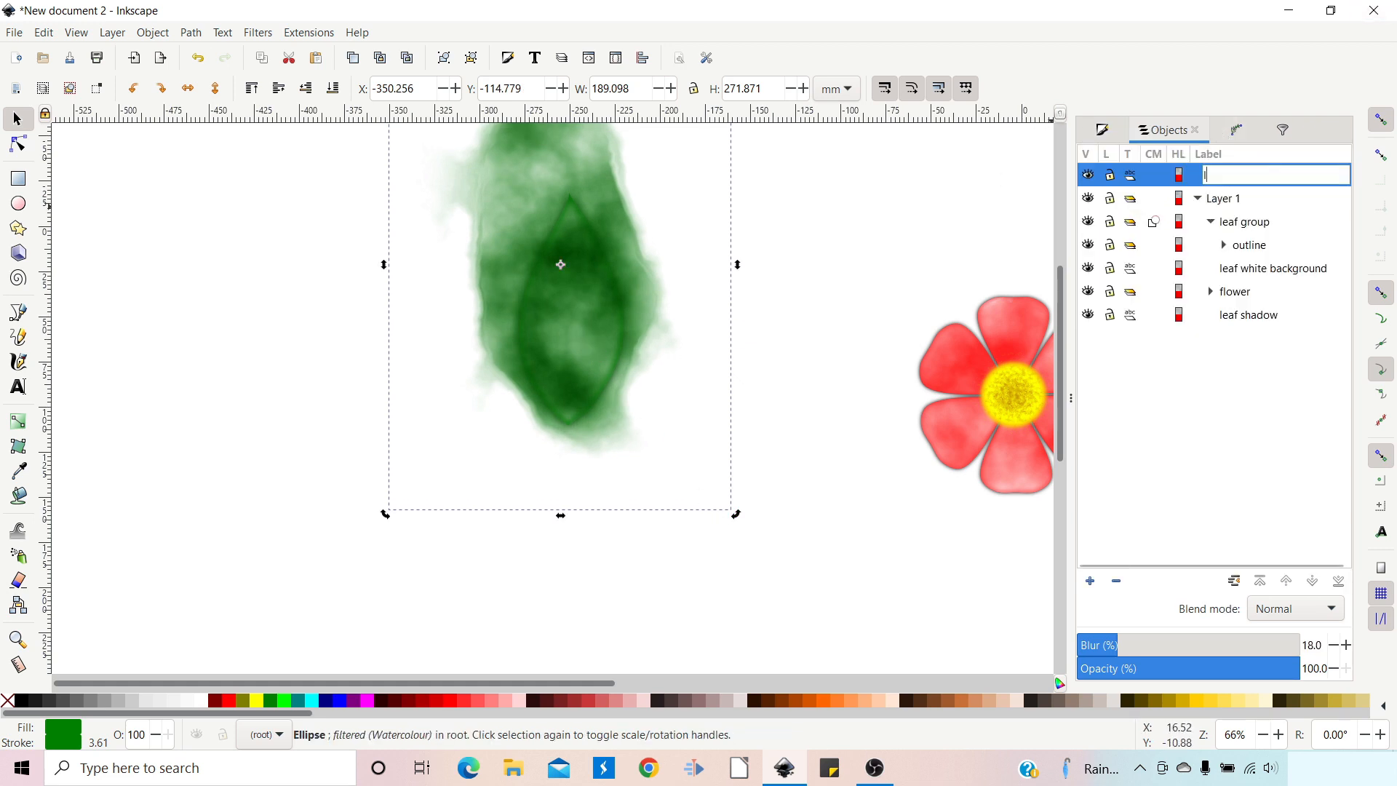
text(laef water col)
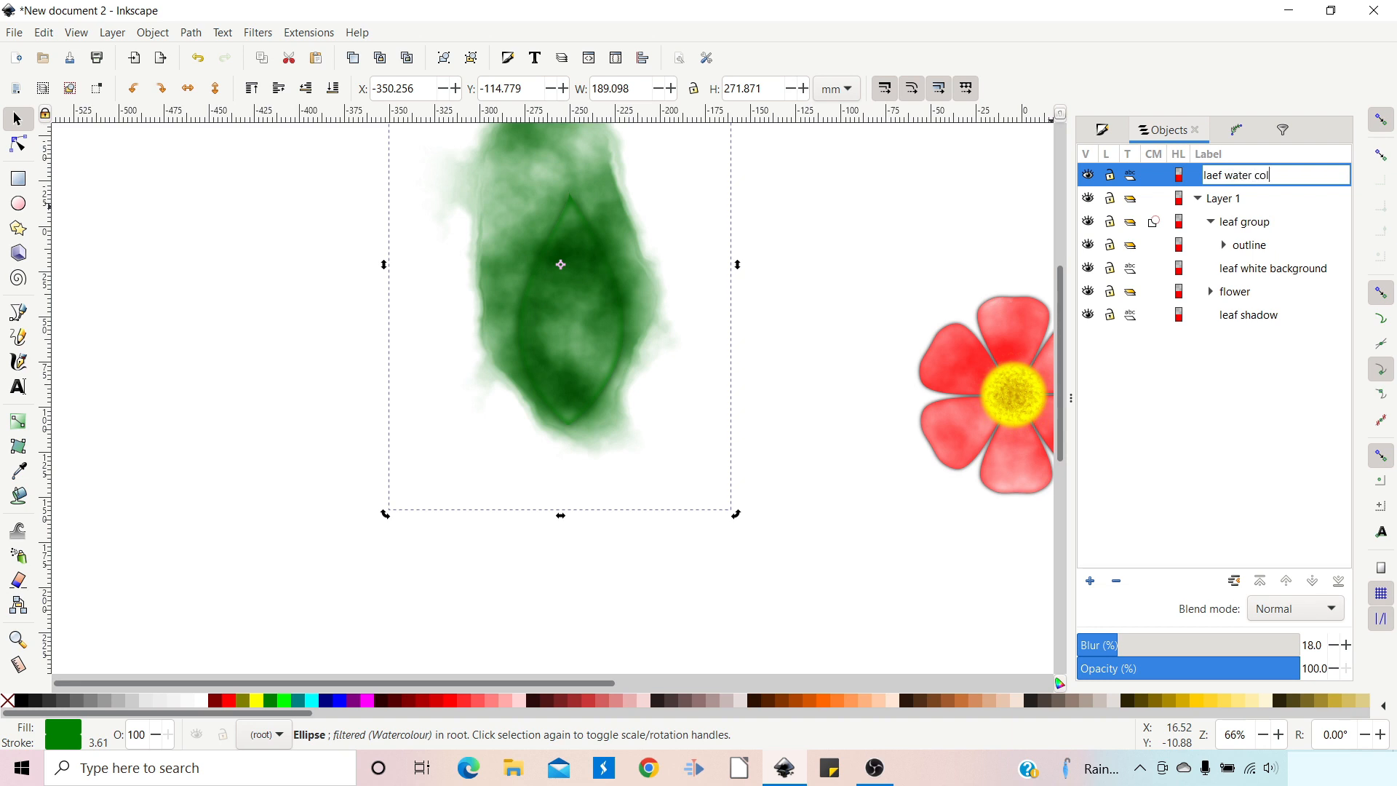
text(our)
key(Return)
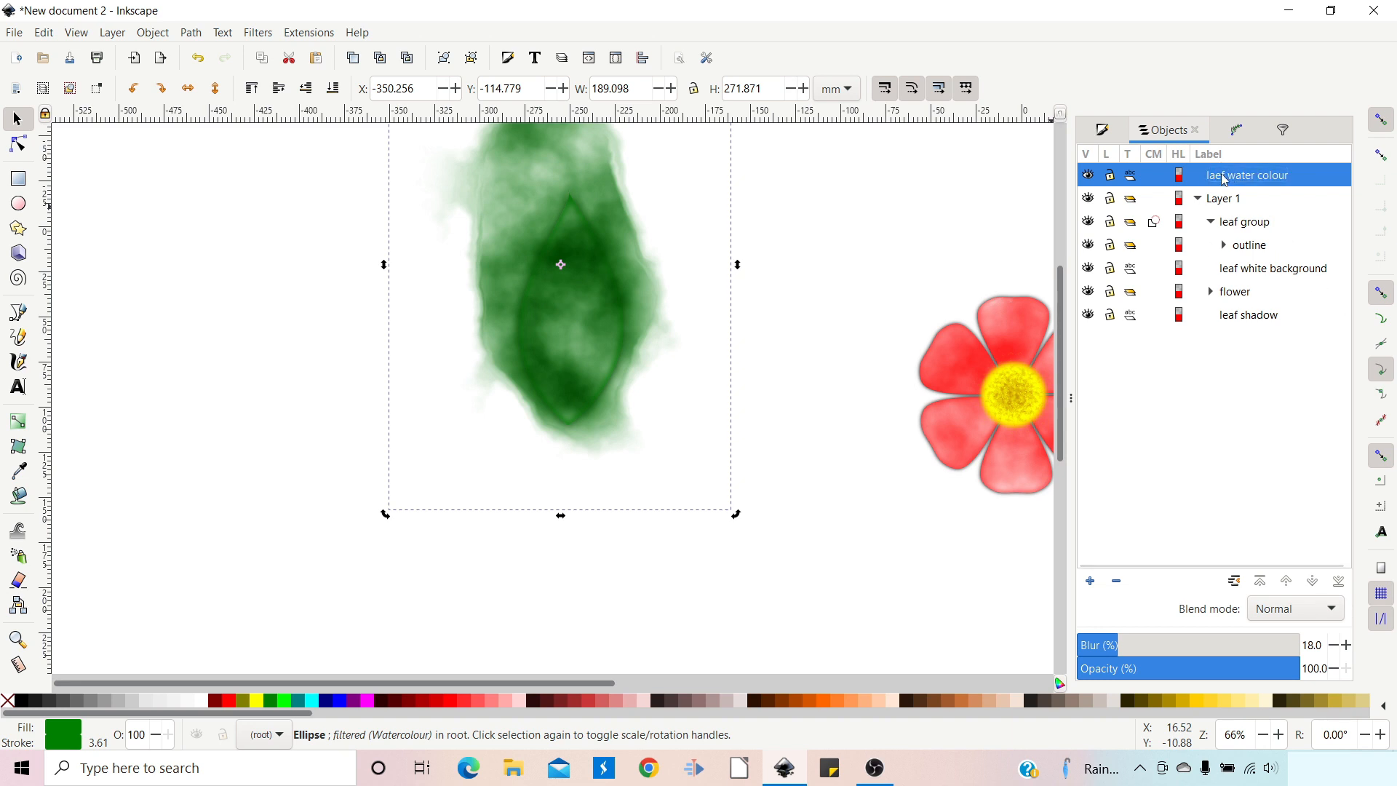
double_click(1220, 177)
key(BackSpace)
key(BackSpace)
text(ea)
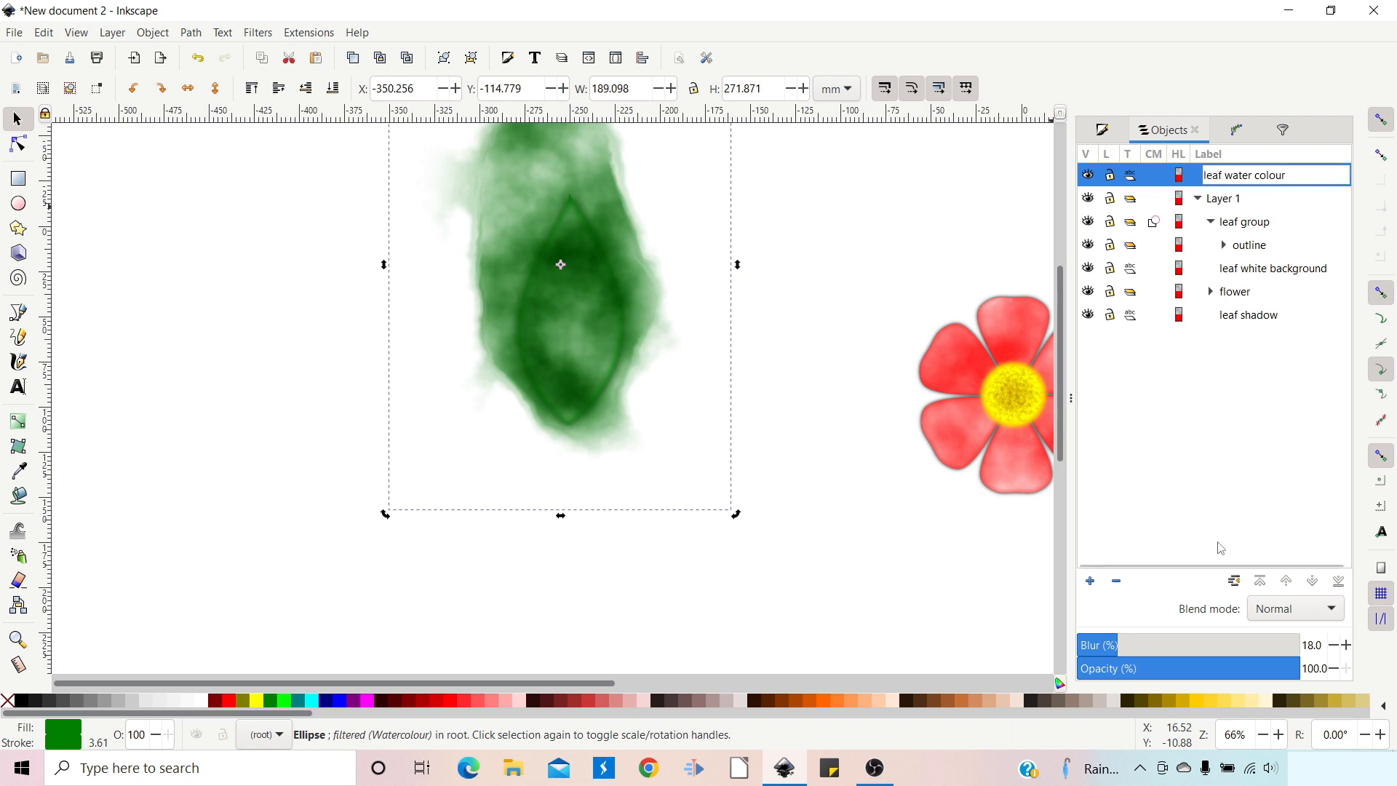
key(Return)
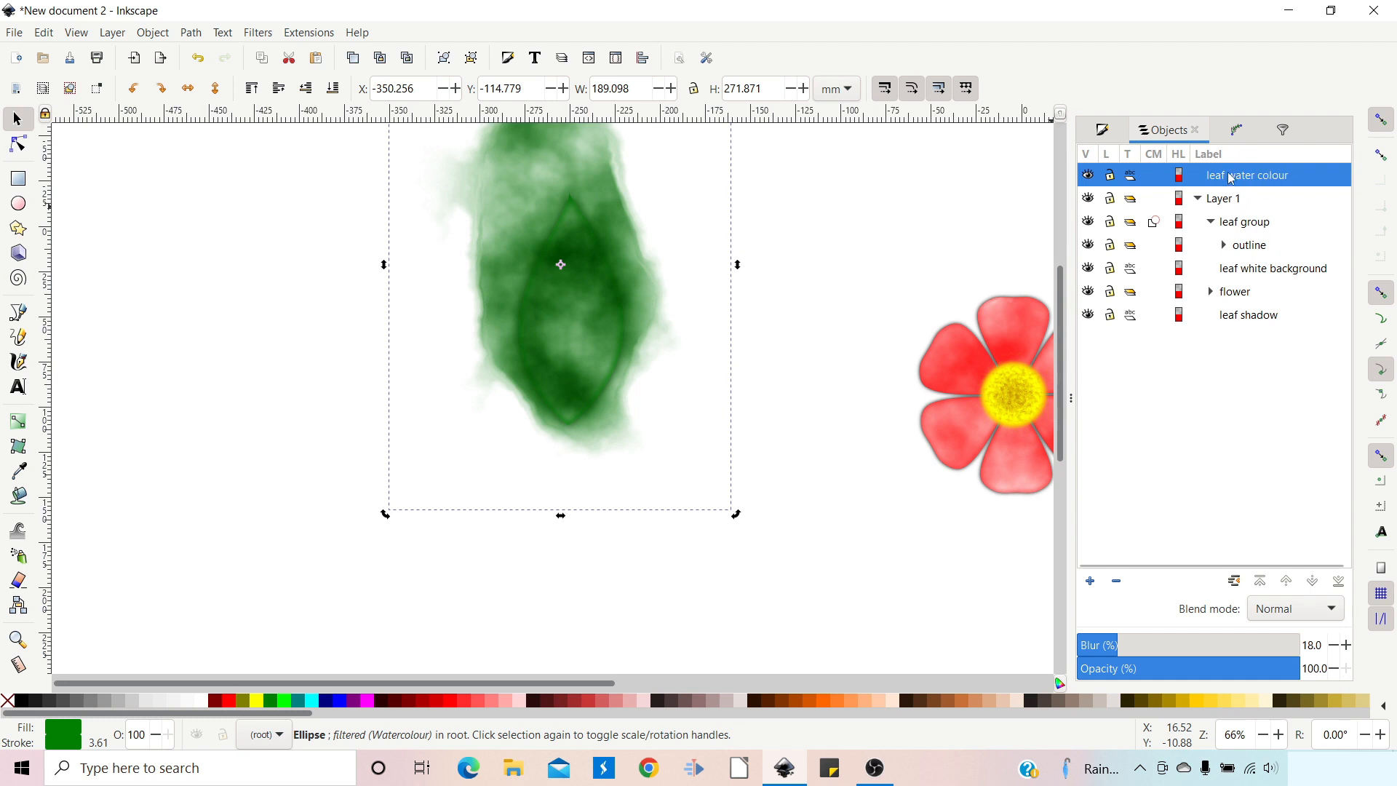
drag(1231, 178, 1241, 224)
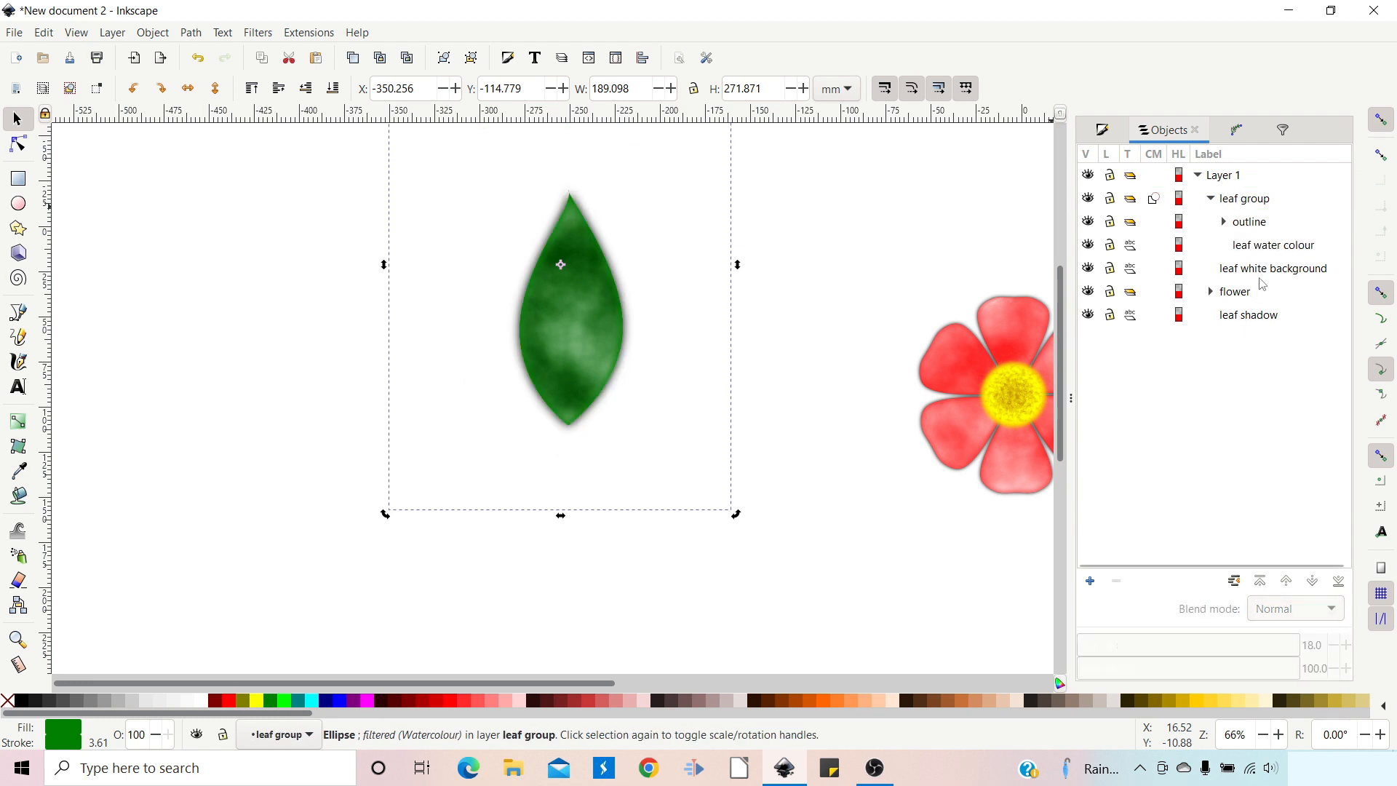
Step: Move the leaf shadow above the flower, directly beneath the leaf white background, and set its blur to 3.6%
drag(1243, 318, 1261, 282)
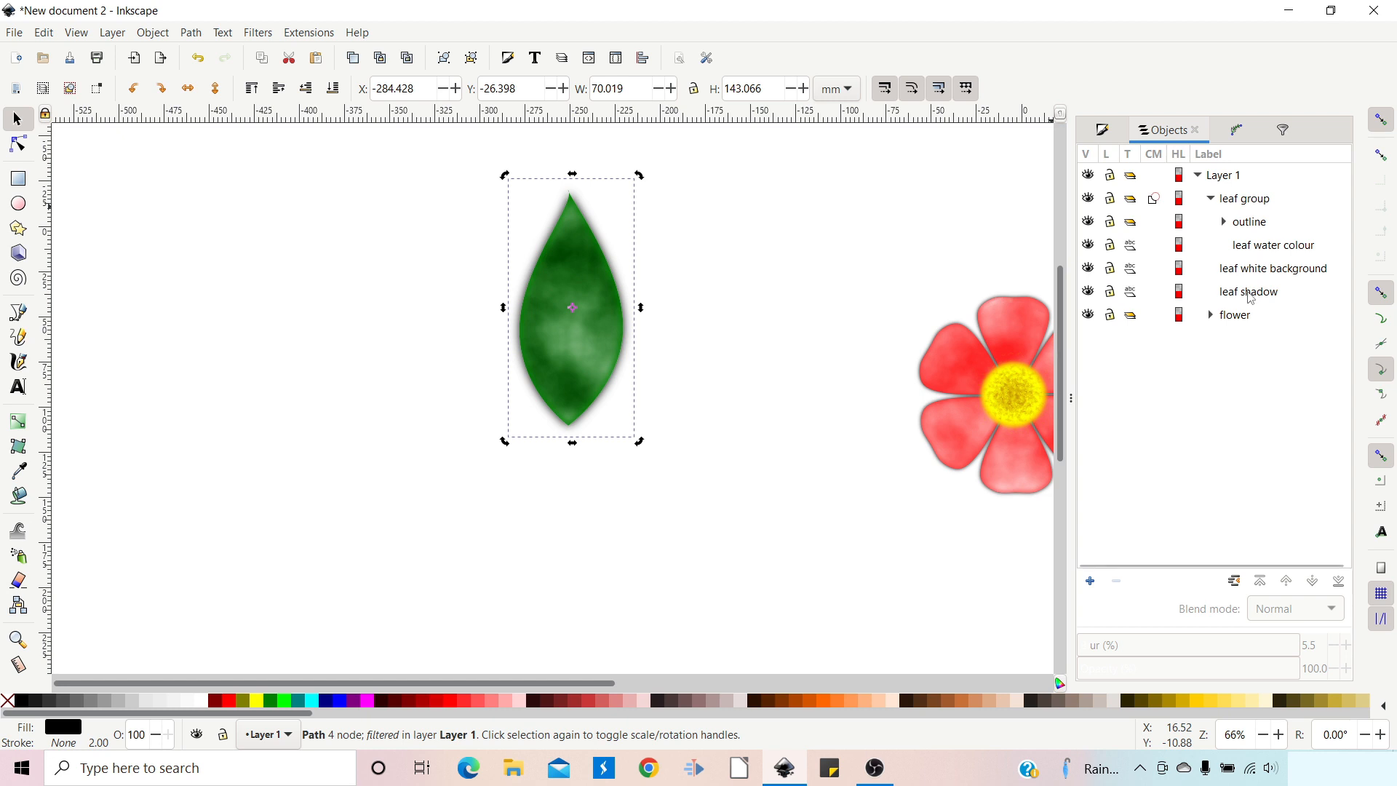
click(1249, 297)
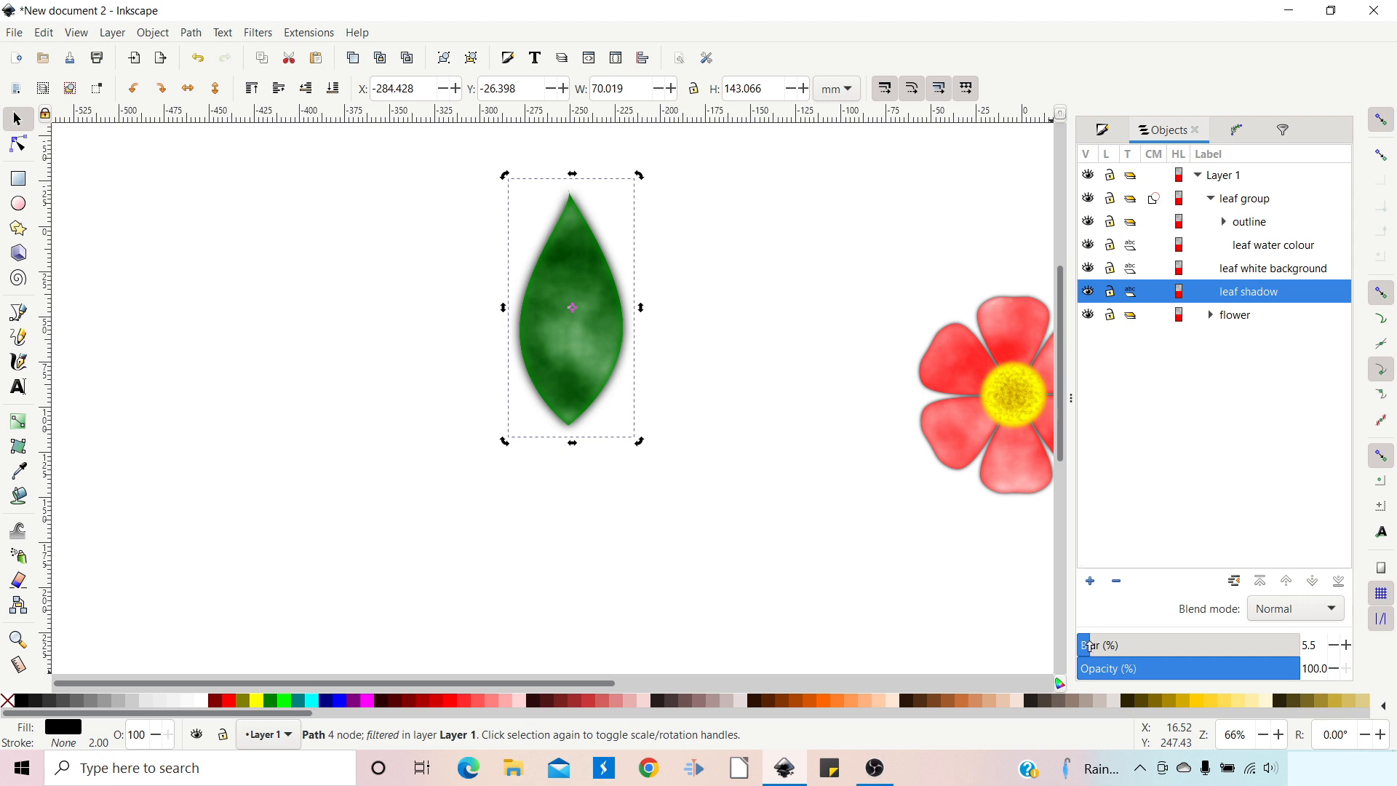
drag(1088, 645, 1085, 646)
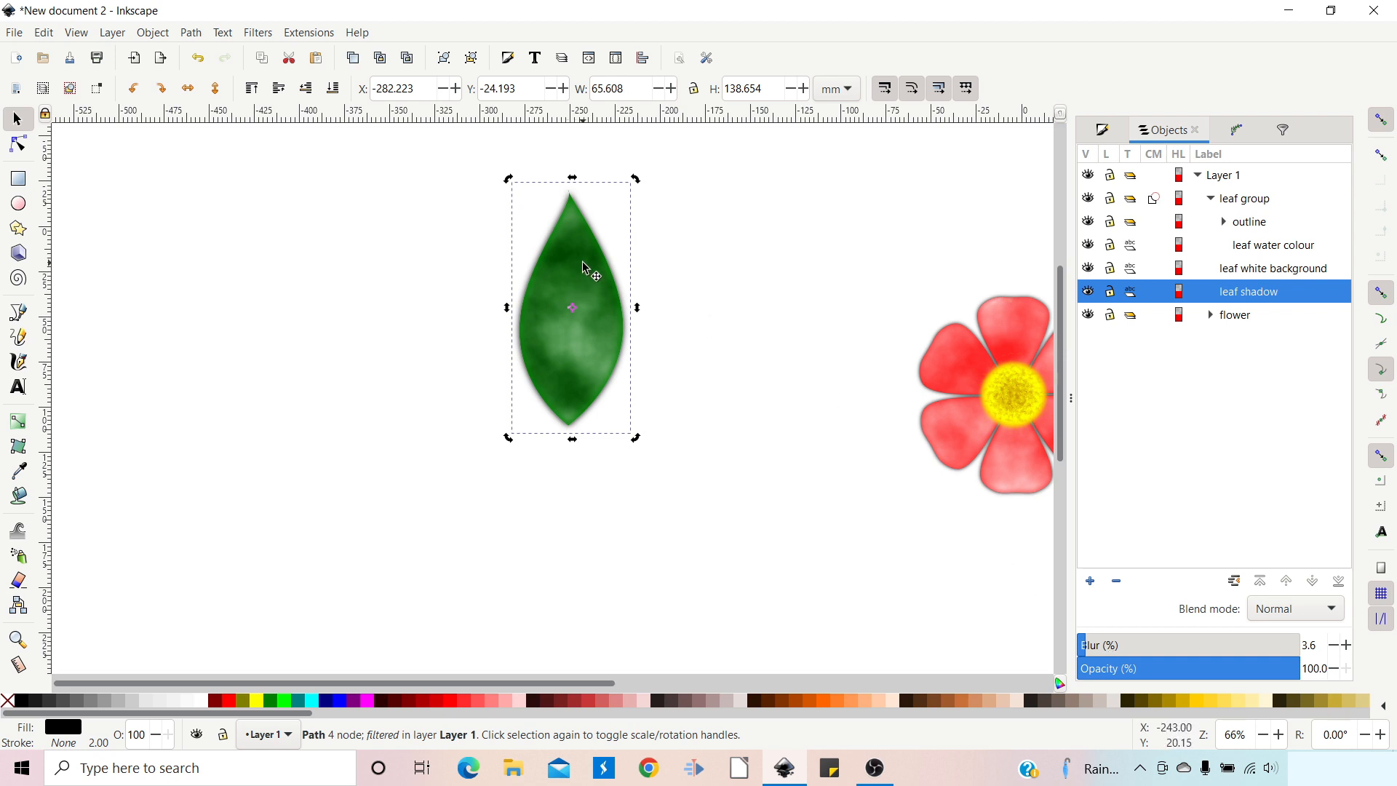
Step: Lighten the leaf water colour ellipse's flat green fill to an HSL lightness of about 33
click(1270, 247)
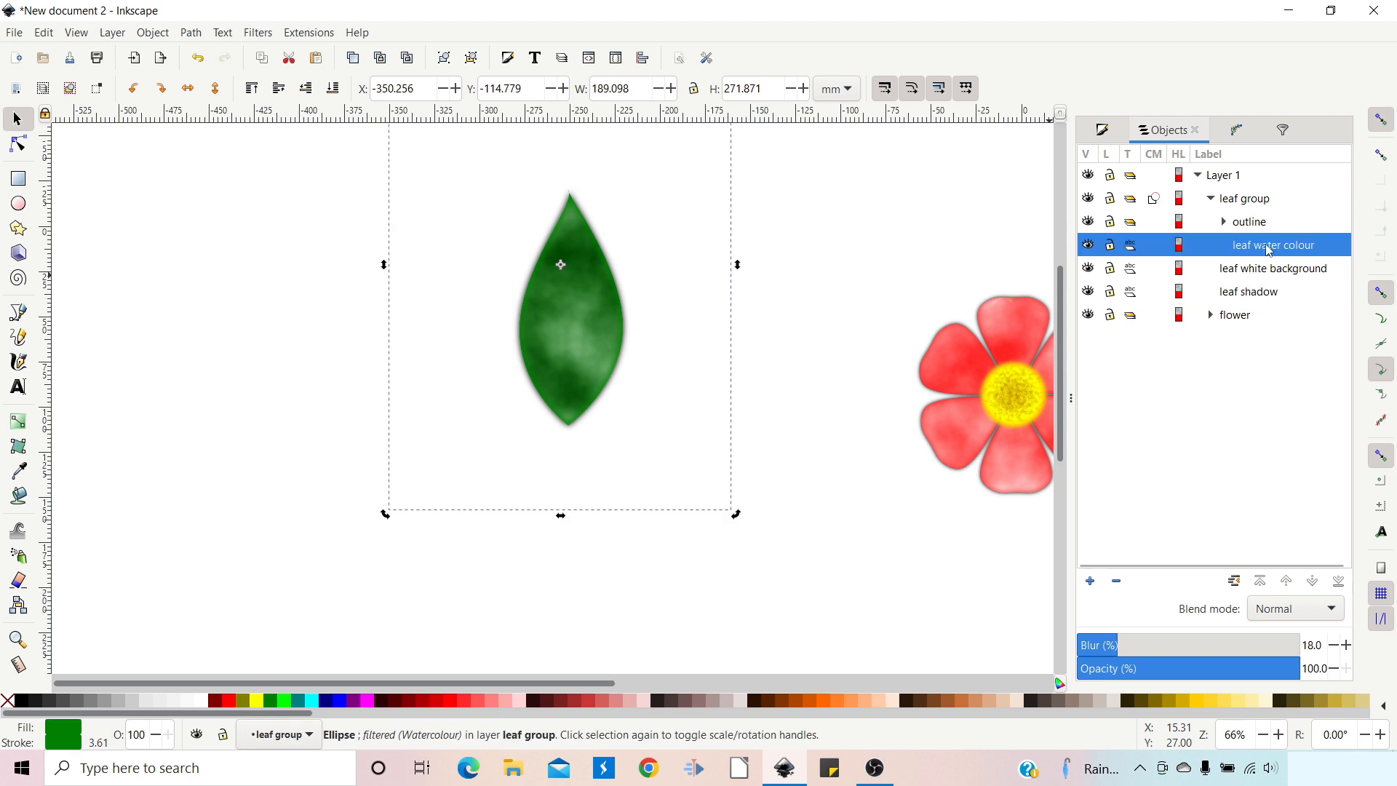
click(1104, 131)
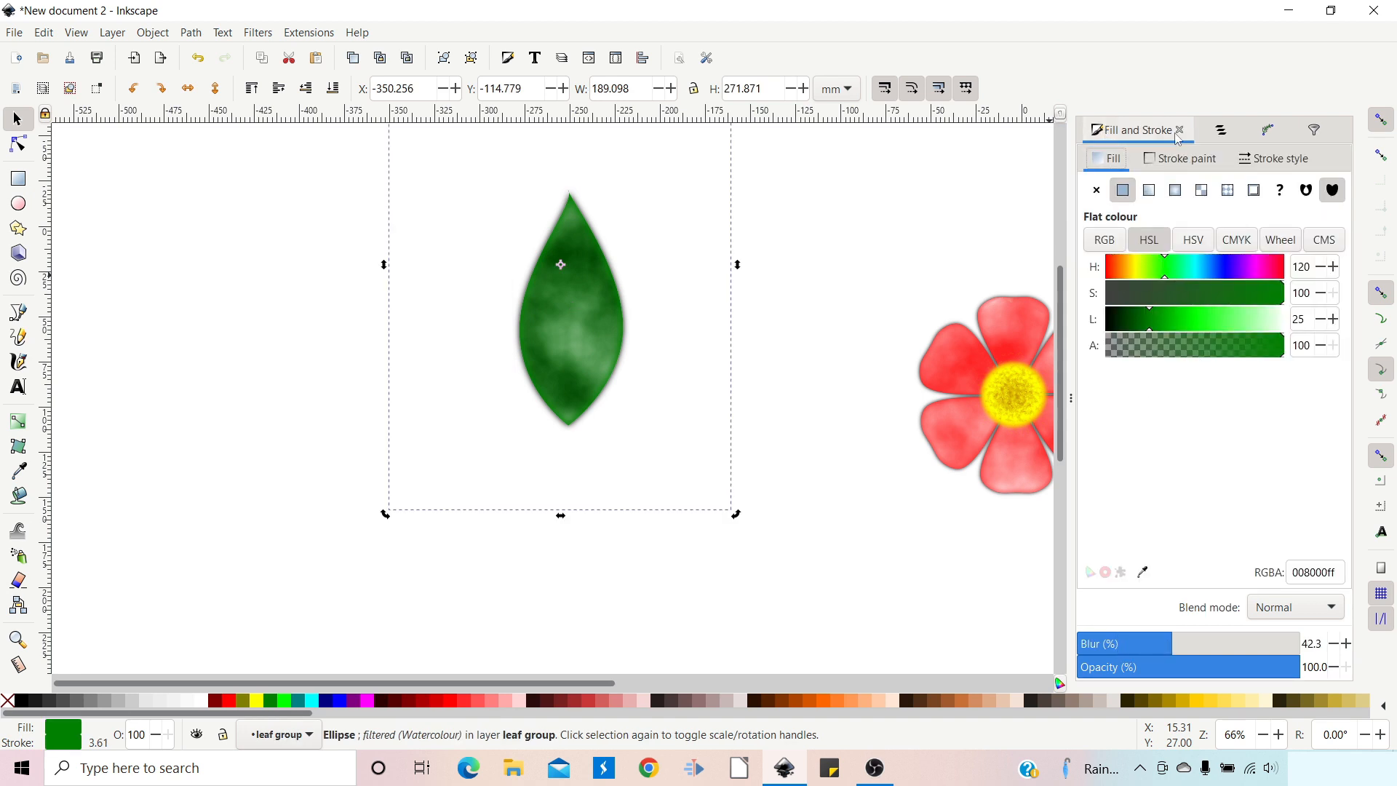
scroll(1152, 324, down, 1)
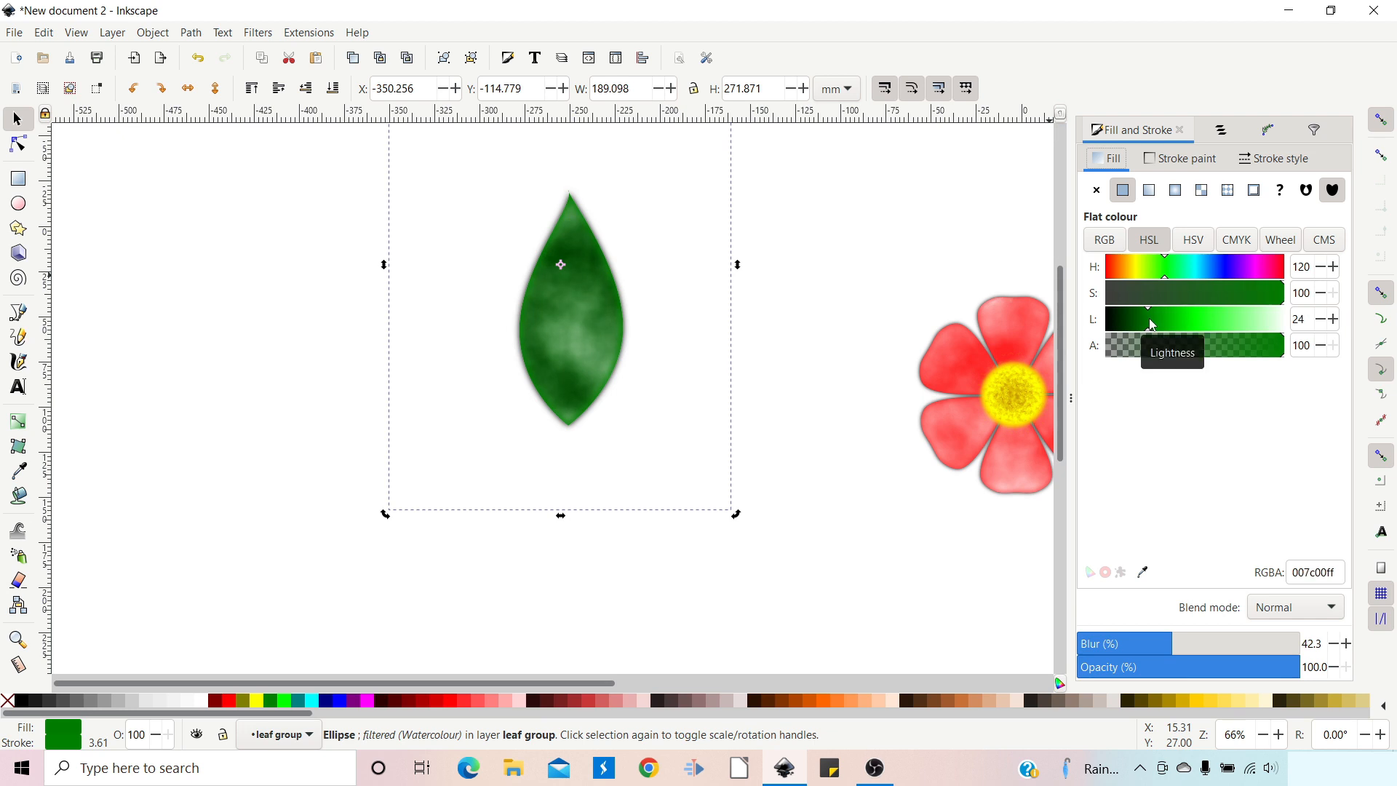
scroll(1154, 319, up, 11)
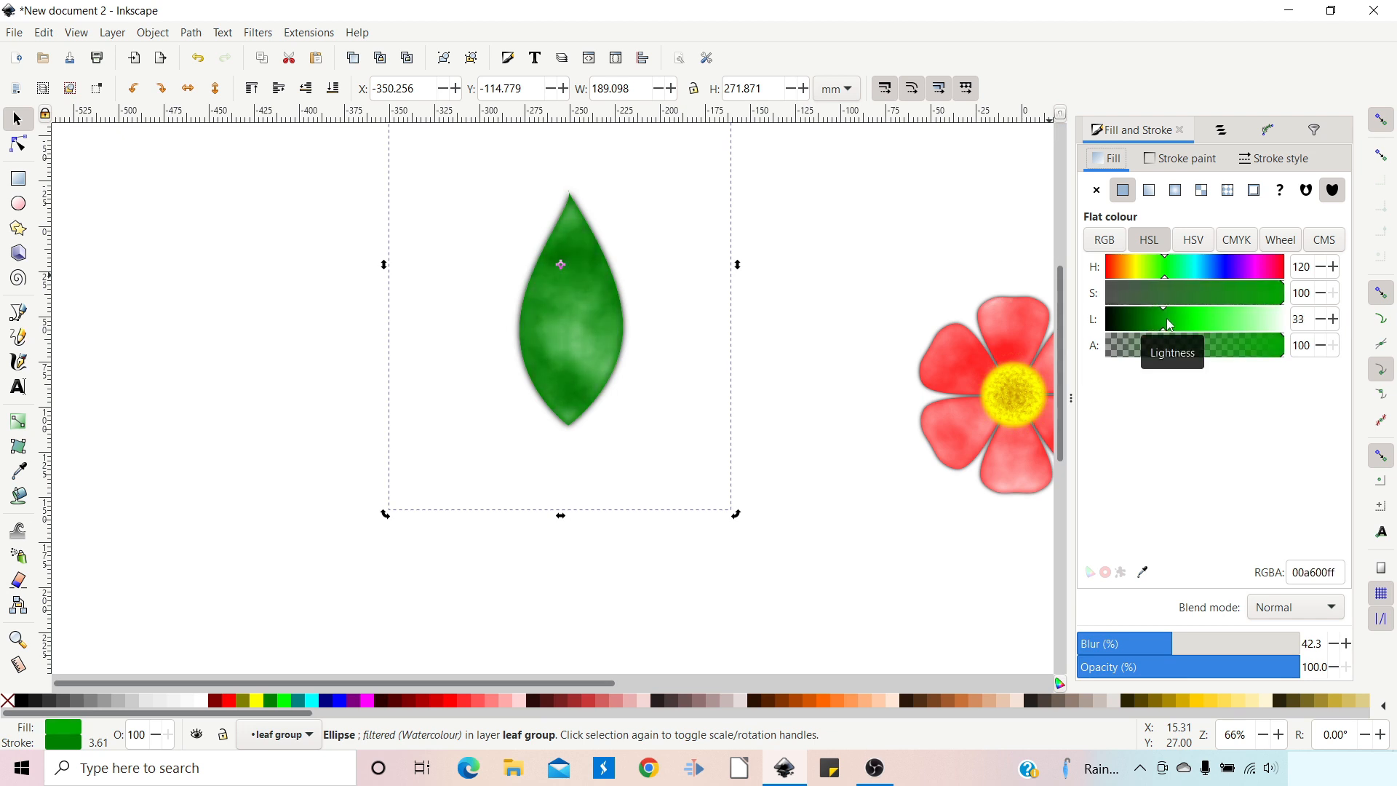
click(848, 535)
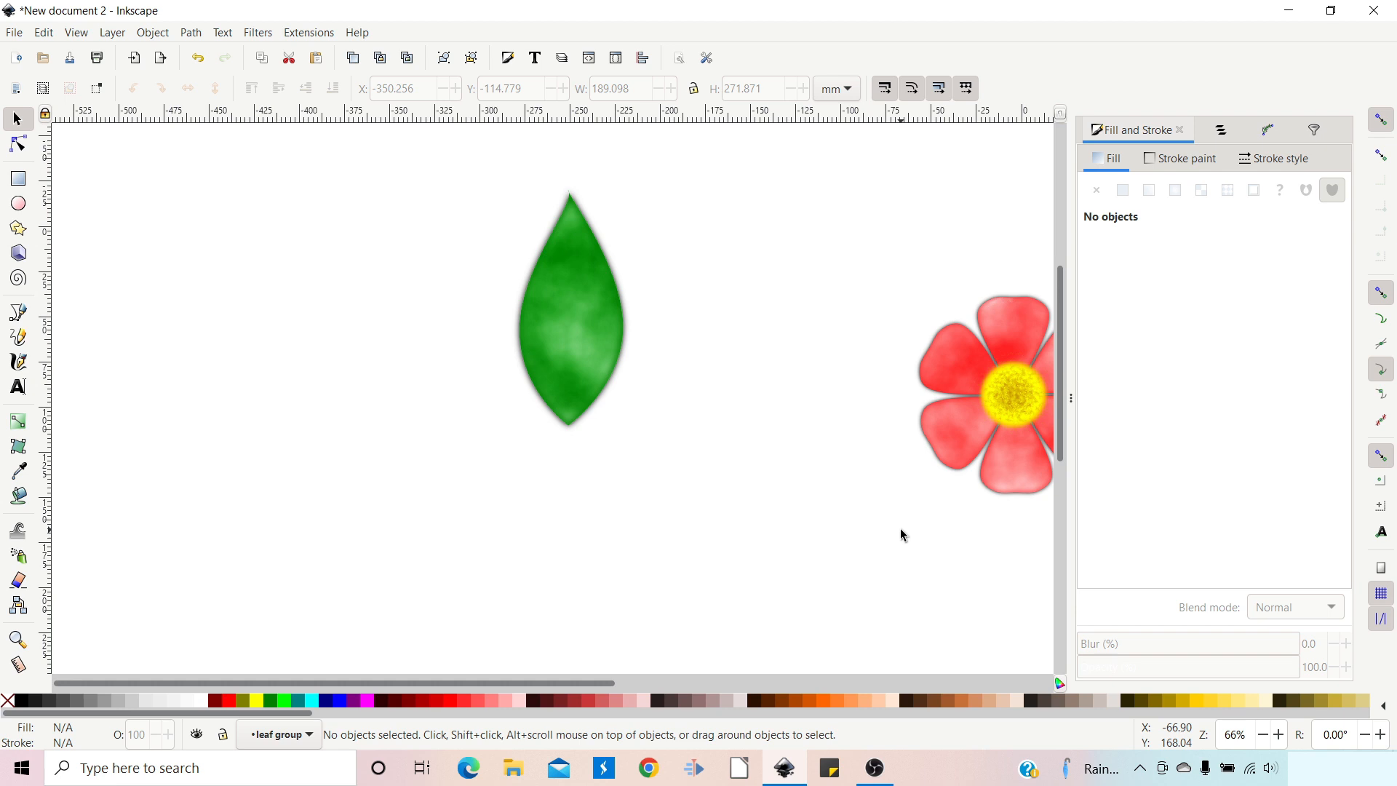
Step: Reduce the leaf shadow's opacity to 71%
click(1221, 130)
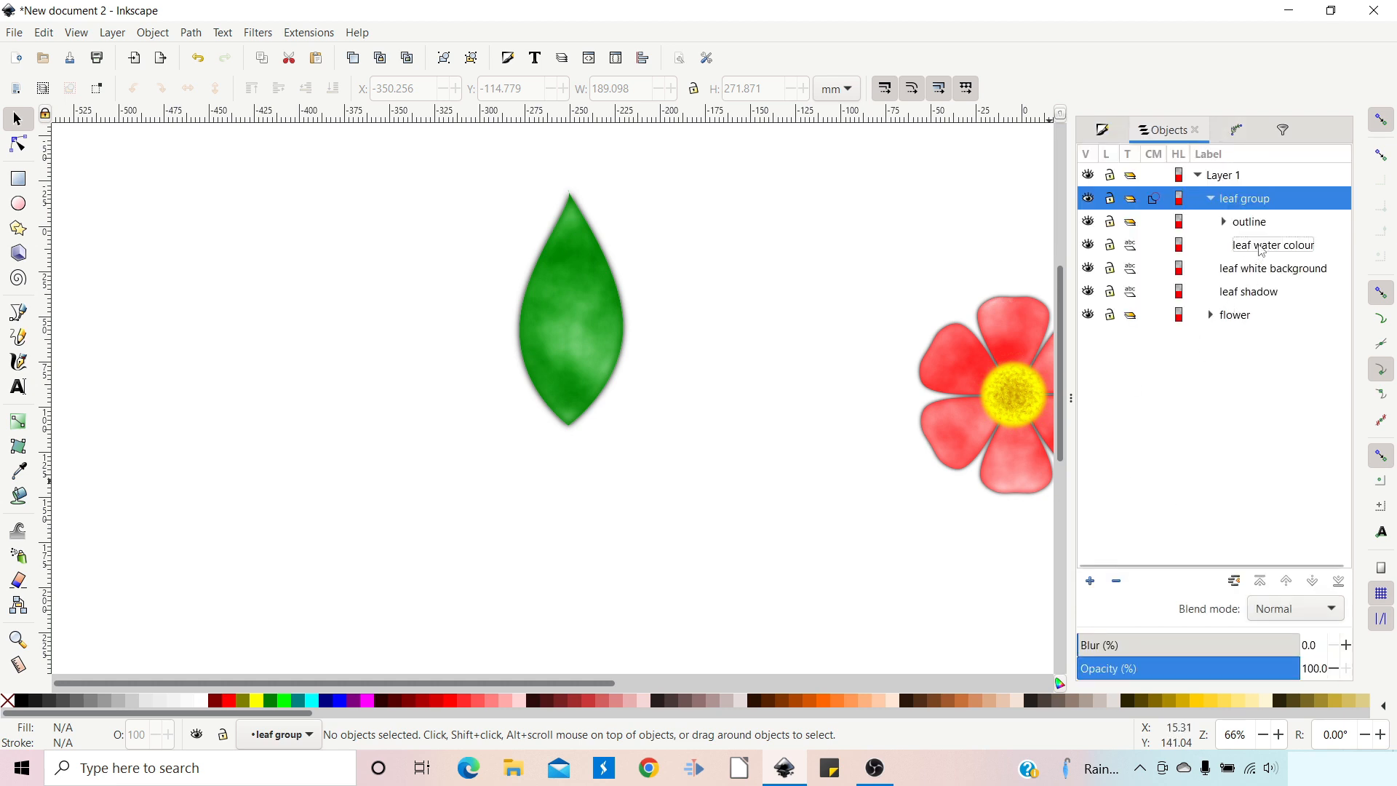
click(1256, 292)
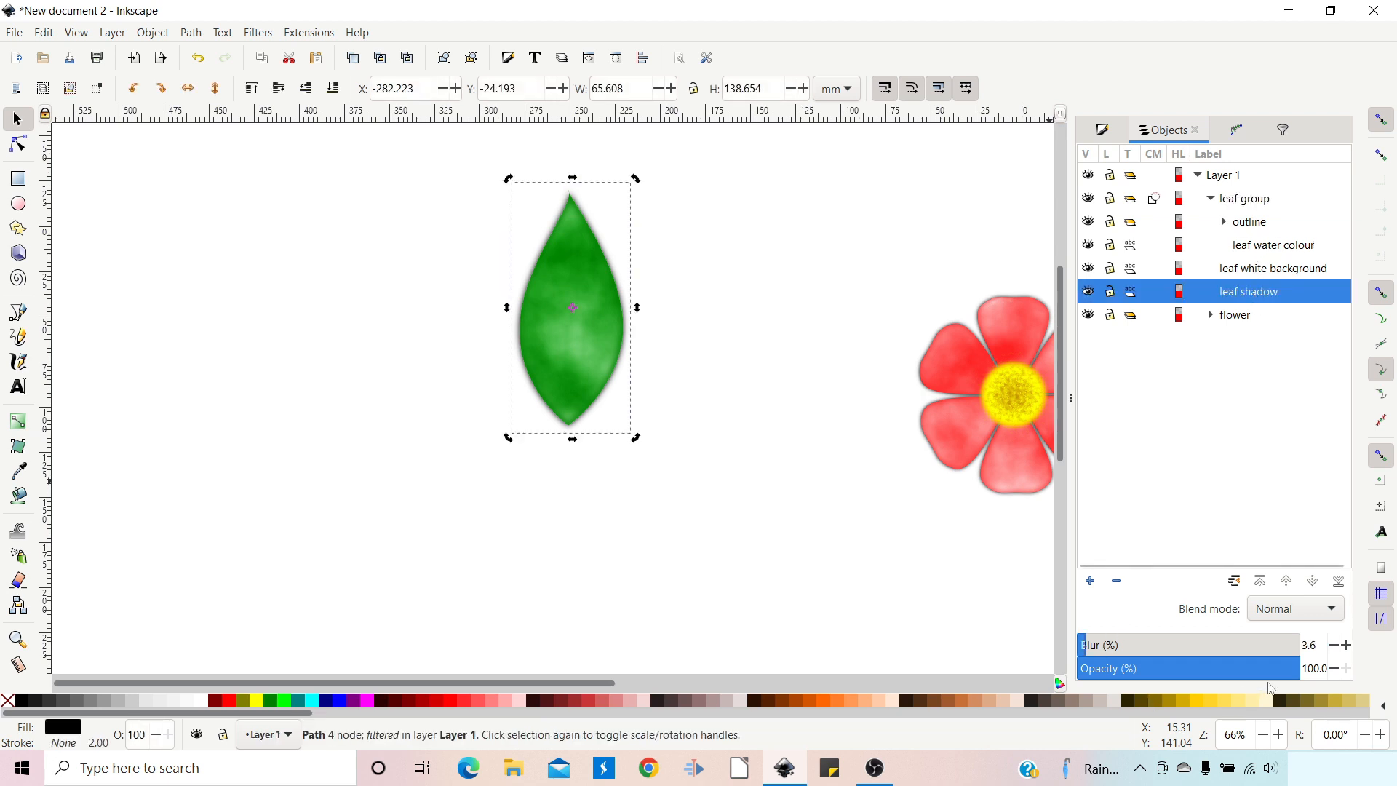
drag(1287, 671, 1236, 674)
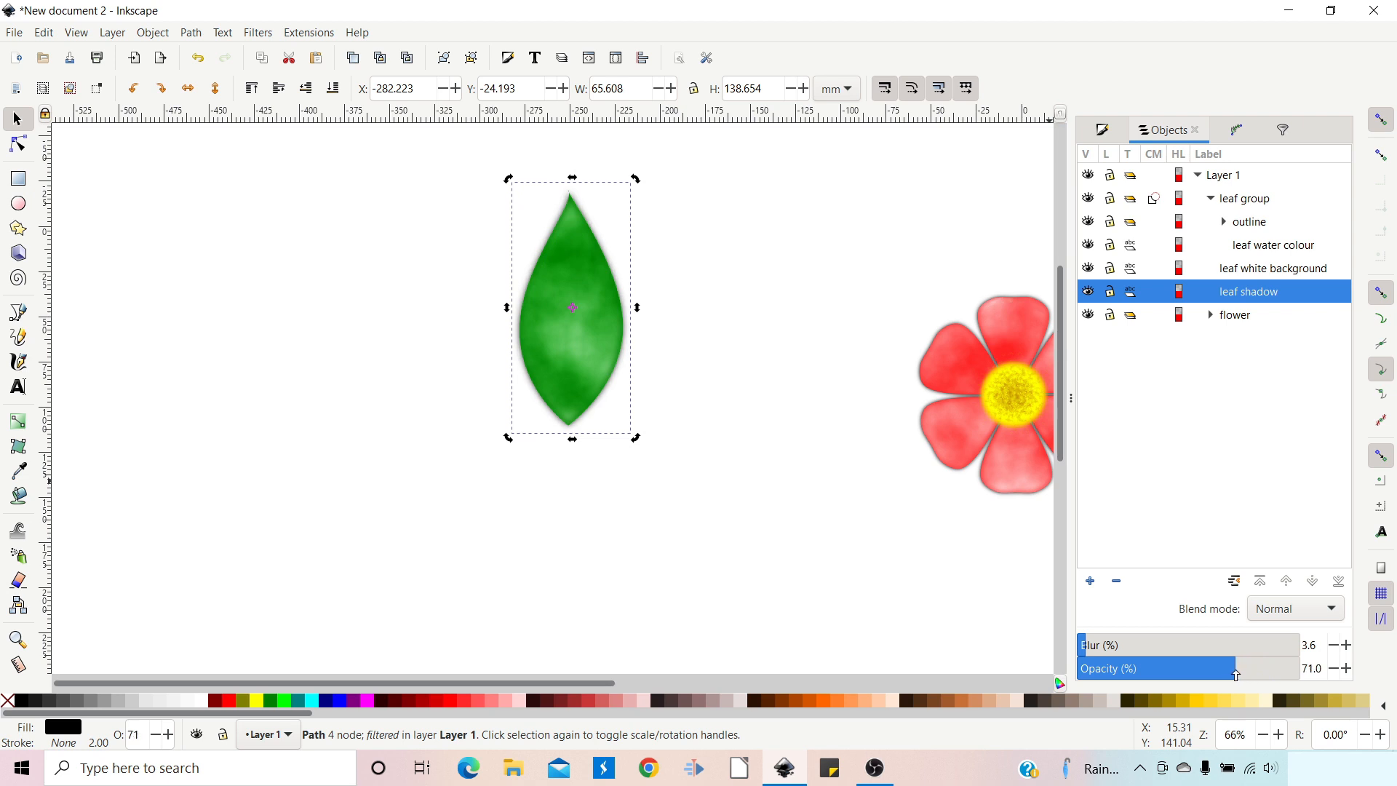
click(652, 531)
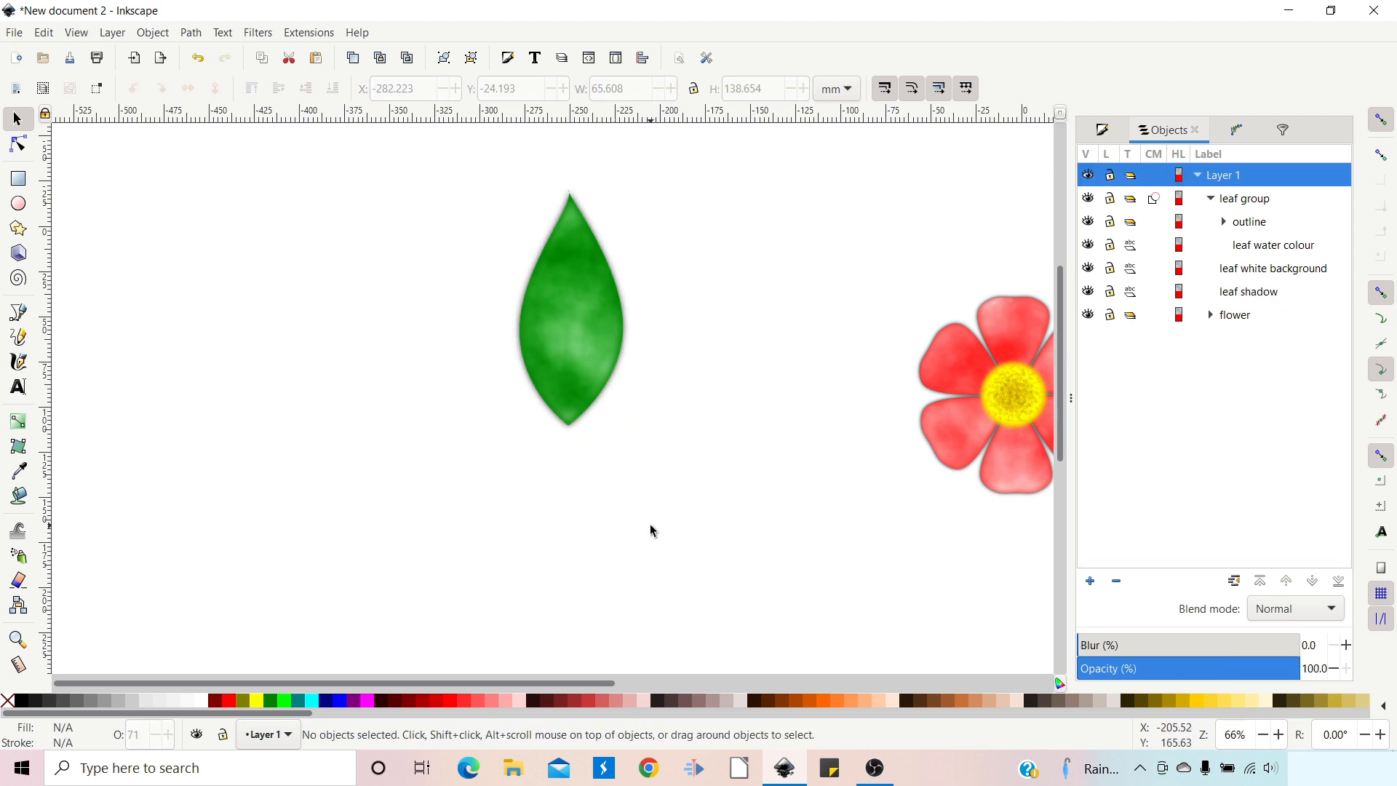
Step: Group the leaf group, its white background and its shadow, and name the new group "leaf"
drag(804, 524, 448, 562)
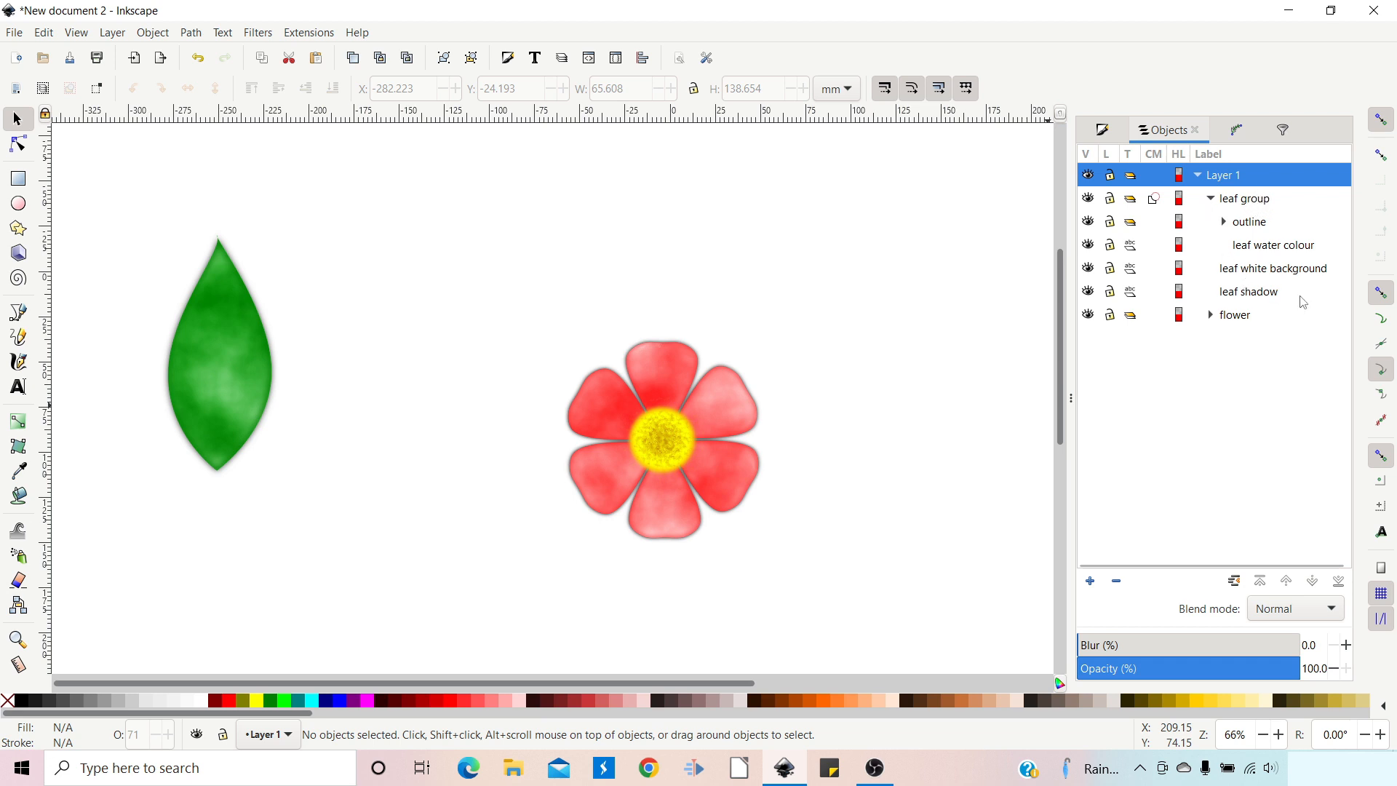
drag(75, 181, 346, 523)
click(444, 58)
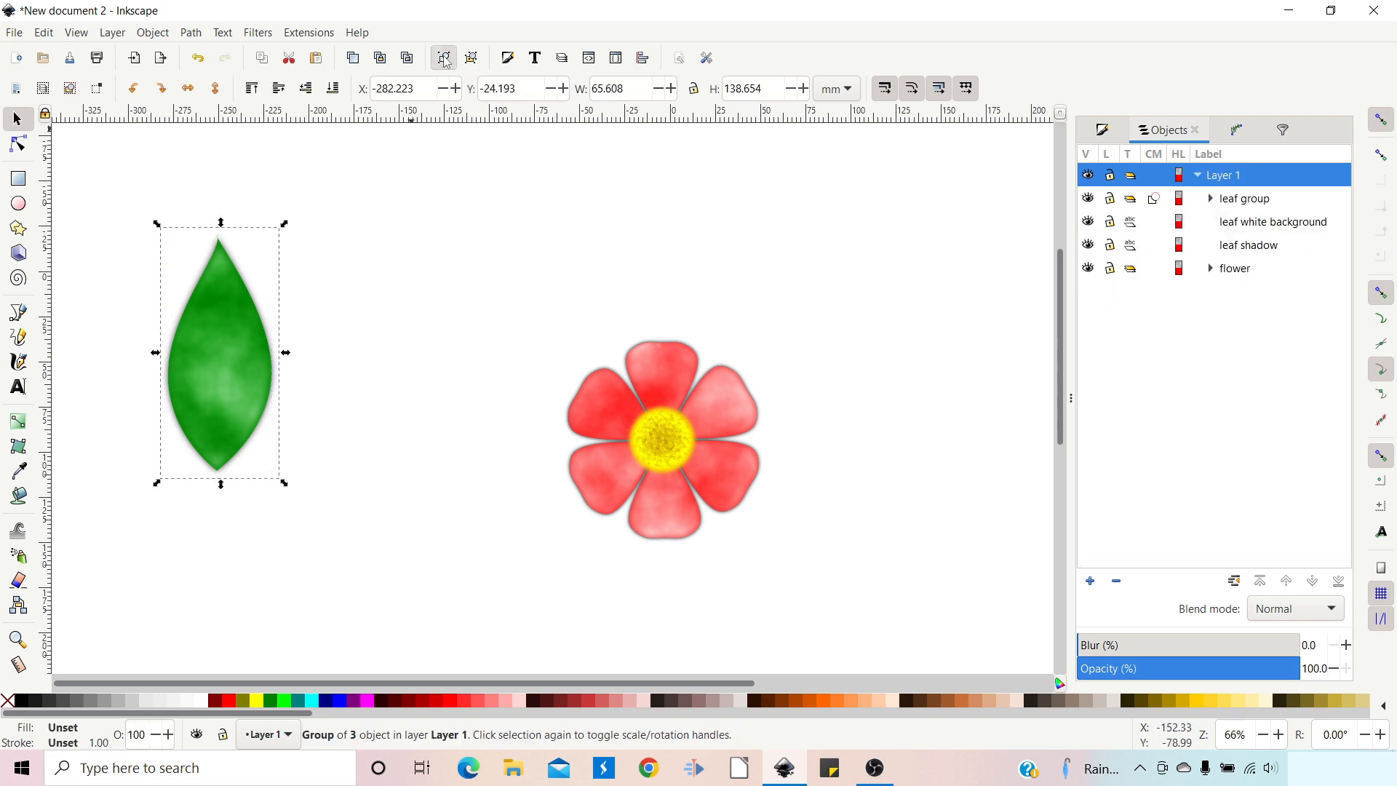
double_click(1224, 198)
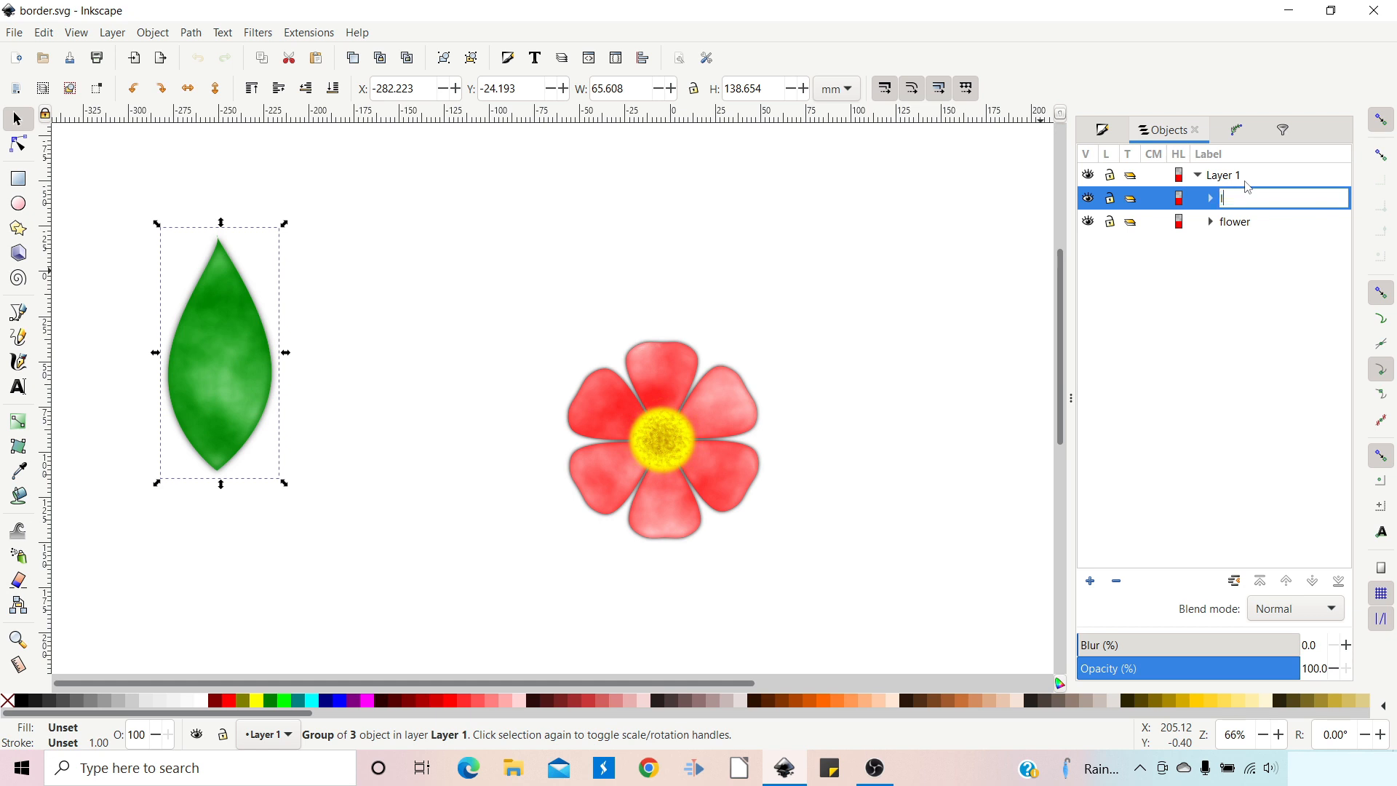
key(Return)
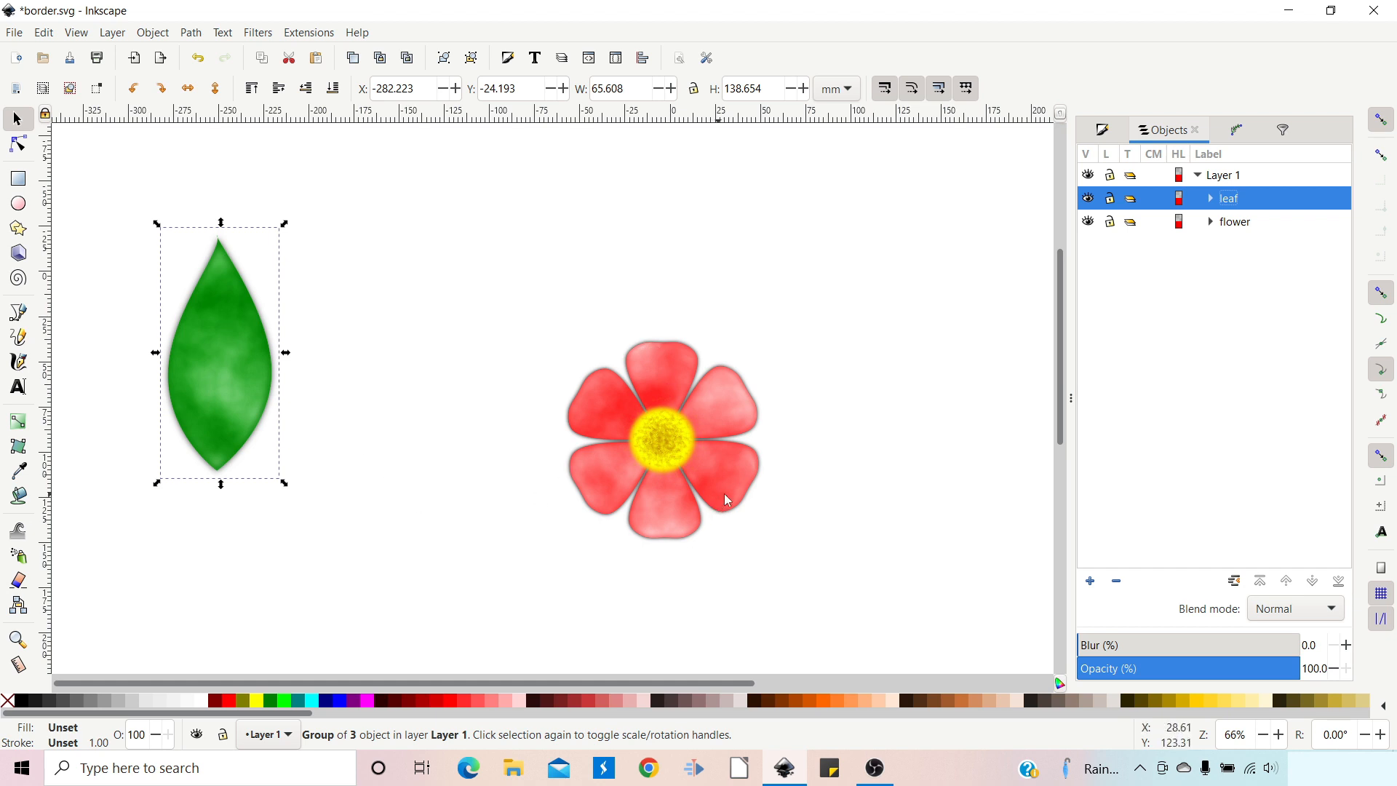
Step: Draw a large circle with a radius of about 295 mm in the empty area above and beside the flower
drag(870, 464, 624, 609)
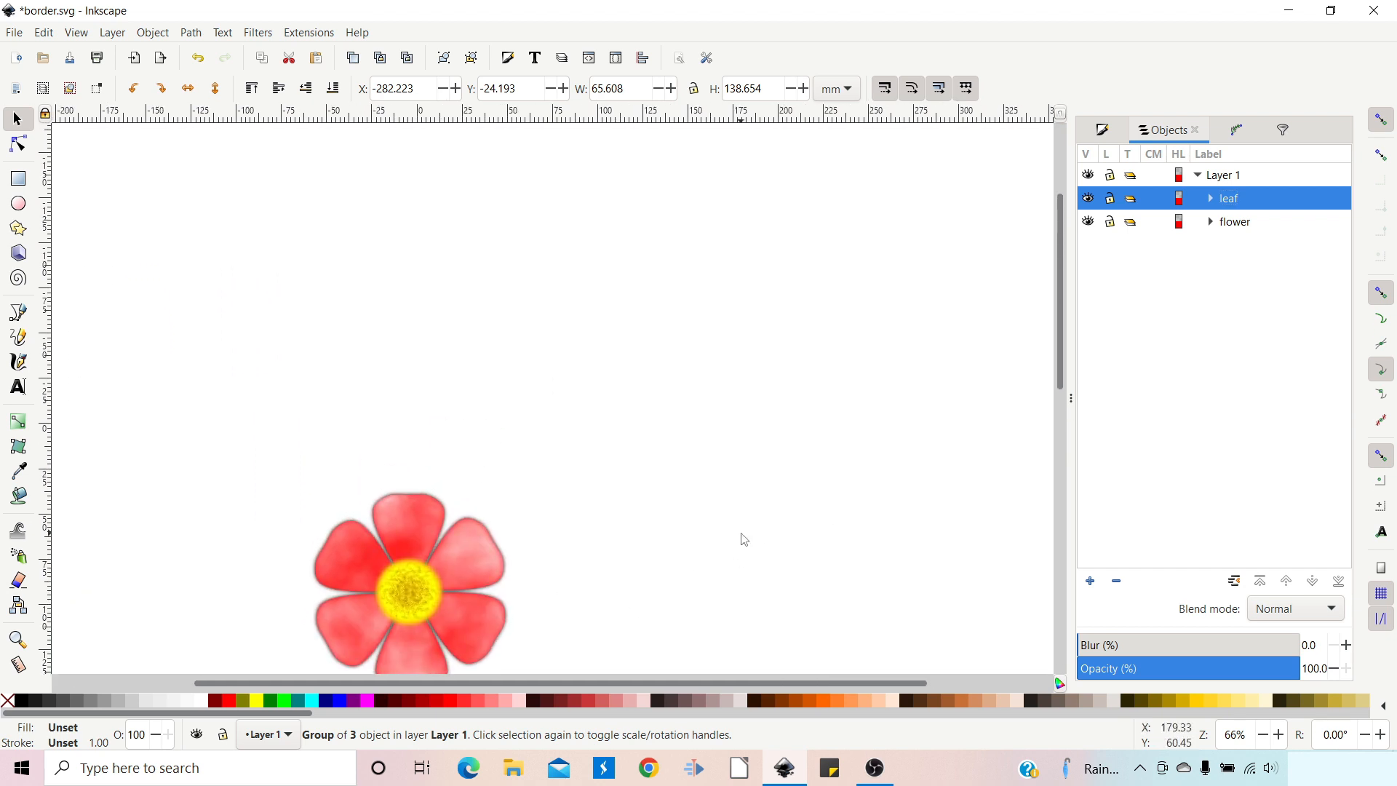
key(minus)
key(minus)
key(minus)
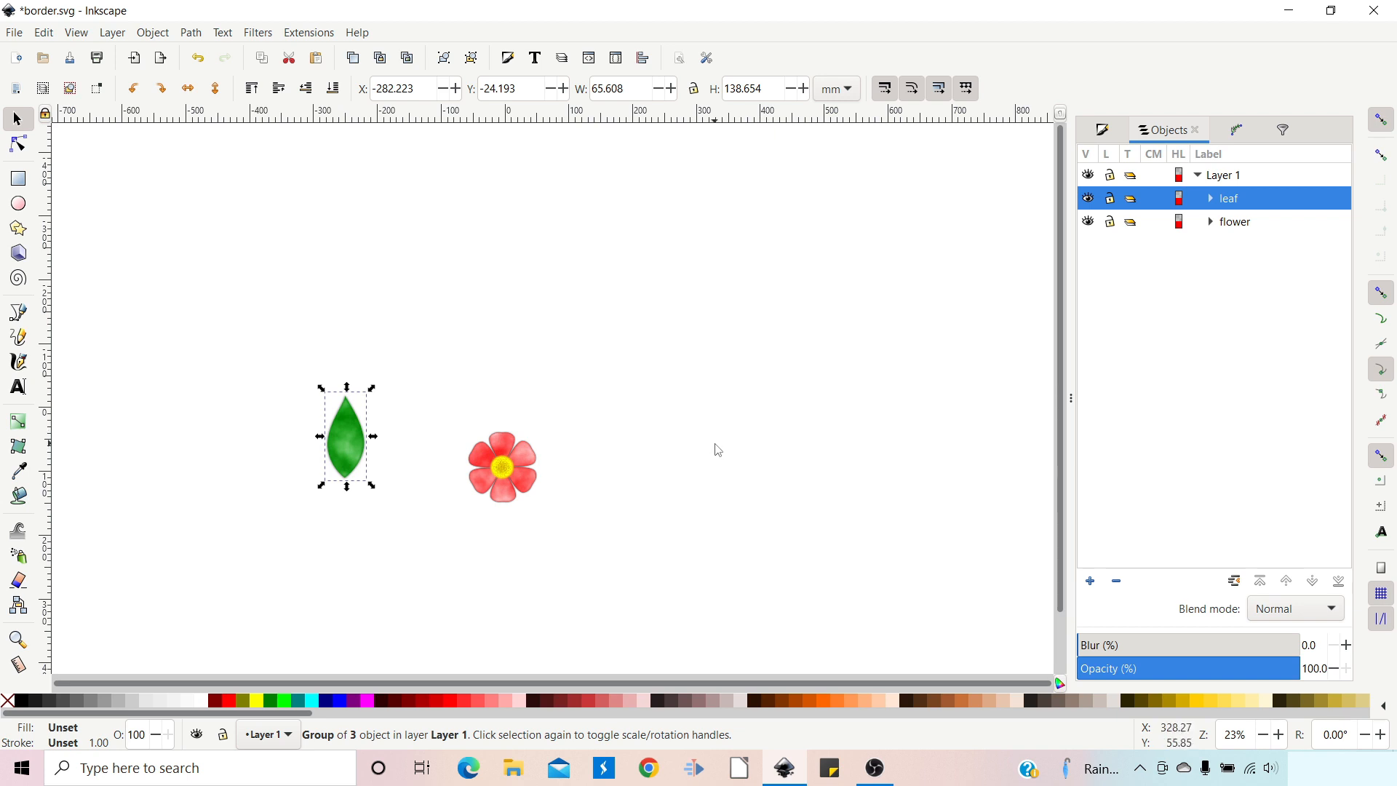
drag(714, 449, 670, 536)
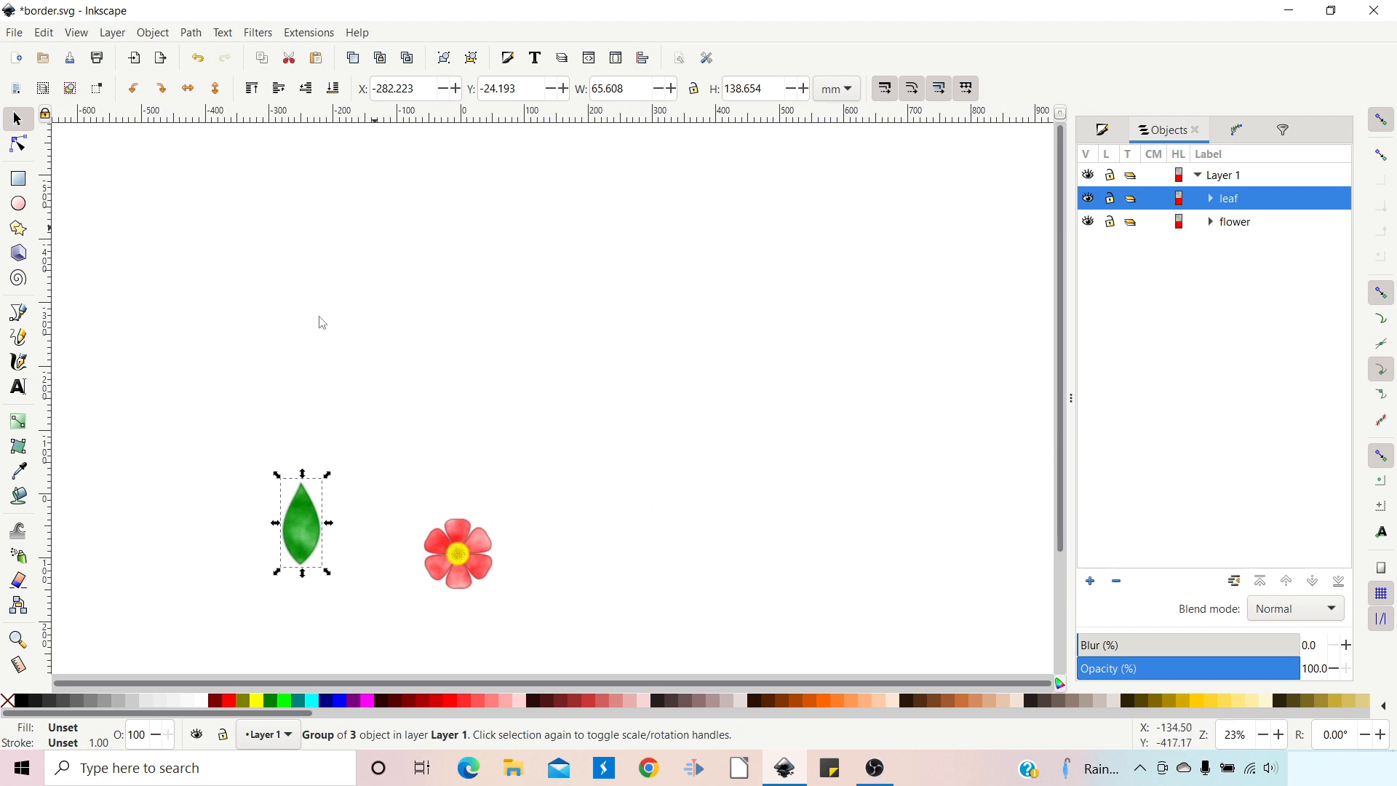
click(19, 205)
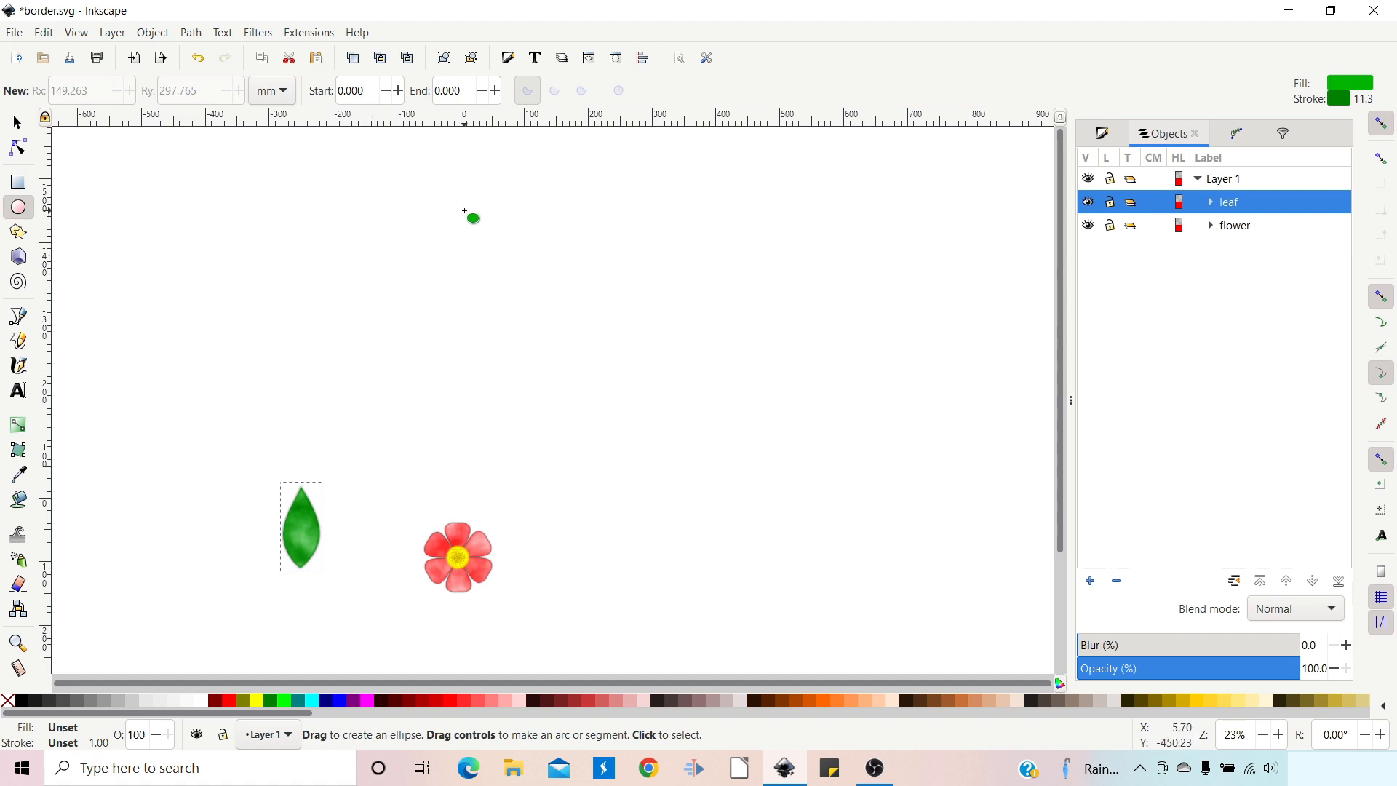
drag(458, 207, 835, 635)
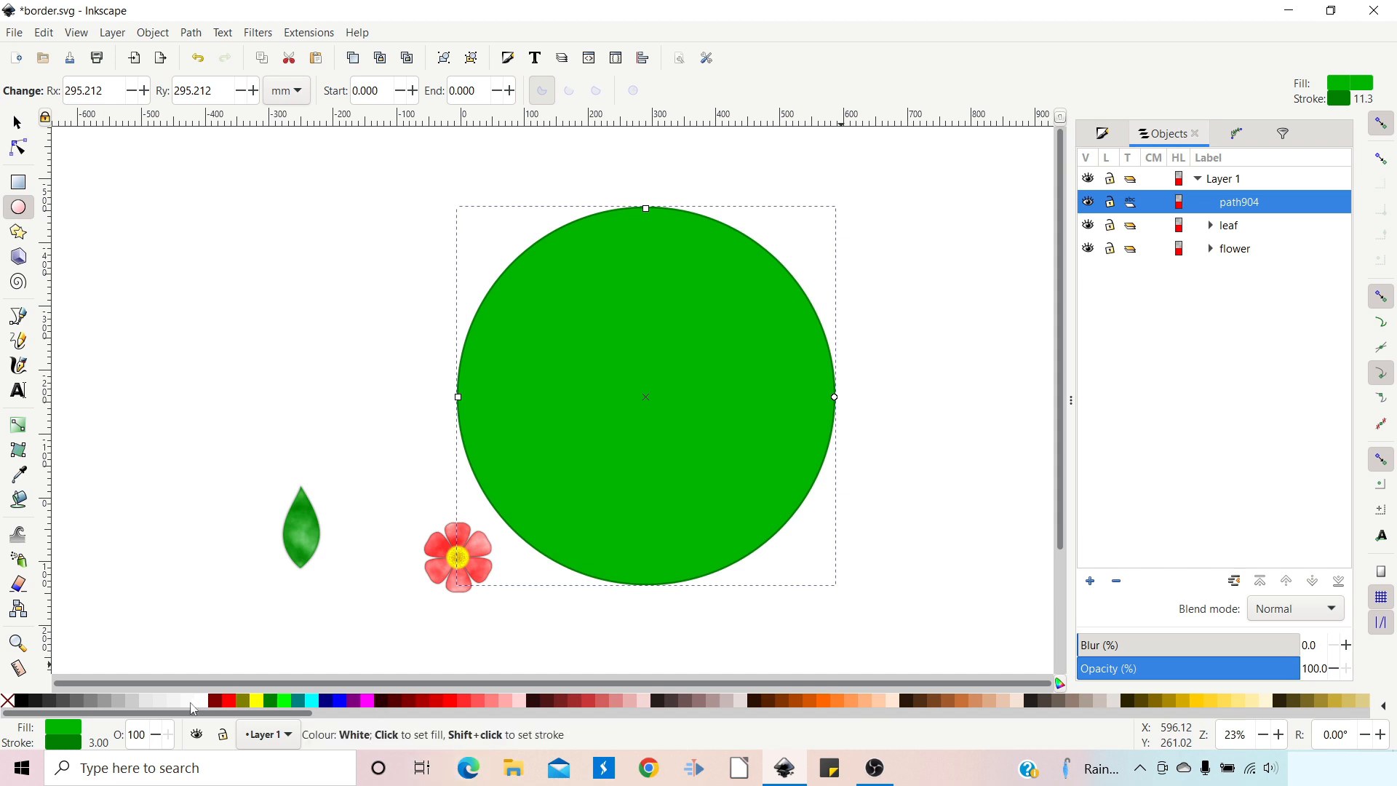
Step: Remove the large circle's fill and give it a gold stroke 4 mm wide
click(7, 703)
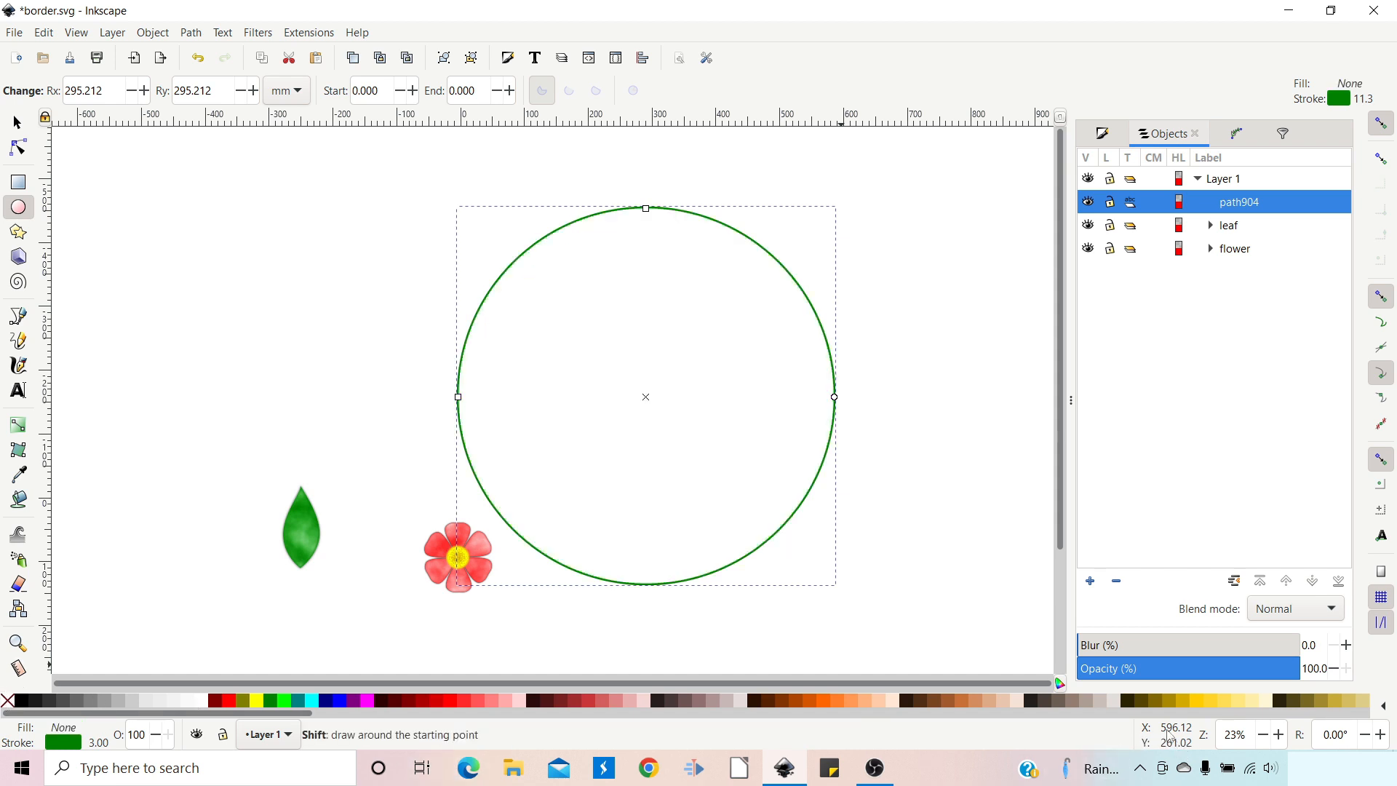
shift+click(1201, 705)
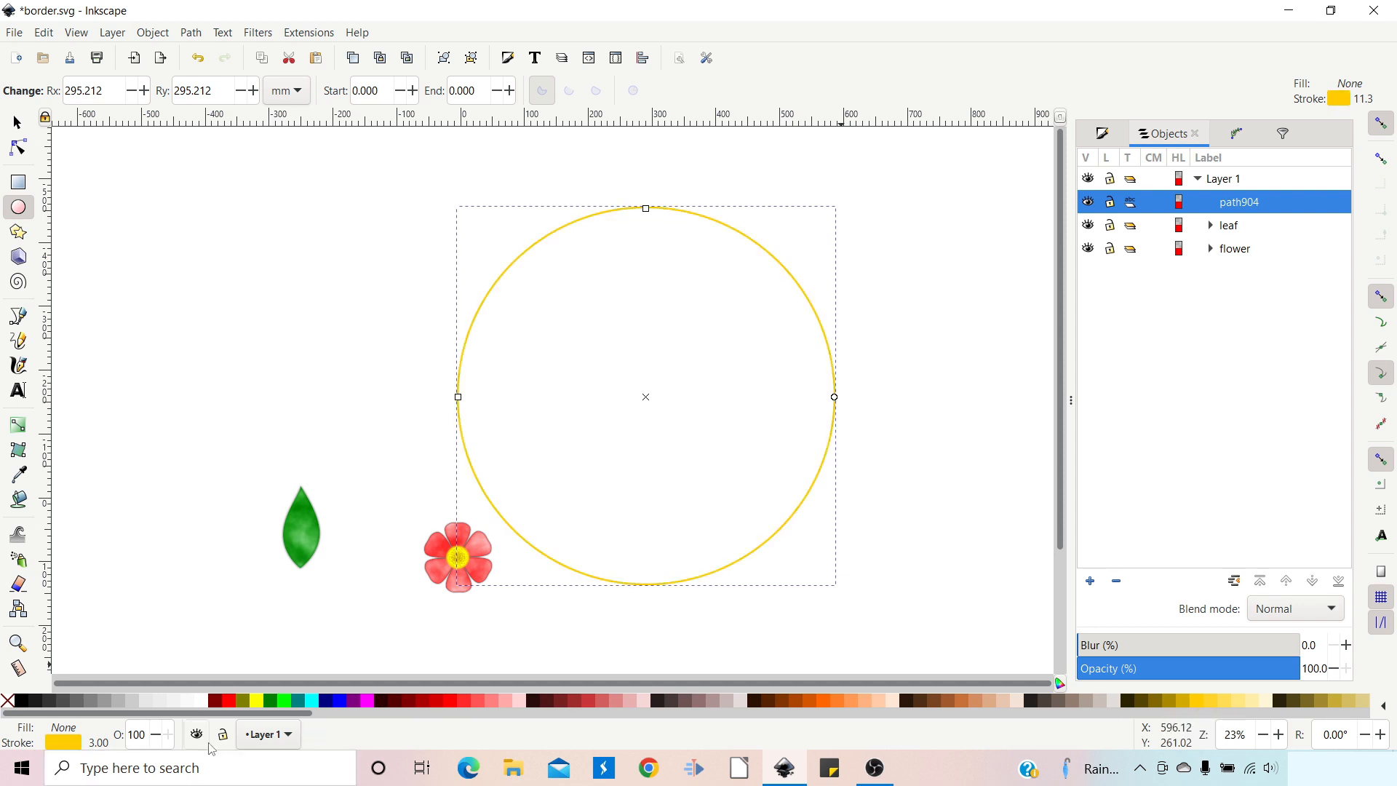
right_click(100, 748)
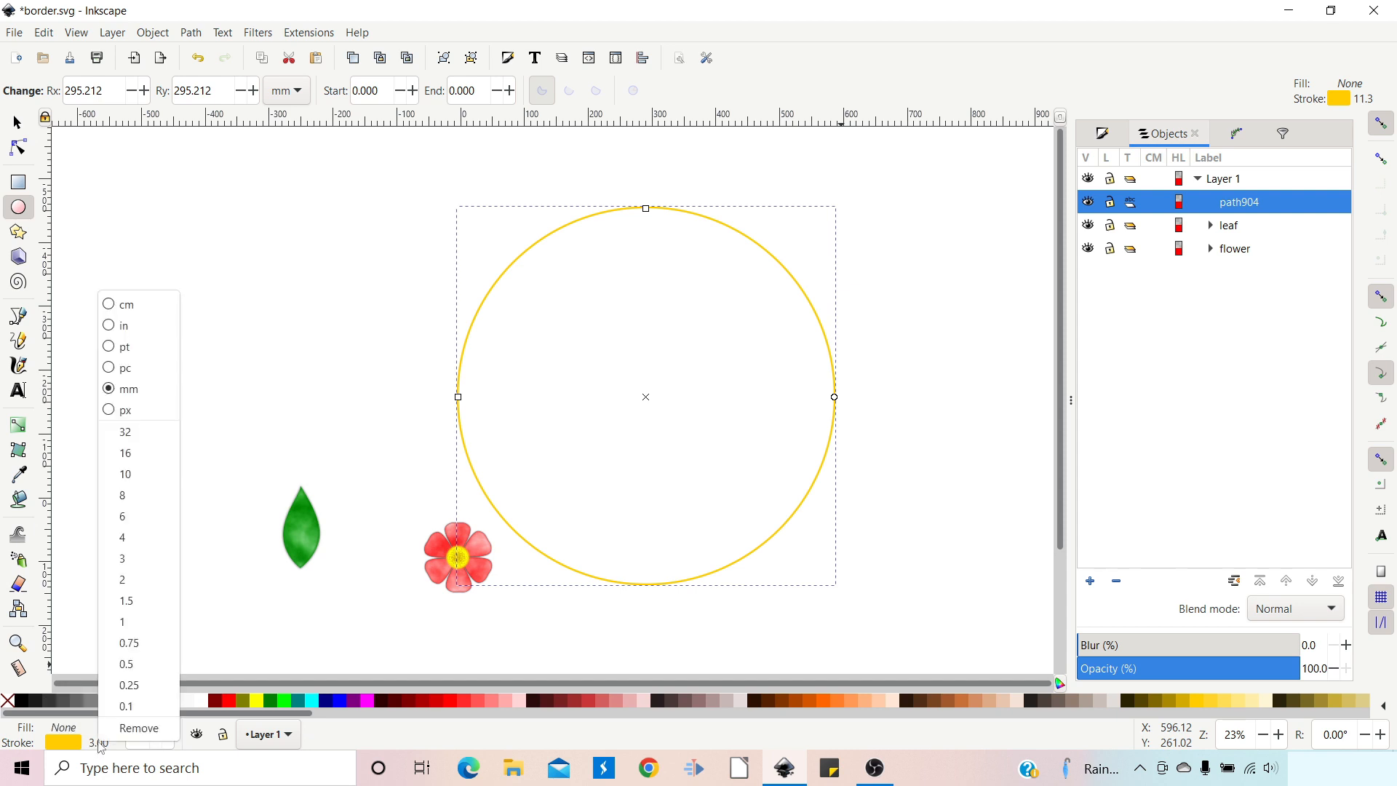
click(156, 540)
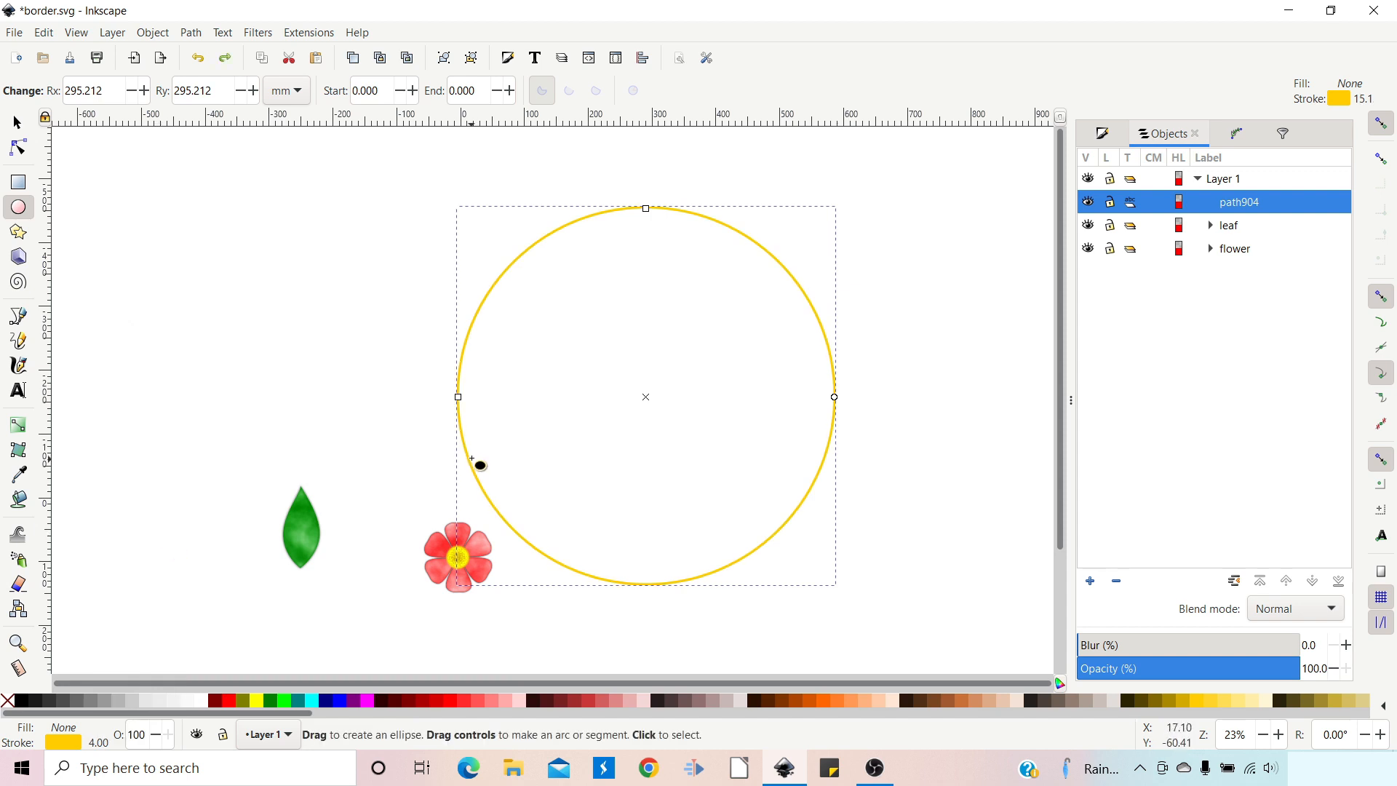
Step: Duplicate the gold circle as a shadow beneath it, with a black stroke, 0.3% blur and 48.9% opacity
click(16, 124)
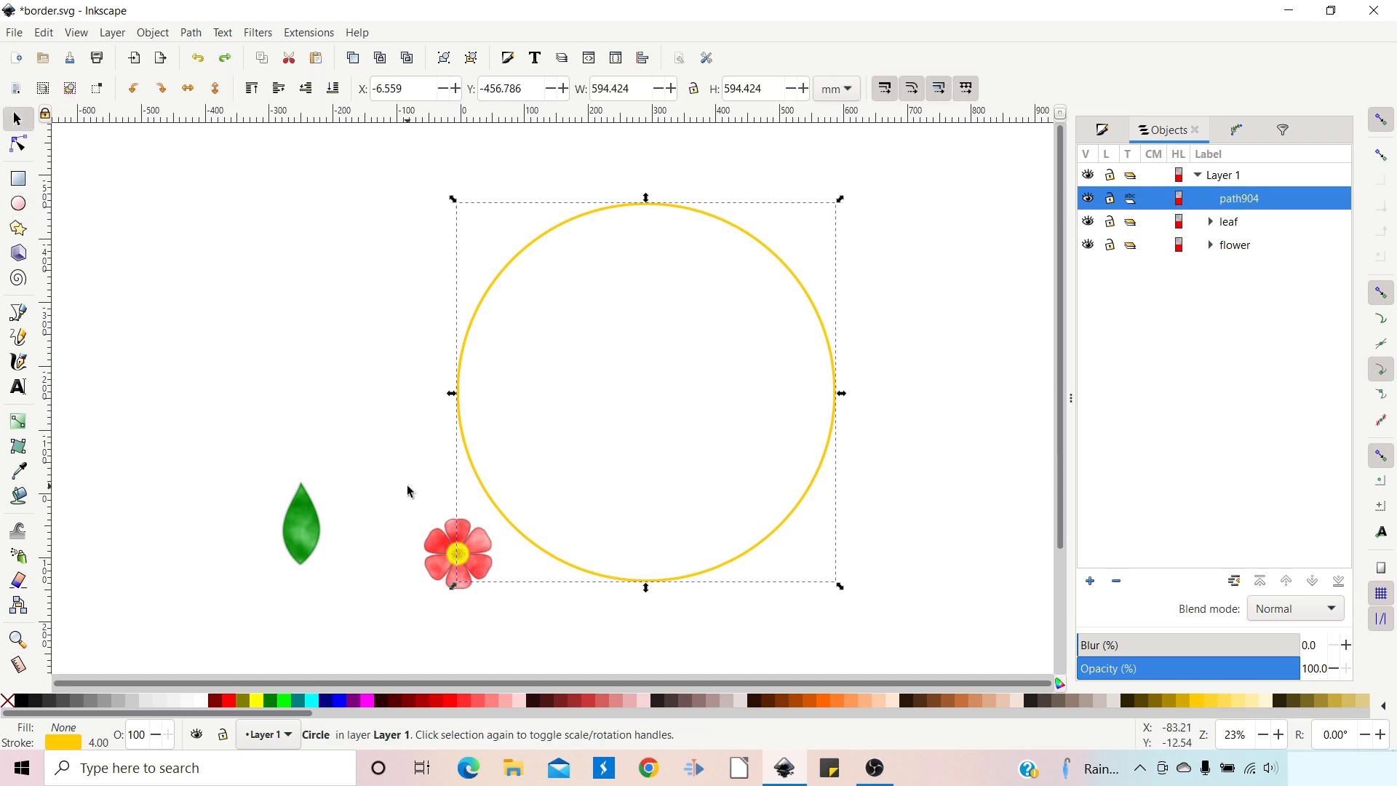
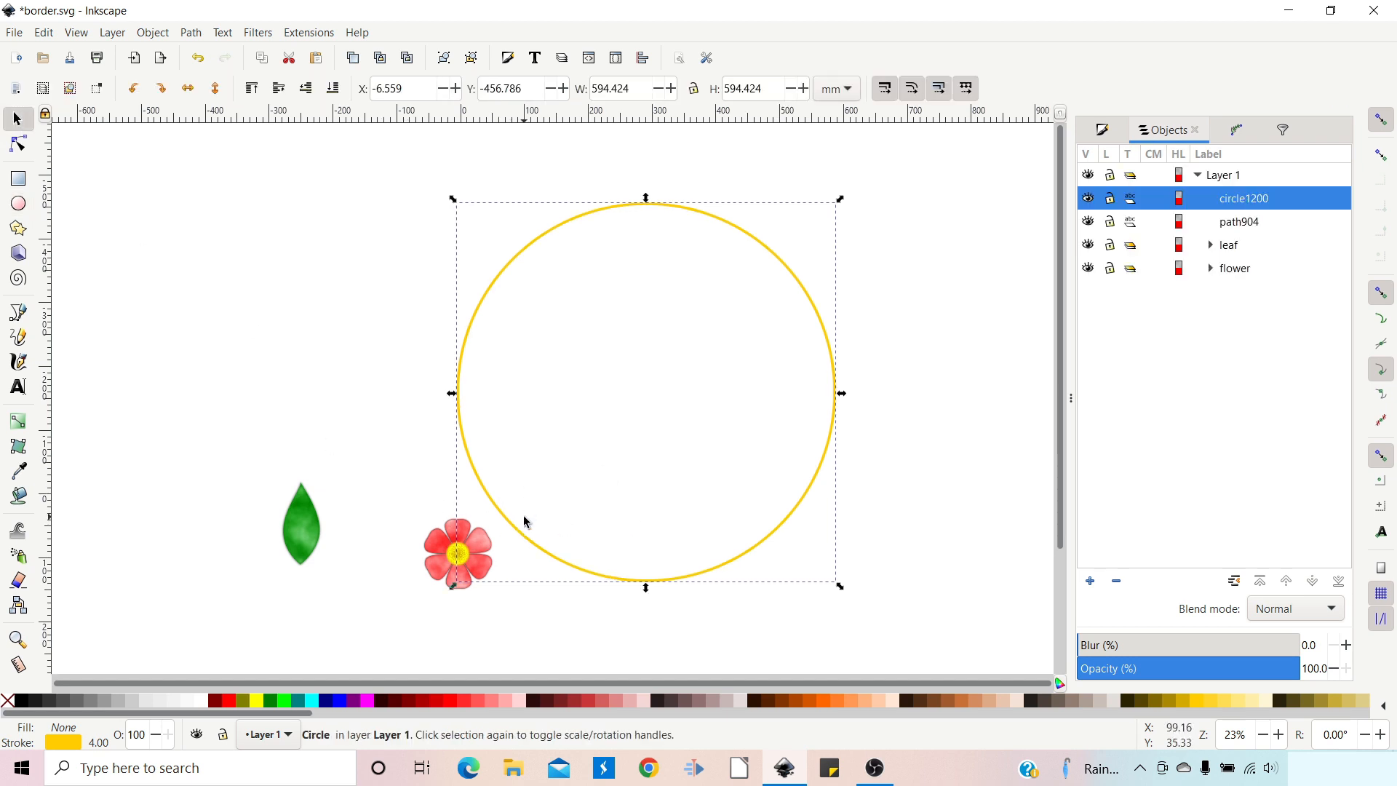
shift+click(20, 701)
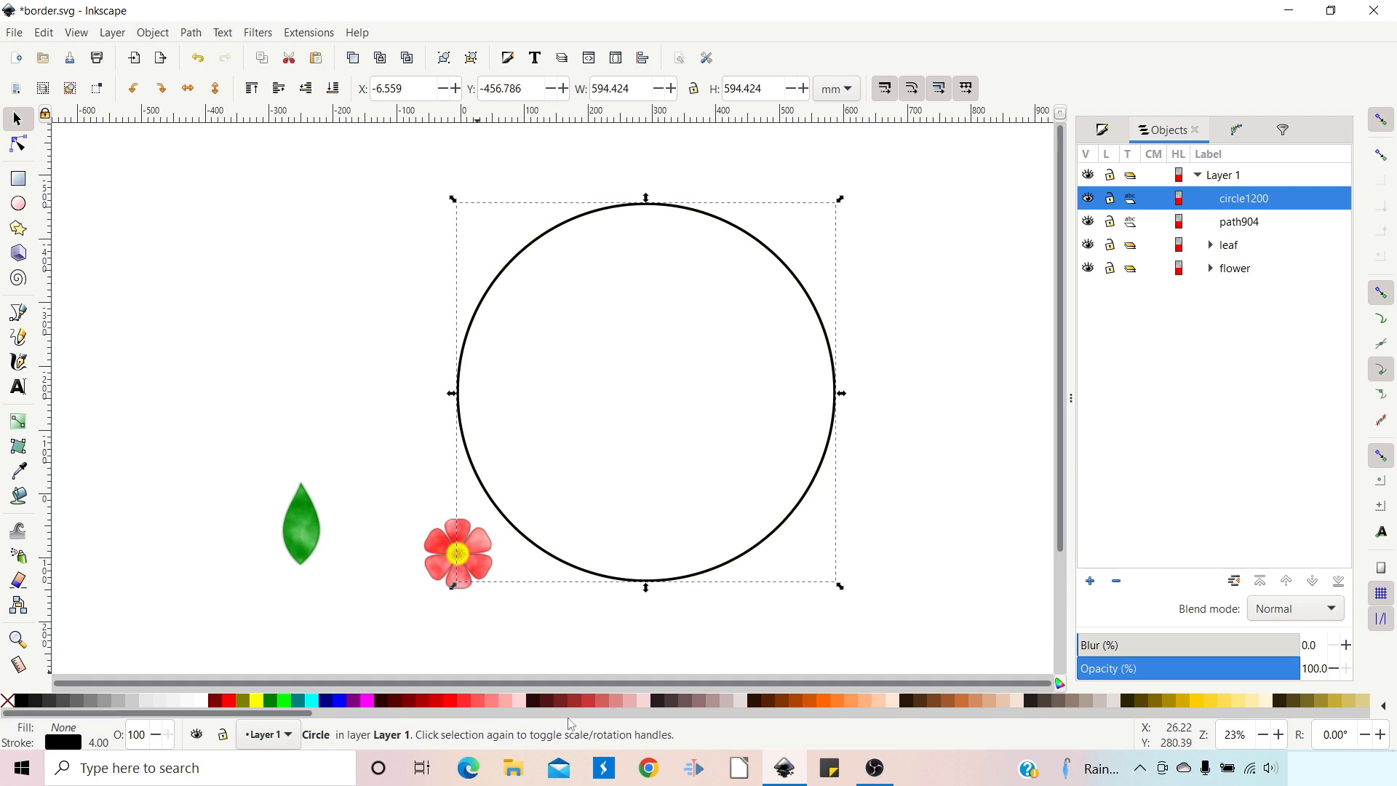
click(1082, 647)
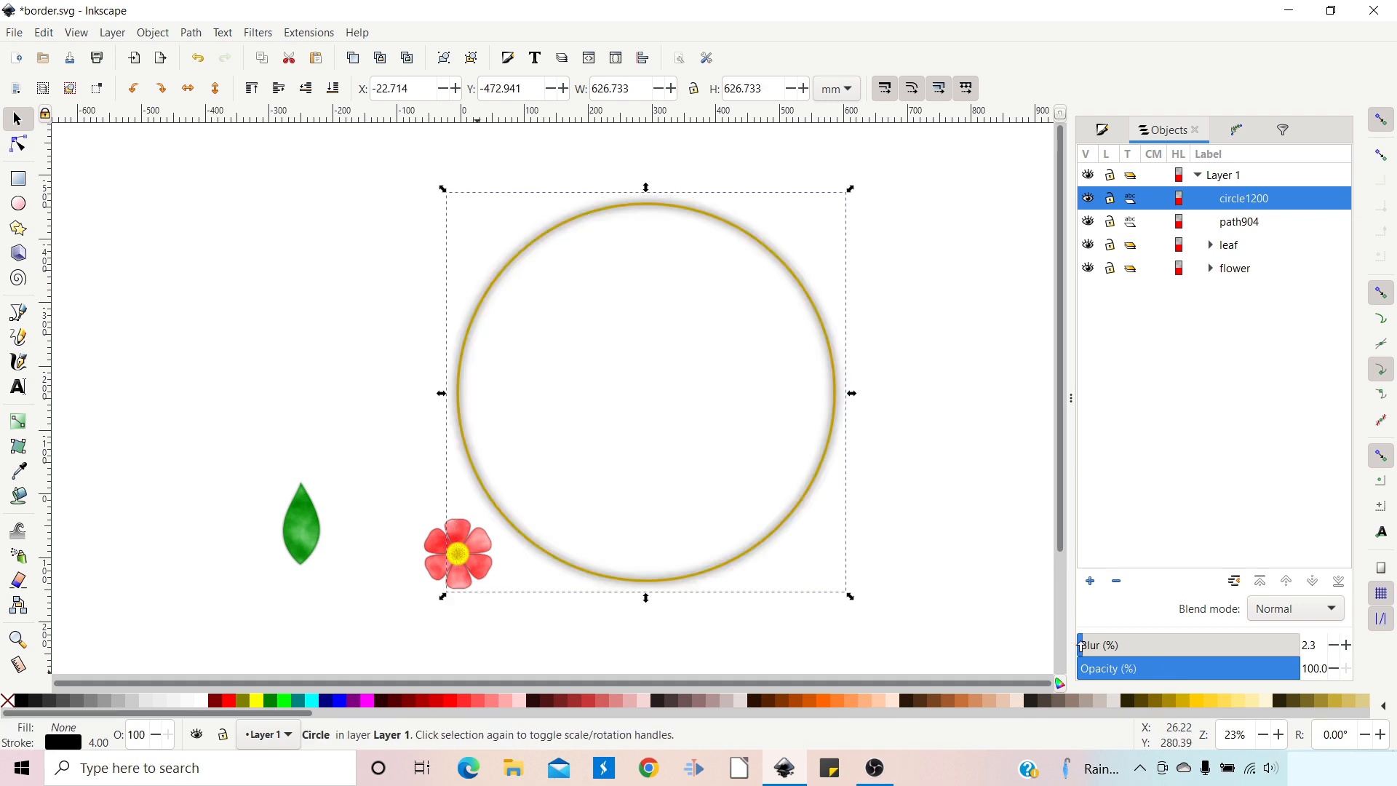
drag(1080, 645, 1079, 647)
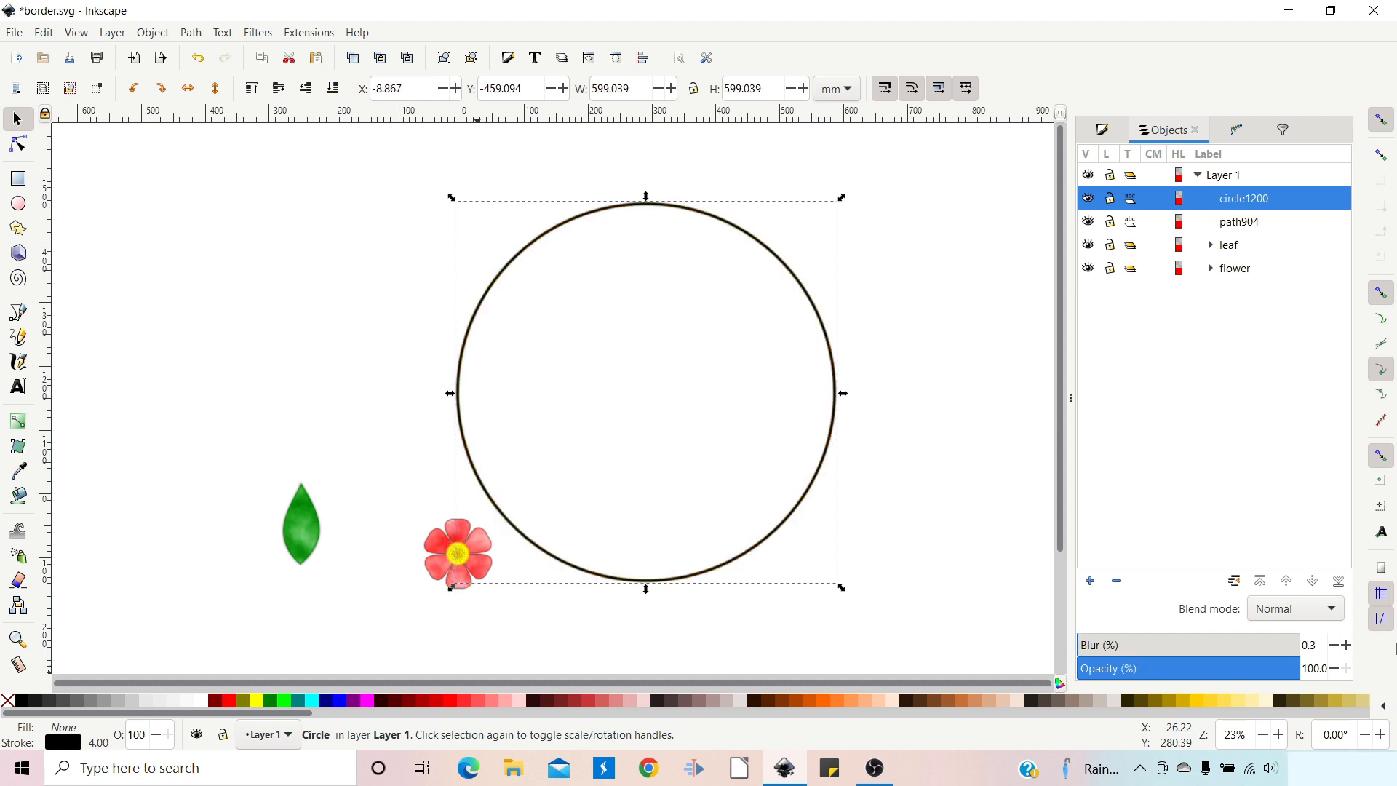
drag(1269, 667, 1188, 667)
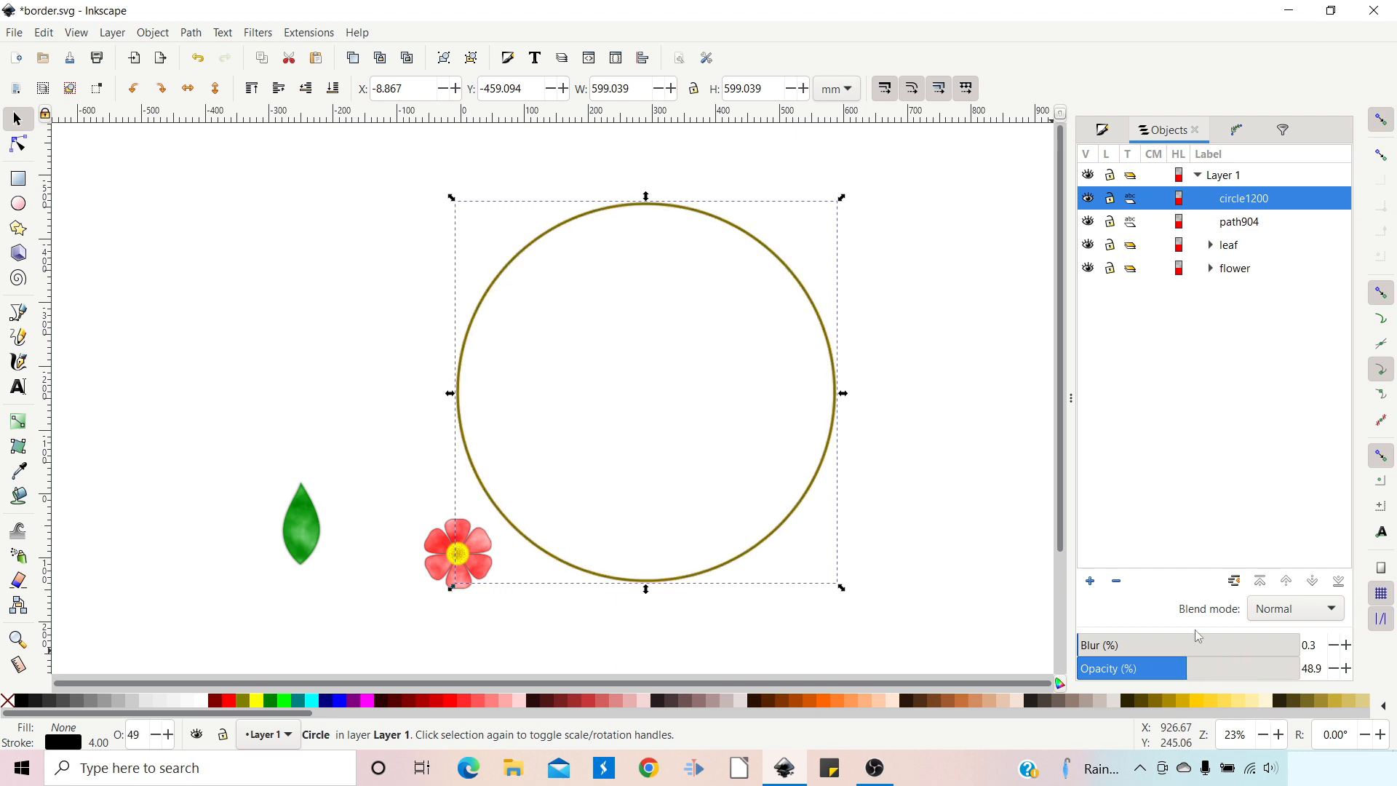
click(307, 93)
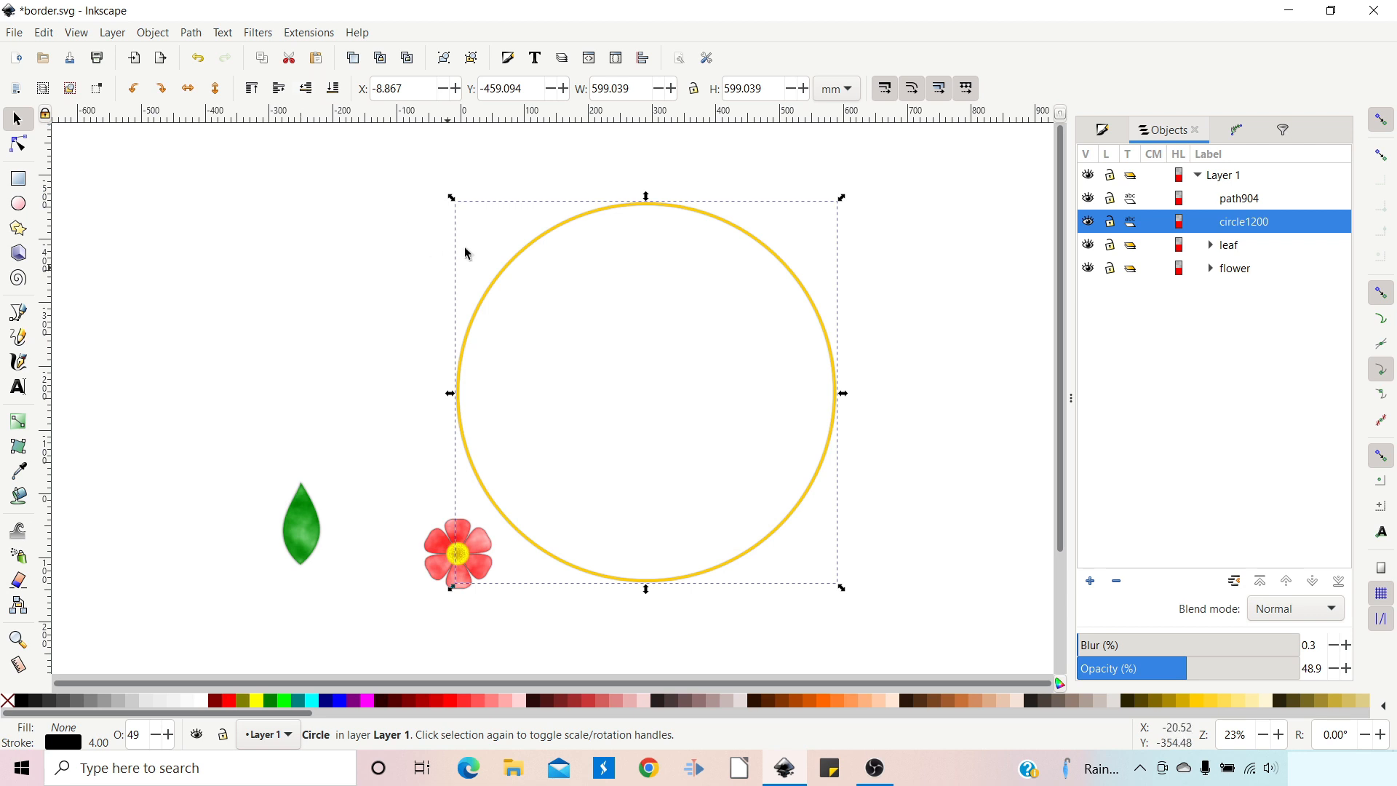
Step: Group the gold circle with its blurred black duplicate and expand the group in the object list
drag(437, 169, 900, 608)
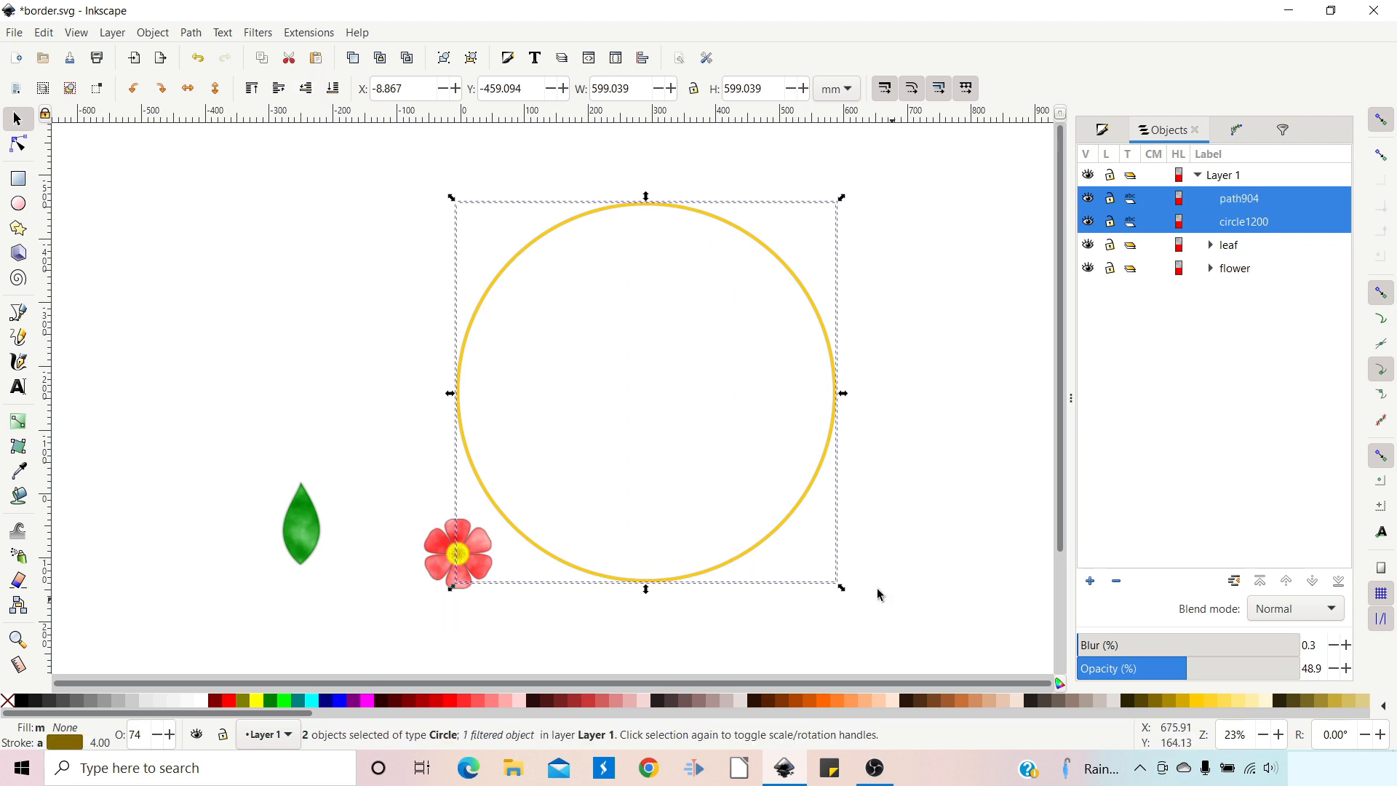
click(443, 58)
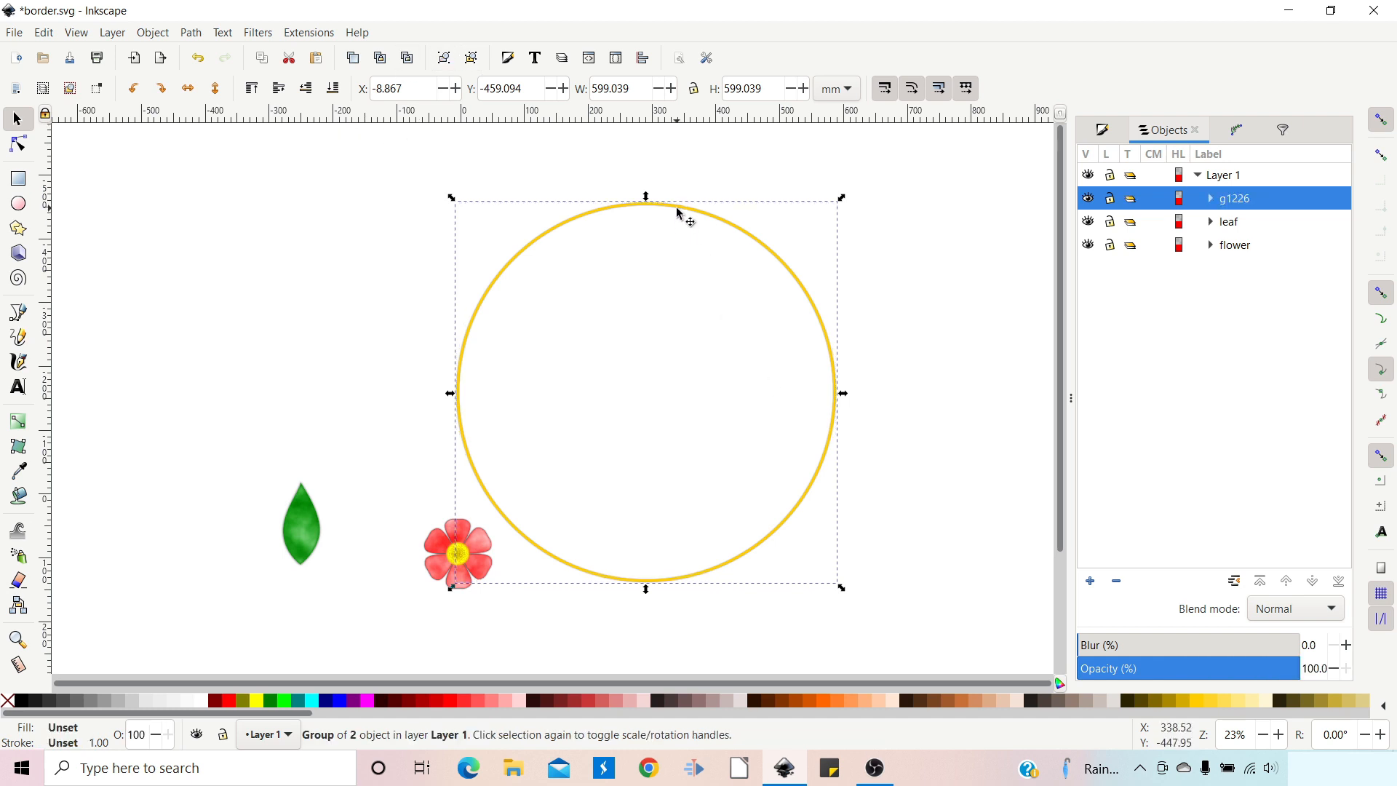
click(1211, 199)
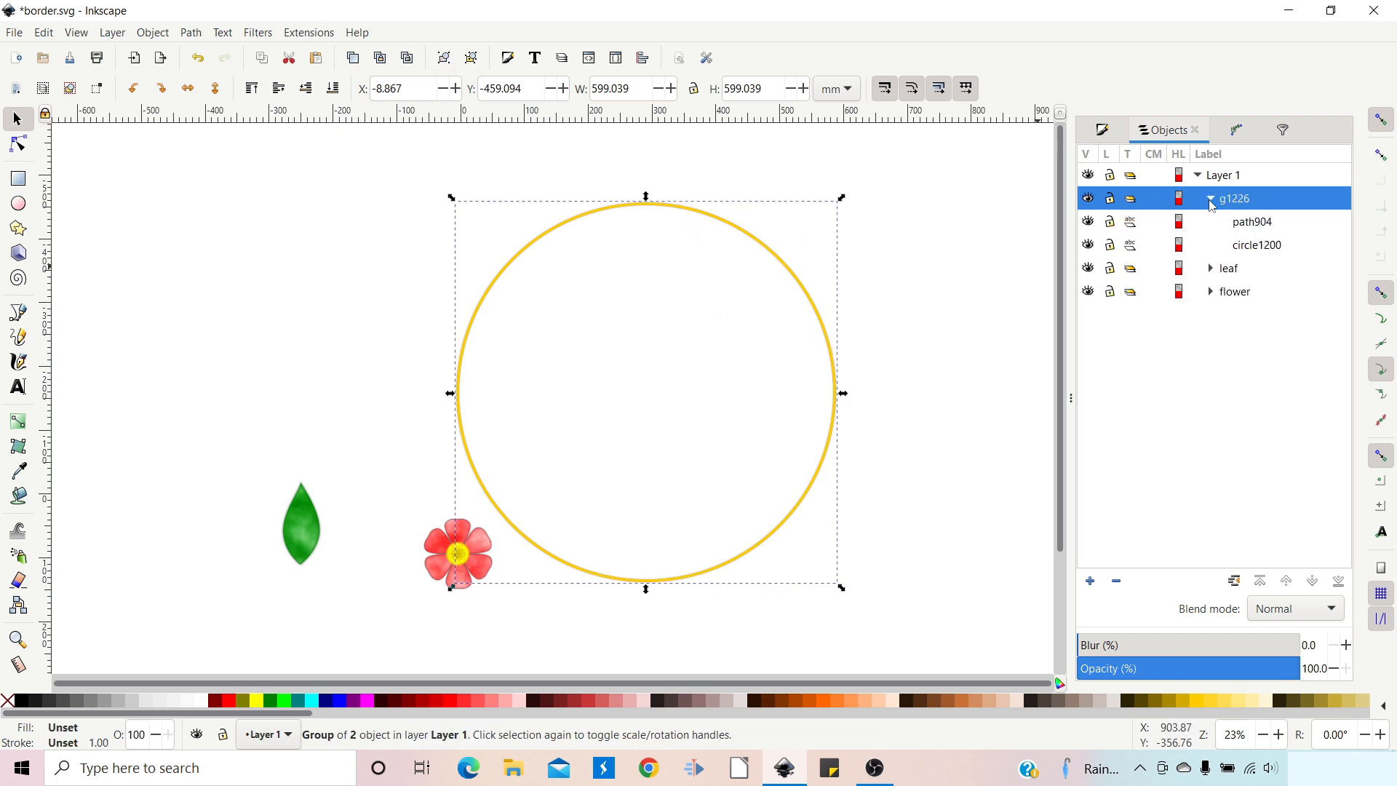
Step: Rename the new group "circle", its gold ring "gold" and its blurred black ring "shadow", and select the gold ring
click(1251, 225)
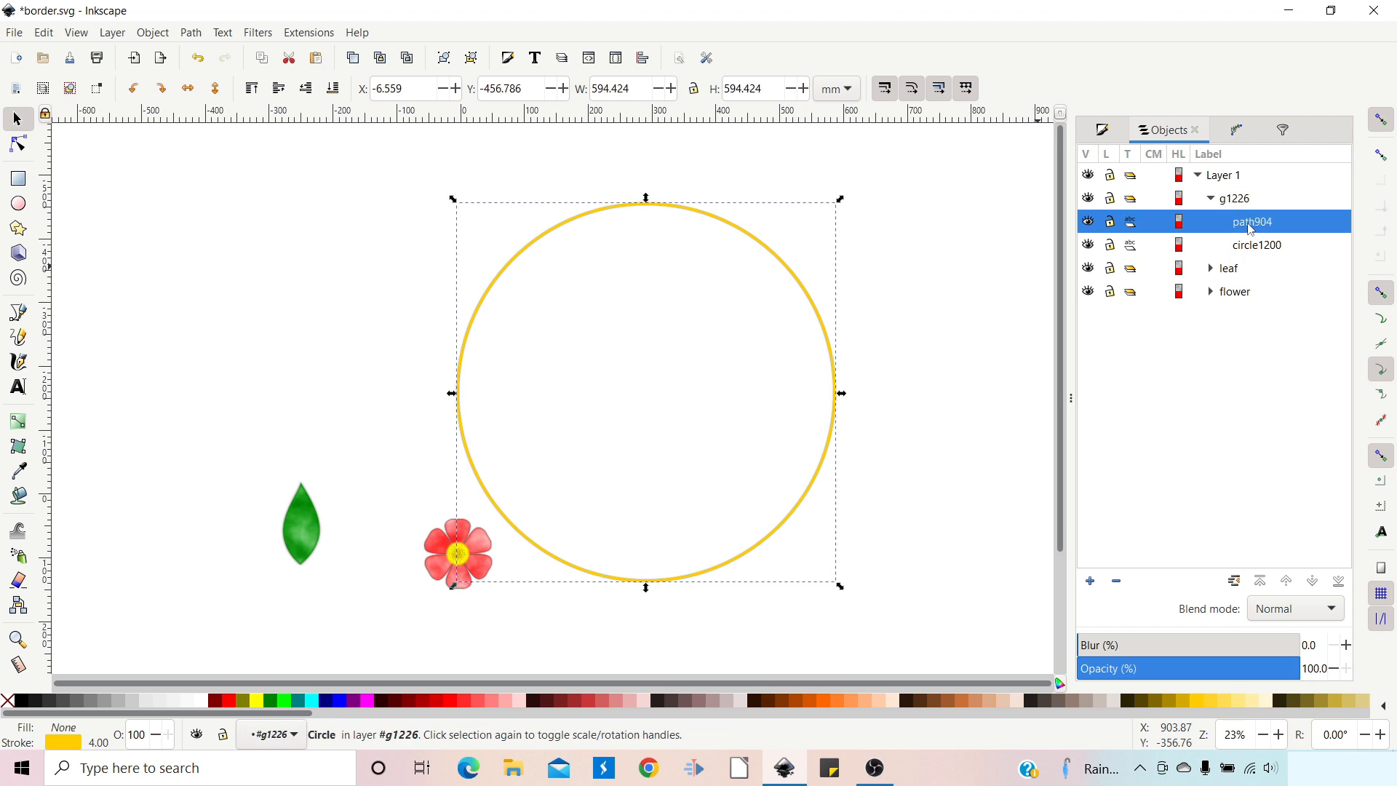
double_click(1249, 228)
text(gold)
key(Return)
double_click(1236, 198)
text(circle)
key(Return)
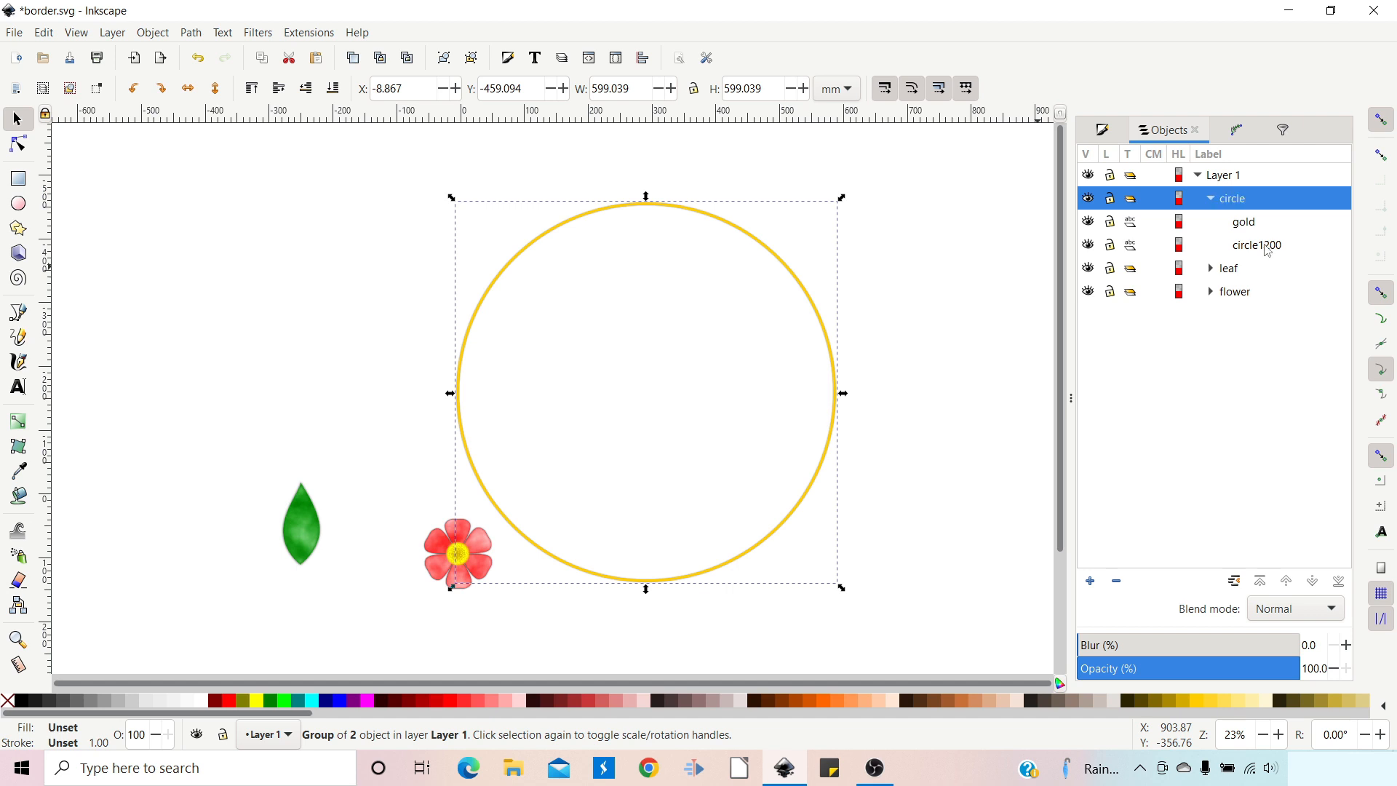
double_click(1263, 246)
text(shadow)
click(1320, 295)
click(1249, 224)
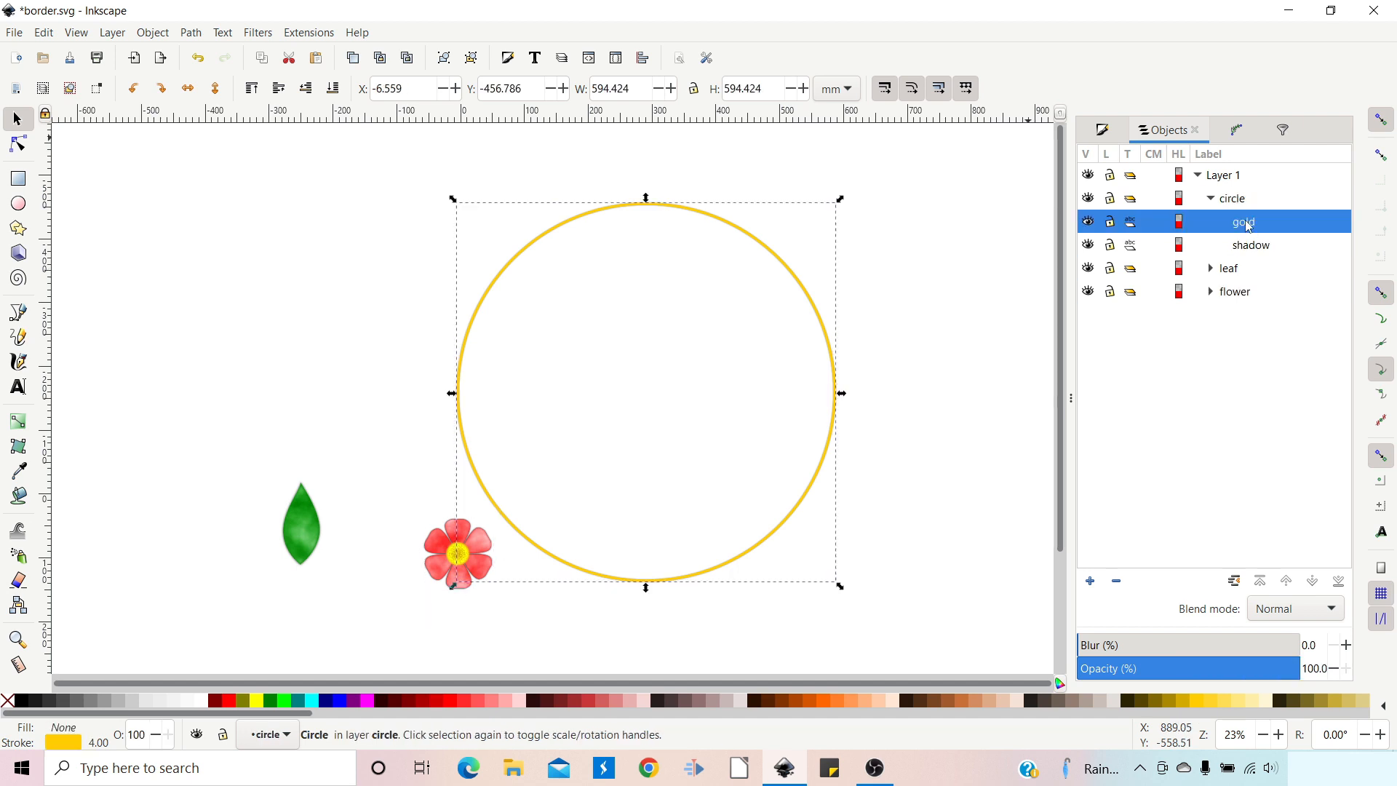
Step: Change the gold ring's stroke to a linear gradient and set the transparent right end stop's alpha to 100
click(1102, 131)
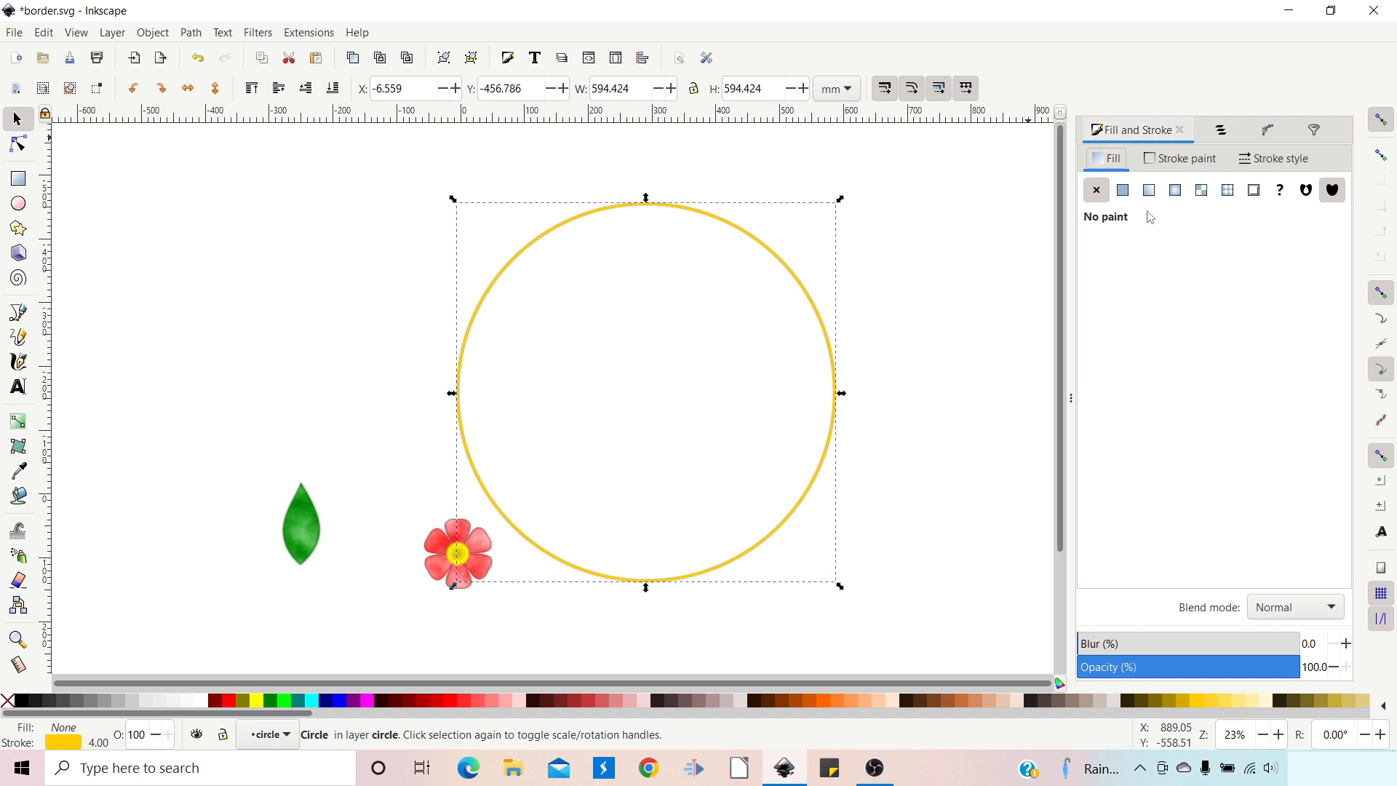
click(1186, 158)
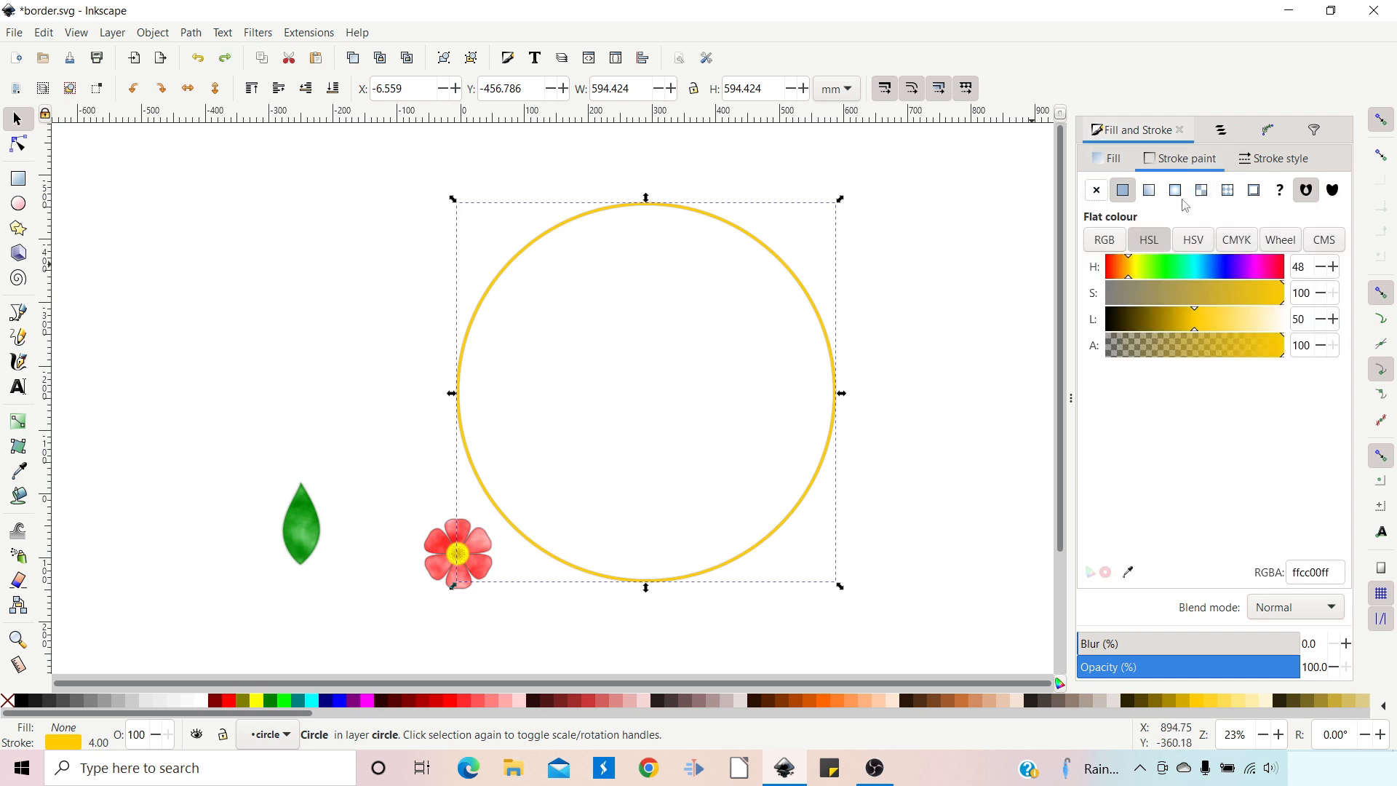
click(1149, 191)
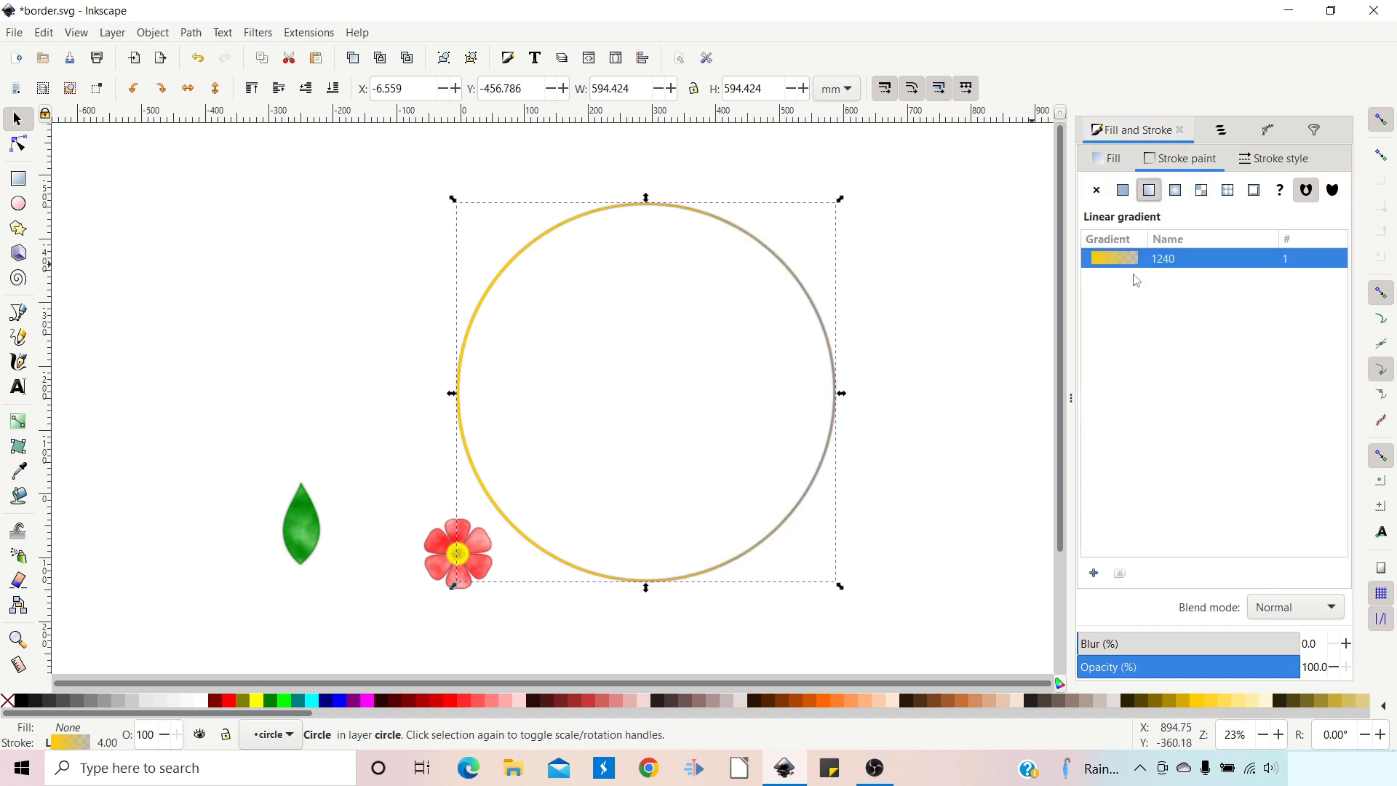
click(18, 423)
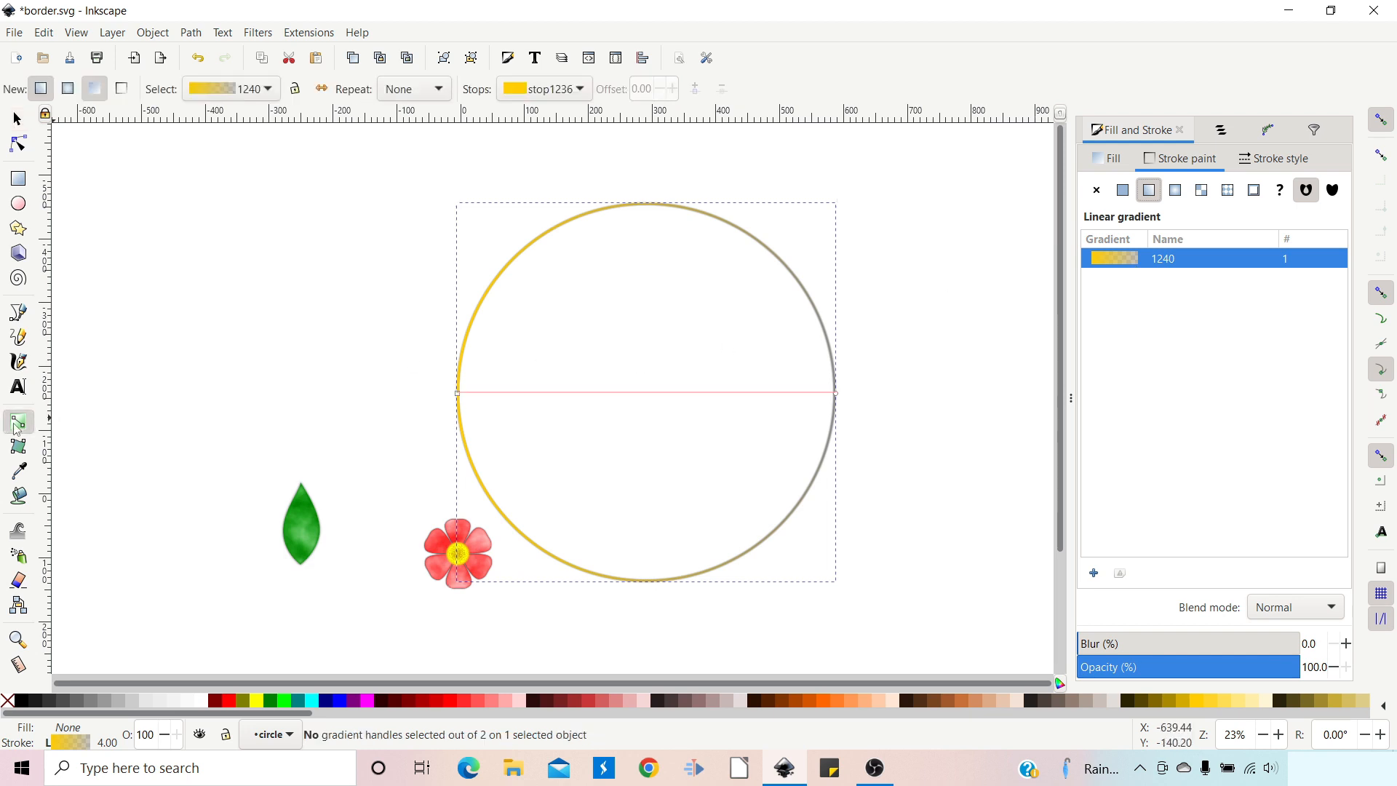
click(837, 393)
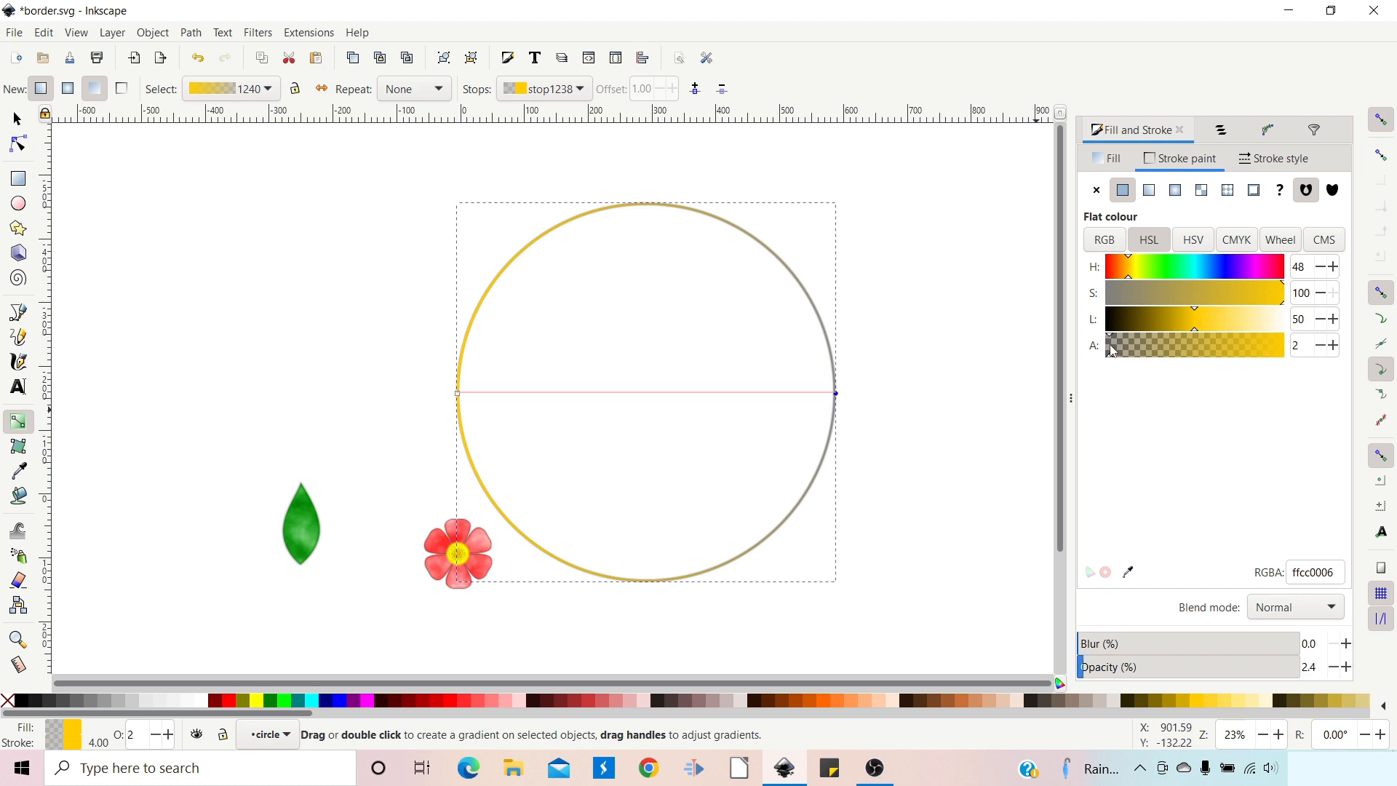
drag(1111, 351, 1288, 349)
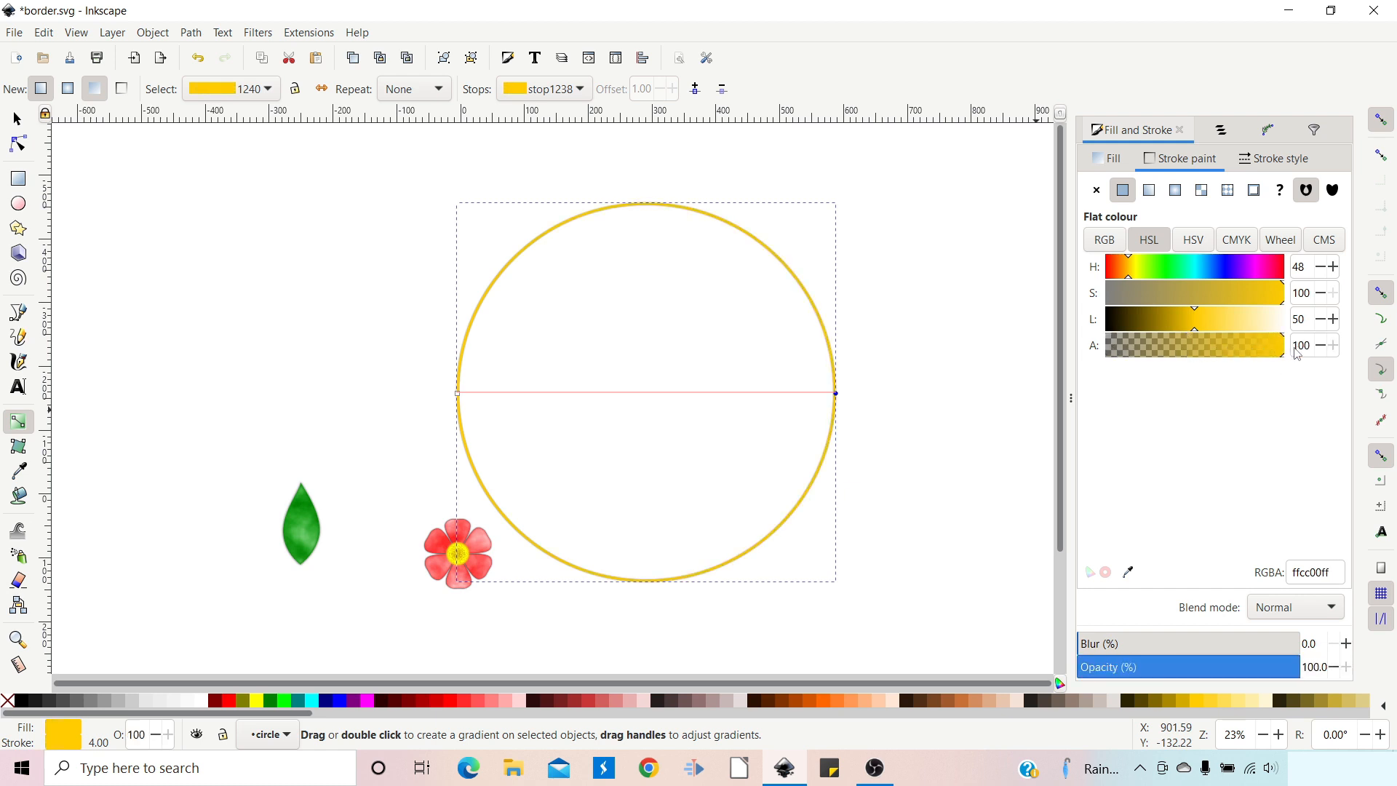
Step: Add a stop near the middle of the ring's gradient and set its lightness to 93 as a pale gold highlight
click(664, 398)
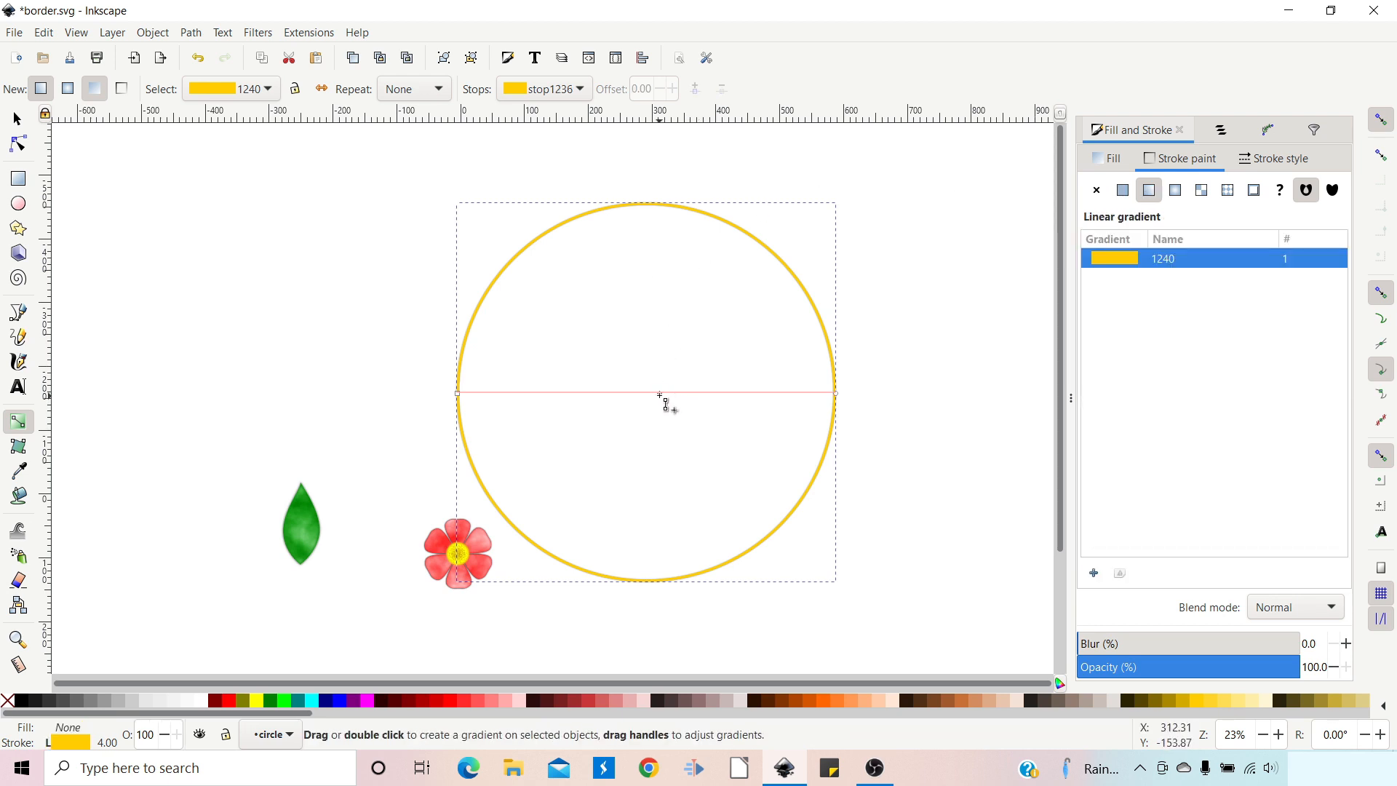
double_click(660, 394)
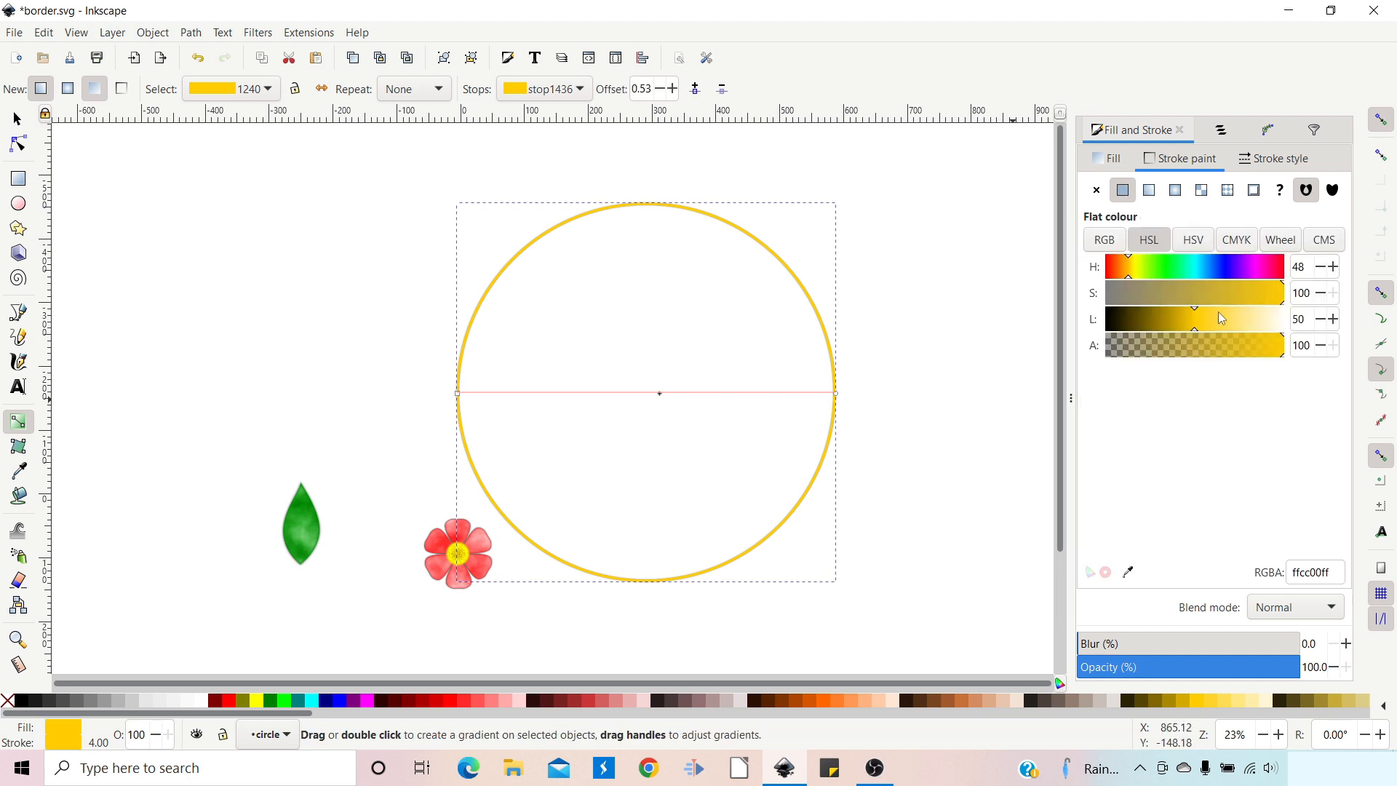
drag(1205, 320, 1270, 319)
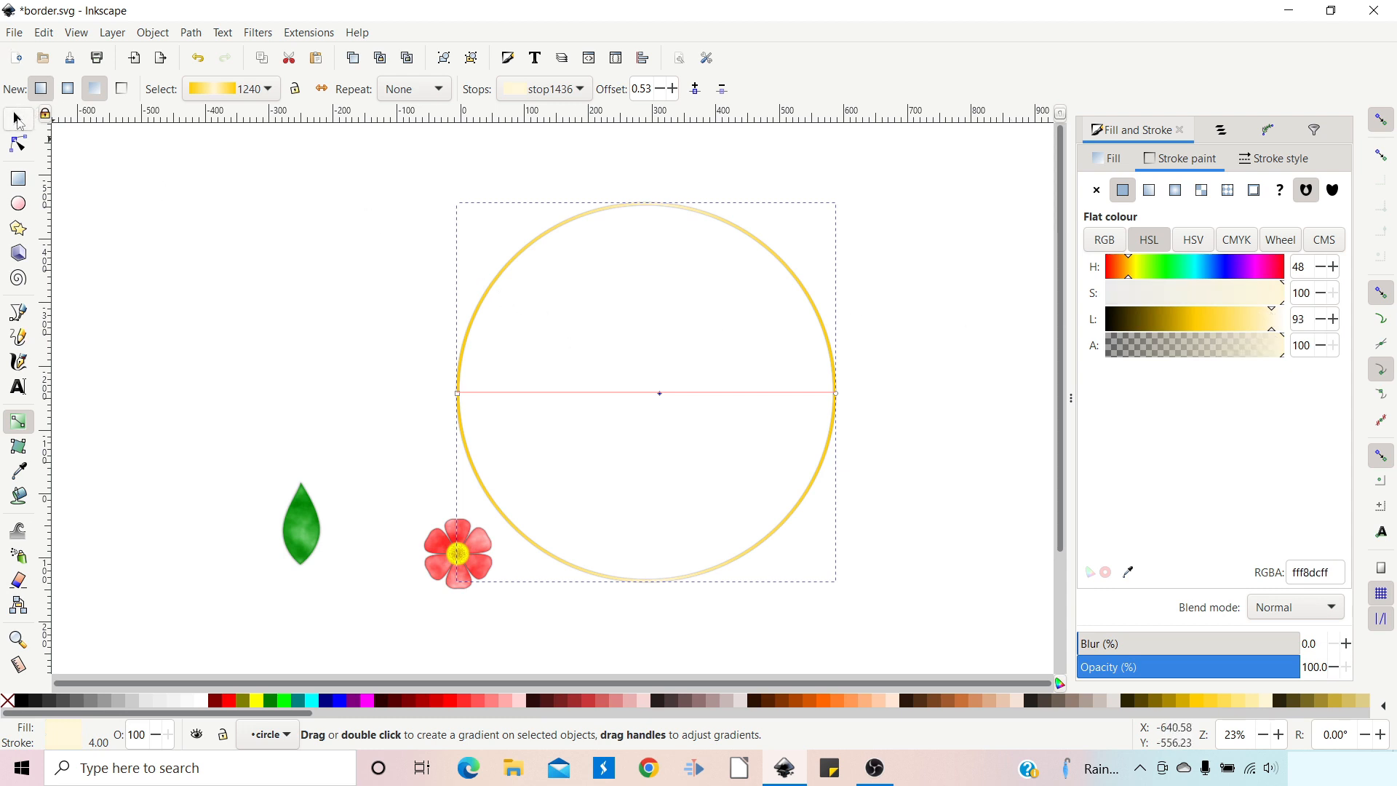
click(17, 120)
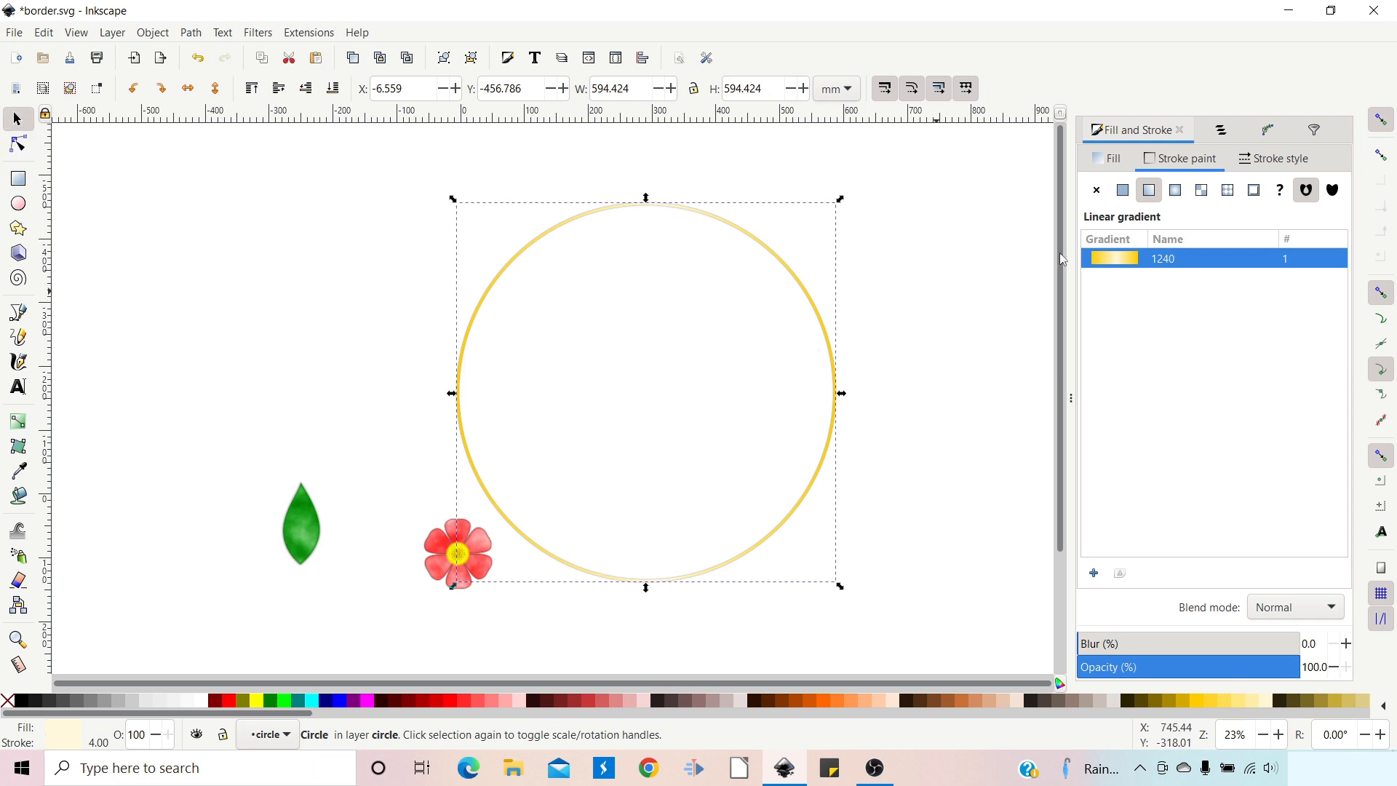
Step: Collapse the circle group and rotate it clockwise so its pale highlights sit at the upper right and lower left
click(1223, 136)
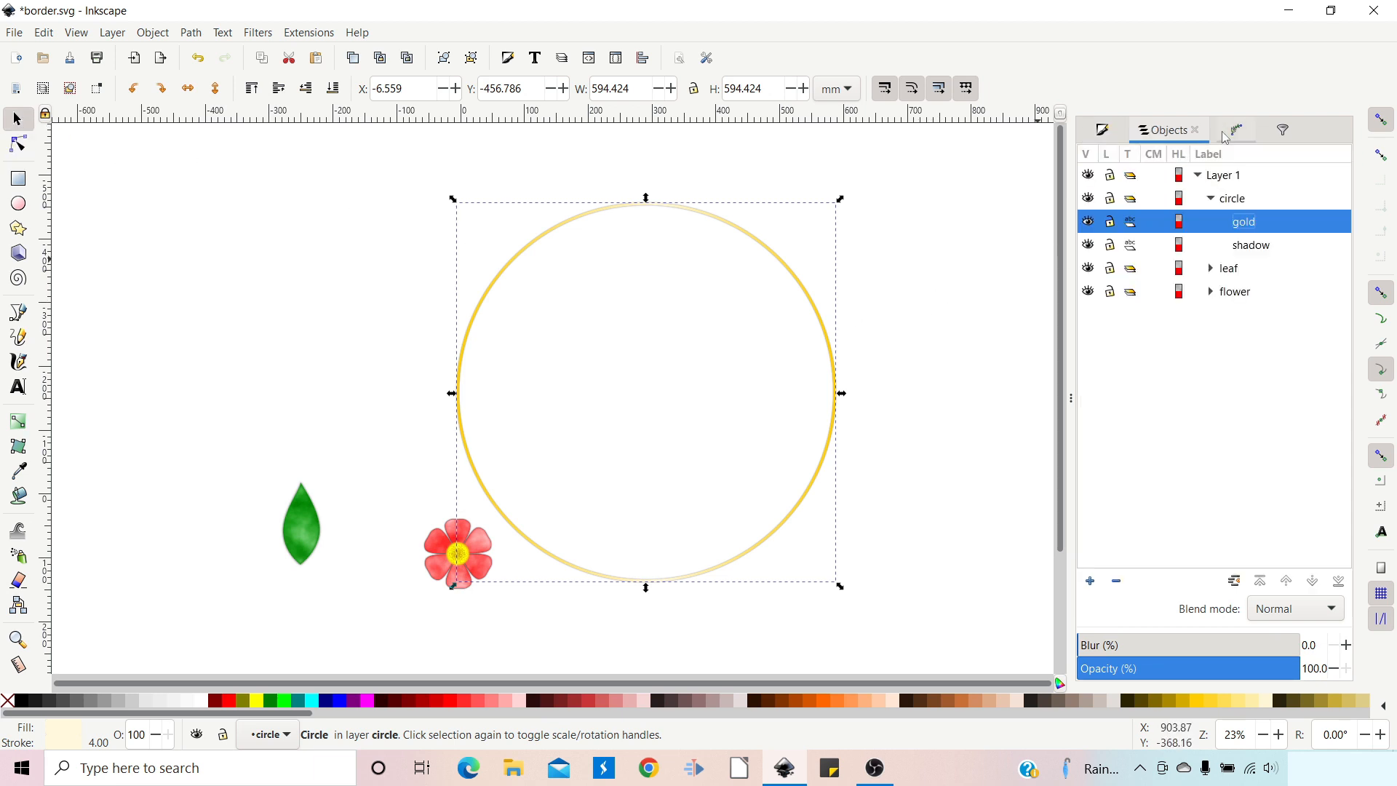
click(1212, 199)
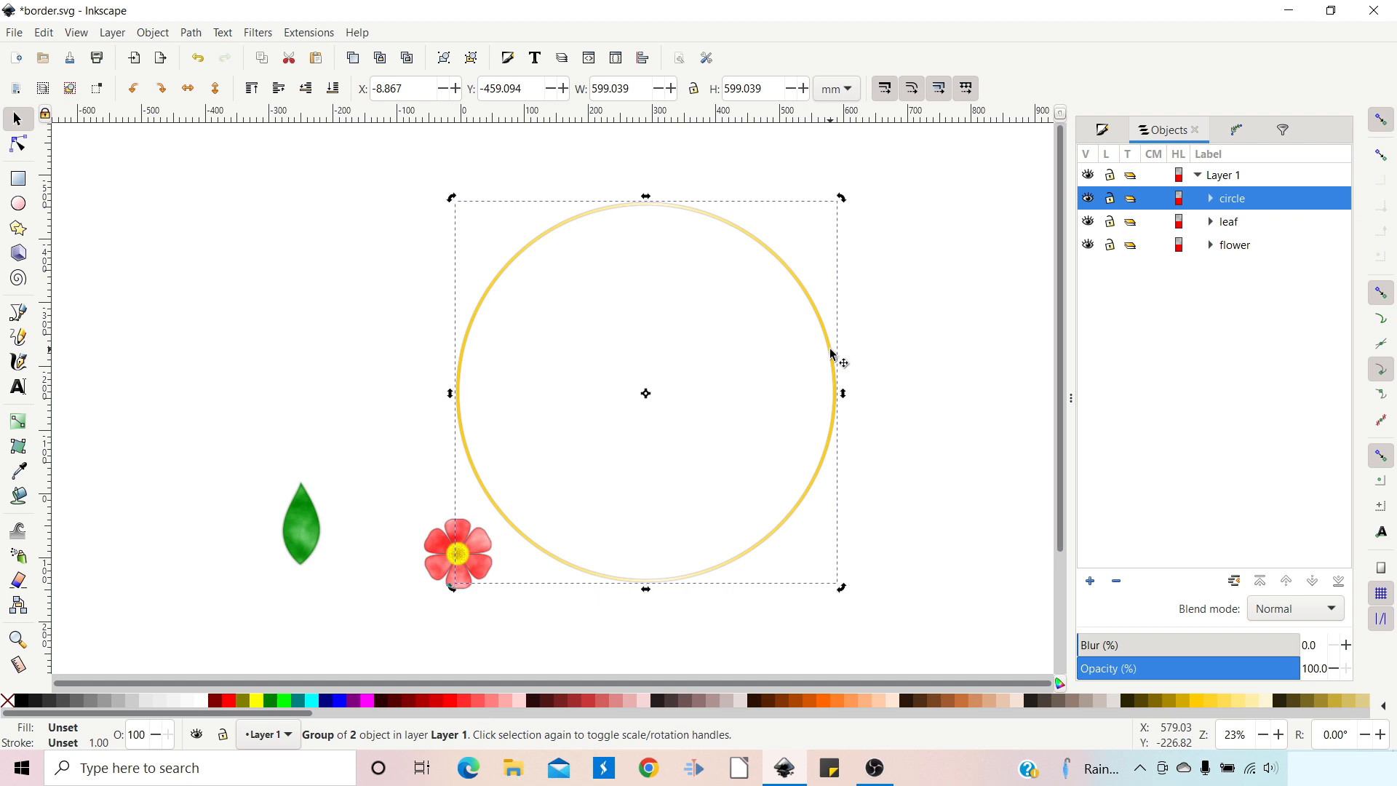
click(844, 203)
drag(844, 203, 866, 240)
drag(871, 164, 939, 418)
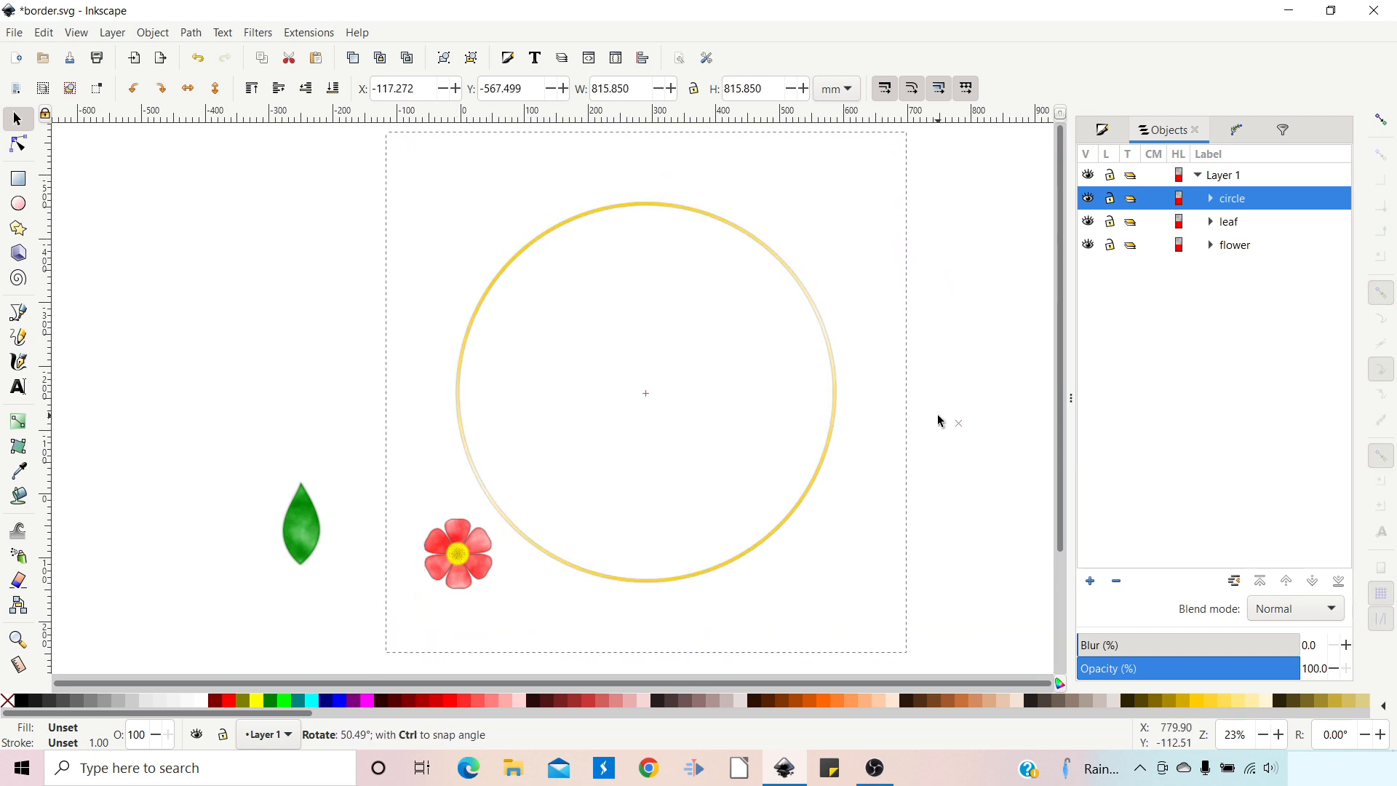
click(996, 395)
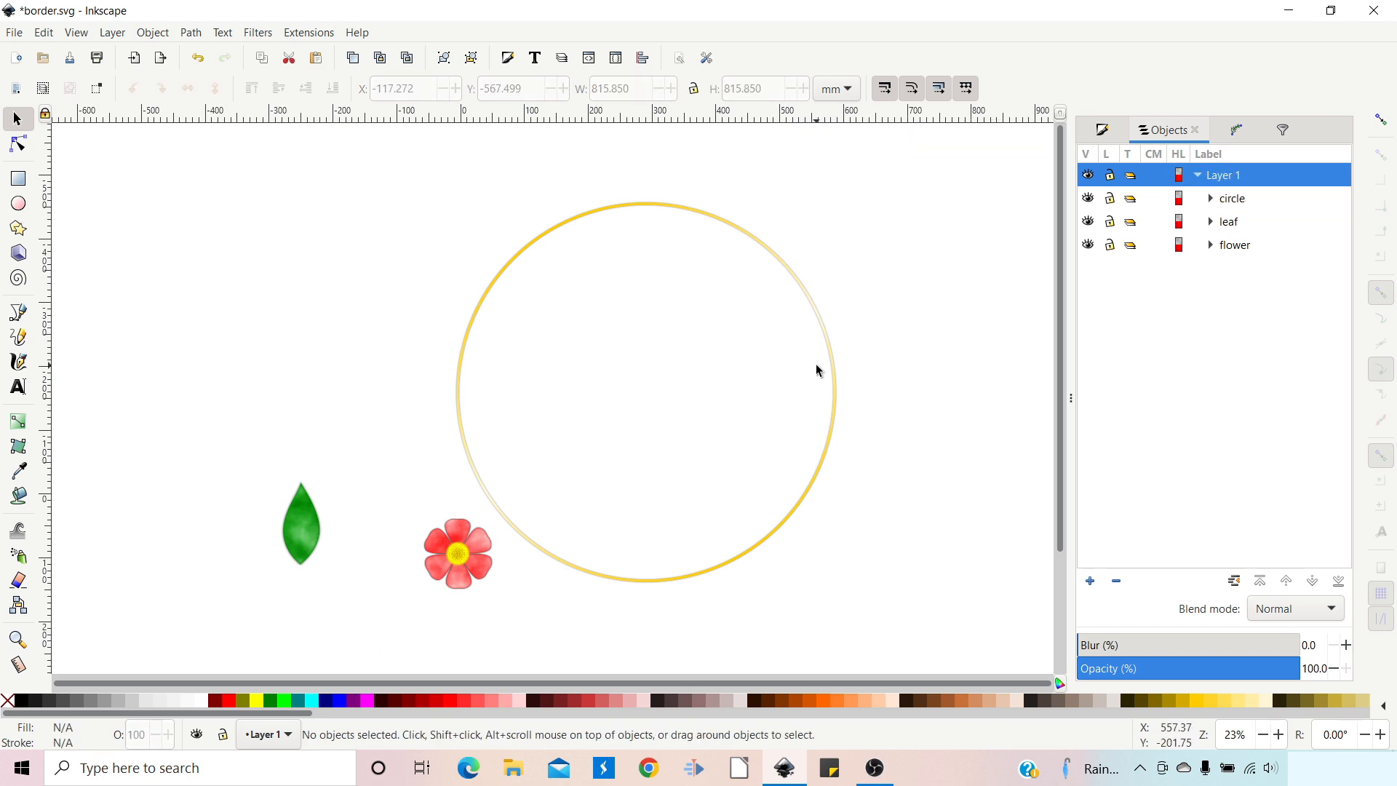
Step: Duplicate the circle group, shift the copy slightly upward and rotate it so its highlights differ from the original's
key(ctrl+alt+v)
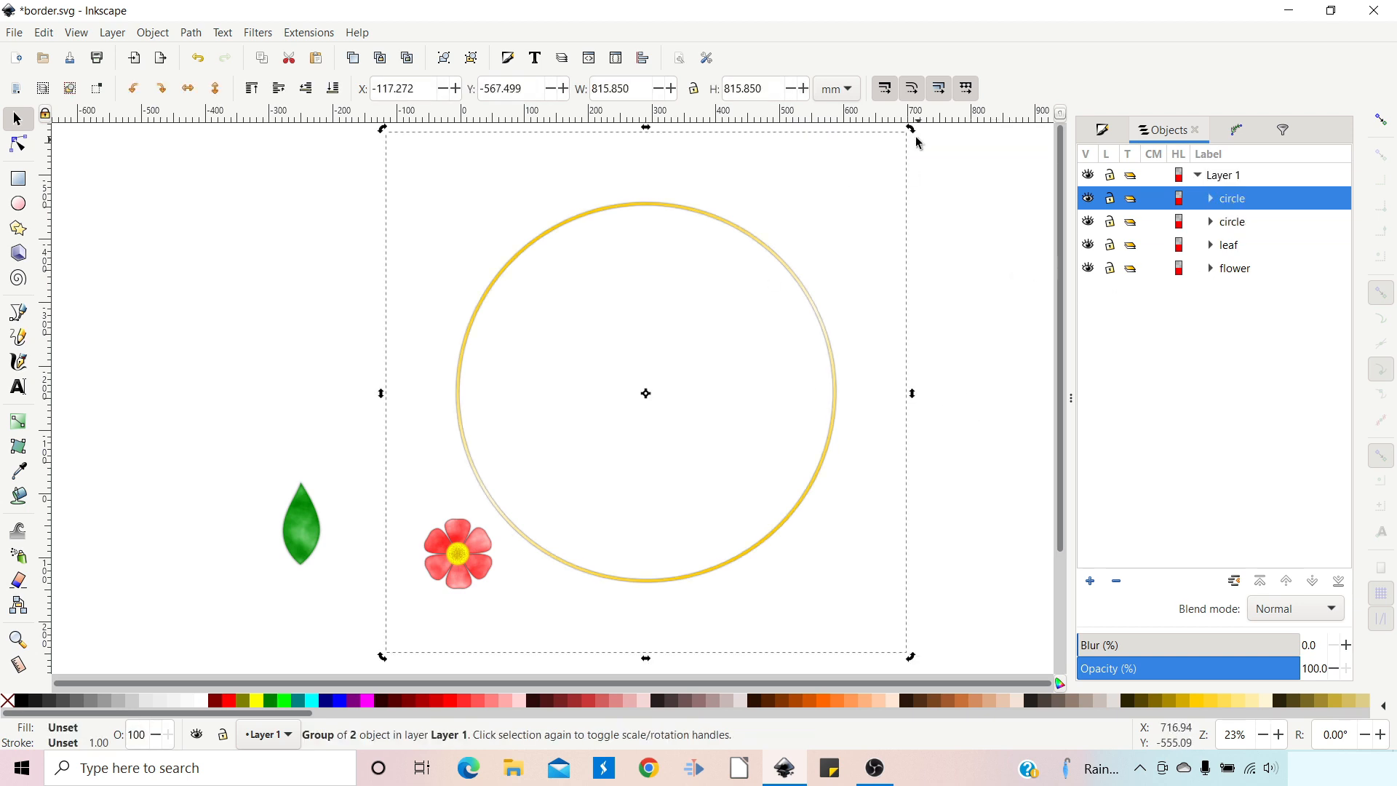
drag(918, 142, 944, 262)
drag(724, 225, 726, 219)
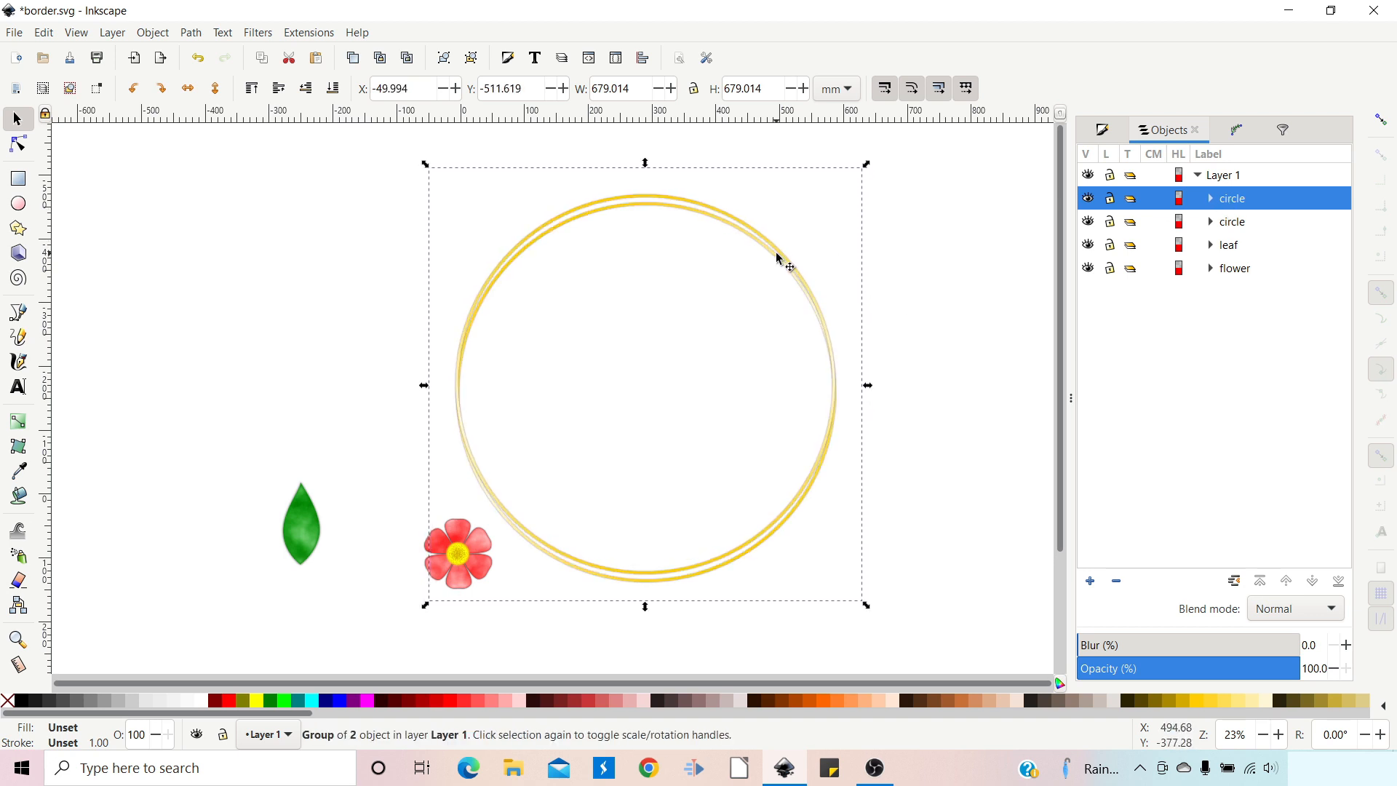
drag(866, 166, 917, 349)
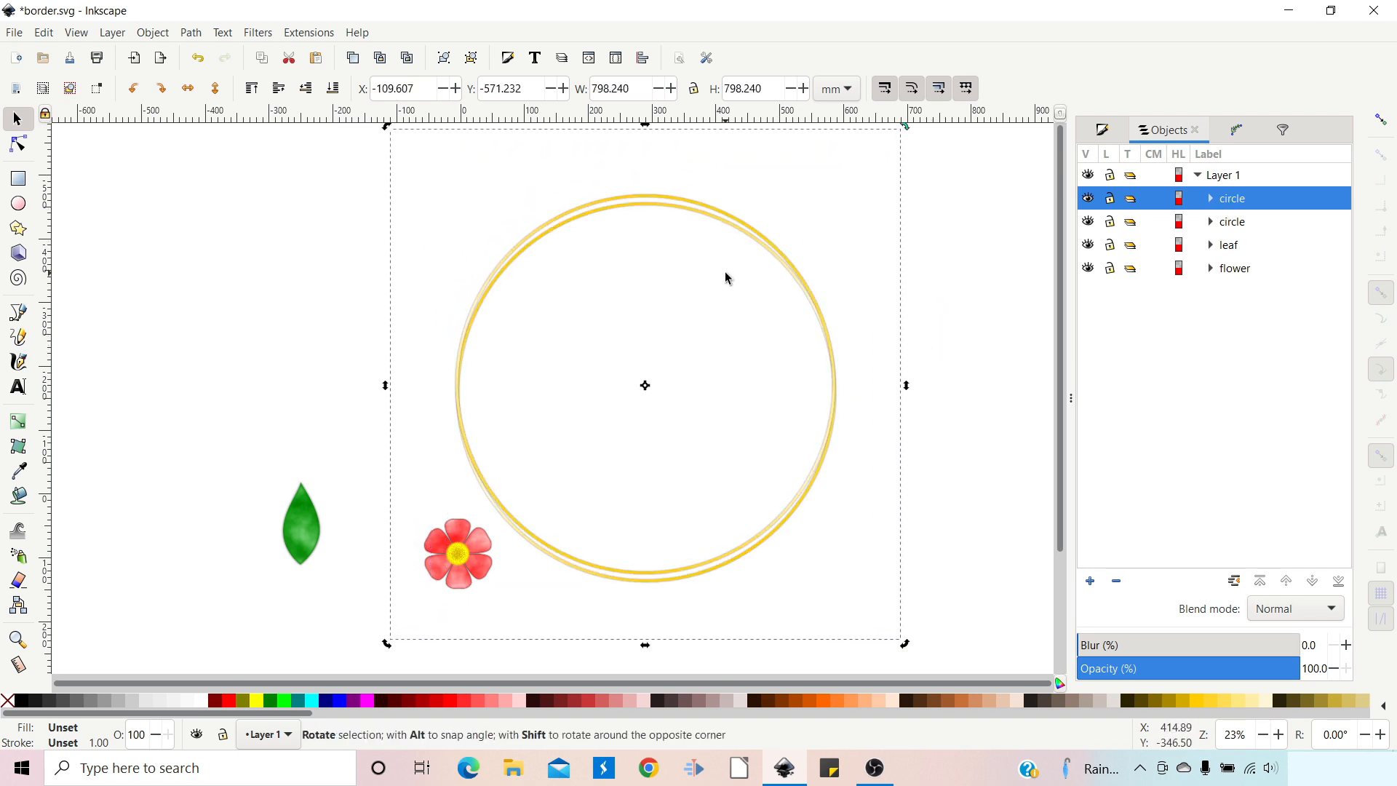
Step: Duplicate the shifted circle group, offset the new copy slightly right and down, and rotate it to vary its highlights
key(ctrl+d)
mouse_move(697, 210)
mouse_down()
mouse_move(733, 234)
mouse_move(713, 231)
mouse_move(727, 230)
mouse_move(719, 220)
mouse_up()
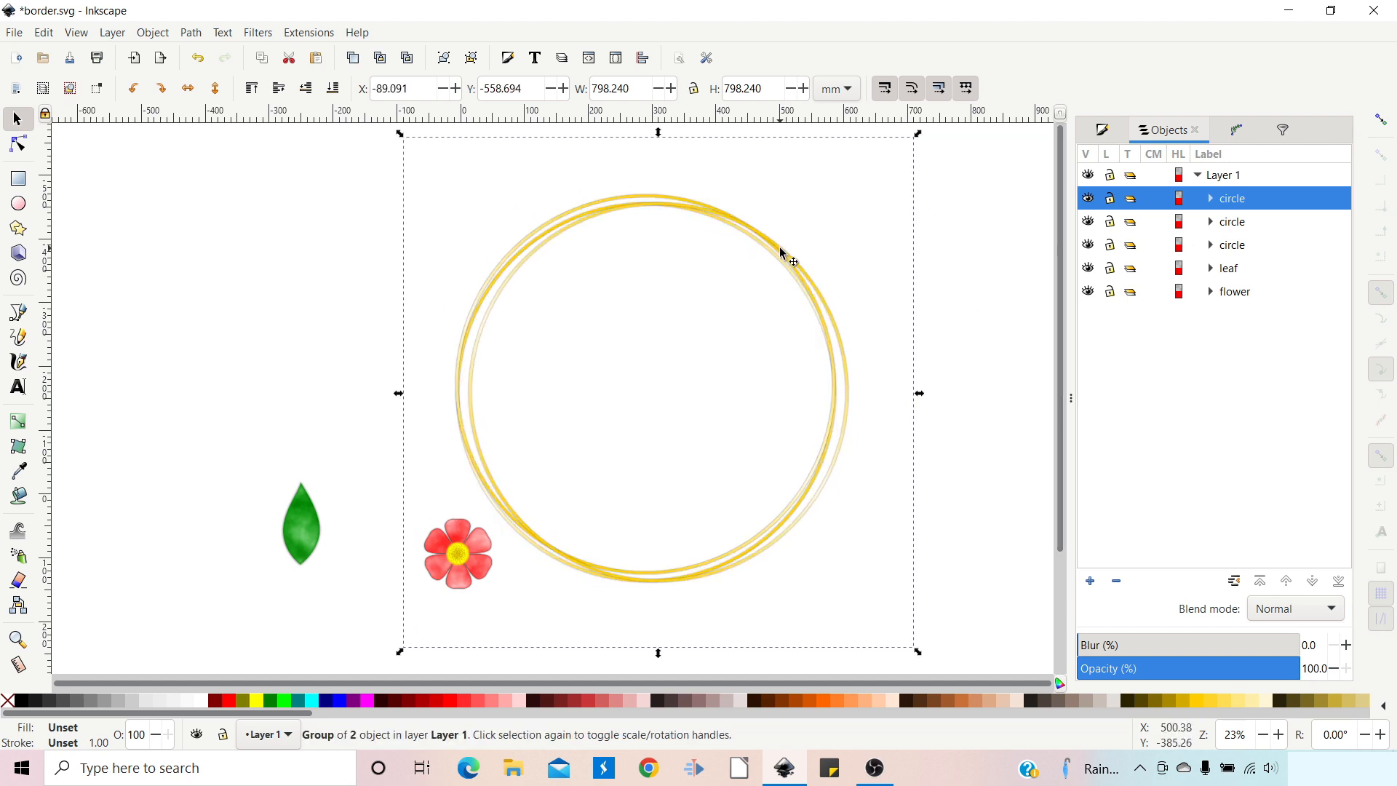
click(780, 248)
drag(921, 135, 865, 598)
click(931, 366)
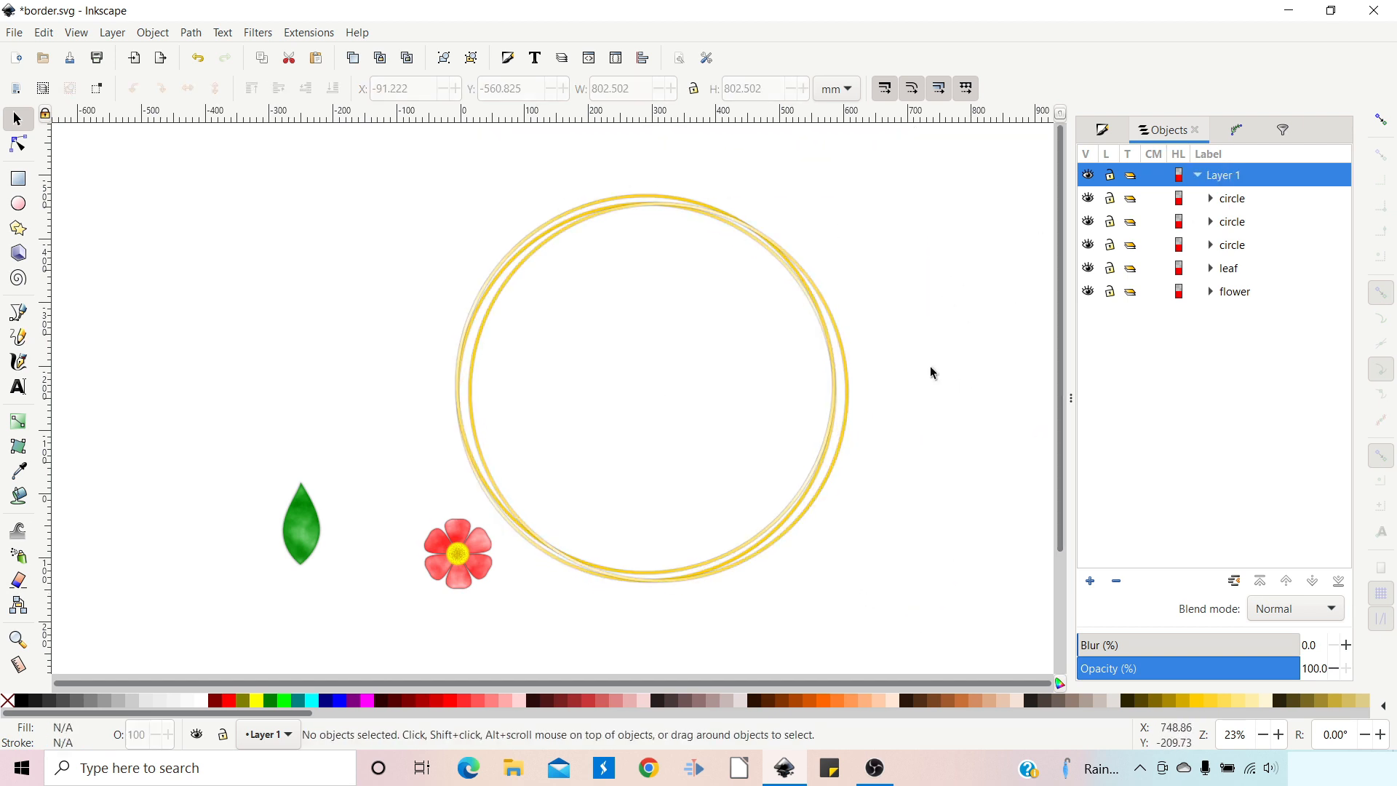
Step: Set the lightness of the middle gradient stop on the upward-shifted gold ring to 78
click(828, 457)
click(474, 312)
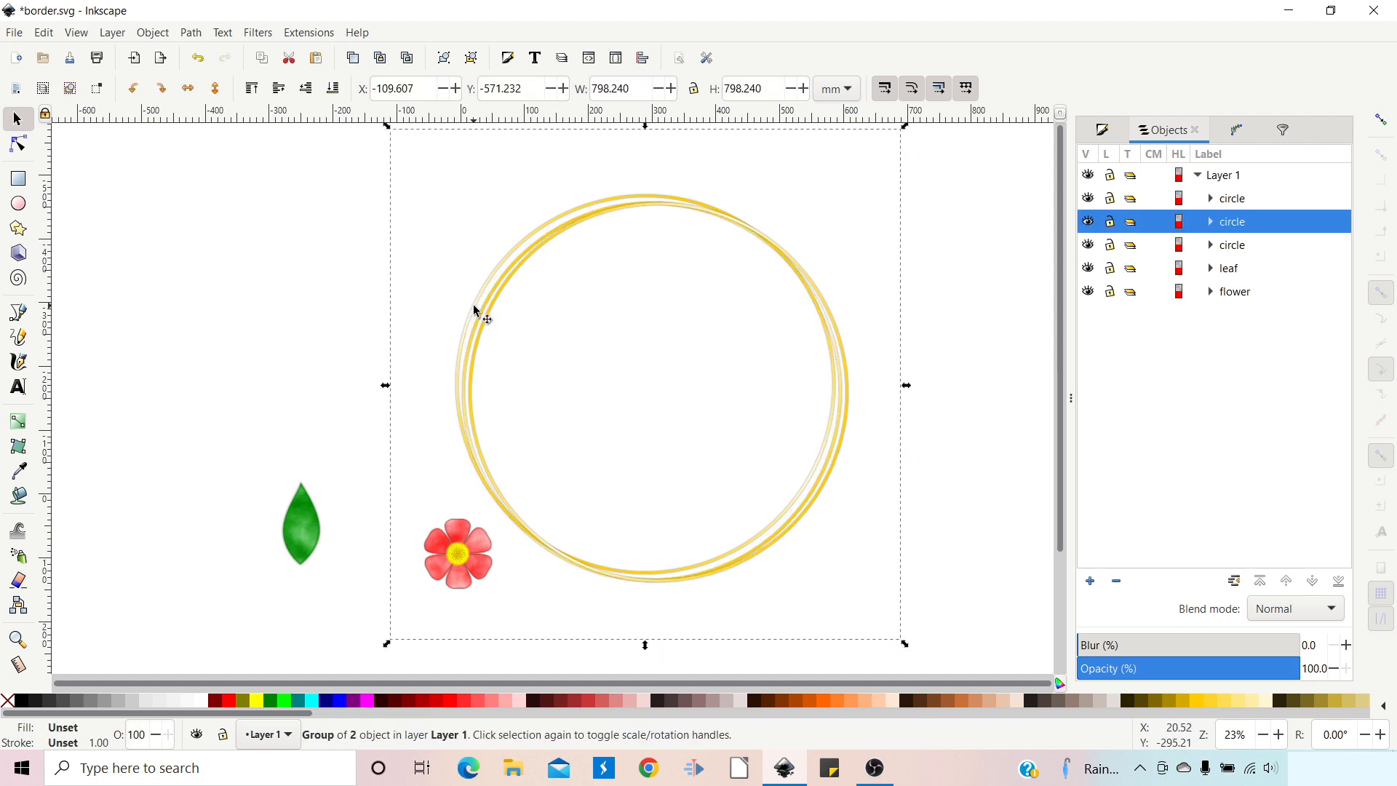
click(1103, 130)
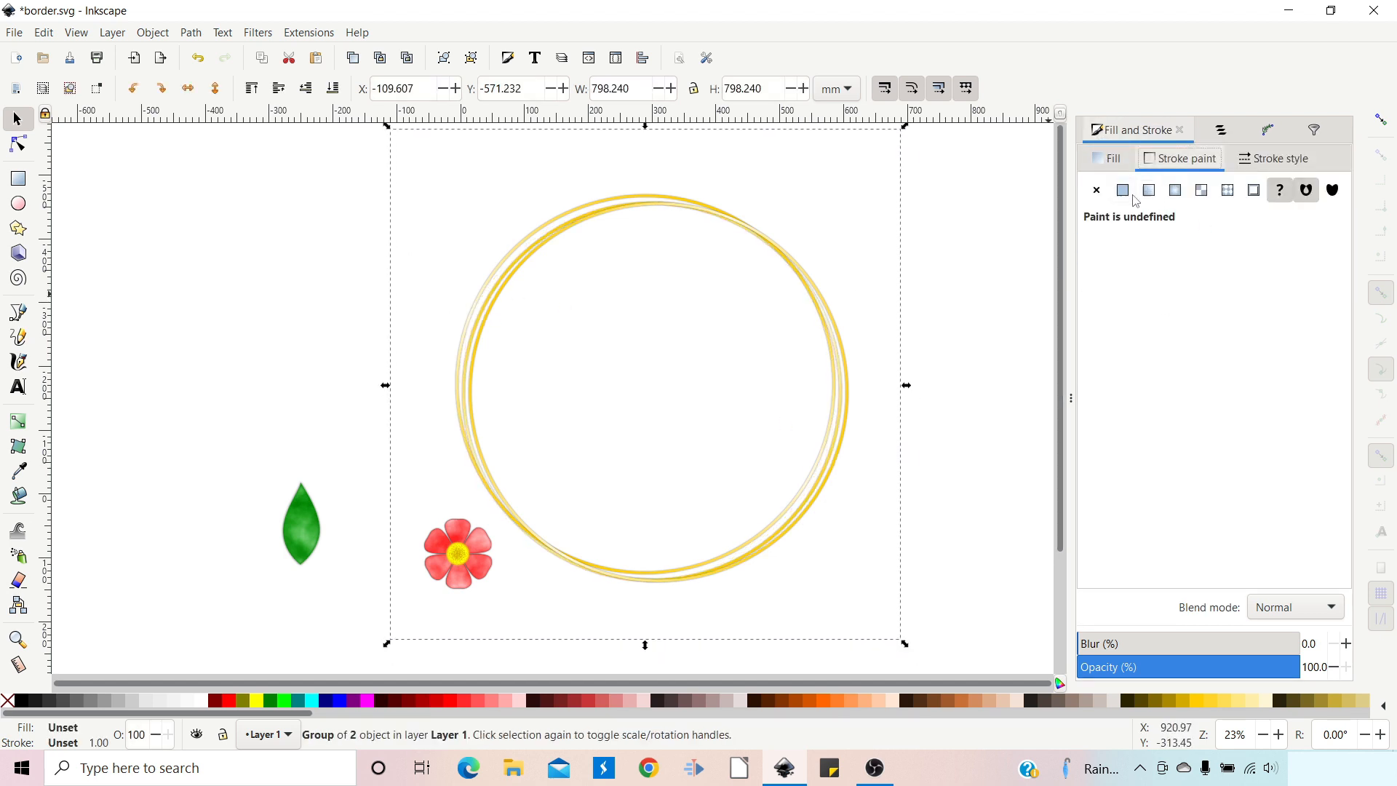
click(21, 426)
click(640, 397)
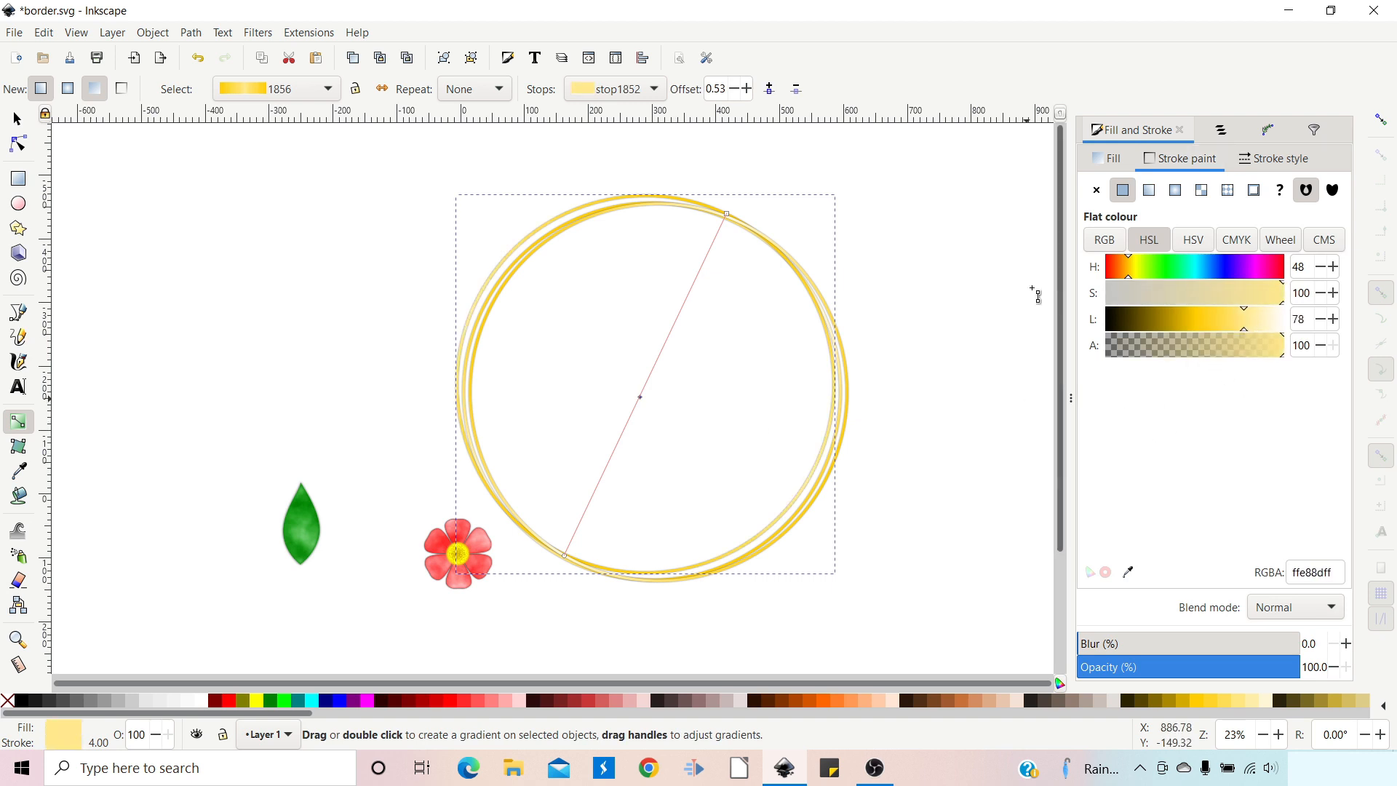
click(991, 277)
click(22, 118)
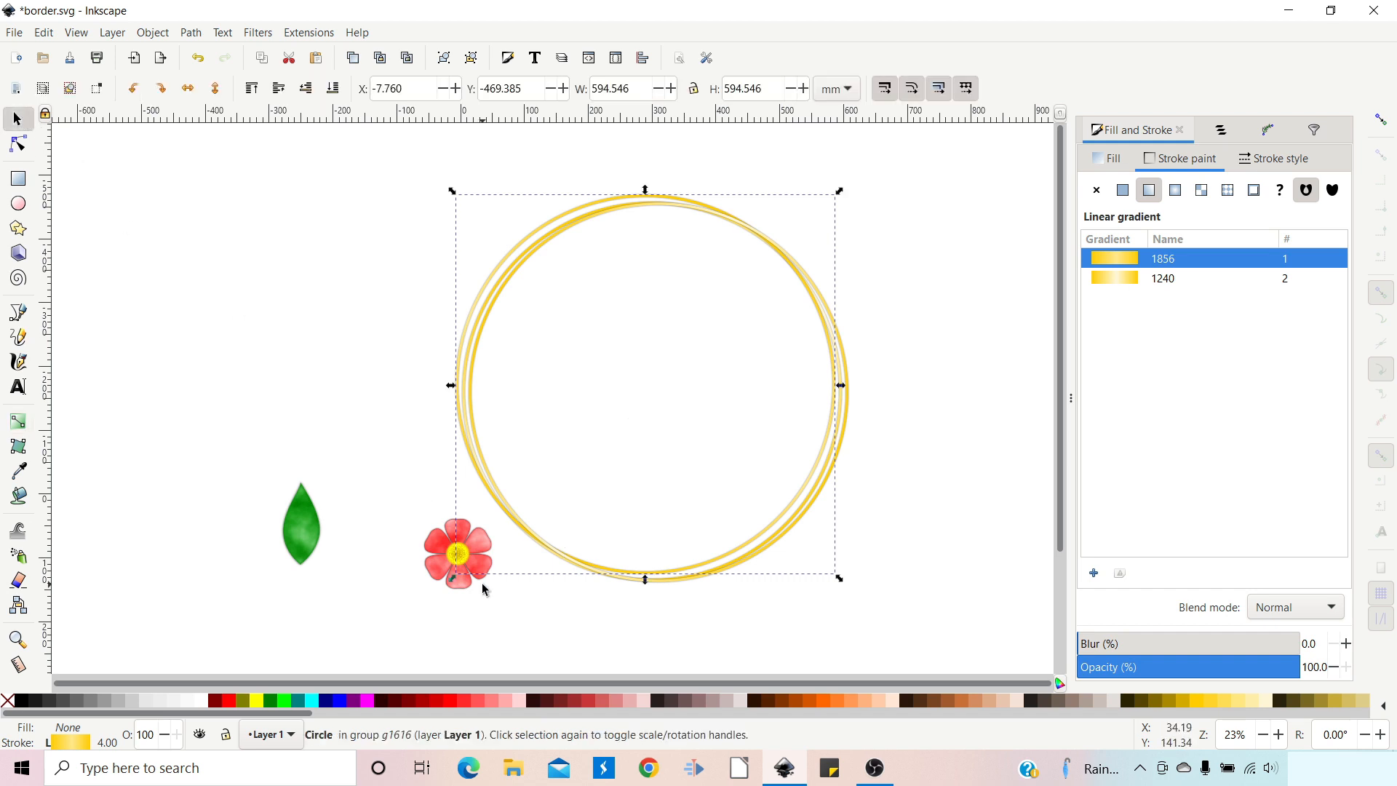
click(399, 558)
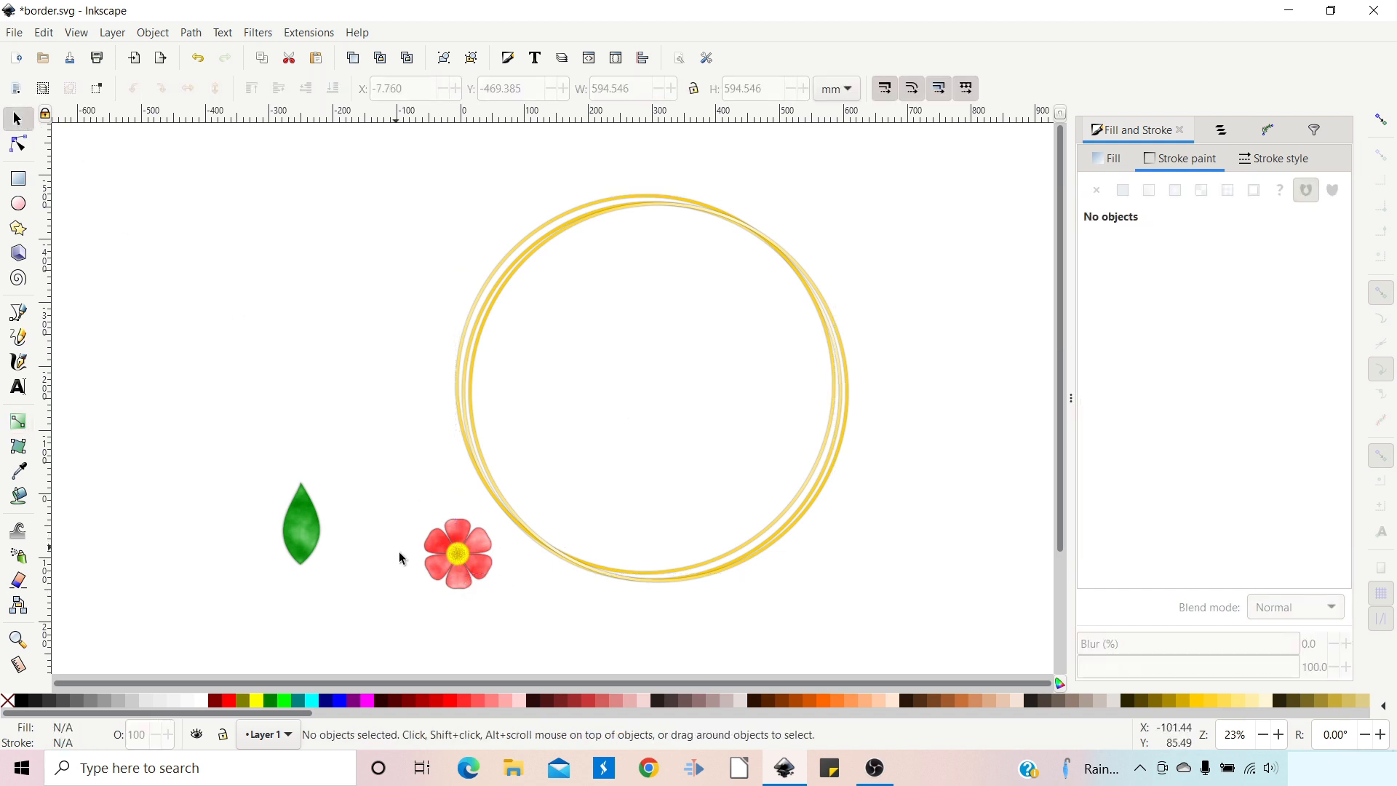
Step: Duplicate the flower group and place the two flowers overlapping on the lower-left part of the rings
click(474, 556)
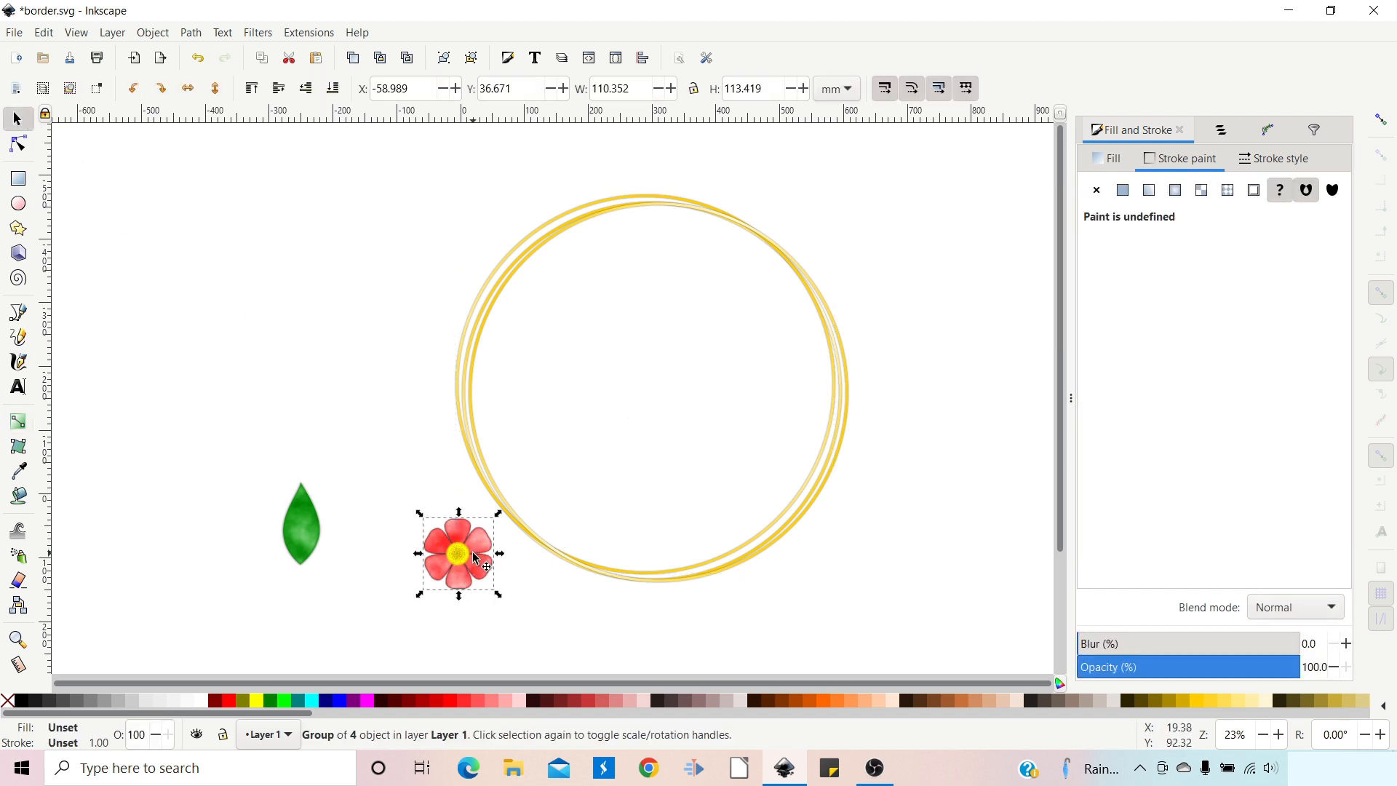
key(ctrl+d)
drag(473, 553, 548, 566)
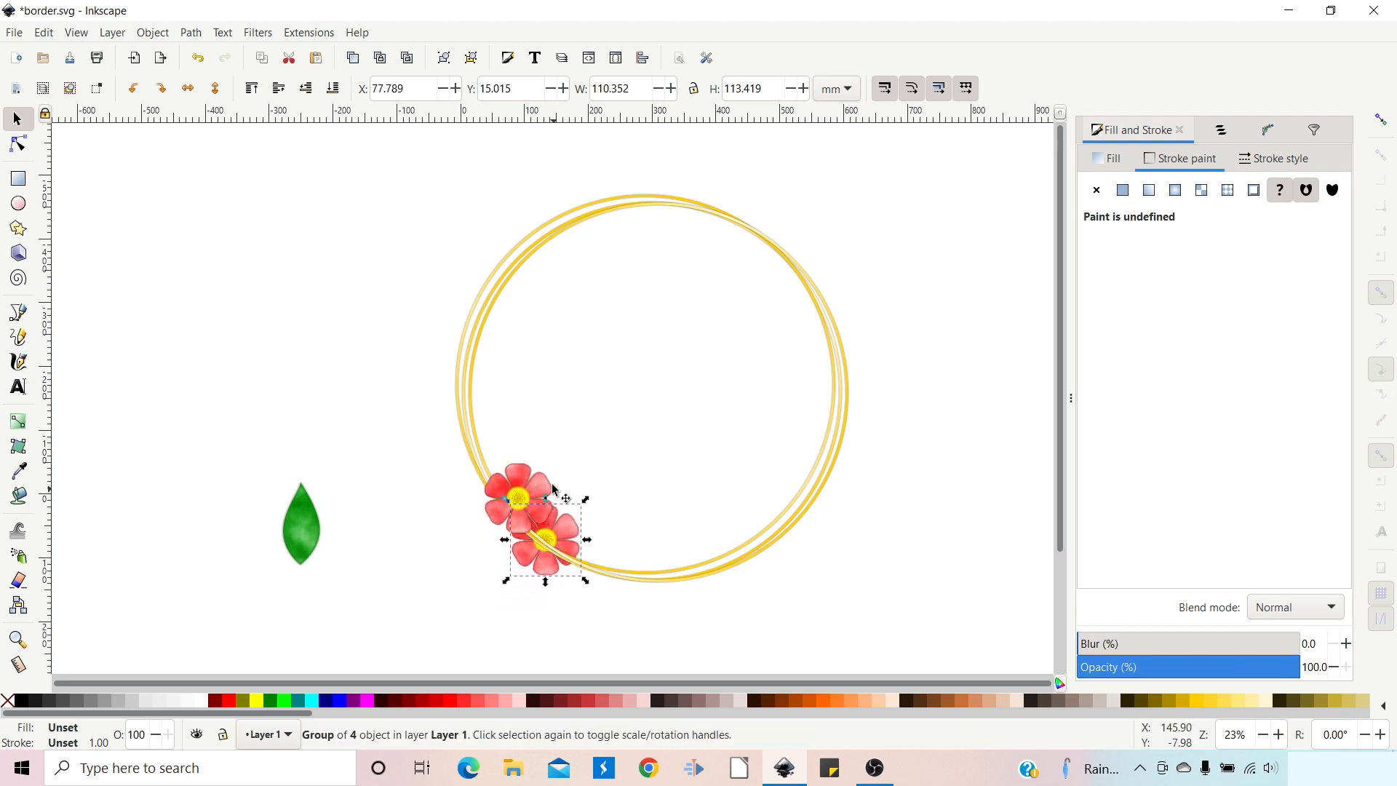
Step: Rotate the lower and upper flowers so that their petals point in different directions
click(575, 539)
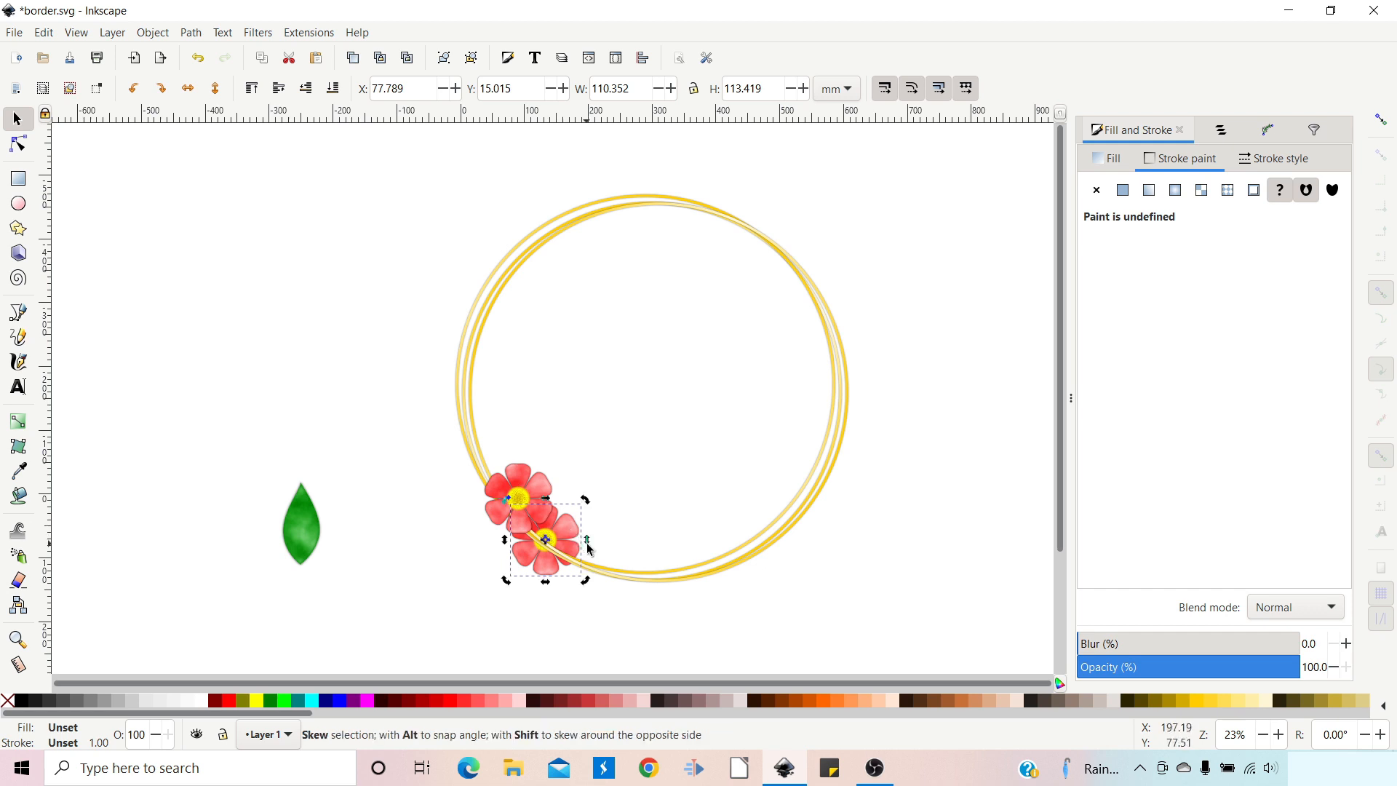
drag(546, 502, 556, 502)
drag(502, 582, 590, 581)
click(547, 497)
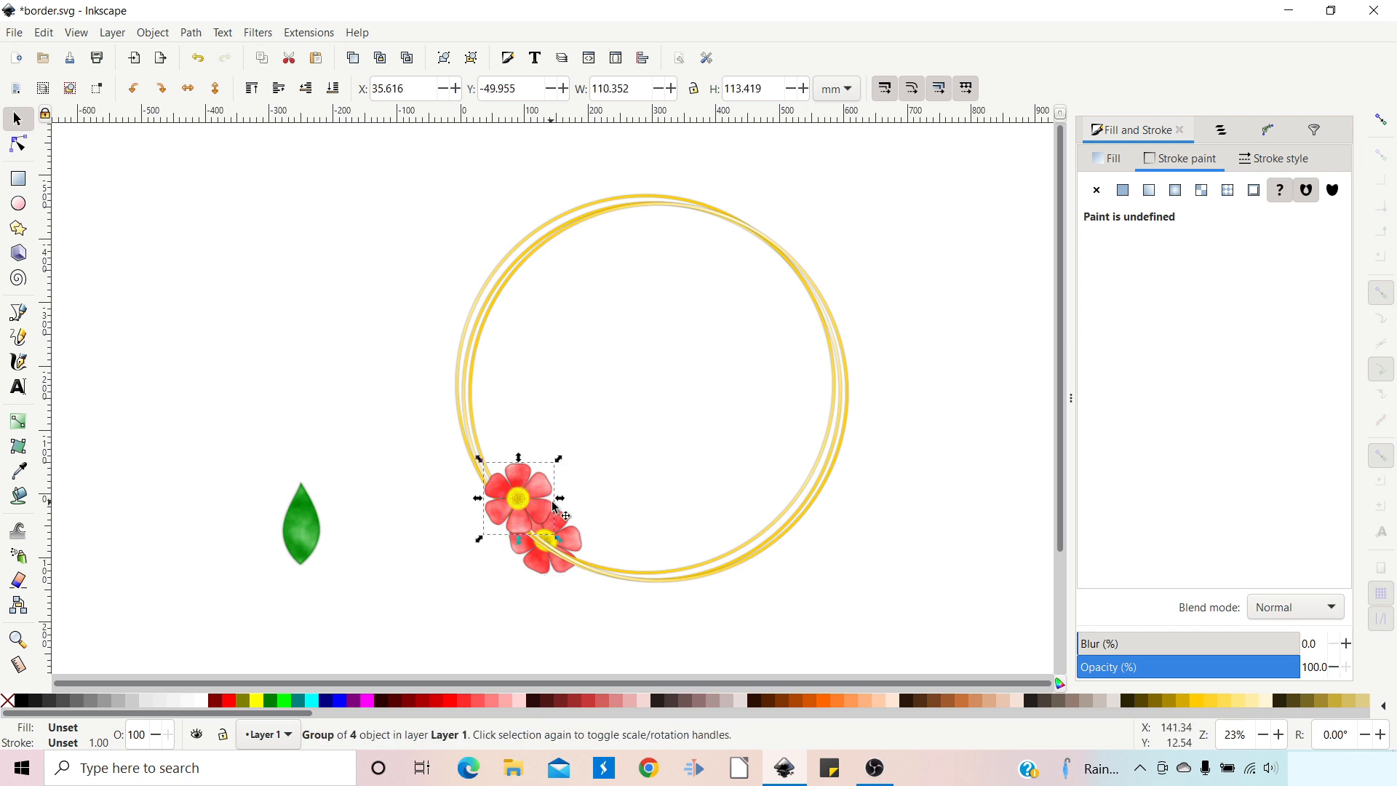
click(542, 494)
drag(560, 497, 536, 500)
Step: Raise the lower flower above its neighbour and add a smaller third flower at the lower end of the cluster
click(570, 539)
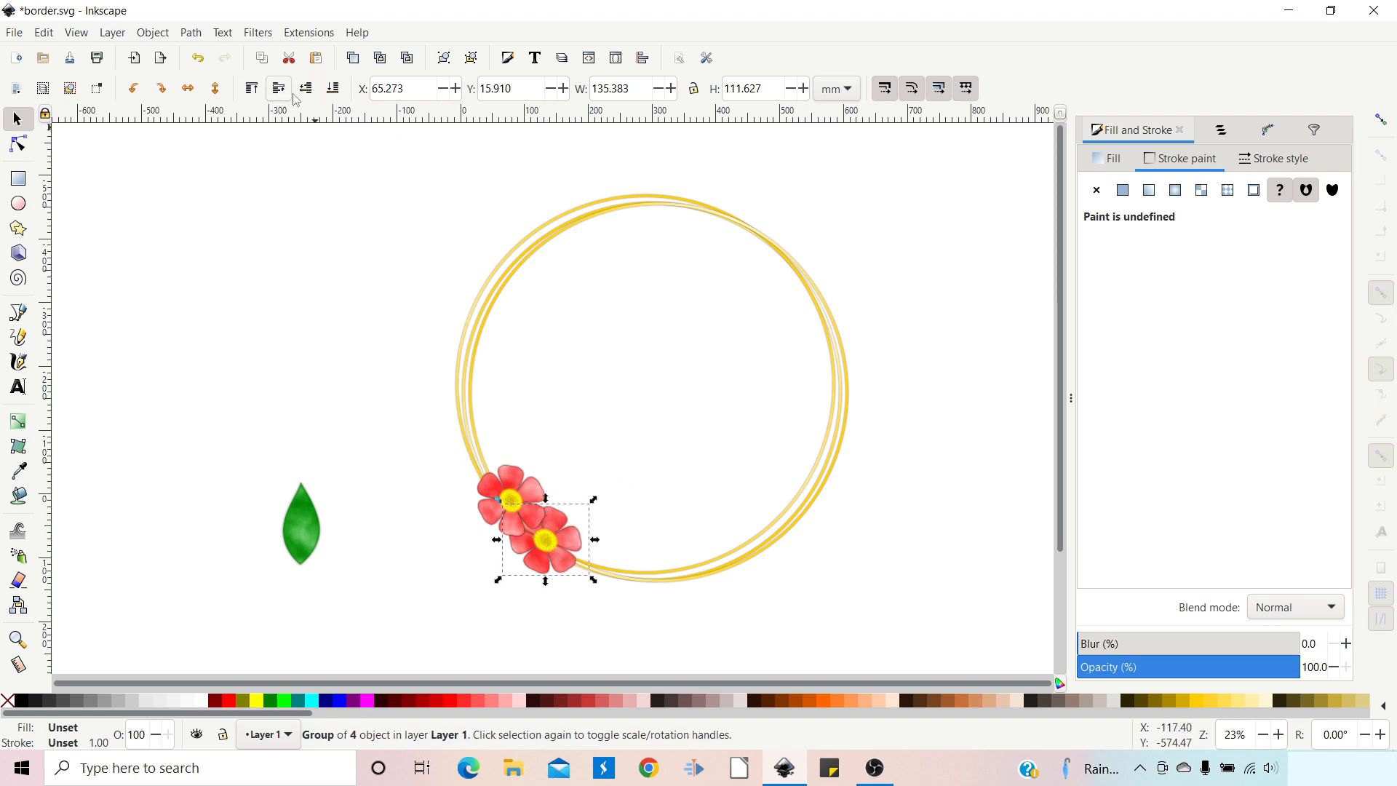
click(291, 94)
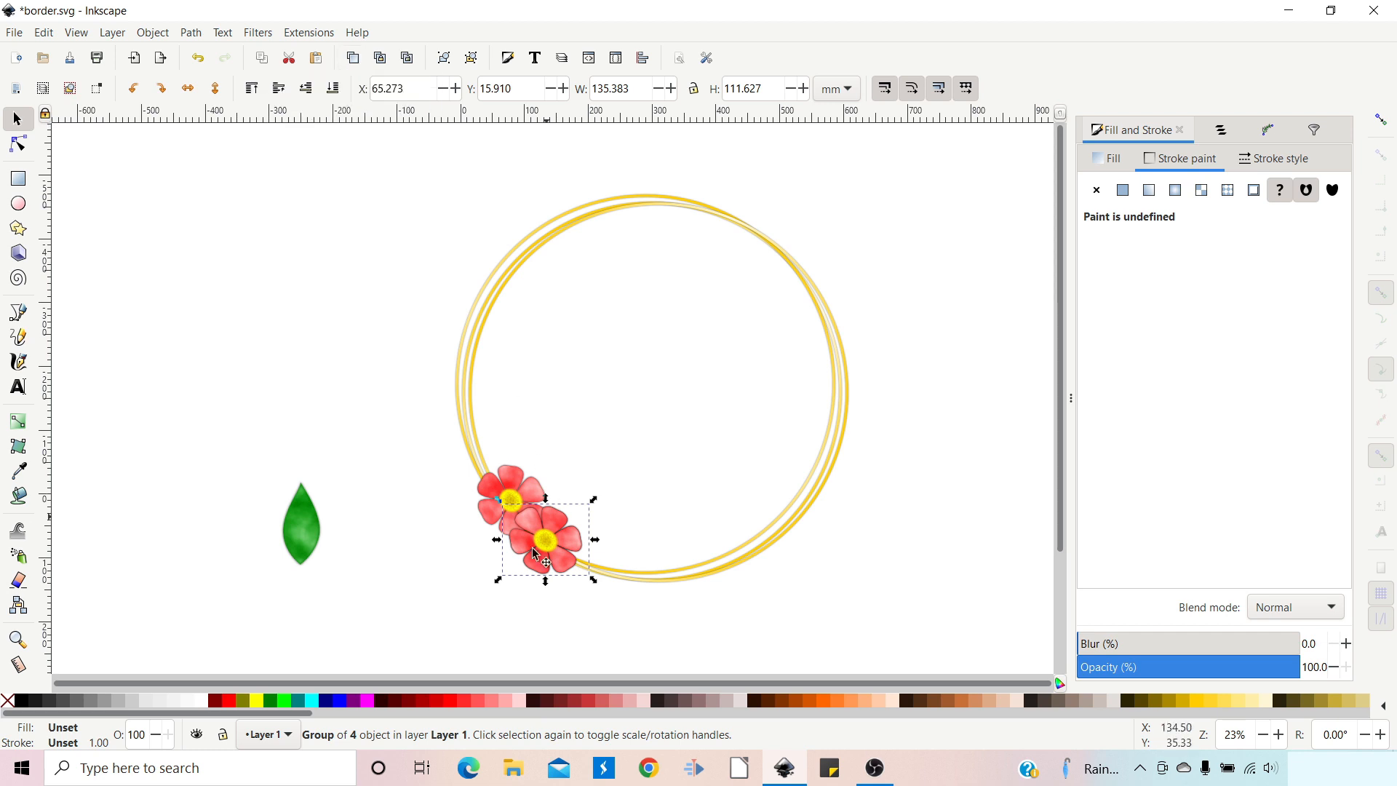
drag(594, 580, 507, 509)
click(535, 498)
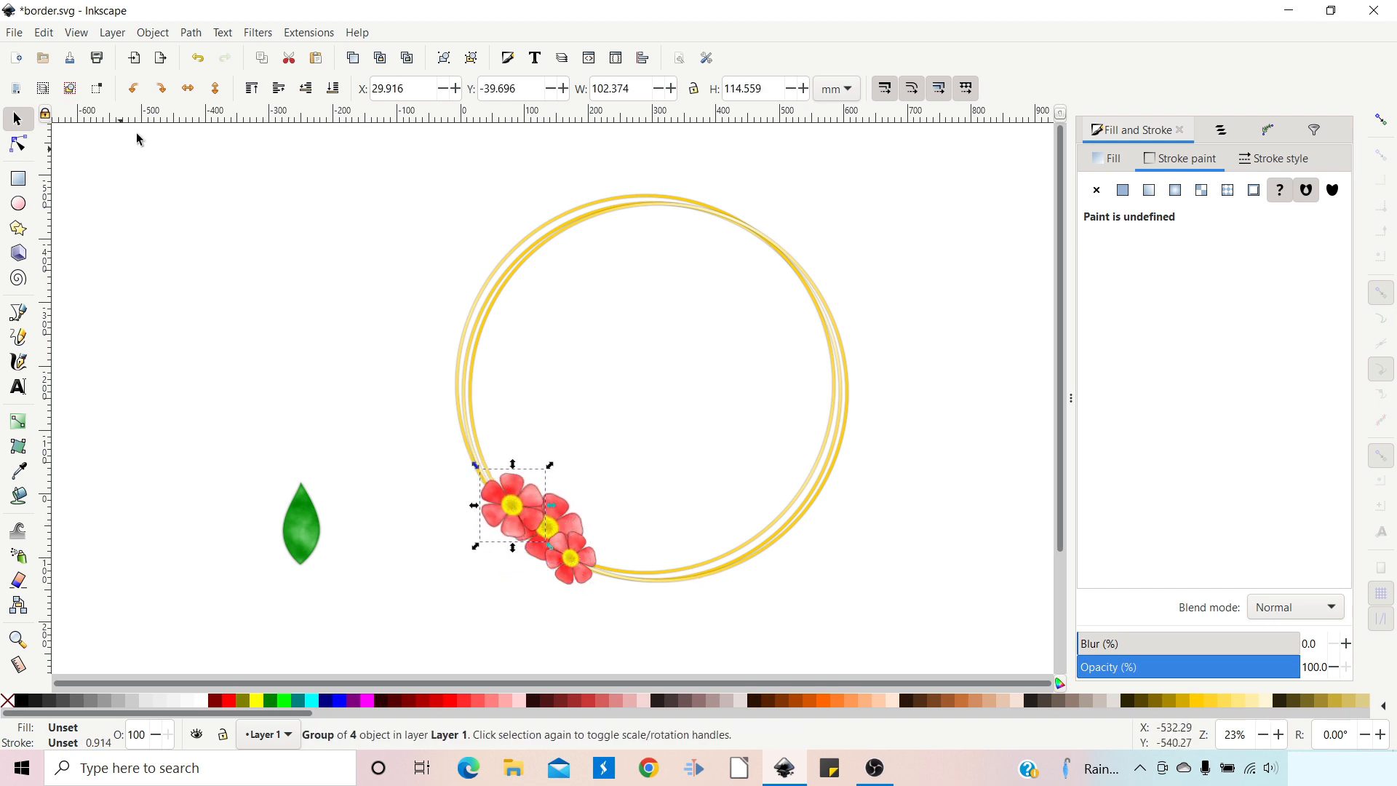
Step: Duplicate the leaf group and place the copy at the cluster's upper-left end, rotated to point outward to the upper left
click(308, 542)
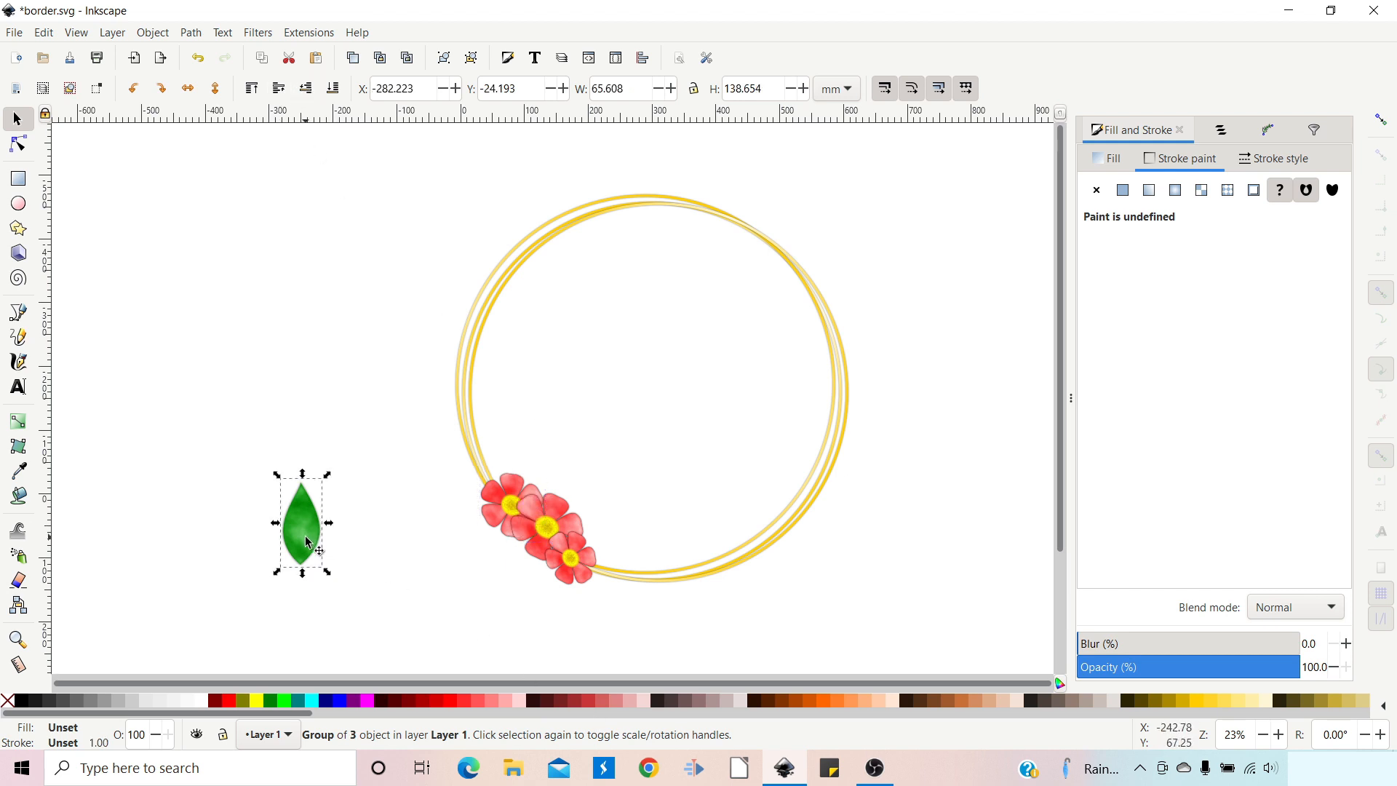
key(ctrl+shift+o)
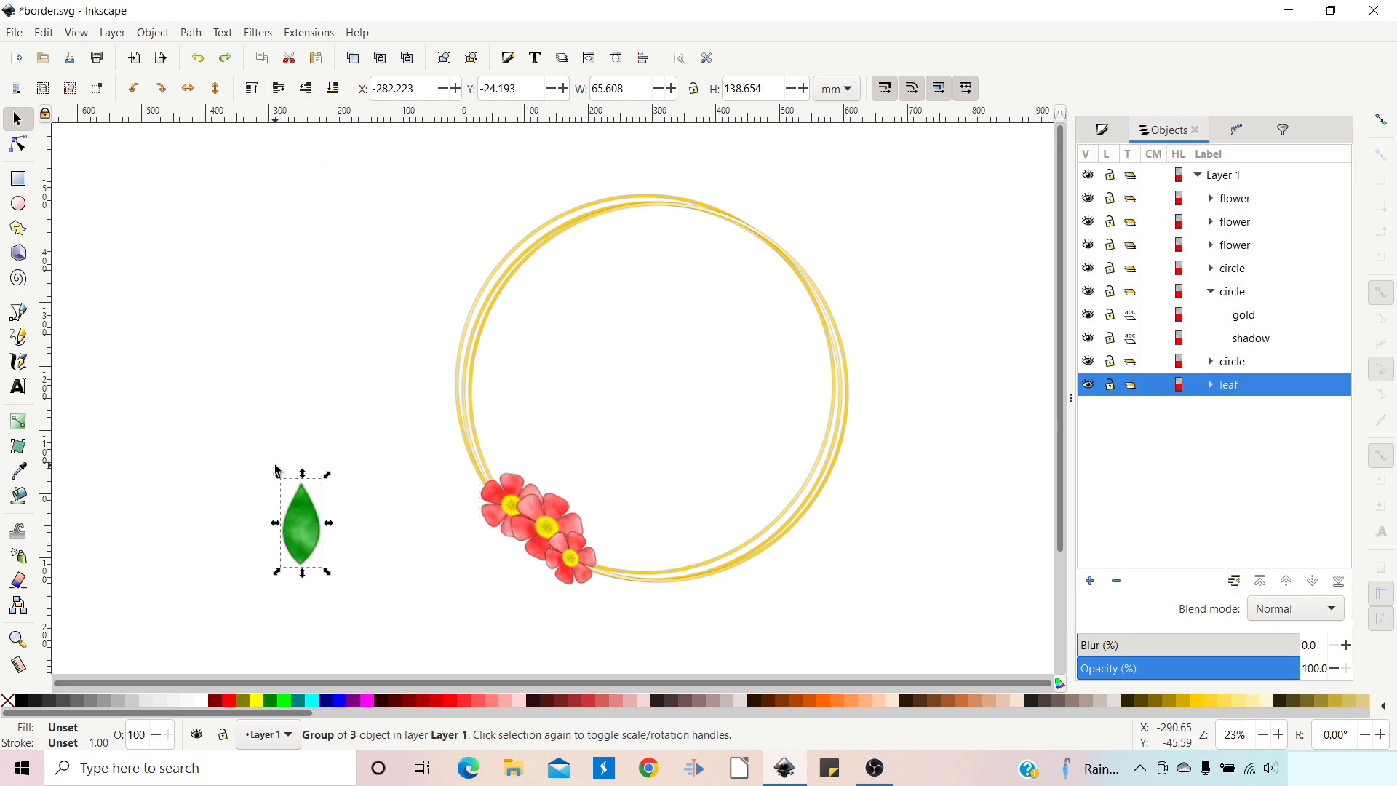
key(ctrl+d)
drag(307, 546, 497, 470)
click(495, 465)
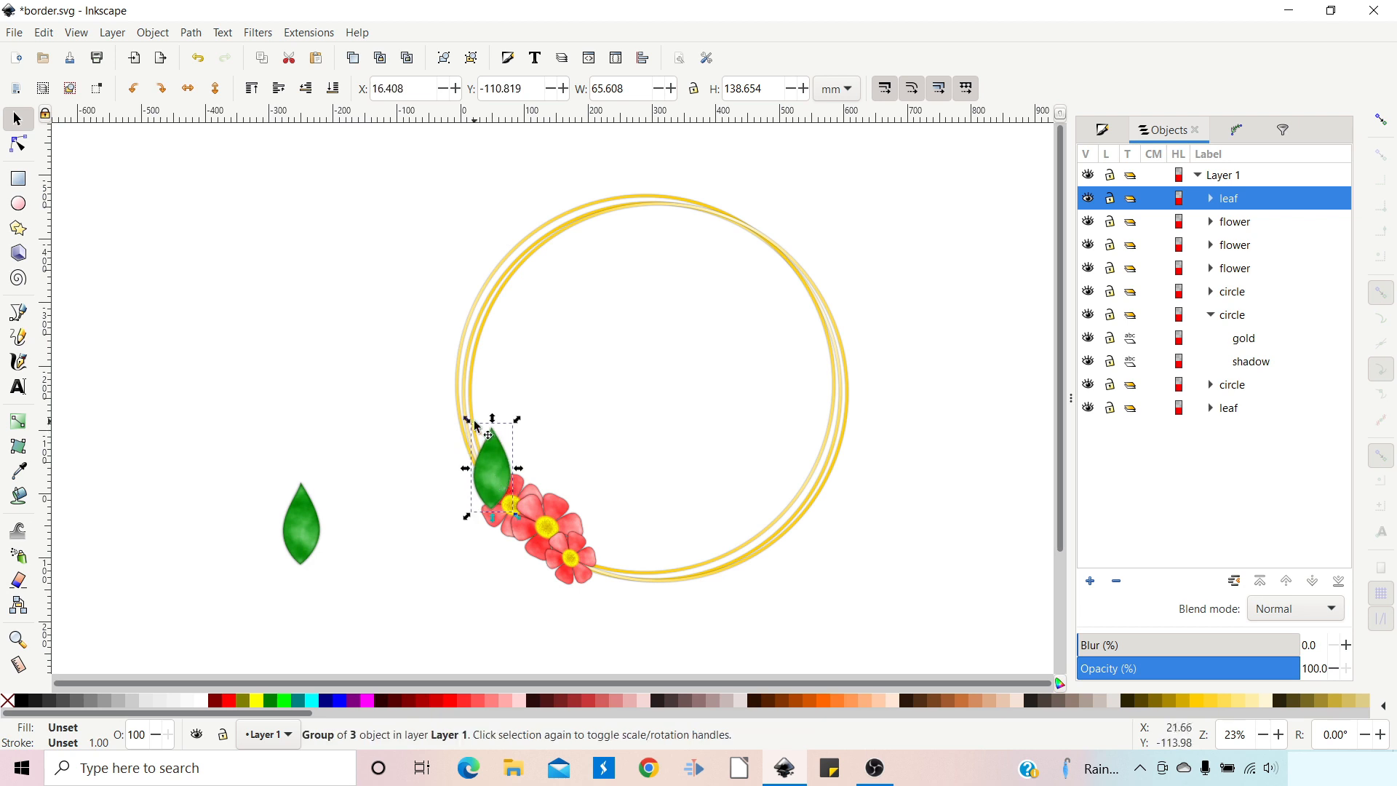
drag(470, 420, 422, 463)
drag(504, 481, 486, 491)
Step: Duplicate the leaf and place the copy just below the upper-left leaf, rotated to point left
click(302, 528)
key(ctrl+d)
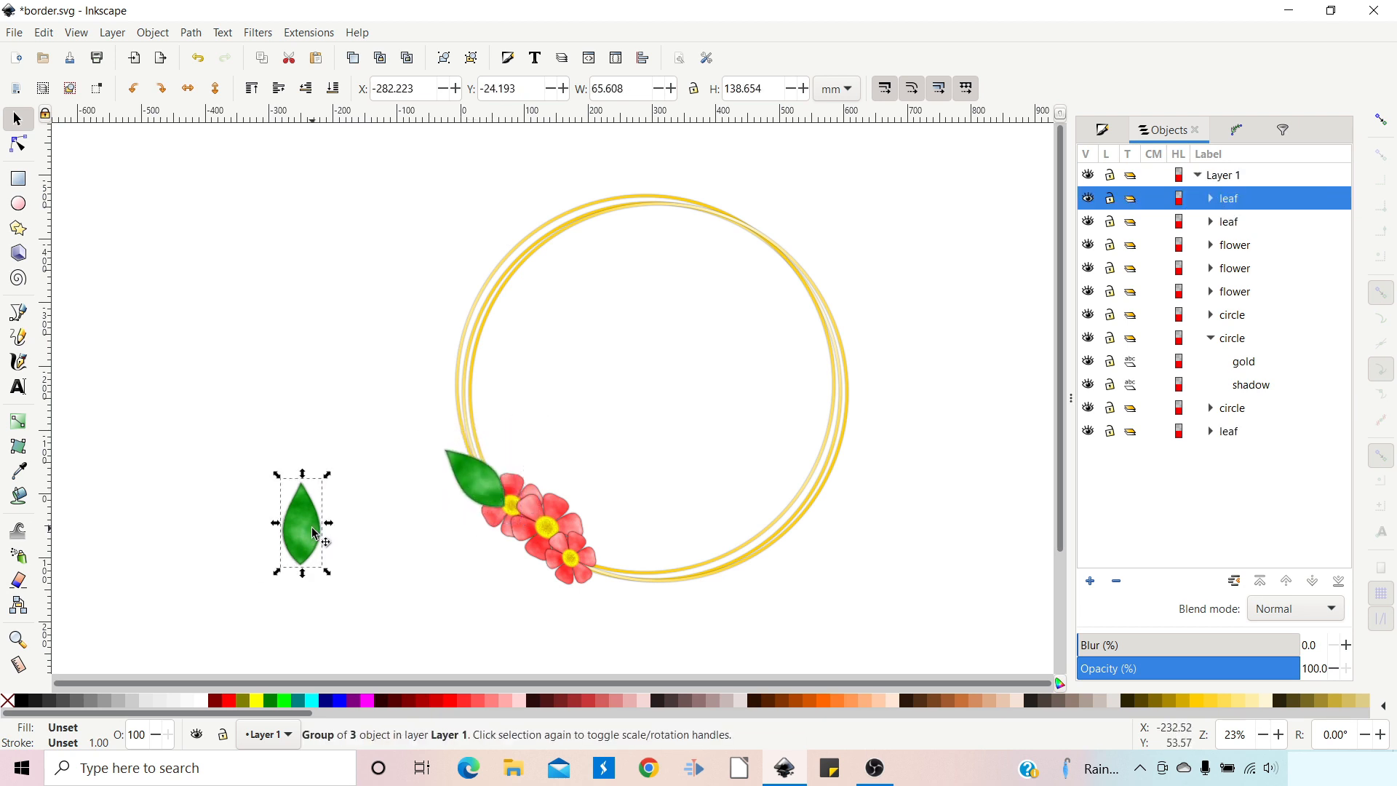
drag(303, 527, 531, 565)
click(501, 516)
drag(482, 477, 435, 549)
drag(520, 523, 546, 559)
Step: Add two more leaf copies over the middle of the flower cluster, one pointing up and one rotated to point right
key(ctrl+d)
click(524, 520)
drag(553, 502, 585, 574)
key(ctrl+d)
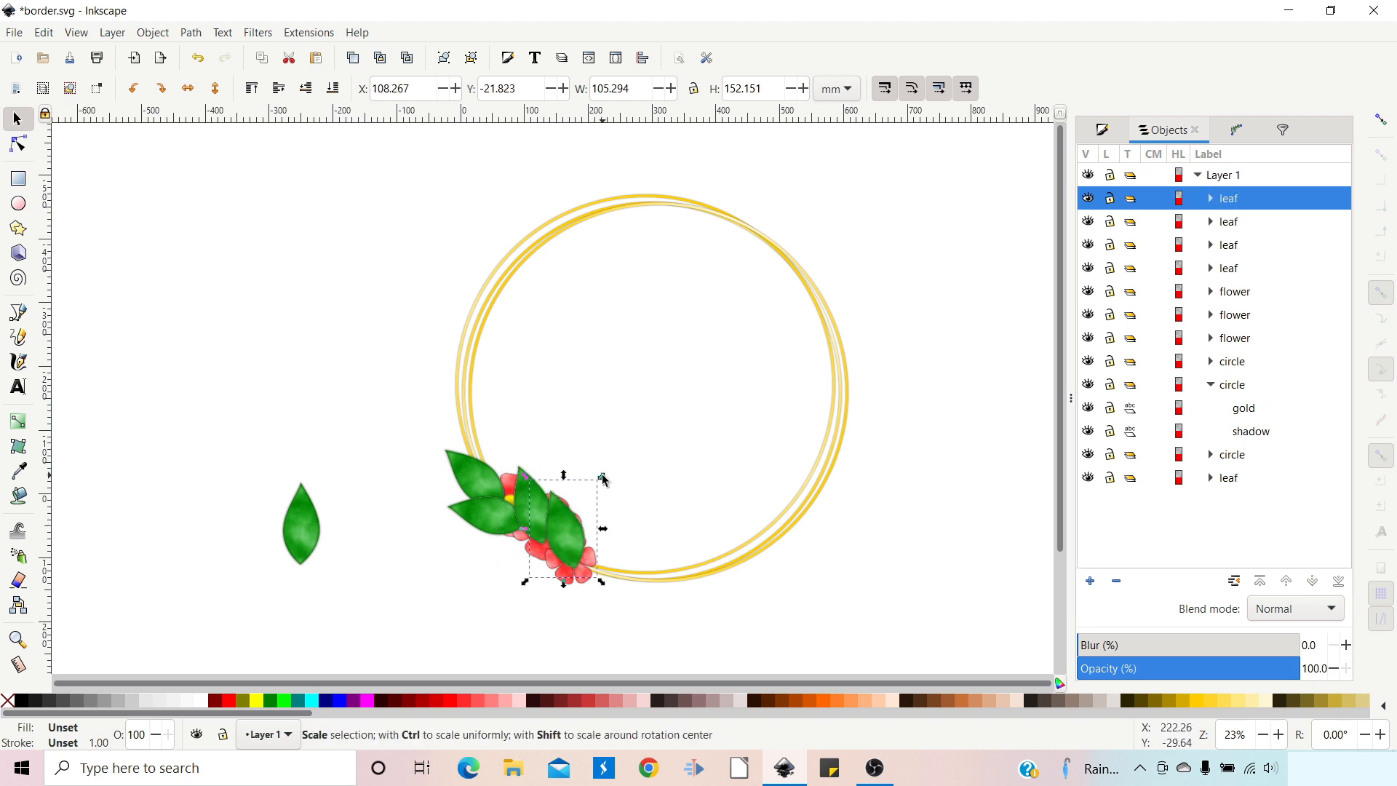
click(534, 551)
drag(603, 480, 596, 567)
Step: Duplicate the right-pointing leaf and place the copy at the lower-right end of the cluster
key(ctrl+d)
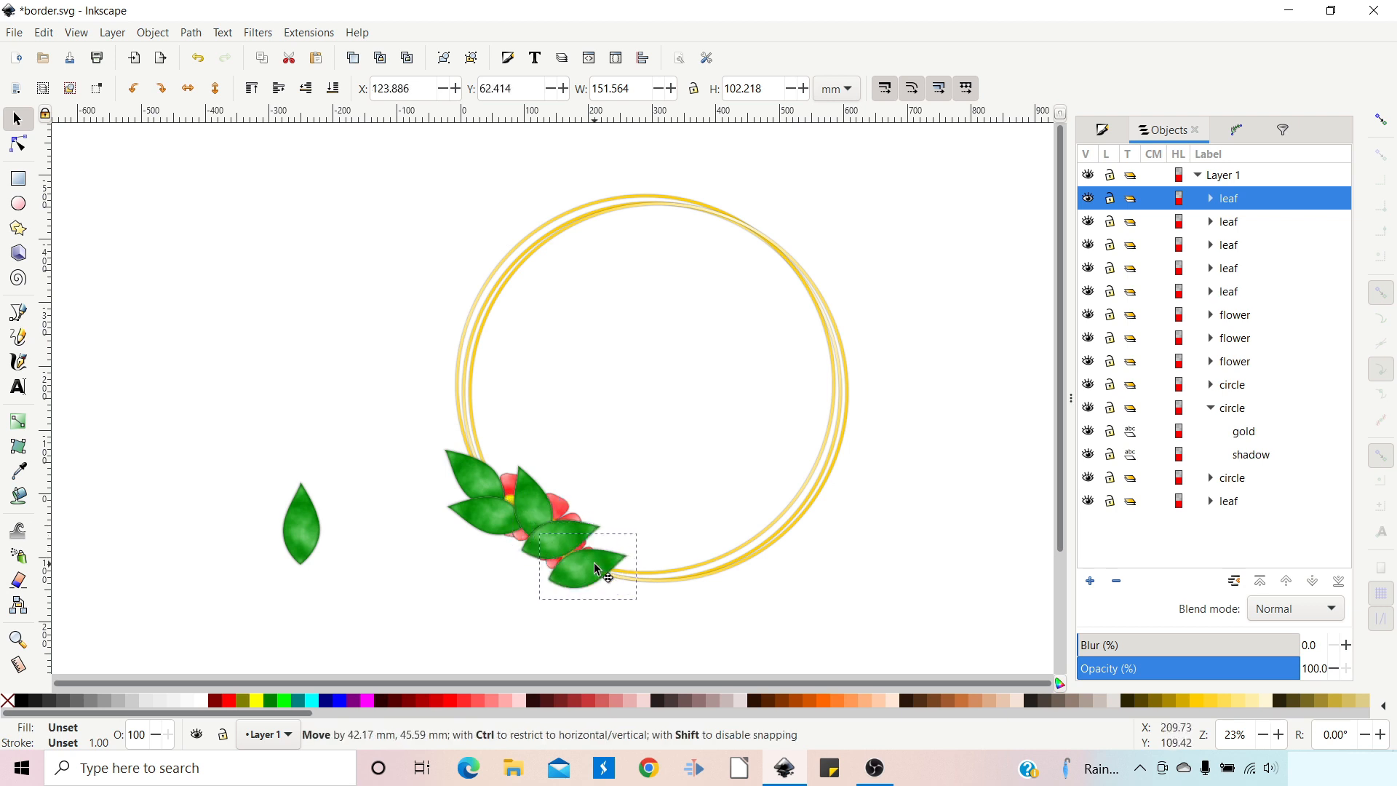
click(596, 567)
drag(534, 604, 521, 561)
drag(591, 566, 617, 569)
Step: Move the original spare leaf to the cluster's lower-right end and rotate it to follow the rings
drag(310, 536, 466, 617)
click(467, 616)
drag(484, 557, 594, 557)
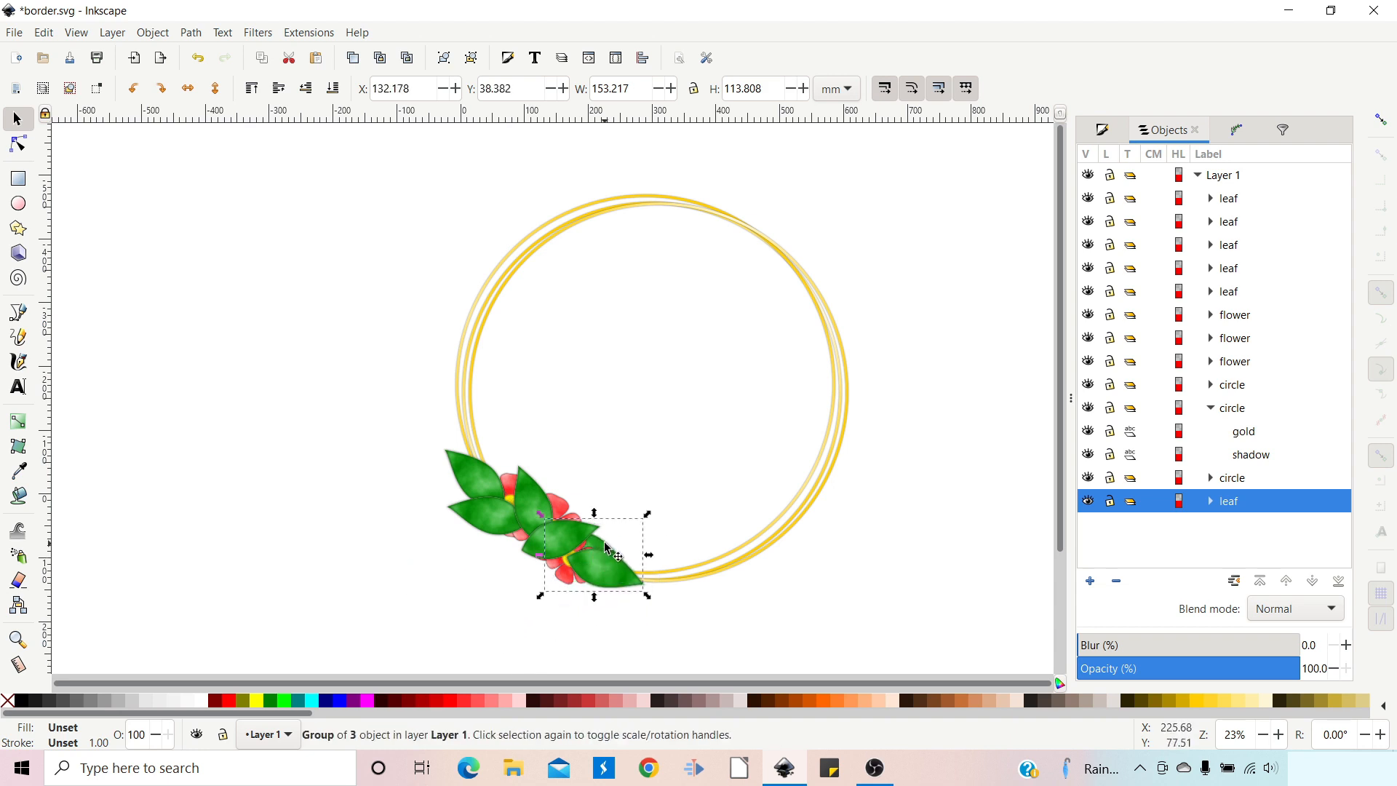
drag(650, 518, 641, 491)
Step: Lower the leaves at the lower-right end and over the middle of the cluster behind the flowers
click(623, 564)
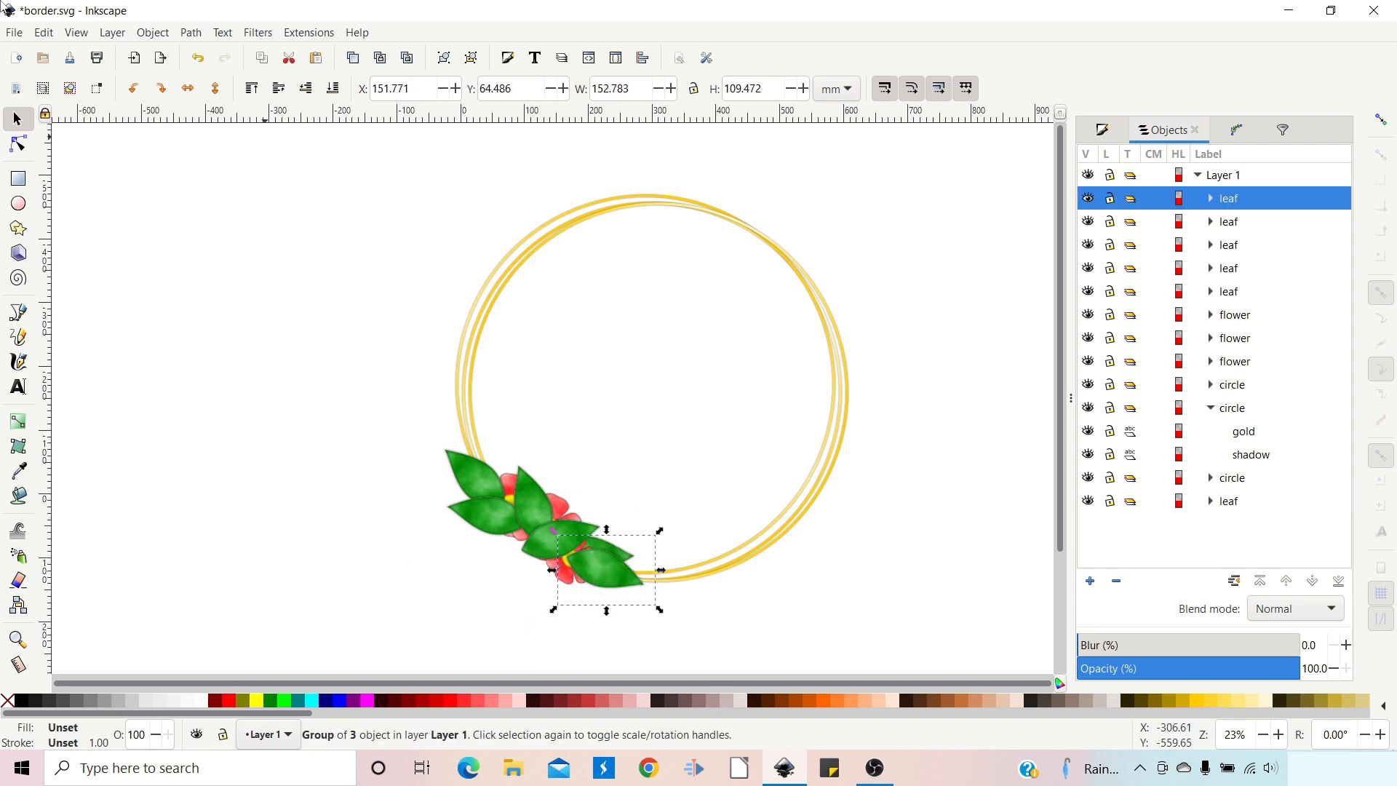
click(307, 87)
click(308, 87)
click(561, 536)
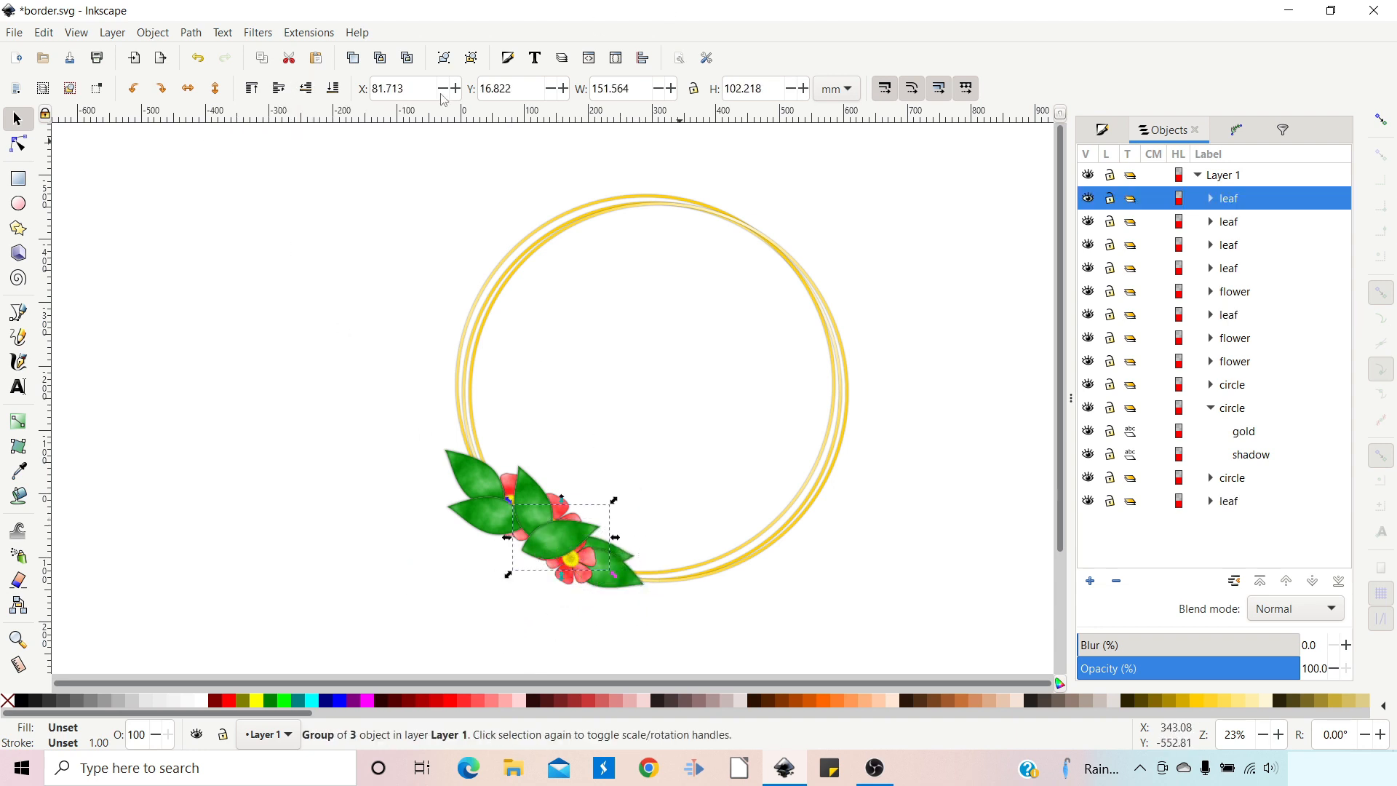
click(306, 88)
click(306, 88)
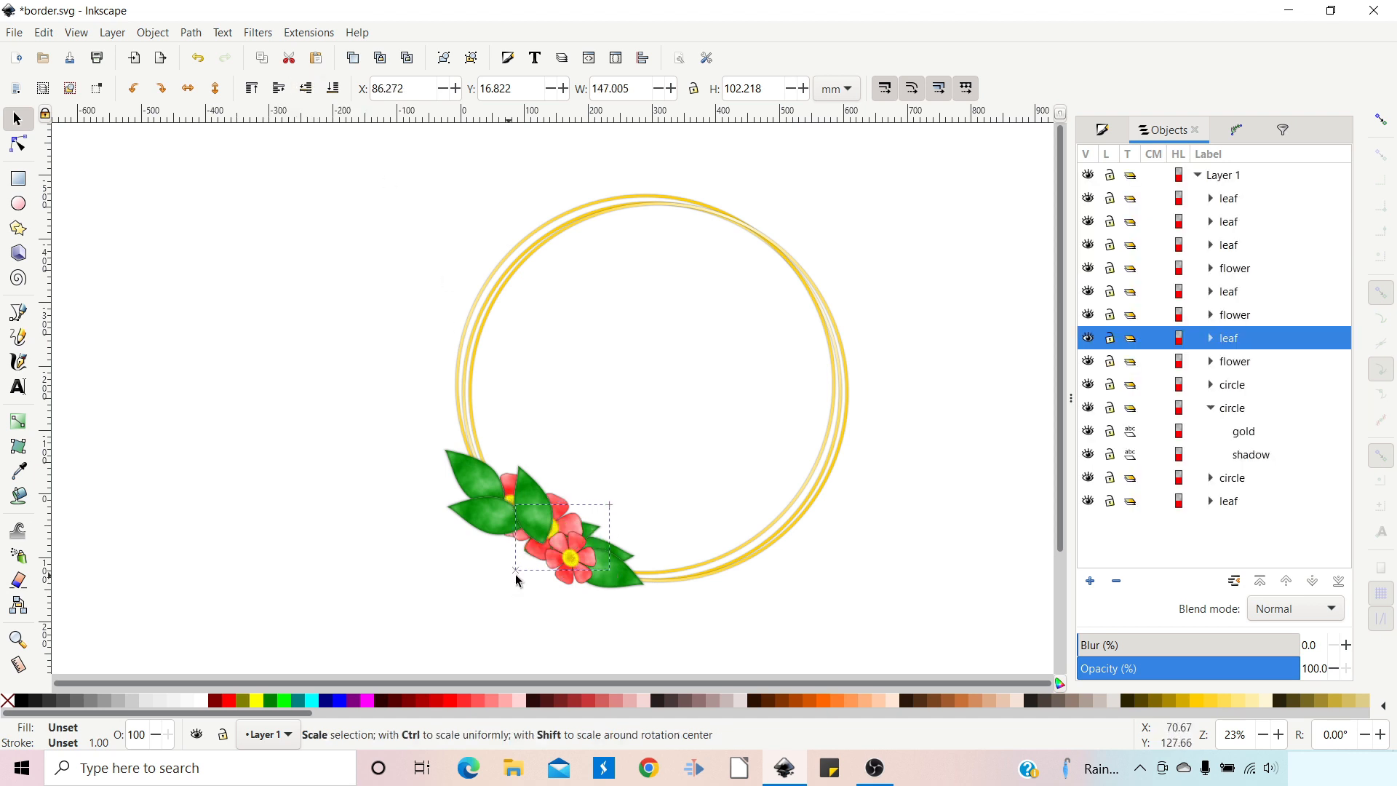
click(538, 493)
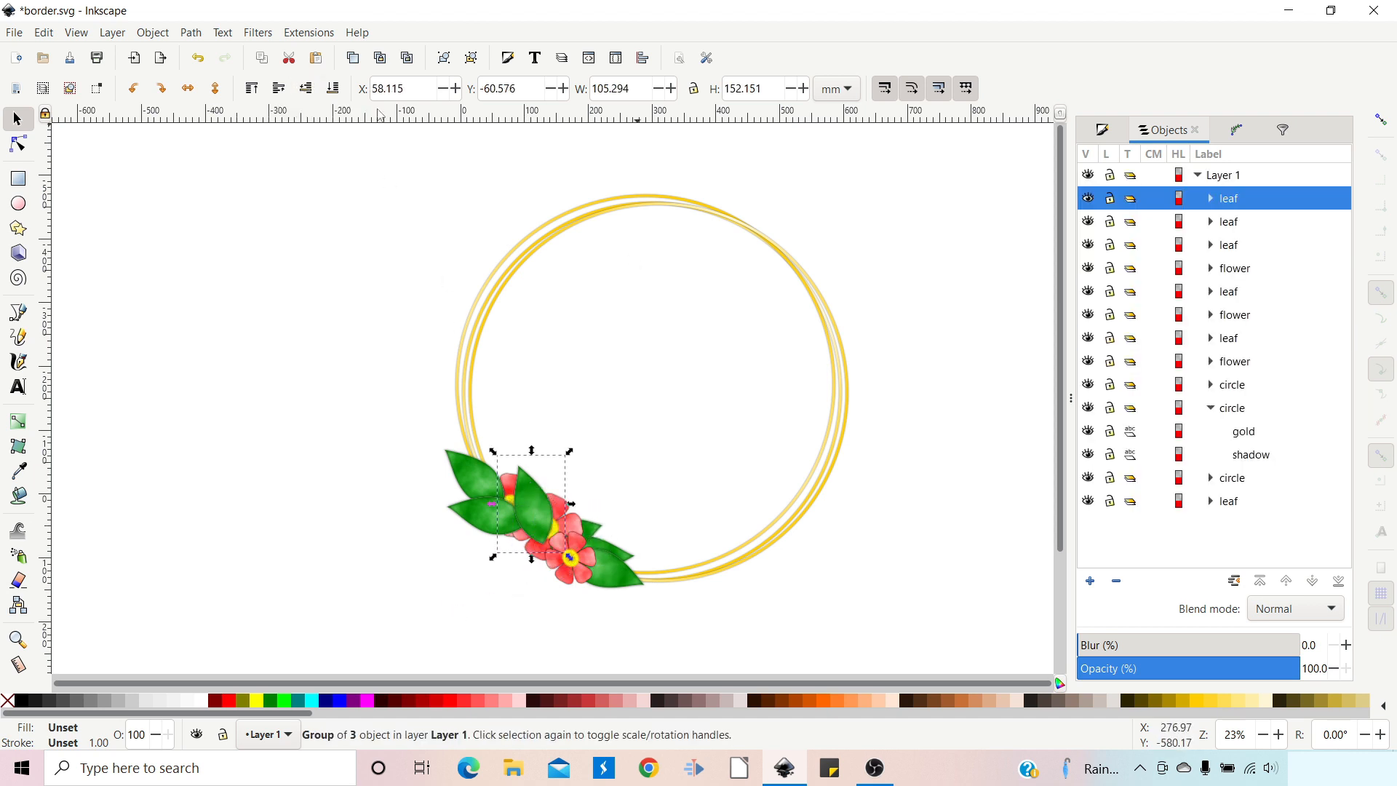
click(306, 88)
click(306, 88)
Step: Lower the two leaves at the upper-left end of the cluster behind the flowers
click(484, 477)
click(306, 88)
click(307, 88)
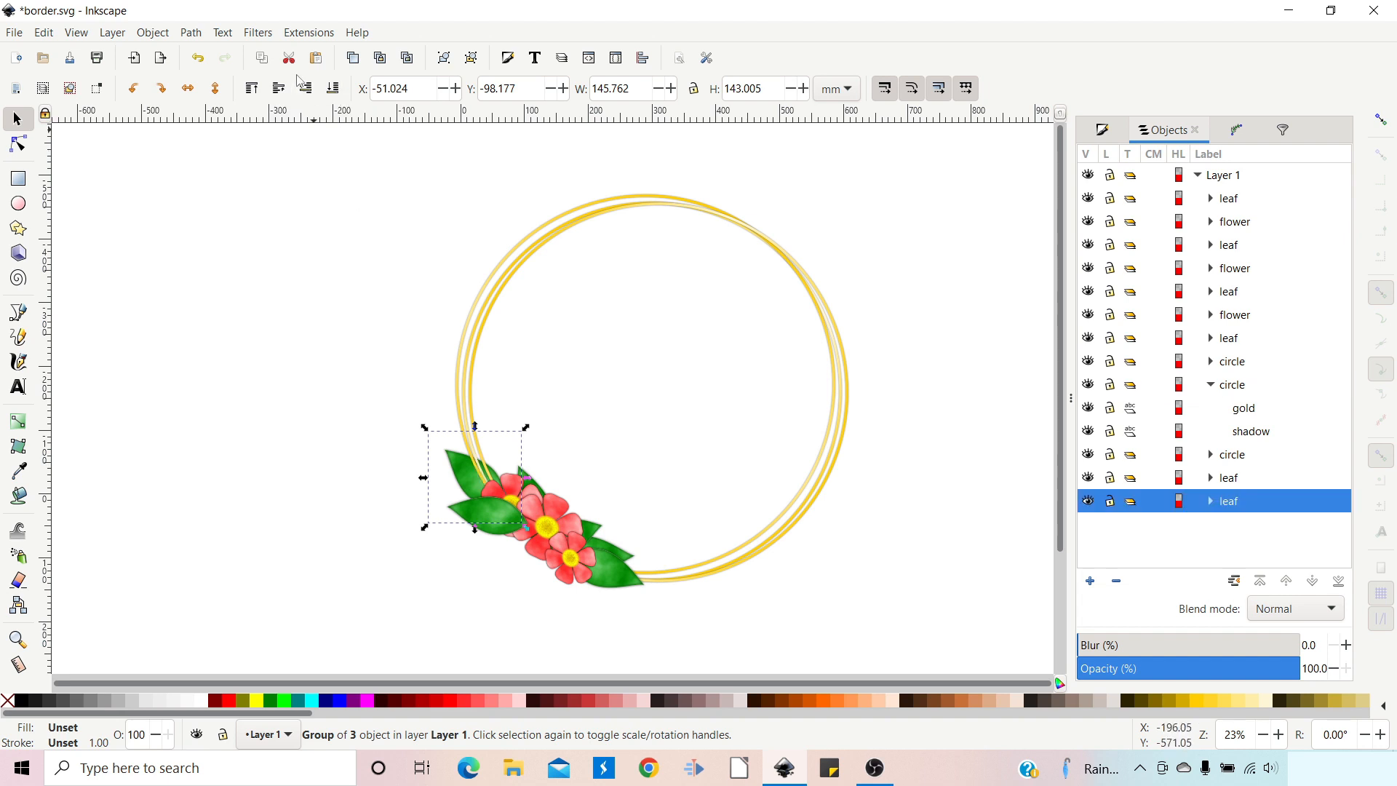
click(278, 88)
click(496, 518)
click(306, 88)
click(306, 88)
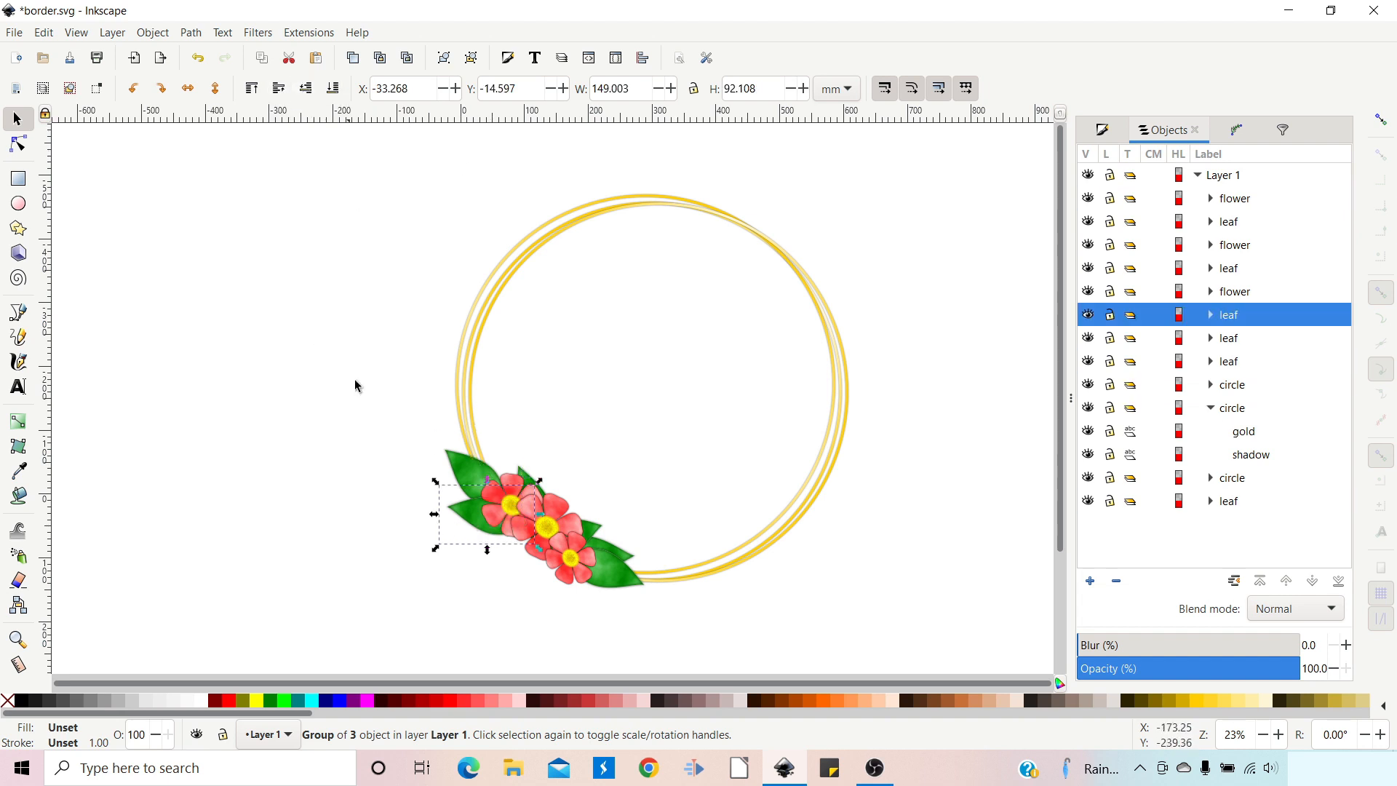
Step: Reposition and rotate the two upper-left leaves so they sit closer to the flowers and point outward
click(476, 466)
click(462, 464)
drag(427, 426, 438, 419)
drag(486, 469, 501, 464)
drag(471, 512, 441, 446)
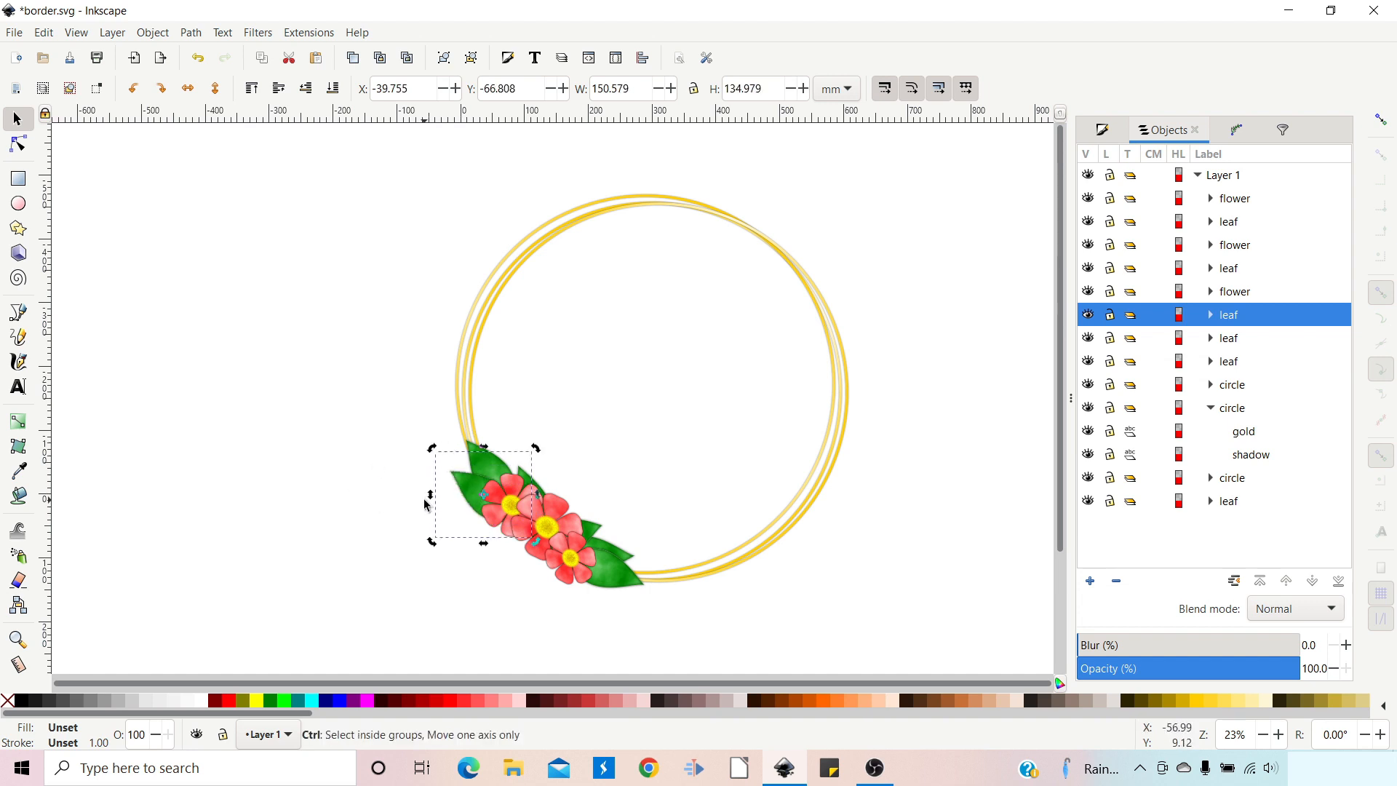
Step: Duplicate an upper-left leaf twice and place the copies along the lower-left side of the cluster, one pointing down
key(ctrl+d)
drag(431, 542, 530, 480)
key(ctrl+d)
drag(560, 567, 544, 558)
Step: Lower the two leaf copies on the cluster's lower-left side behind the flowers
click(310, 91)
click(310, 90)
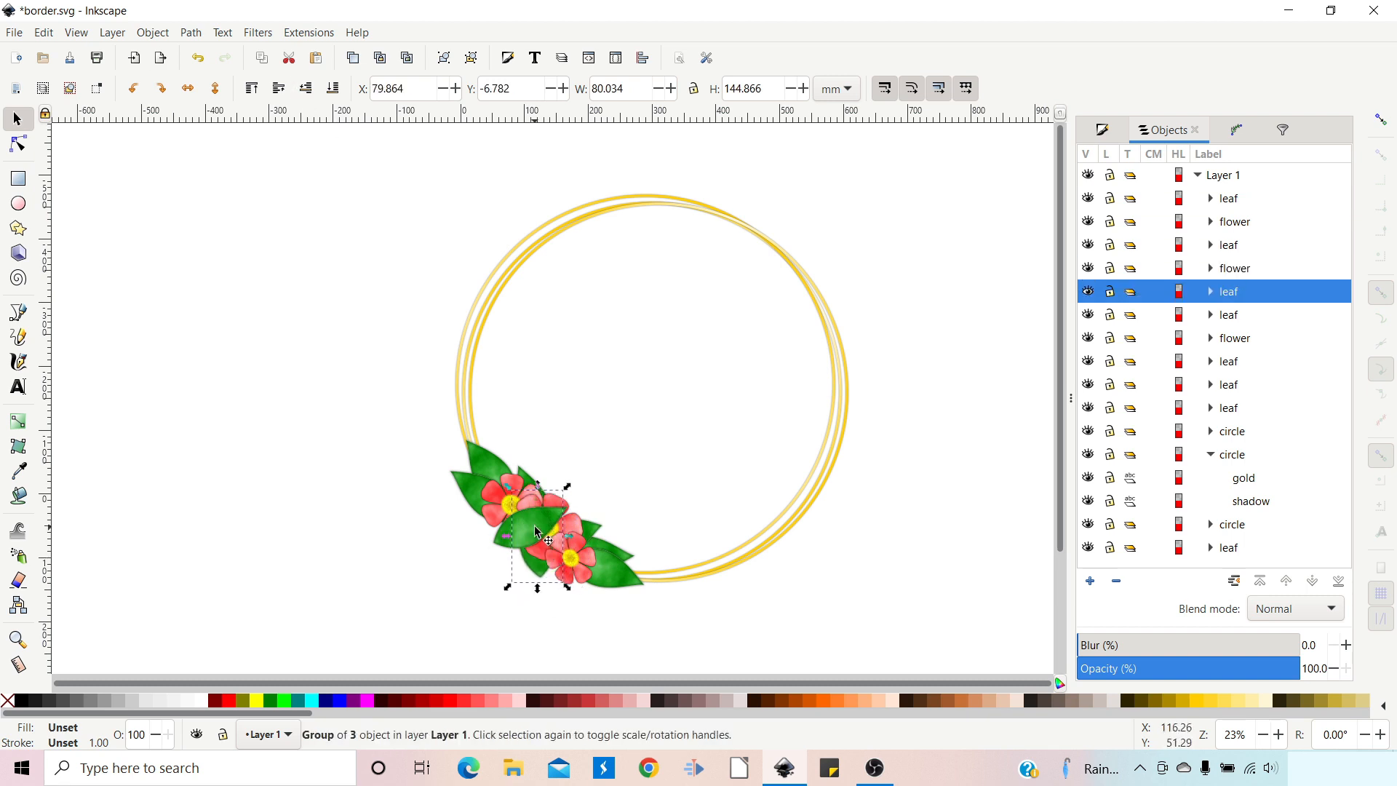
click(526, 526)
click(307, 89)
click(307, 89)
click(307, 89)
click(307, 89)
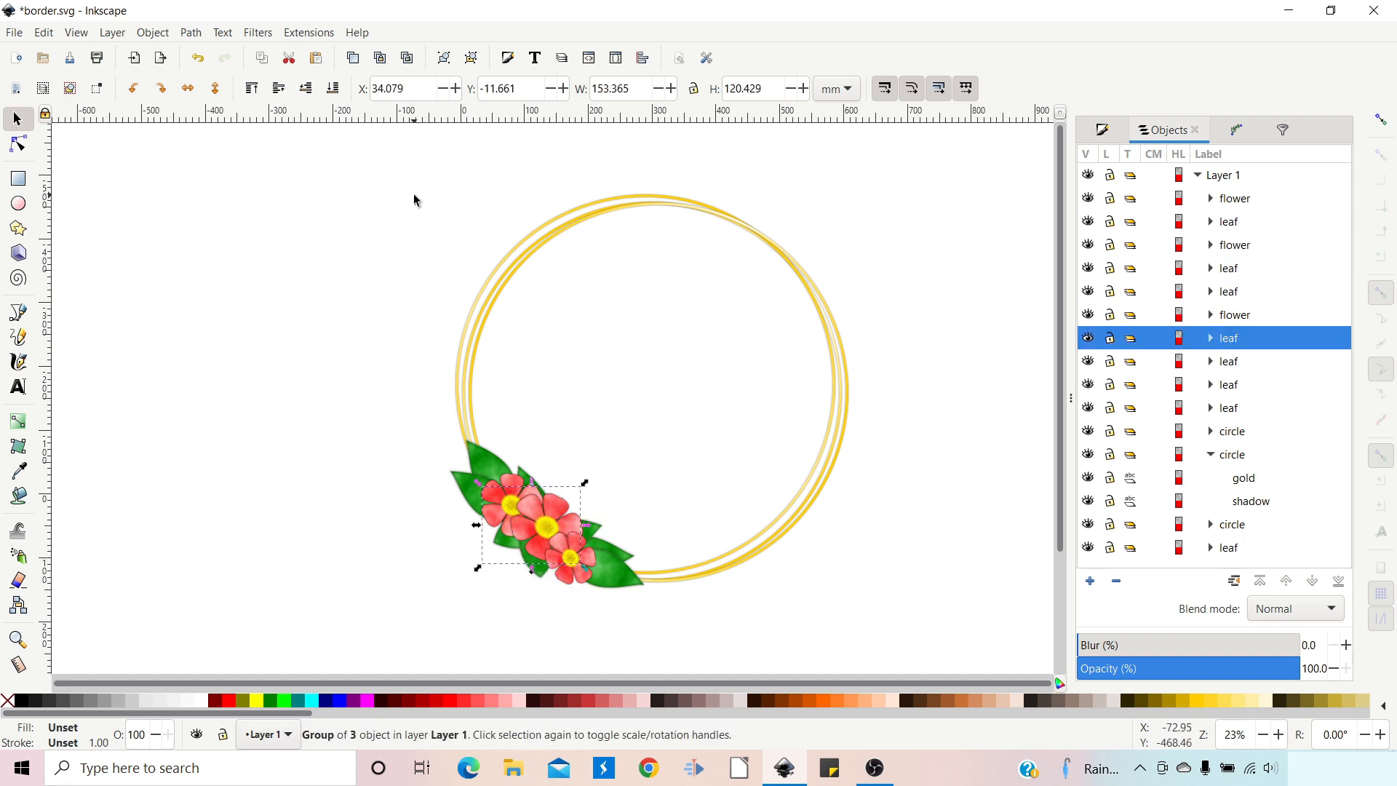
Step: Reshape and rotate the leaf at the cluster's lower-right tip until it is about 191 mm wide and 107 mm high
click(634, 584)
key(bracketright)
mouse_move(634, 584)
mouse_down()
mouse_move(644, 597)
mouse_move(623, 579)
mouse_up()
click(623, 565)
drag(642, 582, 640, 582)
drag(663, 553, 615, 586)
click(615, 586)
drag(661, 615, 687, 624)
drag(620, 622, 621, 605)
drag(628, 583, 617, 581)
click(617, 582)
drag(675, 545, 621, 583)
click(622, 584)
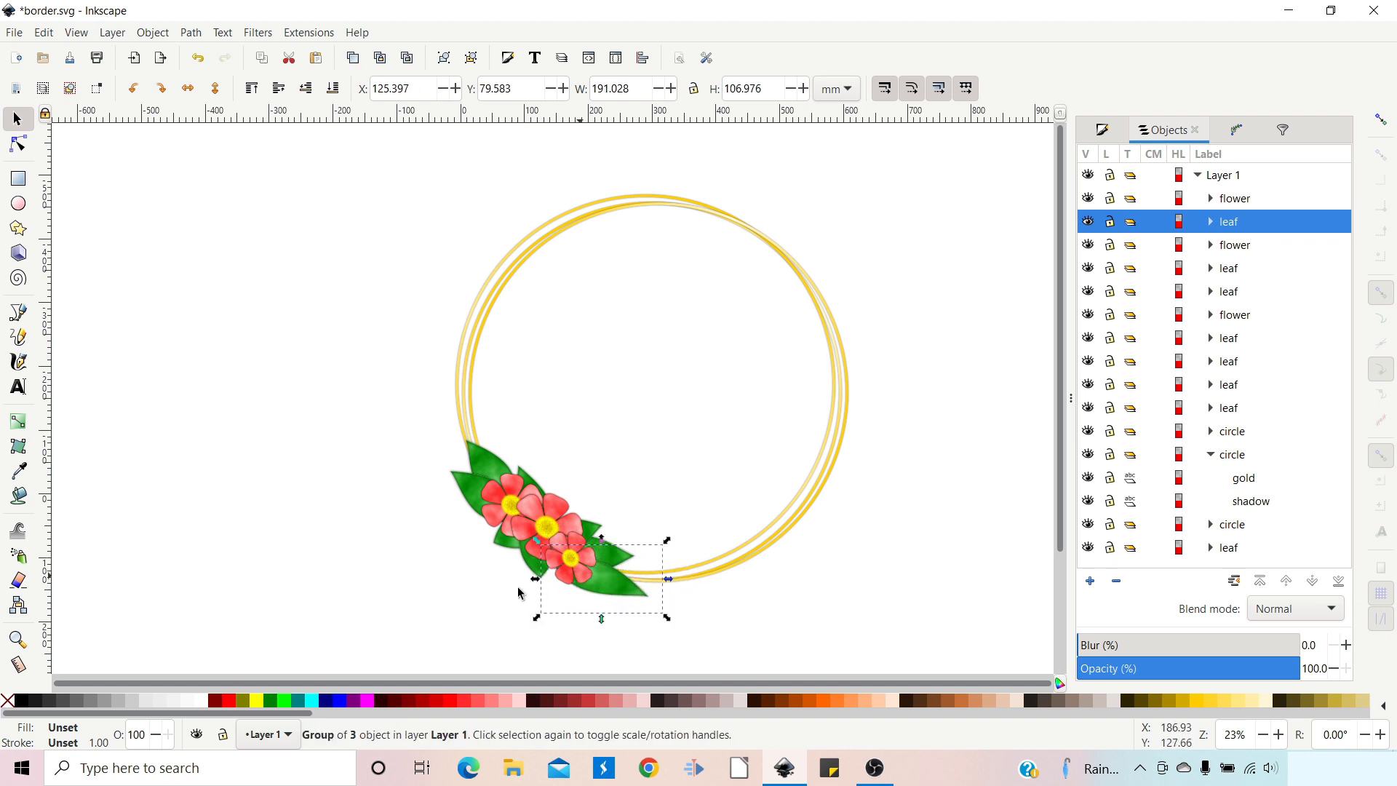
Step: Extend the leaves peeking out below, above and on both sides of the flowers slightly farther outward
drag(537, 566, 549, 584)
click(531, 478)
drag(531, 450, 531, 441)
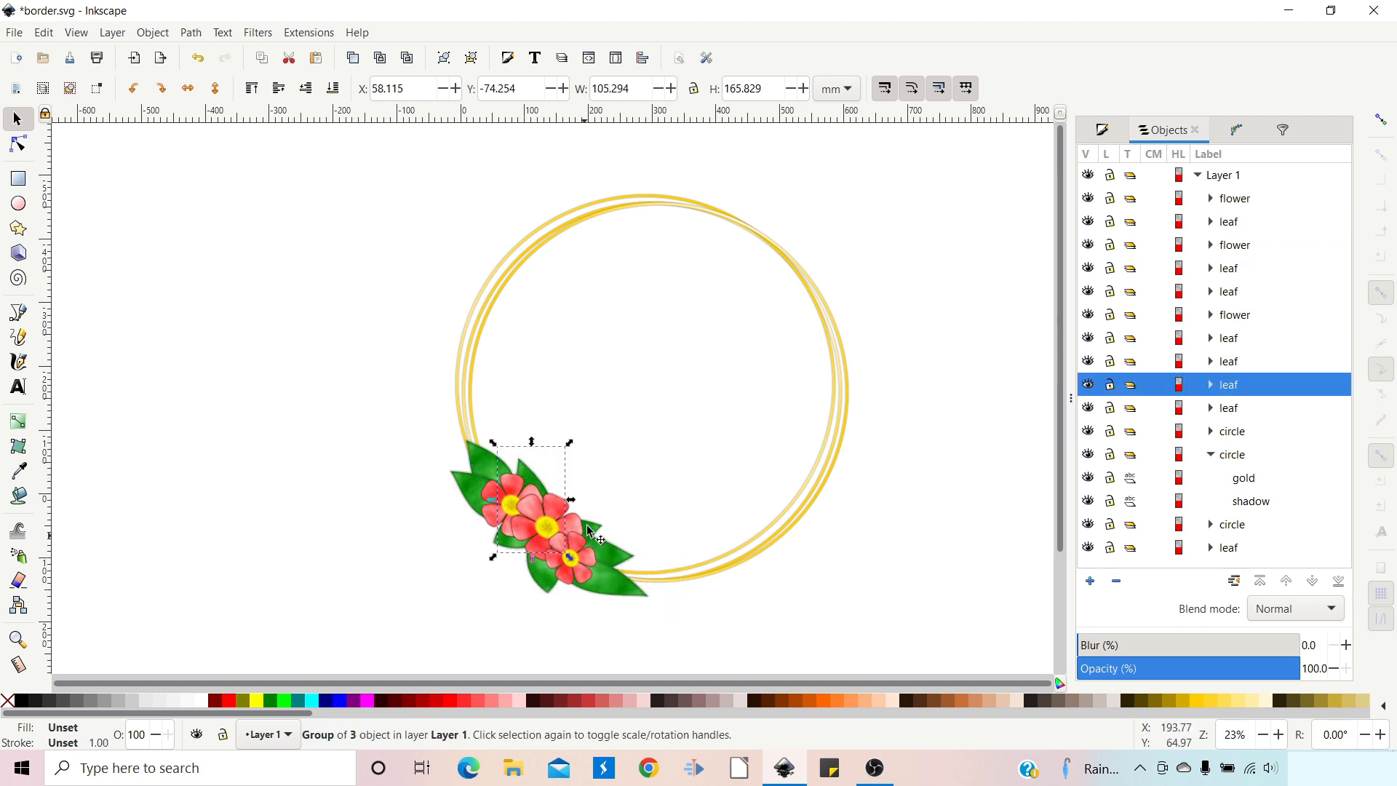
click(586, 531)
drag(615, 503, 620, 502)
click(502, 540)
drag(479, 569, 476, 567)
click(736, 525)
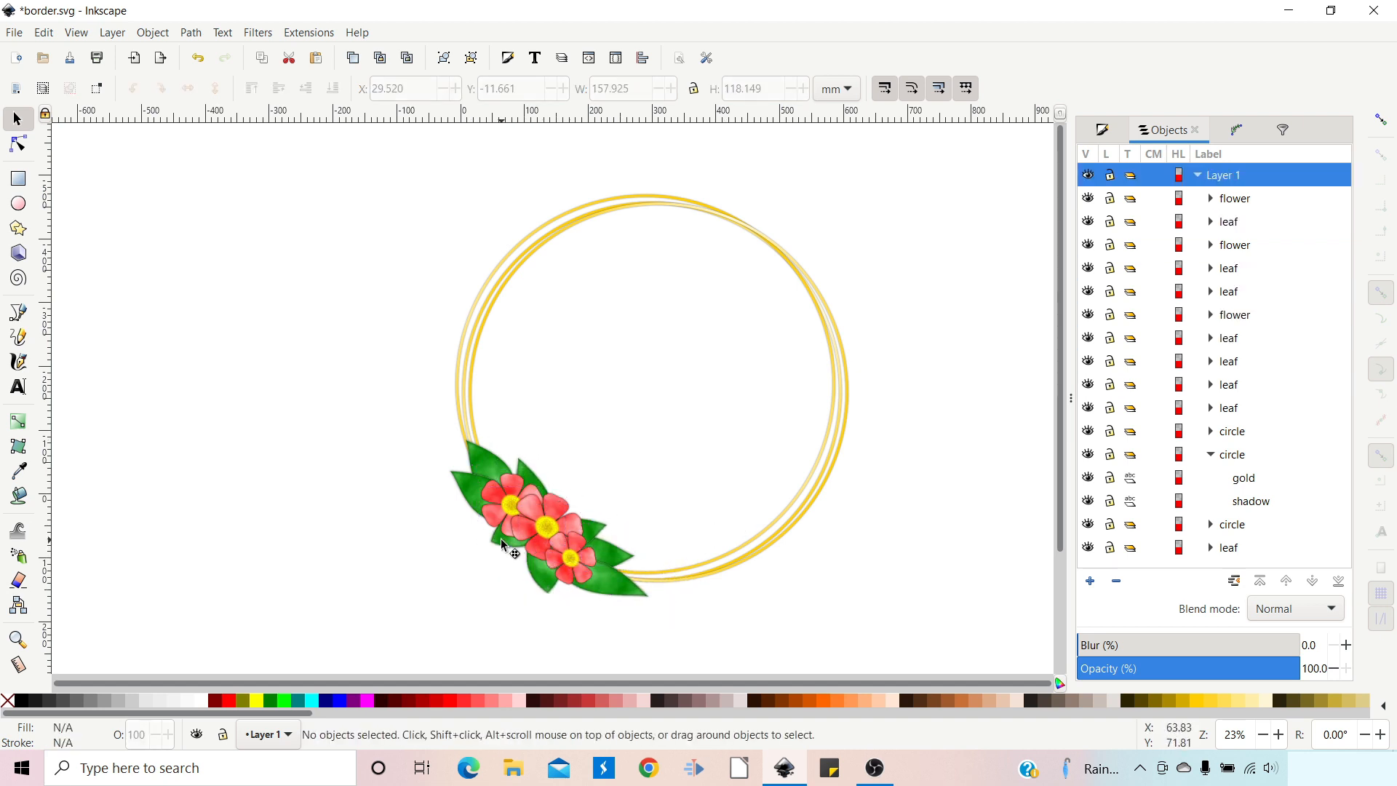
Step: Add flipped copies of the small side leaf to the cluster's right side, stacked behind the flowers
click(502, 542)
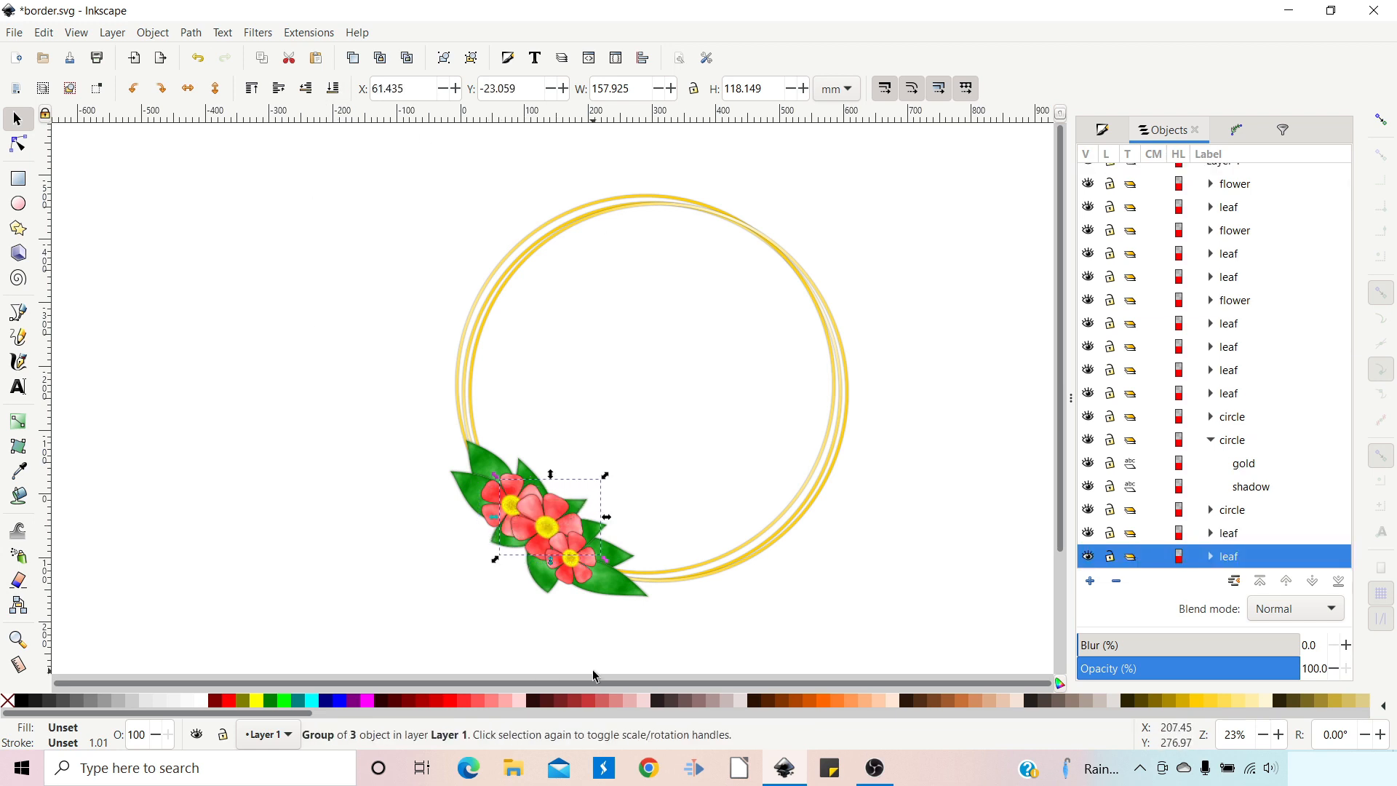
mouse_move(537, 539)
mouse_down()
mouse_move(517, 547)
mouse_move(554, 537)
mouse_up()
key(Home)
click(188, 90)
click(215, 89)
click(306, 88)
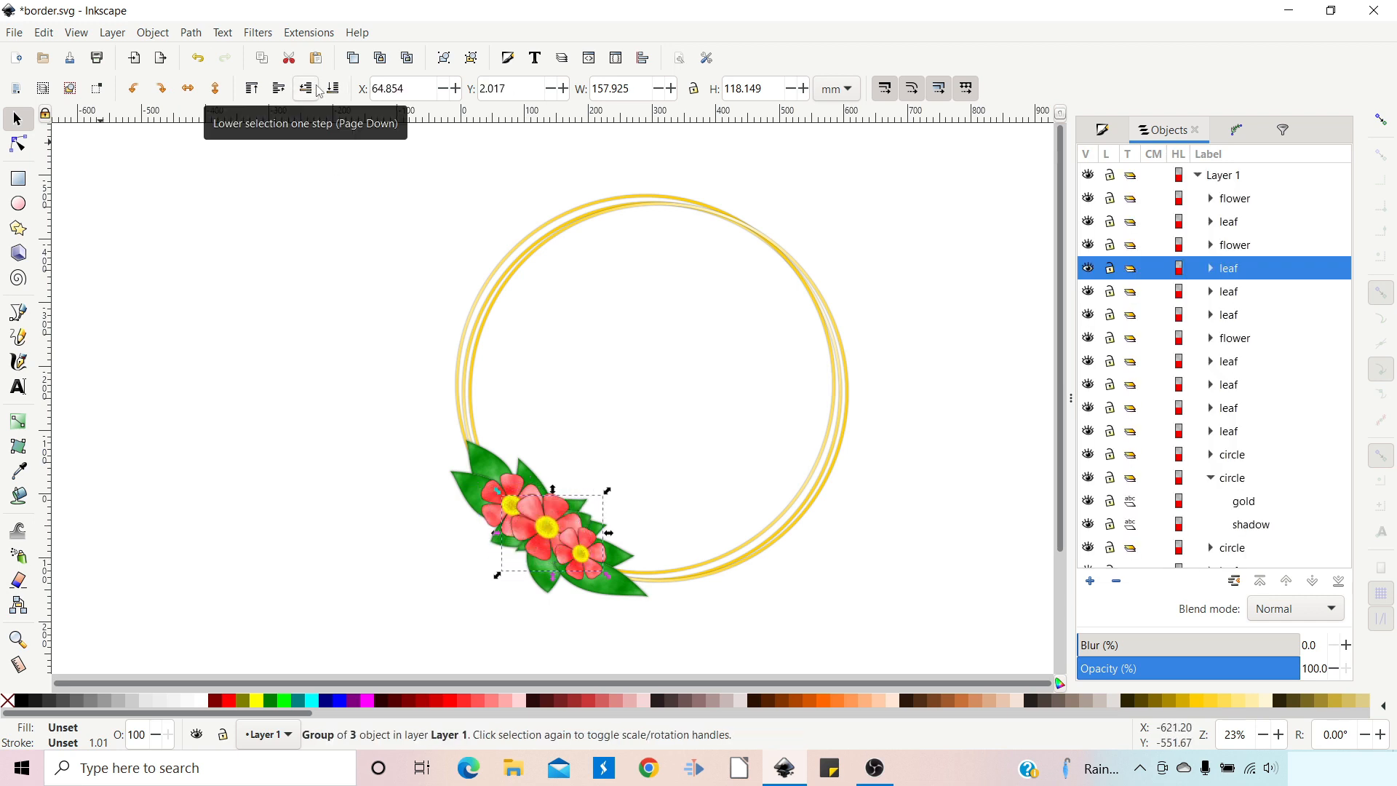
Step: Set the blur of the middle flower's shadow to about 8.8%
click(1221, 246)
click(1210, 245)
click(1251, 338)
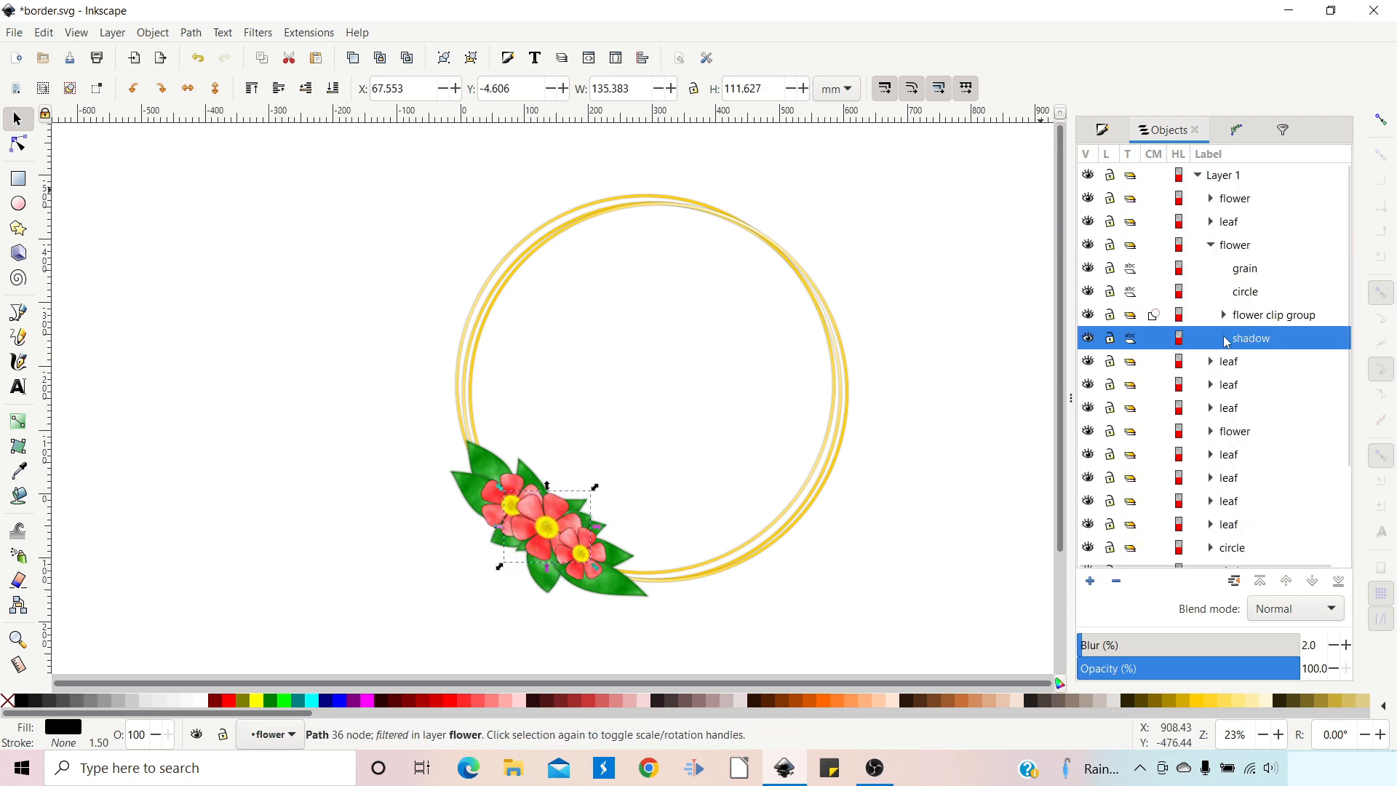
click(1092, 645)
drag(1091, 645, 1096, 646)
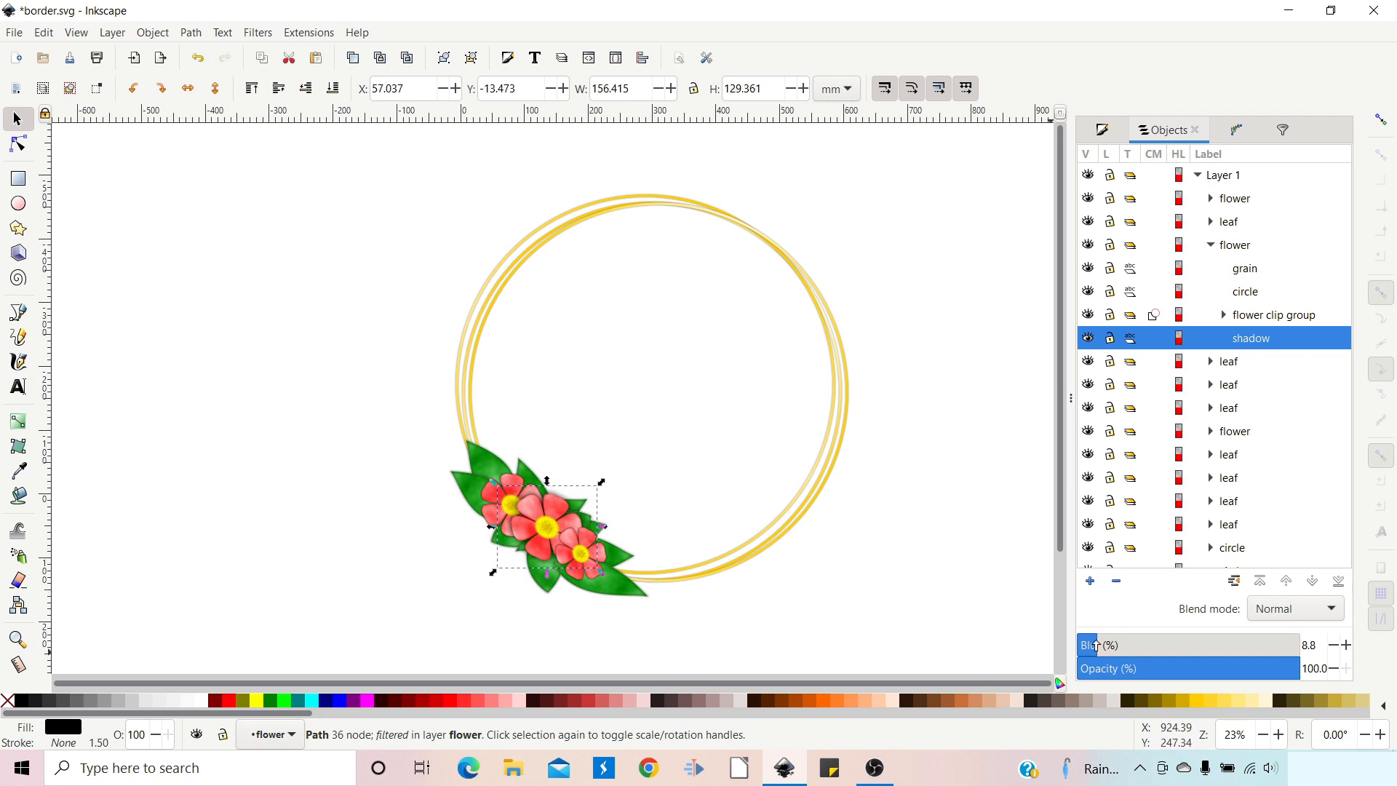
Step: Increase the blur of the upper-left flower's shadow path inside its group
click(496, 509)
click(1081, 645)
key(ctrl+z)
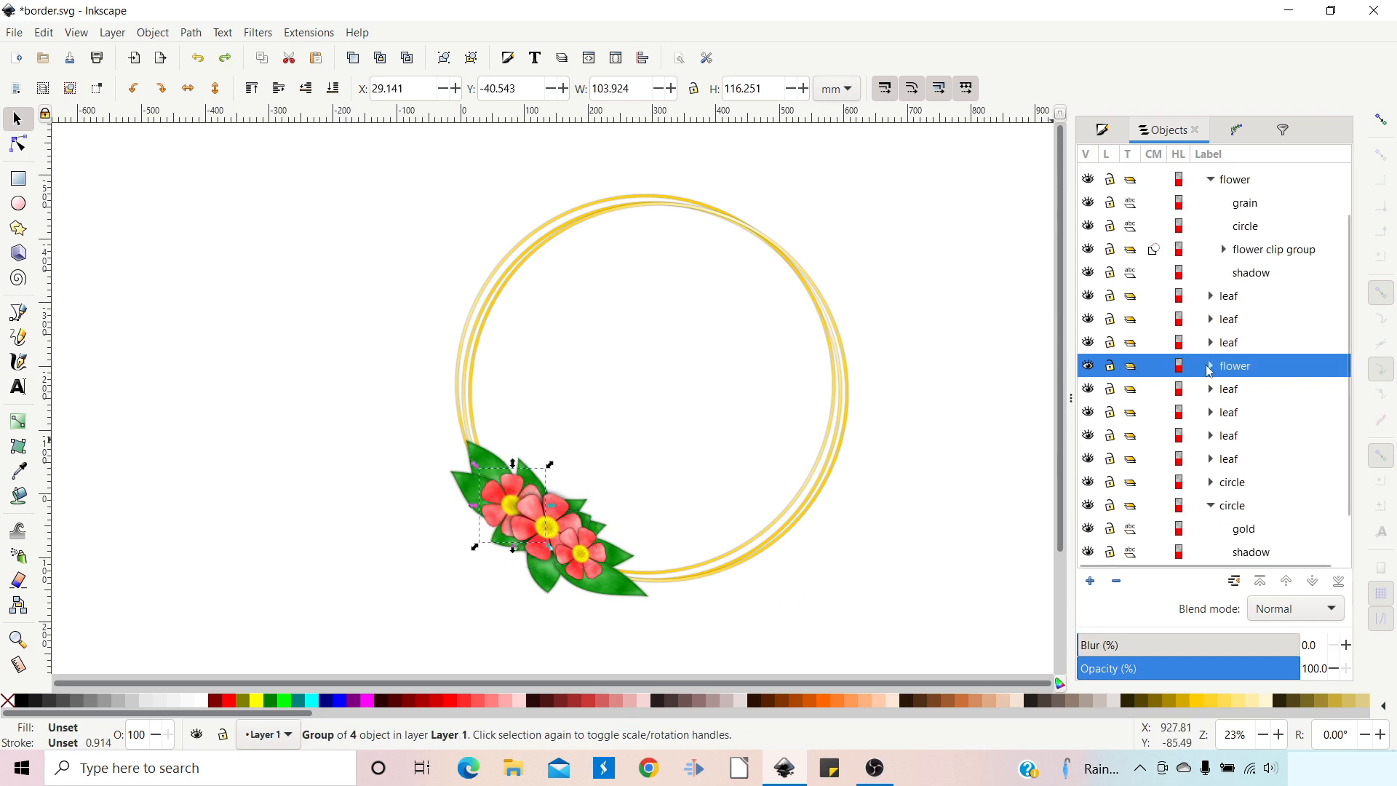
click(1210, 366)
click(1251, 458)
click(1088, 645)
Step: Set the blur of the small lower flower's shadow to about 9.1%
click(568, 567)
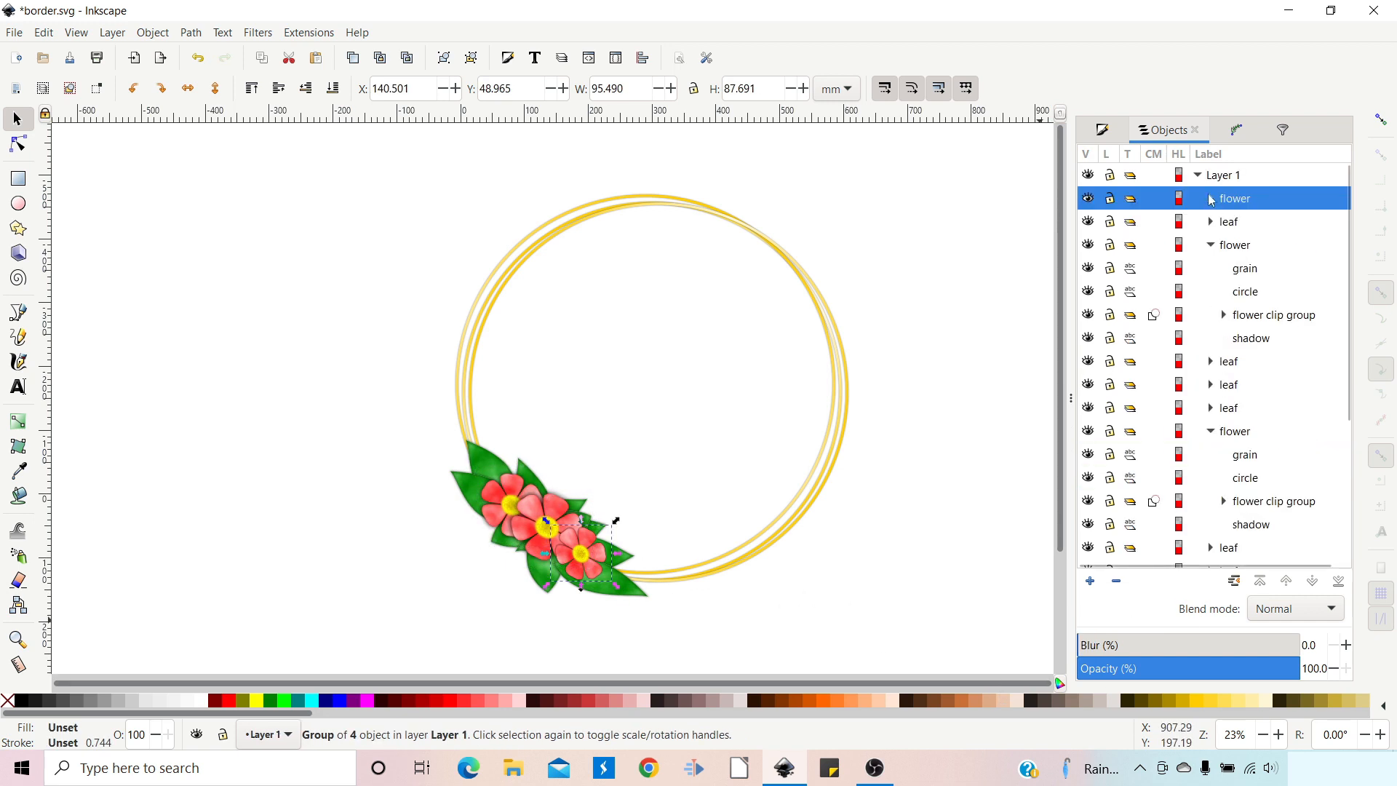
double_click(564, 572)
click(1086, 645)
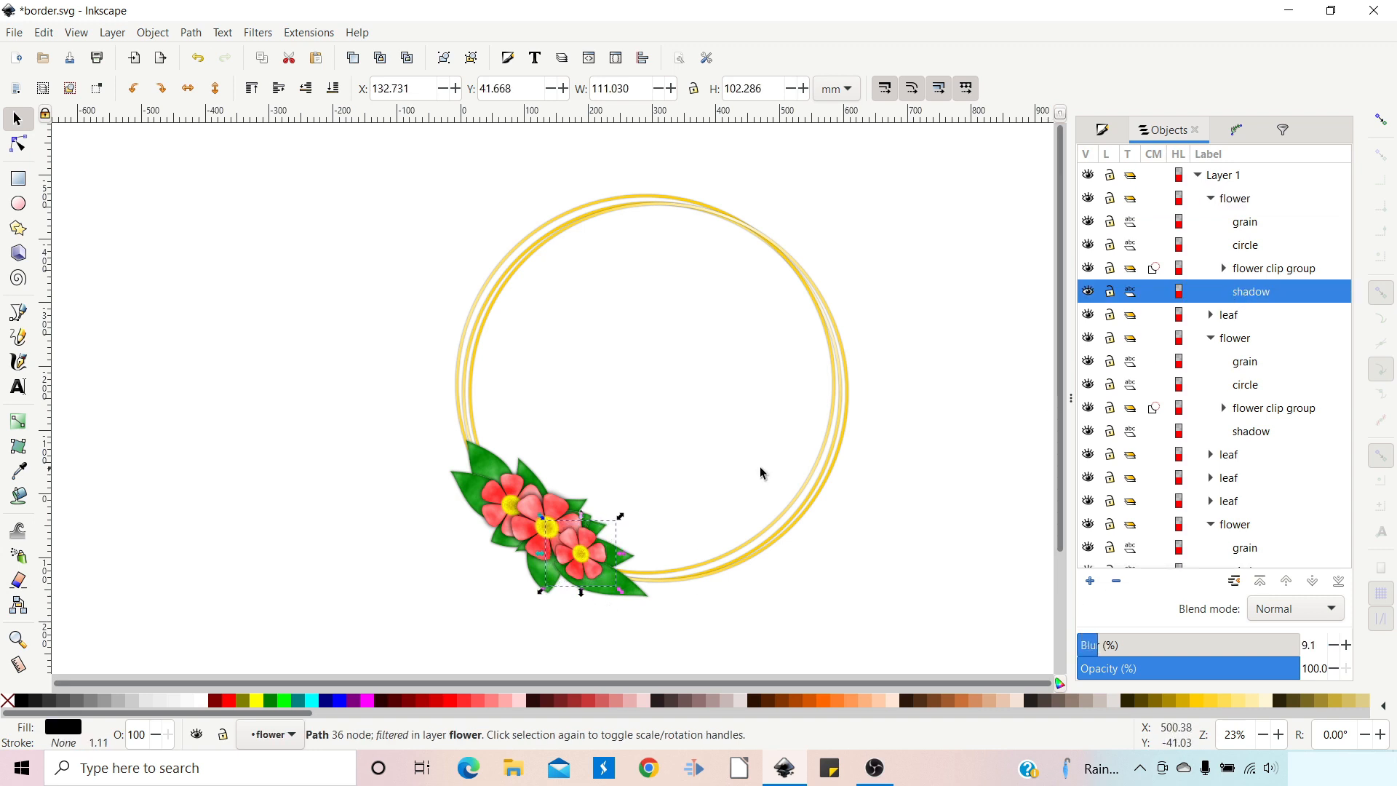
Step: Set the blur of the middle flower's shadow to about 8.1%
click(544, 525)
click(1210, 338)
click(1250, 431)
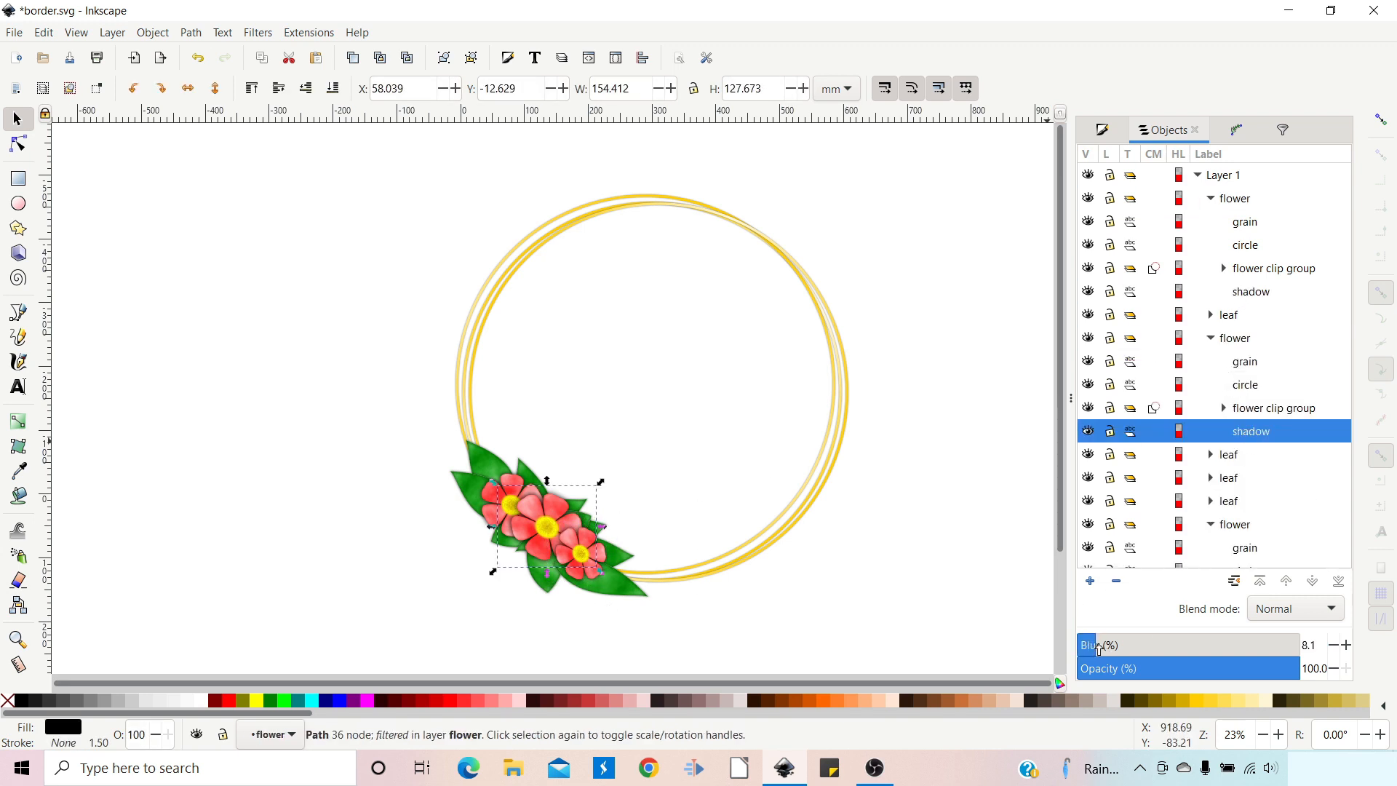
Step: Group the flowers and leaves, then place a smaller duplicate, turned 180°, on the upper-right part of the rings
click(923, 584)
drag(396, 428, 668, 638)
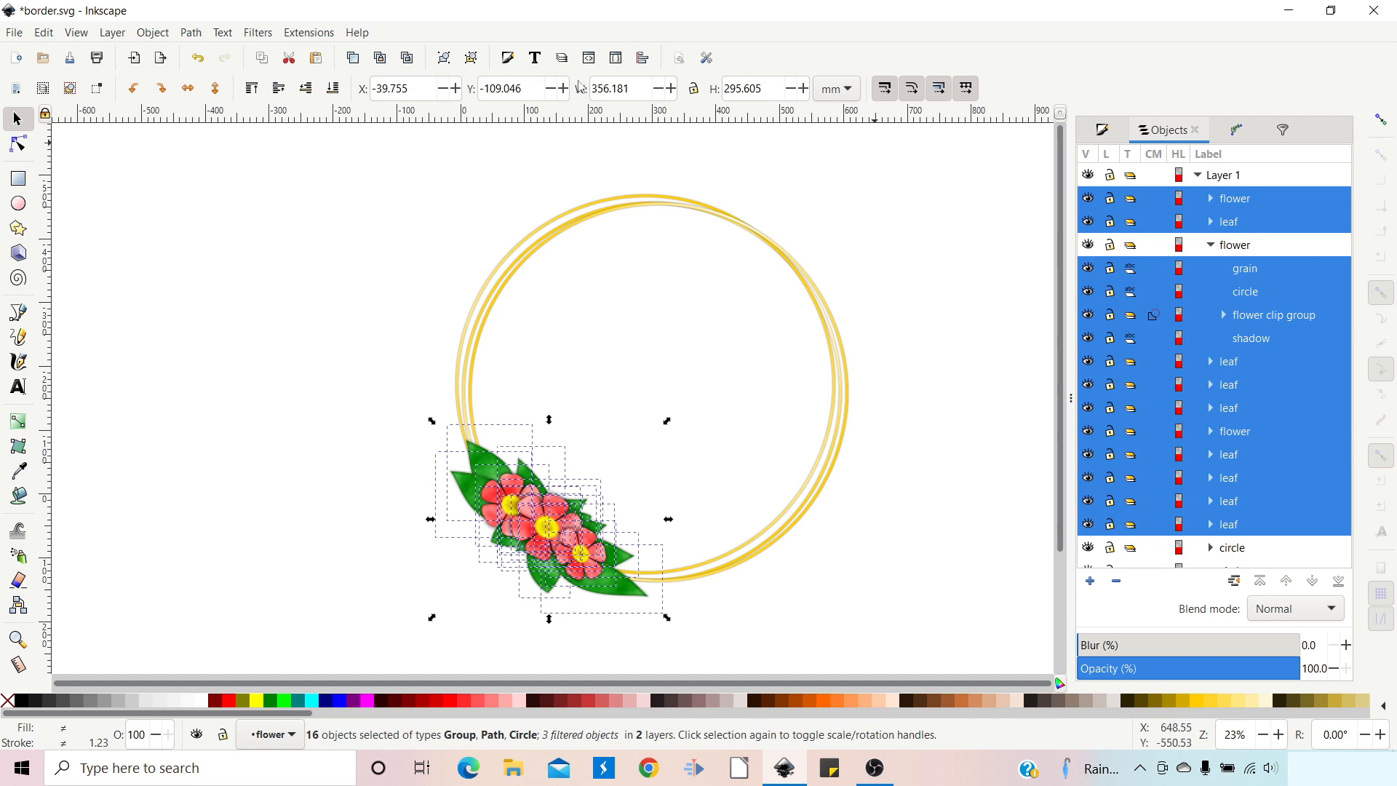
click(443, 57)
key(ctrl+d)
ctrl+drag(432, 618, 524, 553)
drag(604, 443, 775, 215)
click(1011, 378)
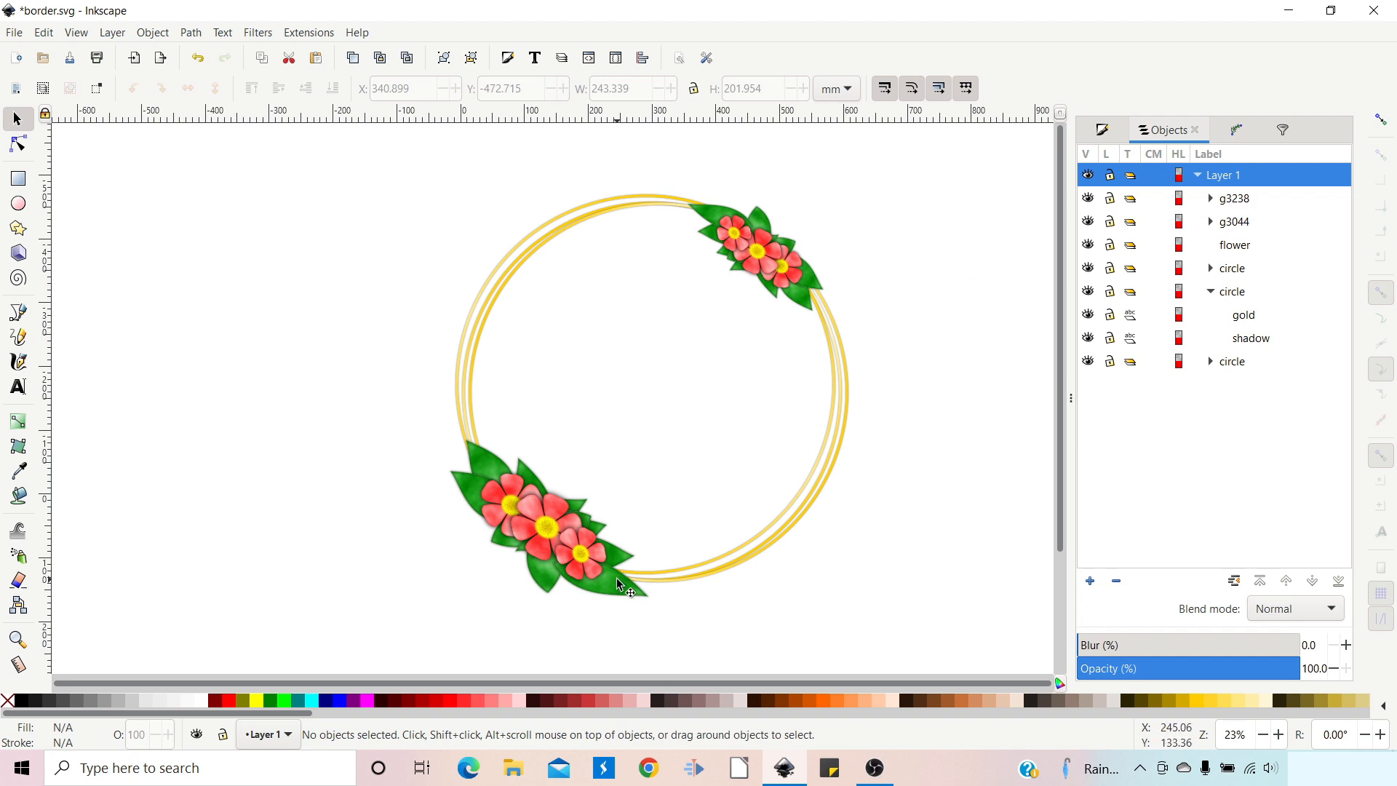
Step: Duplicate the lower-right tip leaf inside the larger cluster group, extend the copy farther along the rings and flip it vertically
click(617, 579)
click(1210, 221)
click(1253, 385)
click(618, 582)
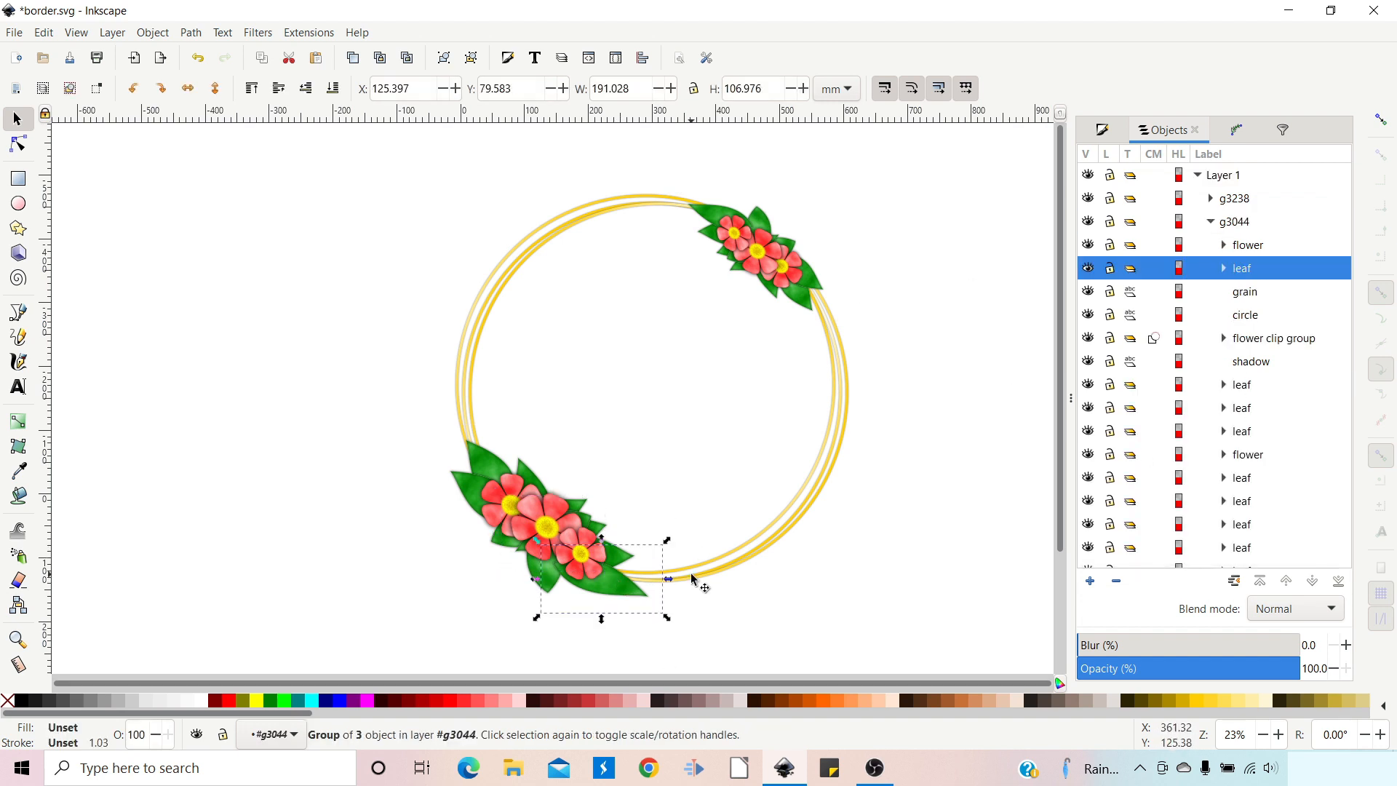
key(ctrl+d)
drag(603, 579, 662, 579)
drag(599, 542, 578, 534)
key(v)
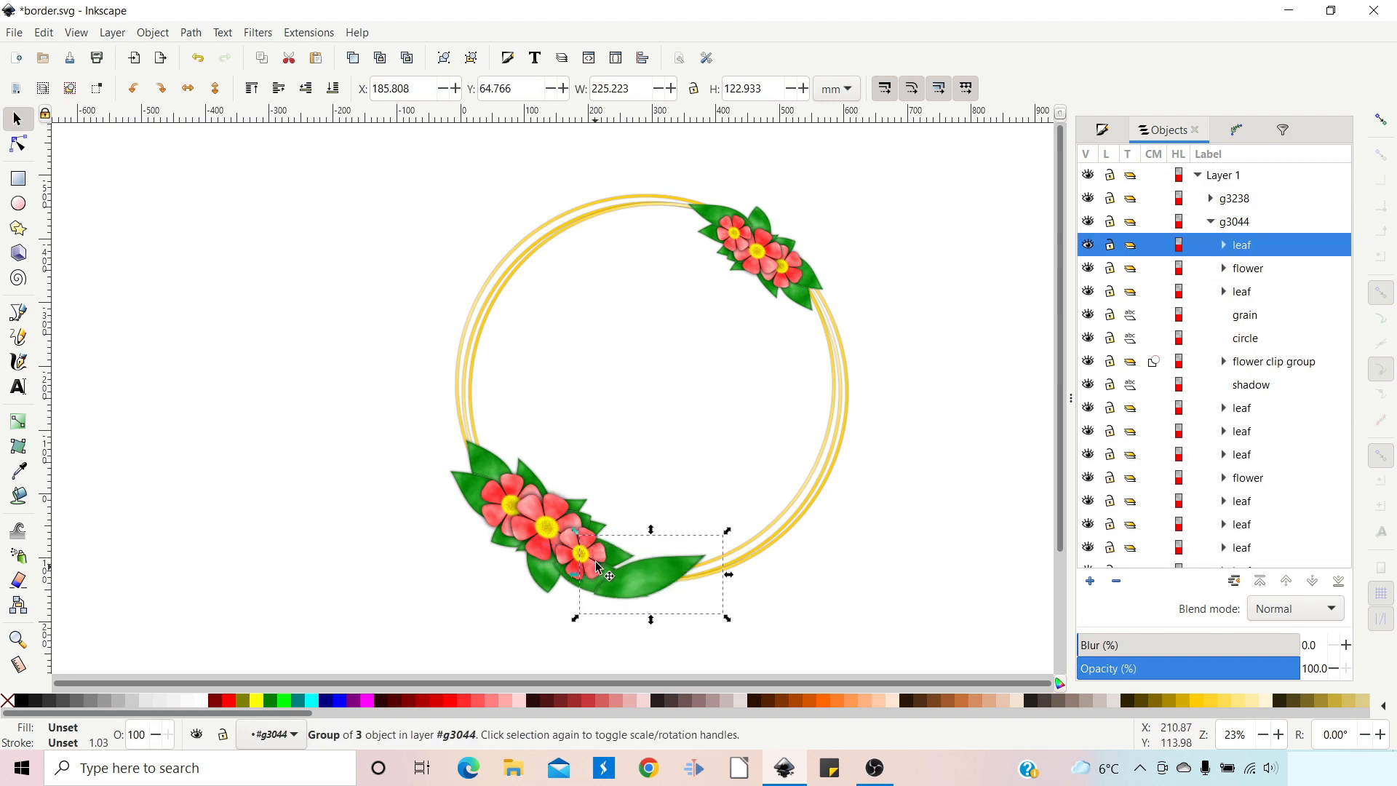
Step: Slim and rotate the copied leaf along the bottom of the rings to about 194 mm wide and 87 mm high
click(596, 564)
drag(574, 623, 548, 593)
click(632, 587)
drag(652, 627, 652, 602)
drag(653, 581, 640, 580)
click(641, 581)
drag(572, 550, 577, 545)
drag(632, 581, 634, 577)
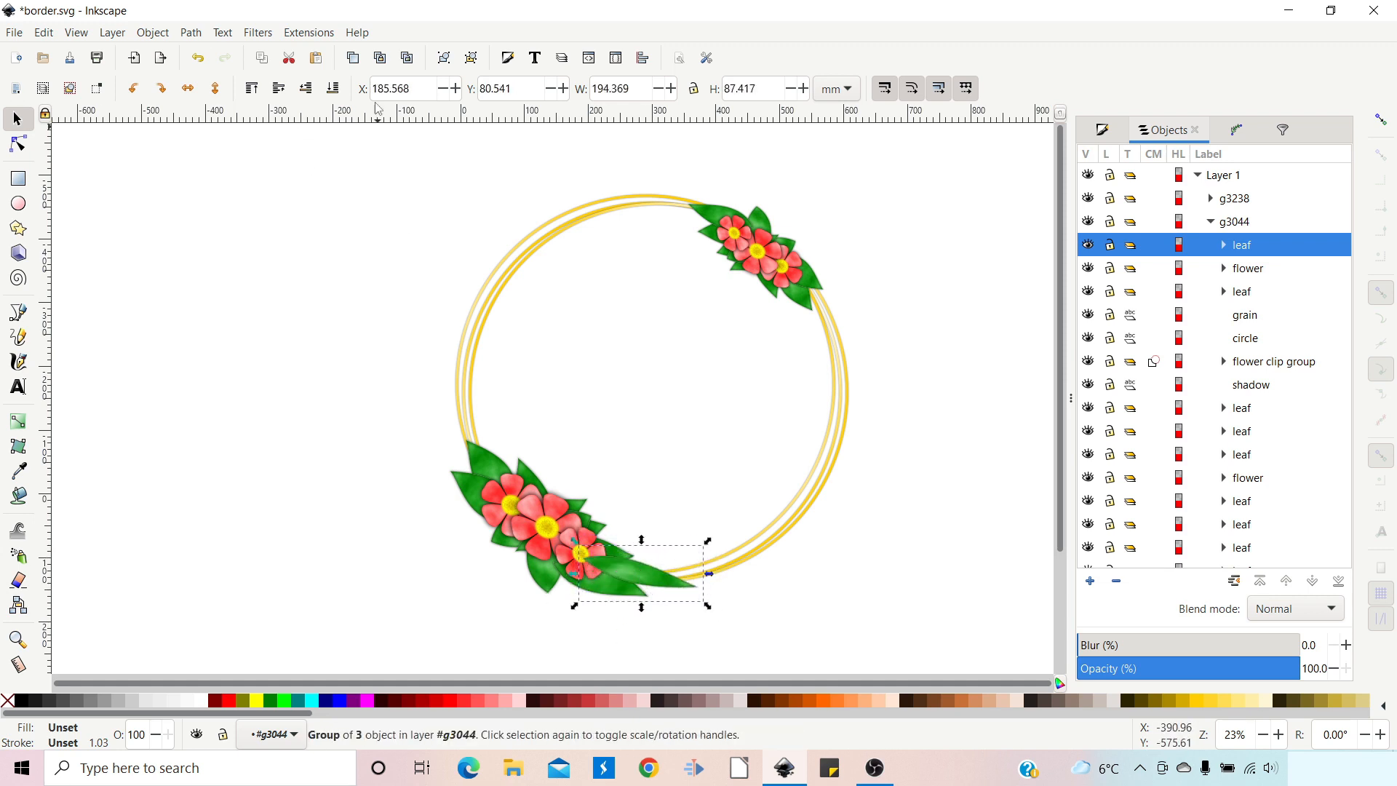
Step: Lower the slim leaf behind the flowers and other leaves of the cluster and nudge it into place
click(306, 88)
click(306, 88)
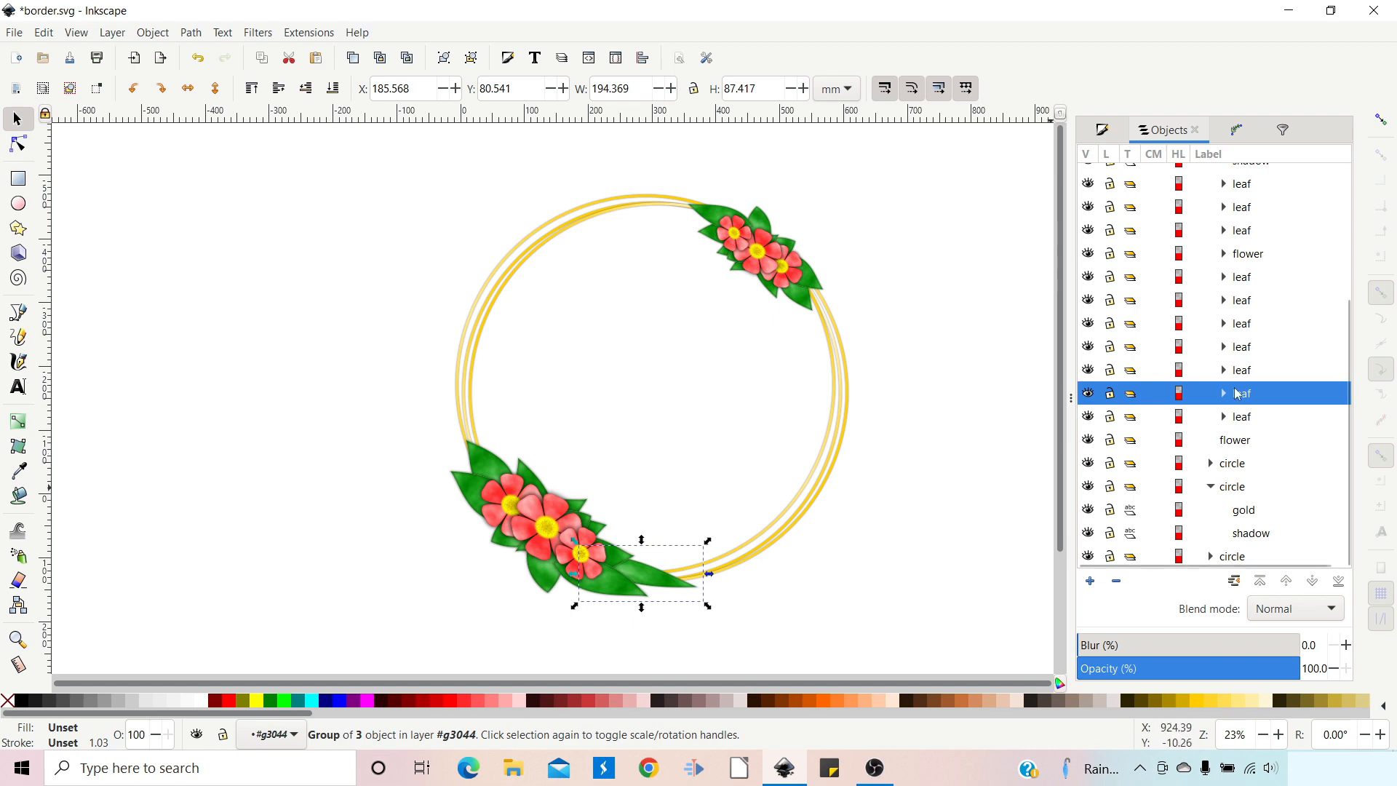
mouse_move(643, 575)
mouse_down()
mouse_move(665, 585)
mouse_move(627, 565)
mouse_move(644, 576)
mouse_up()
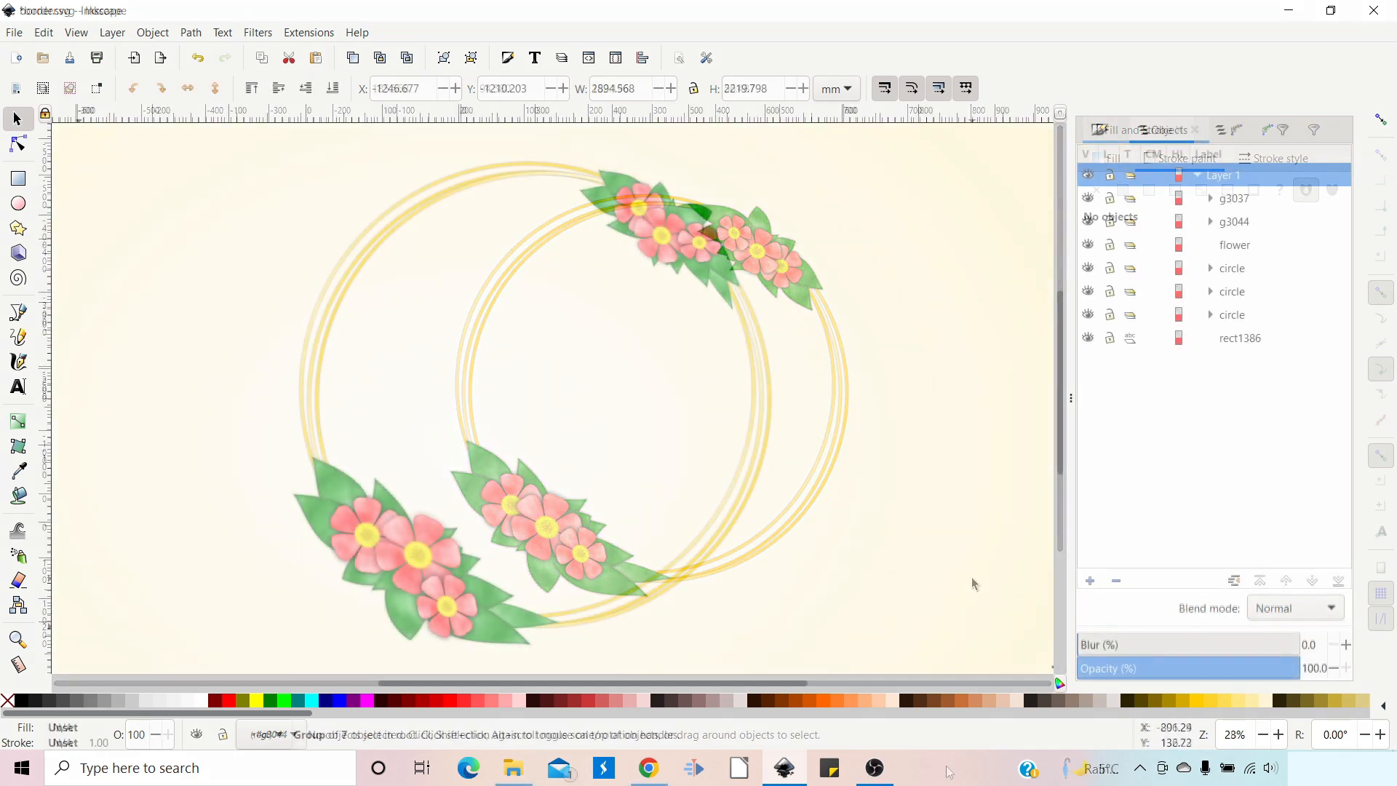